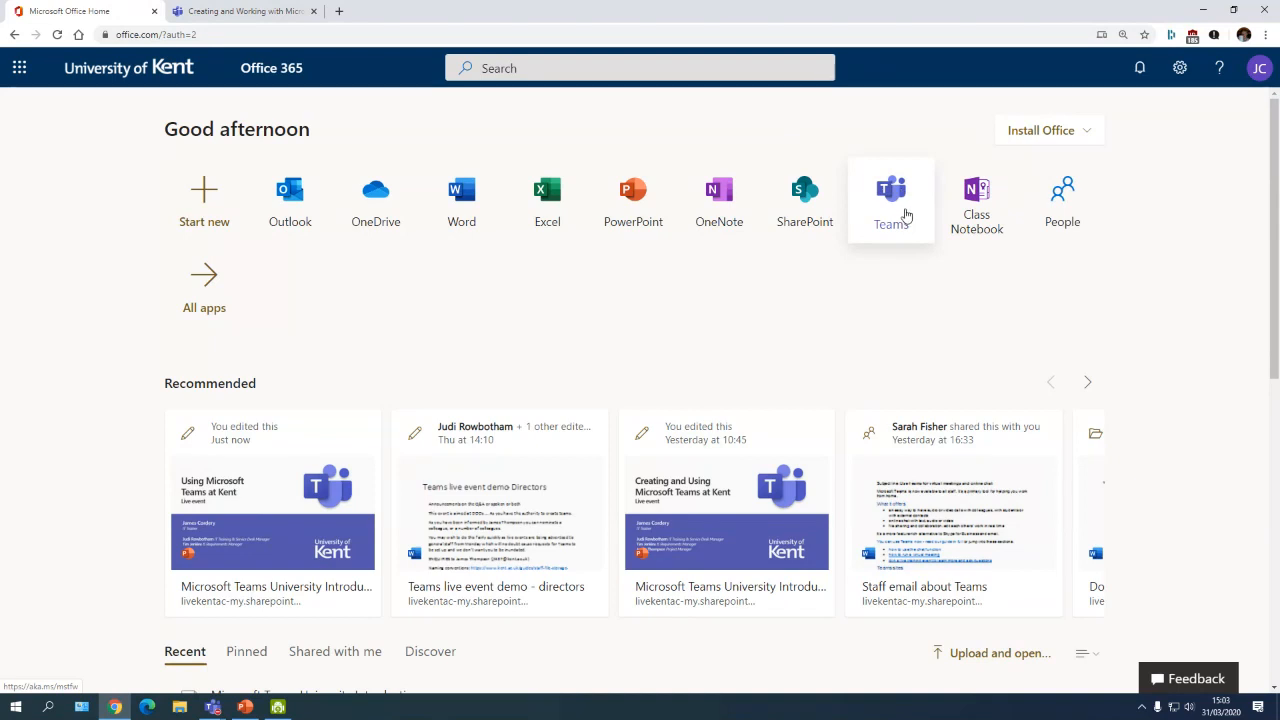
Step: Launch Teams from the Office 365 portal tile and close the duplicate Teams tab
left_click(895, 207)
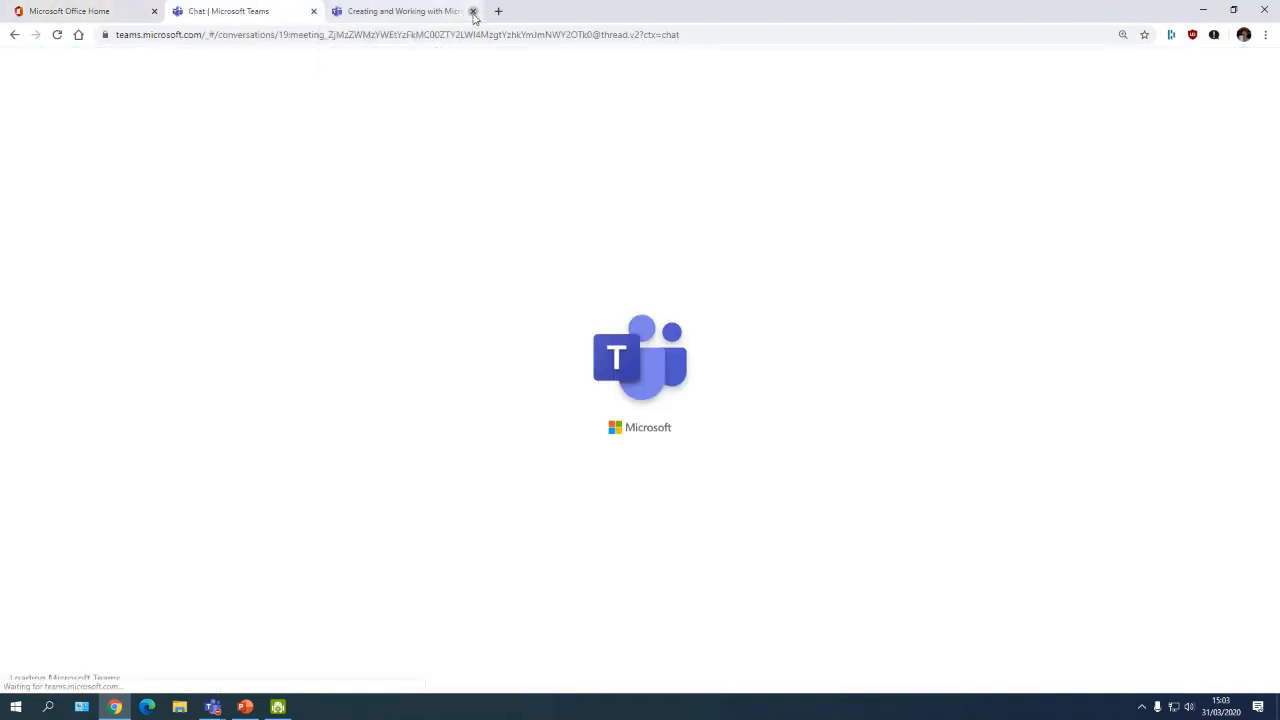
left_click(472, 10)
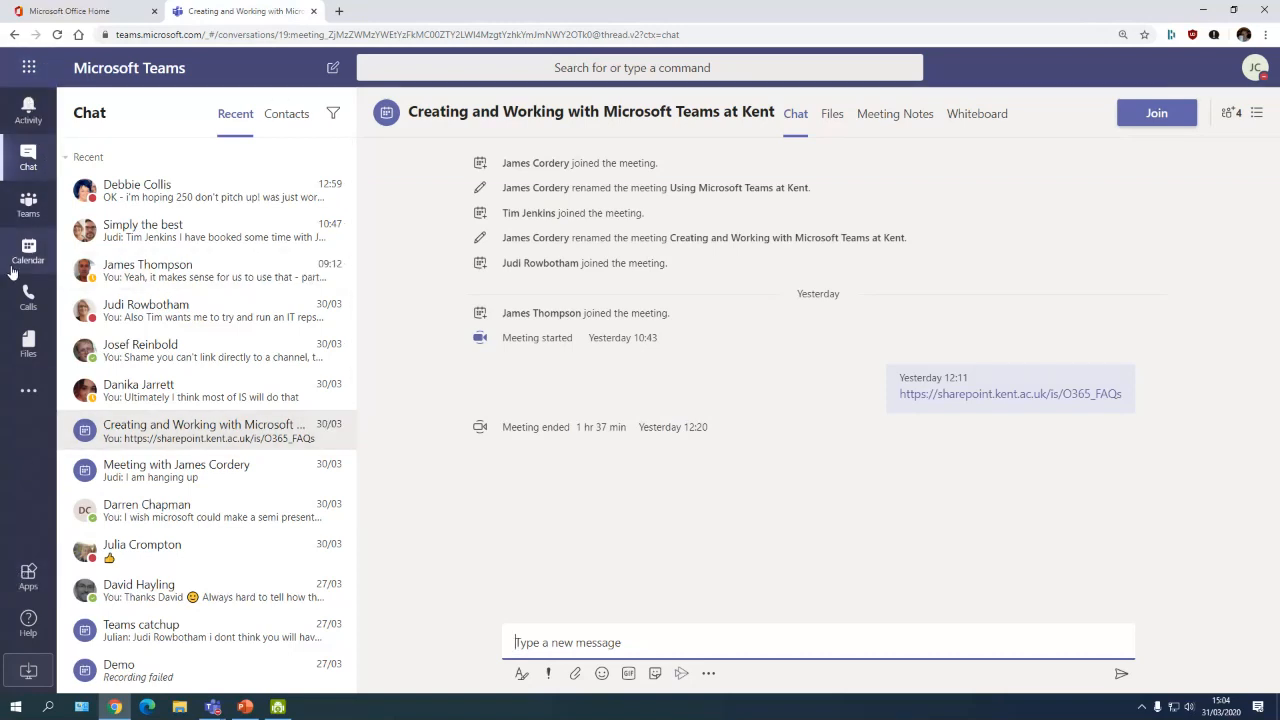
Step: Search for the Requirements Manager colleague by name and open their one-to-one chat
left_click(519, 68)
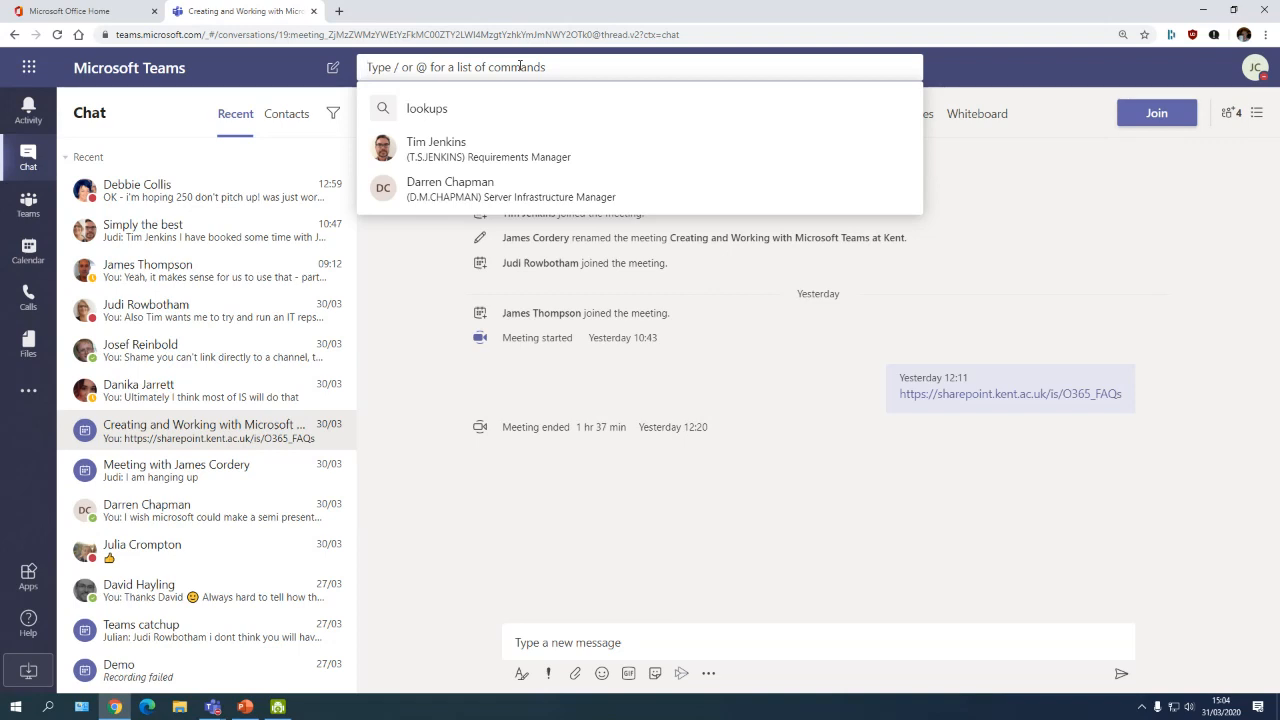
type("tim")
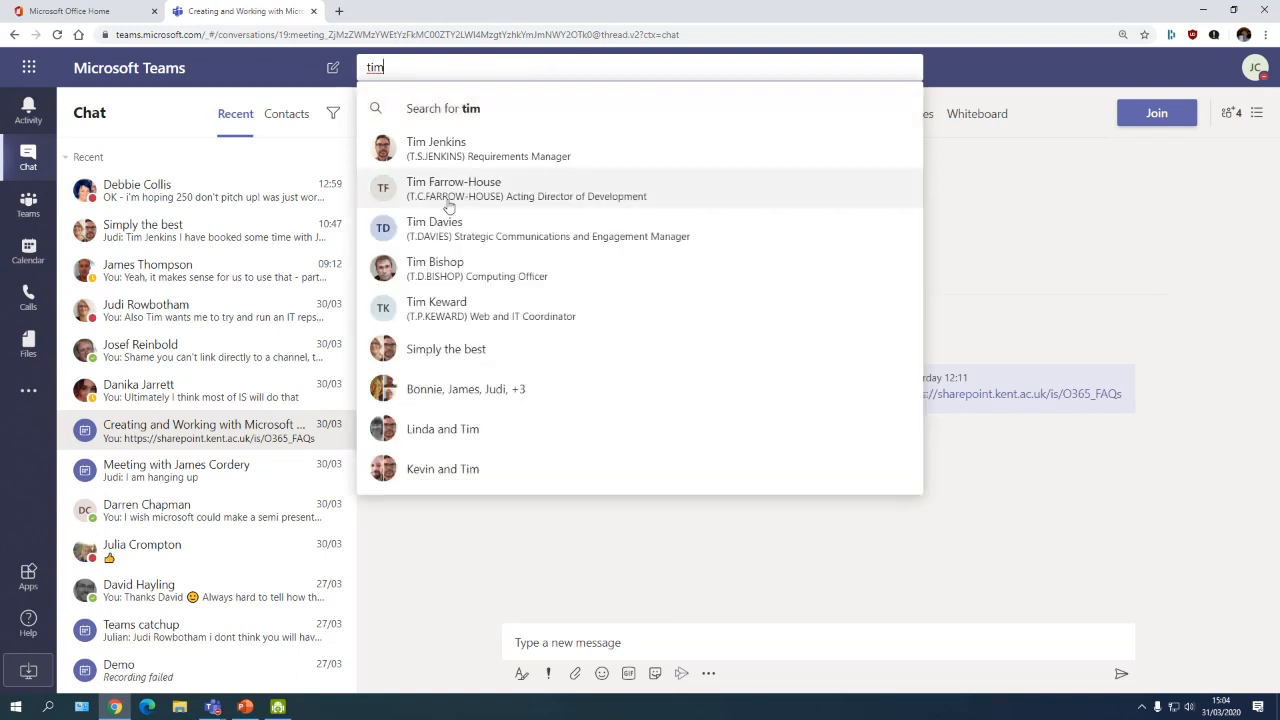
left_click(501, 152)
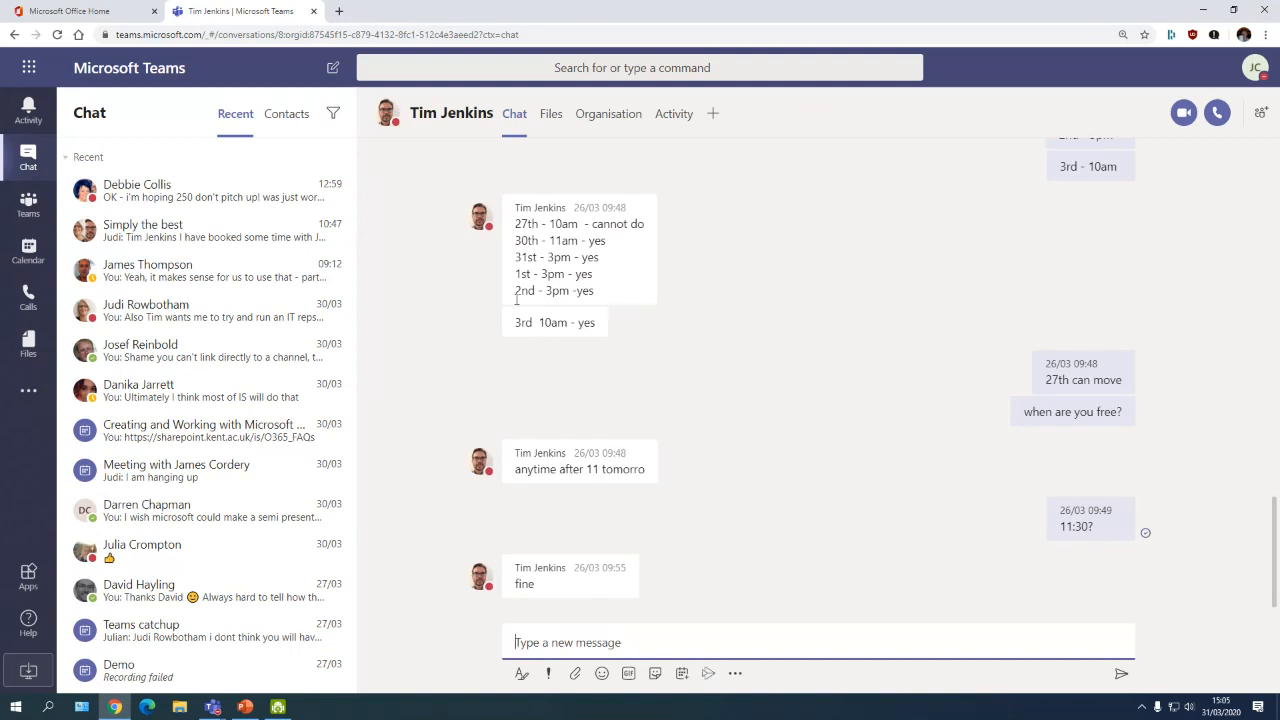
left_click(528, 67)
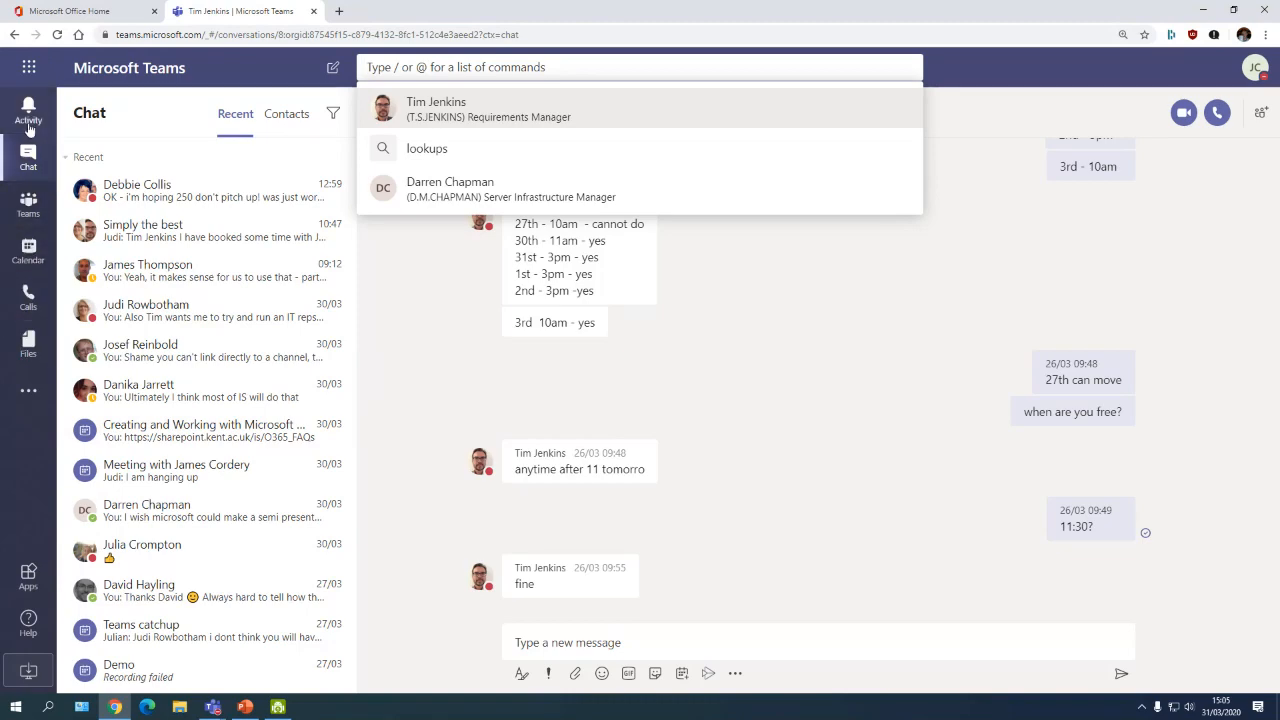
left_click(29, 118)
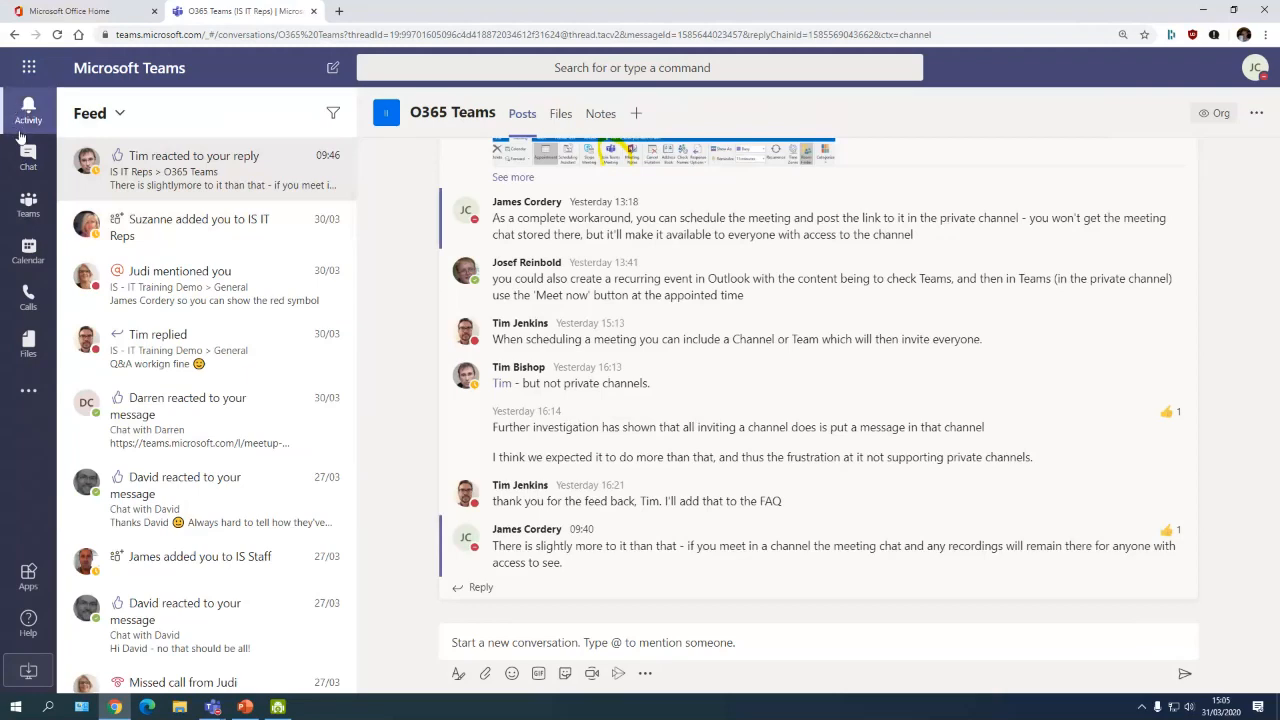
left_click(32, 162)
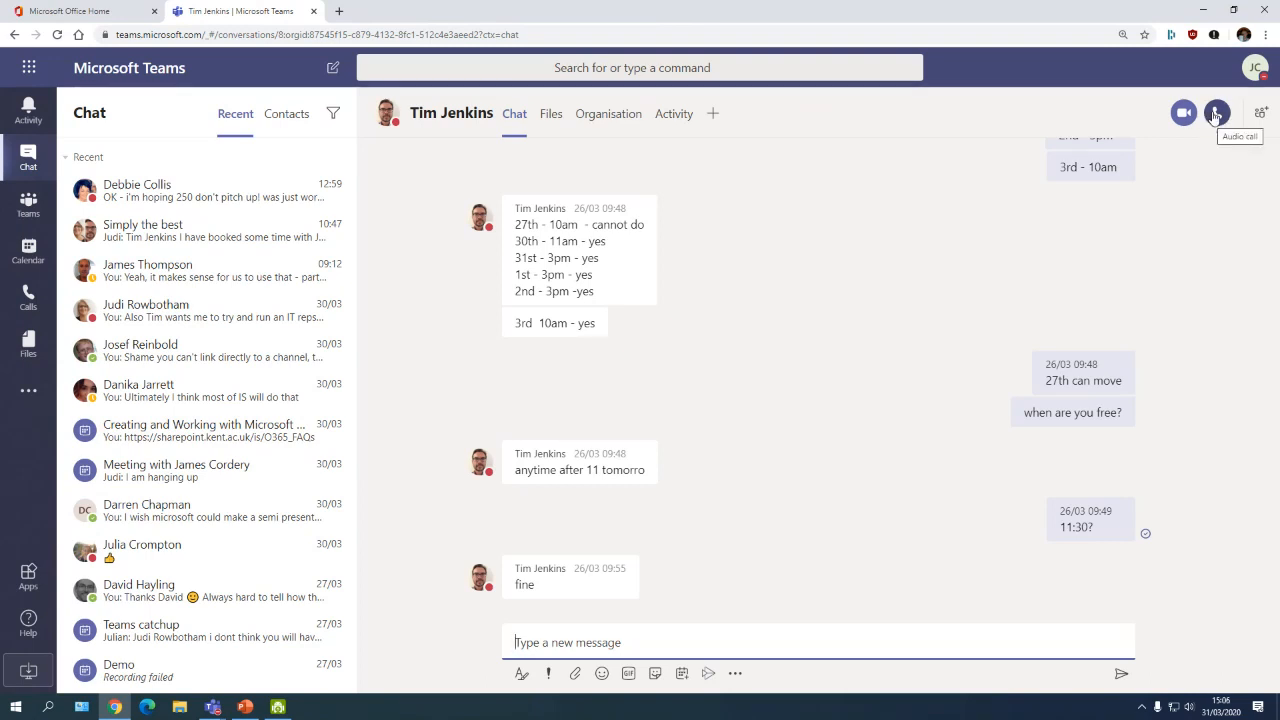
Step: Add the IT Training Manager to the chat, forming the 'Simply the best' group chat
left_click(1259, 116)
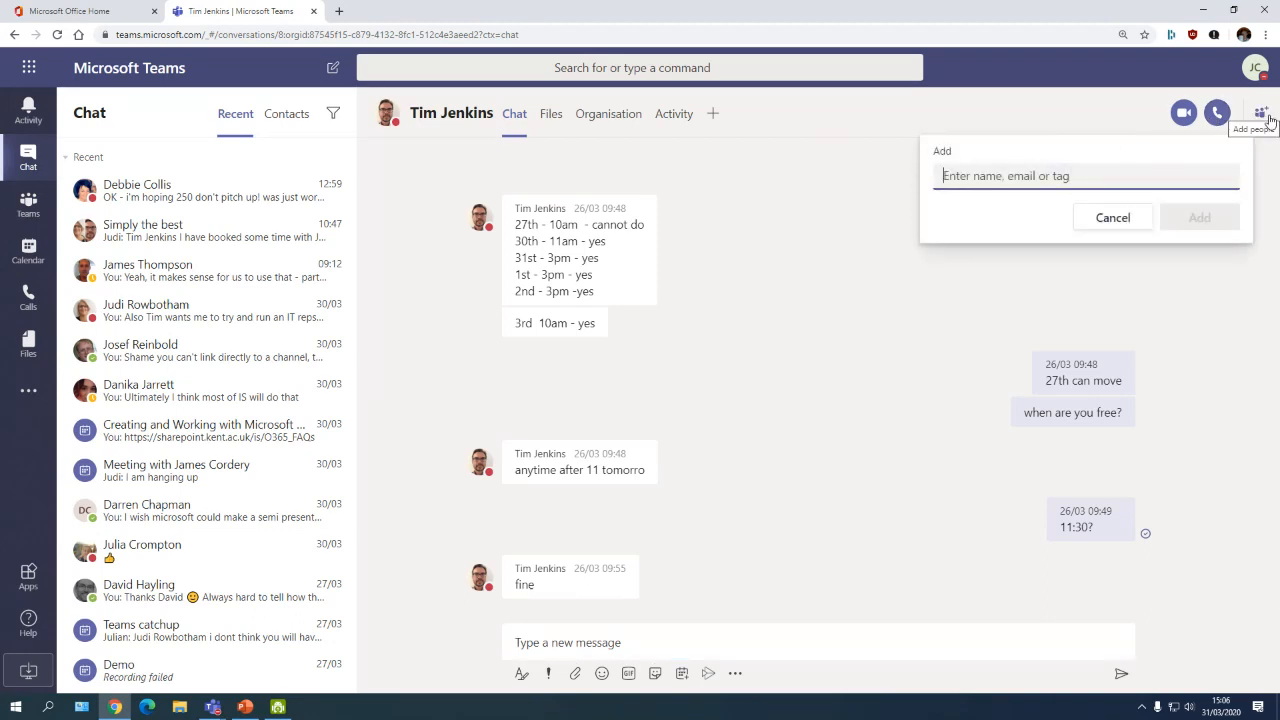
type("judi")
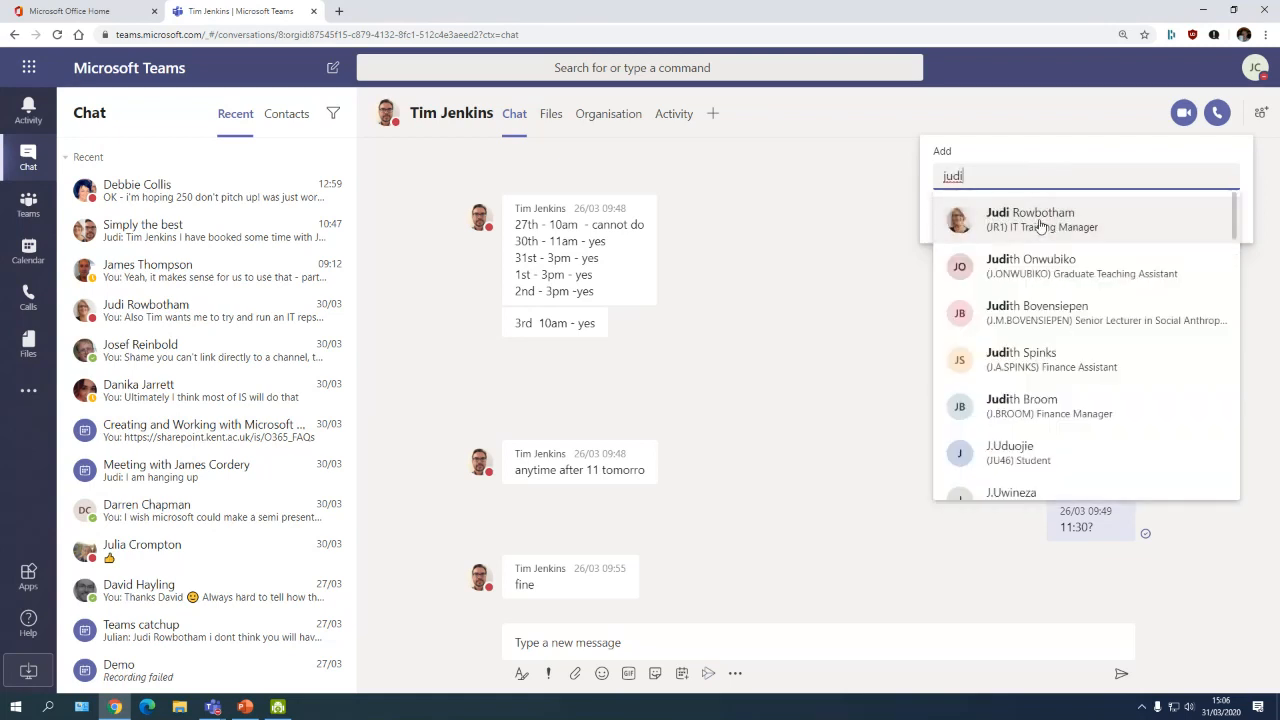
left_click(1040, 220)
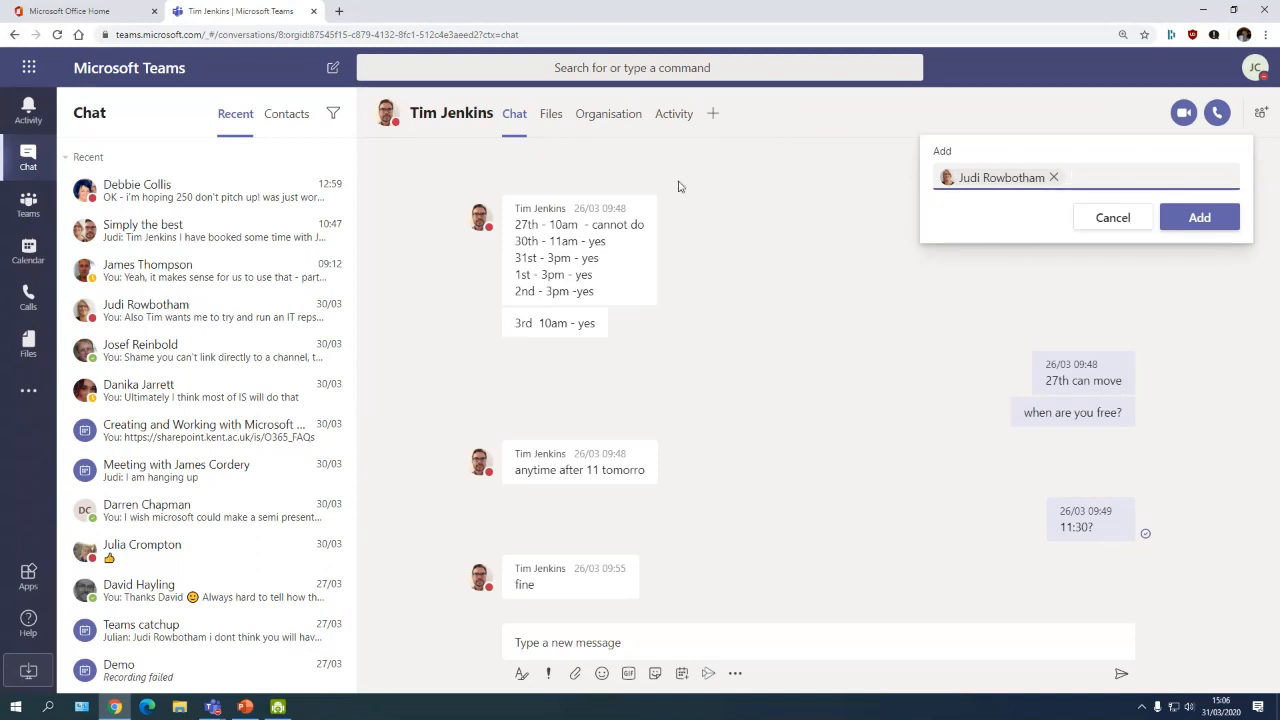
left_click(1210, 224)
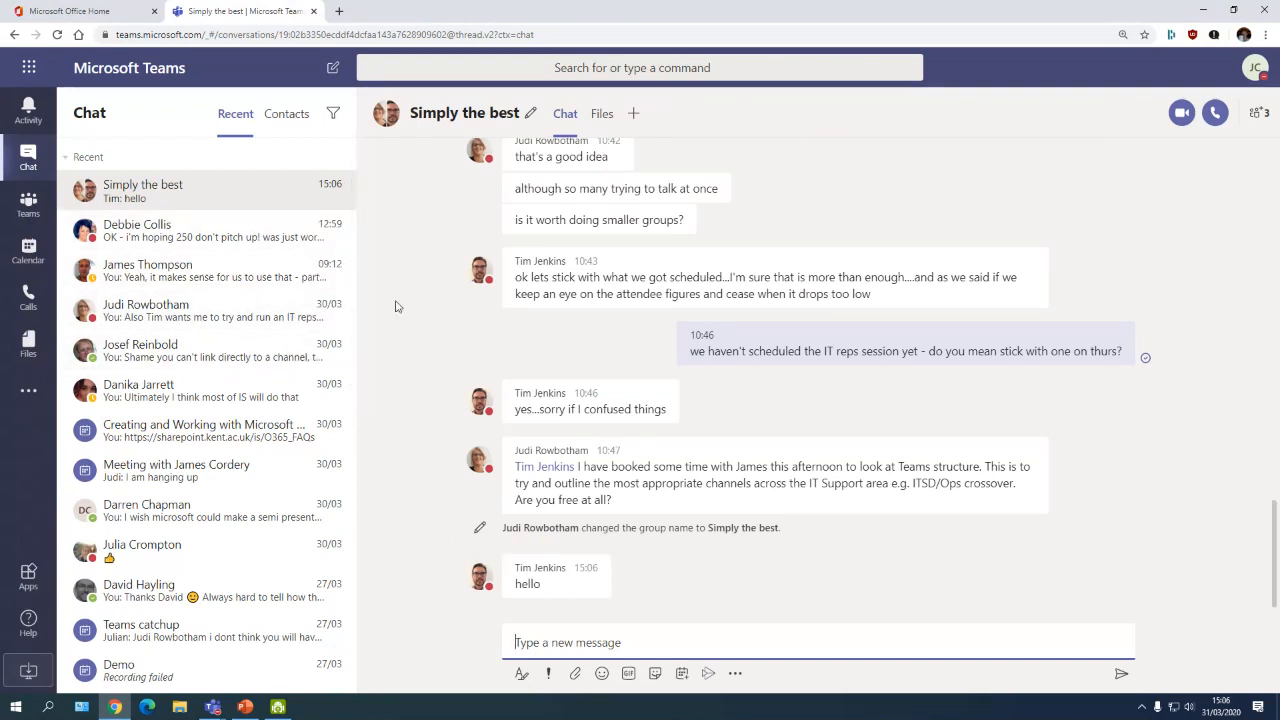
Step: Switch the Teams page layout from list to Grid view in the team settings
left_click(29, 204)
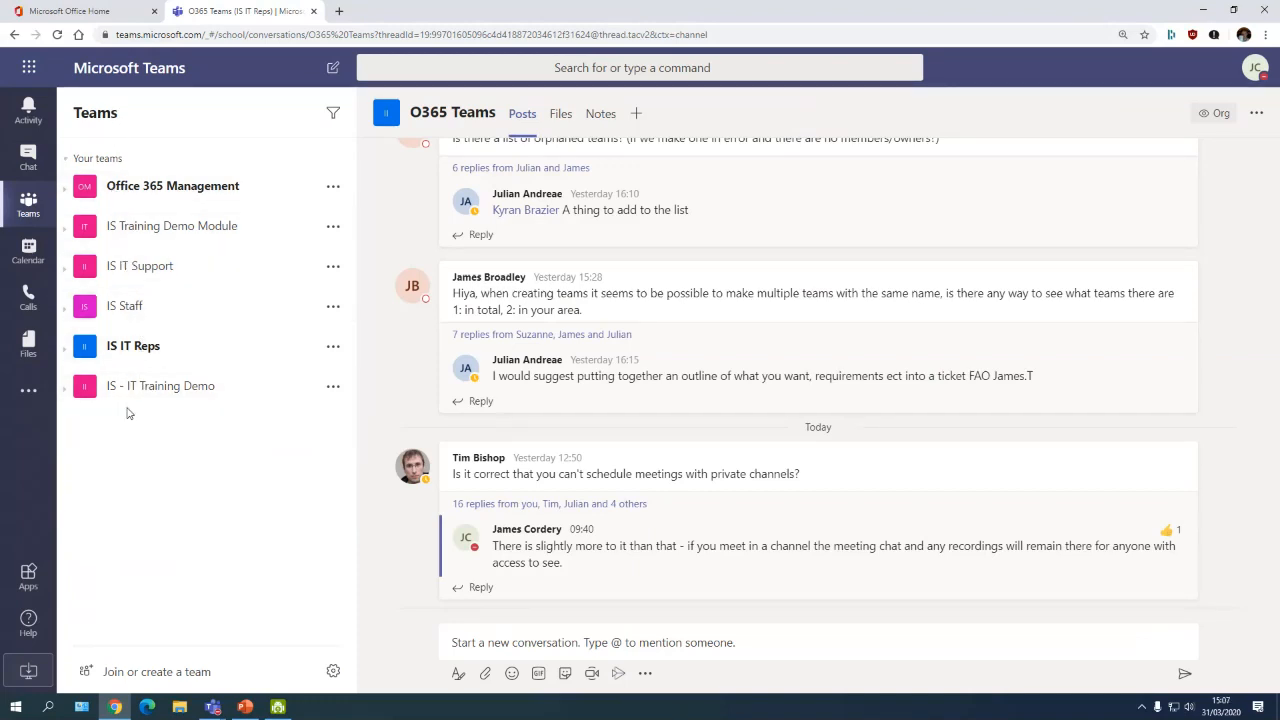
left_click(333, 671)
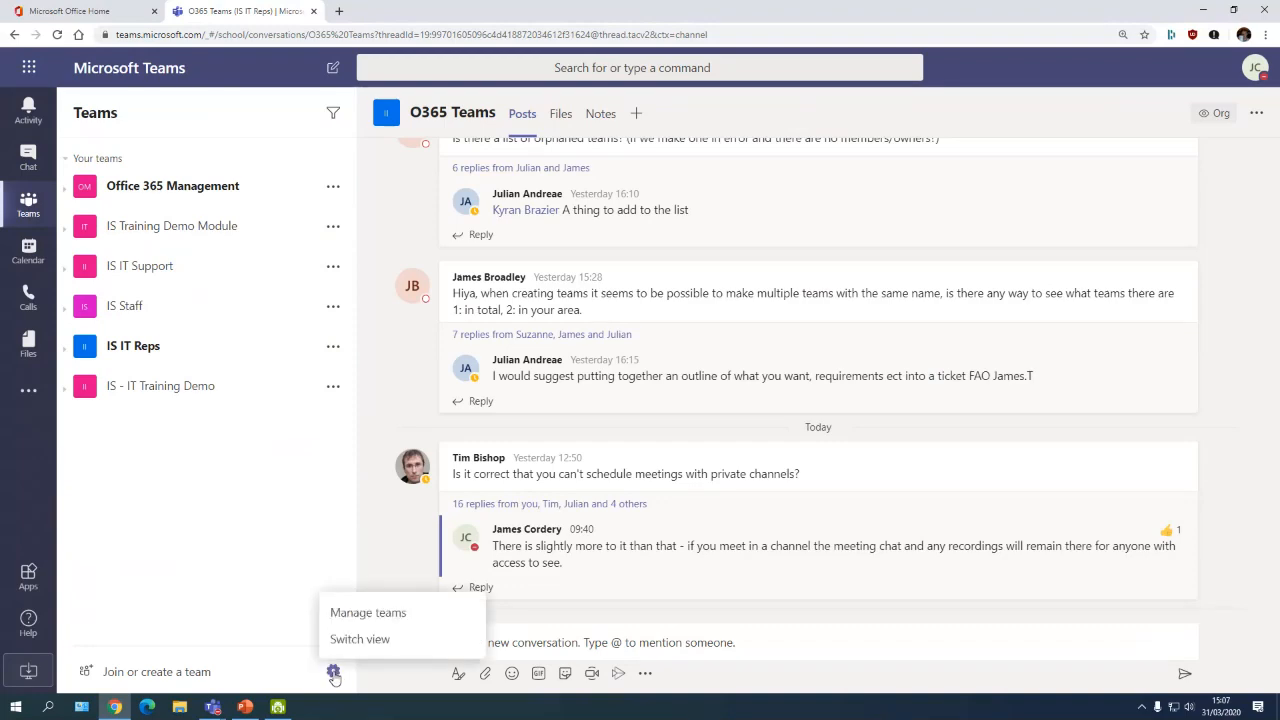
left_click(360, 639)
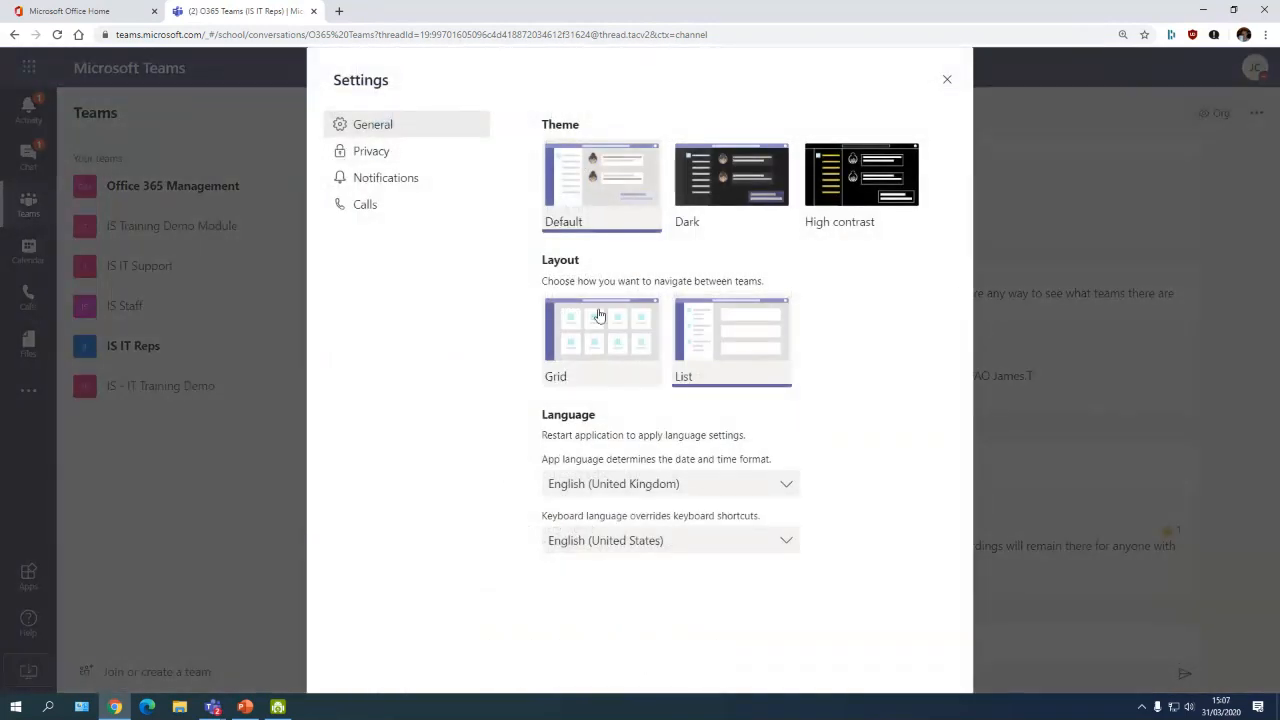
left_click(599, 316)
left_click(947, 79)
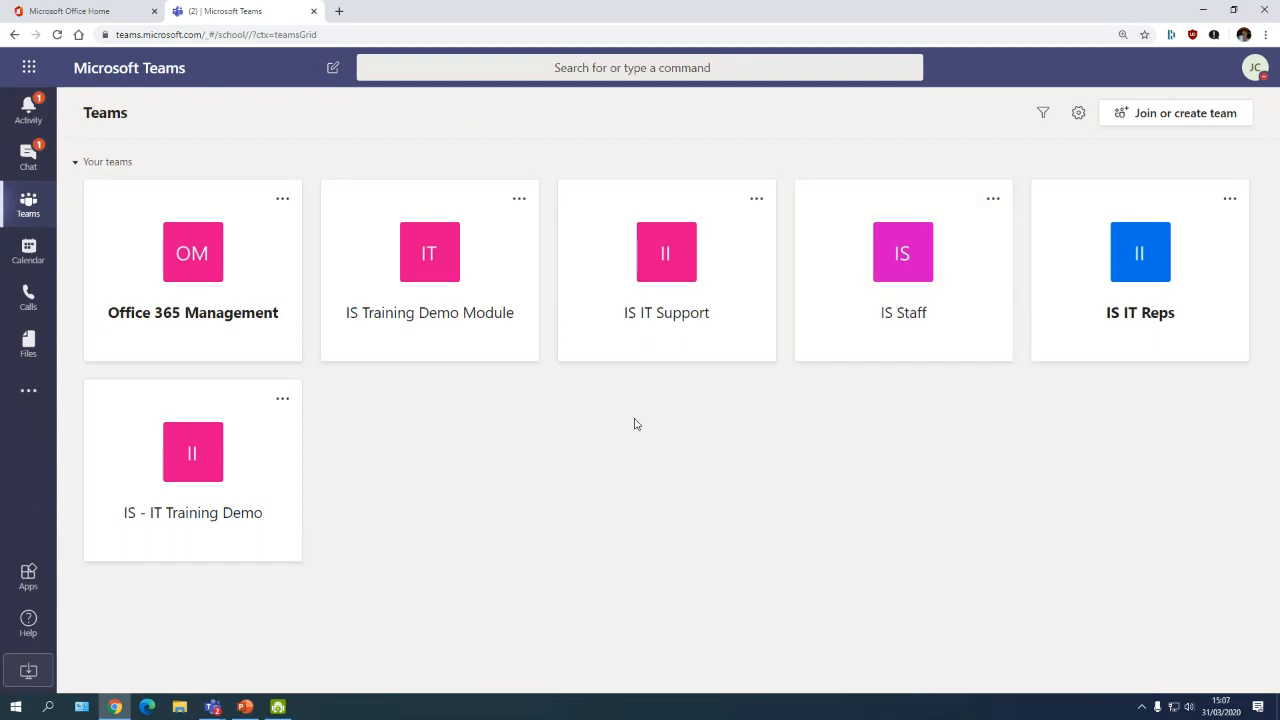
Step: Open the IS - IT Training Demo tile and browse its General channel posts
left_click(192, 449)
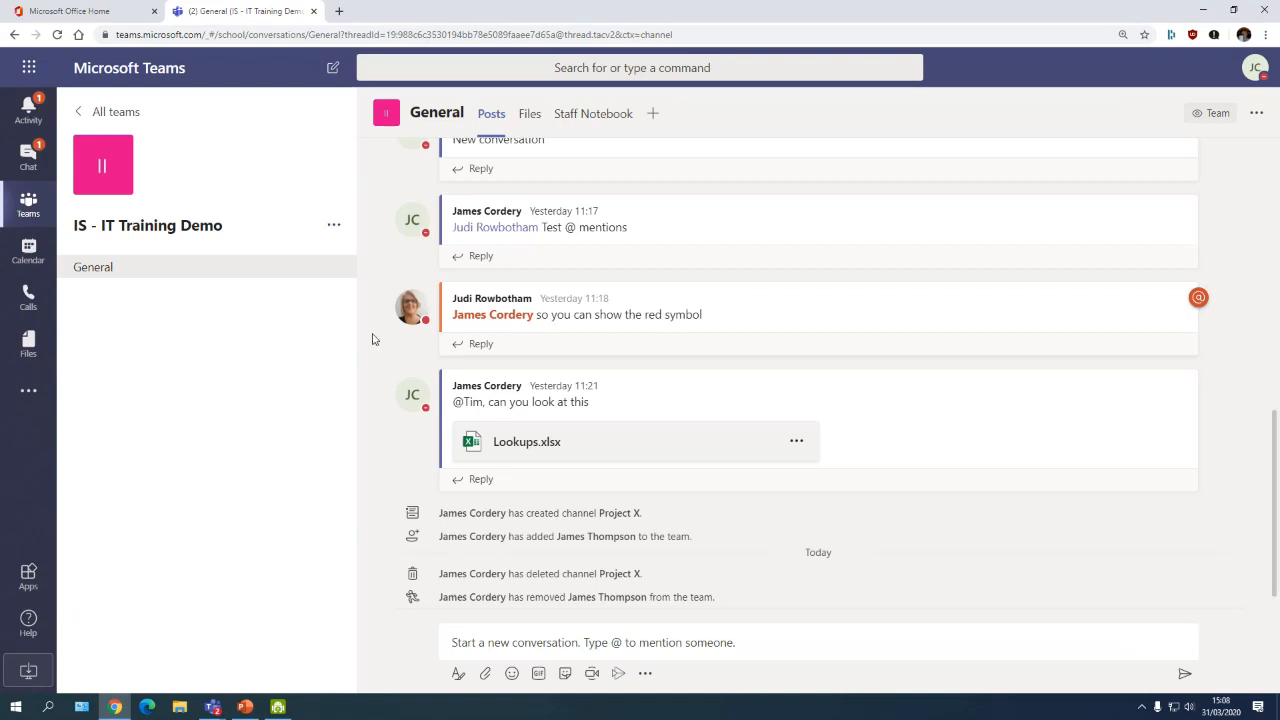
scroll(371, 267, "up", 1)
scroll(373, 261, "up", 3)
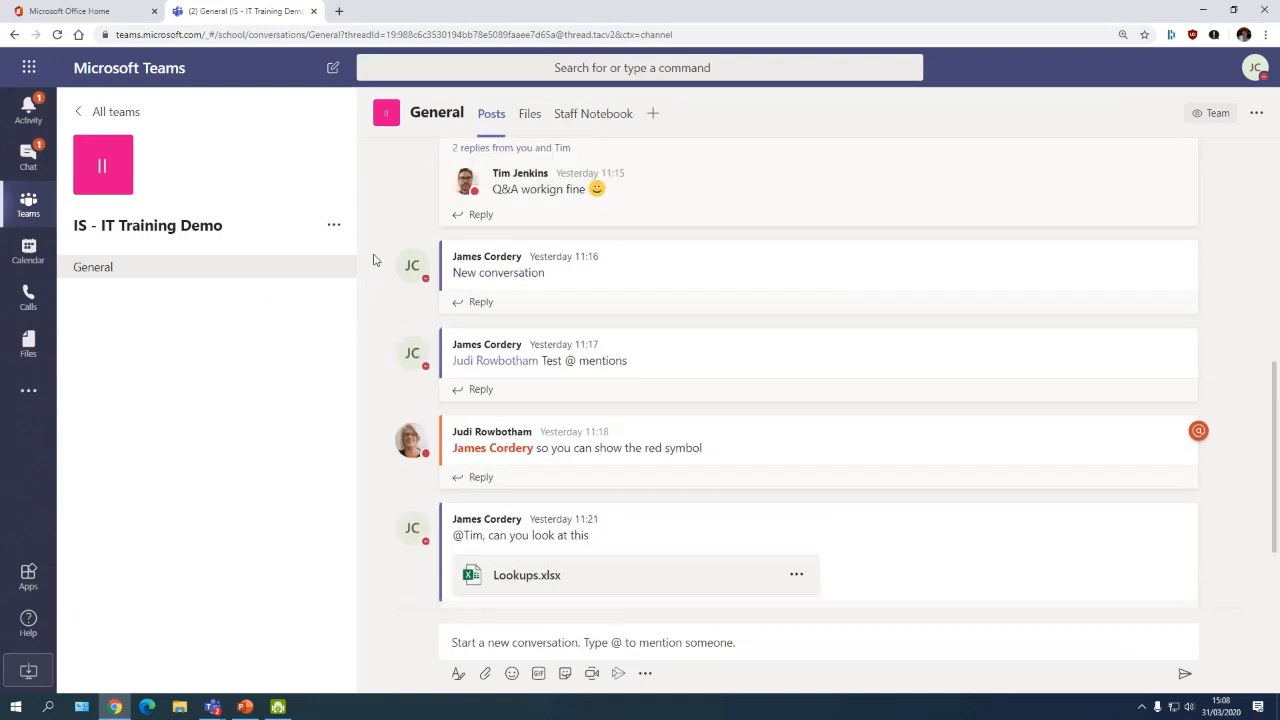
scroll(377, 272, "down", 4)
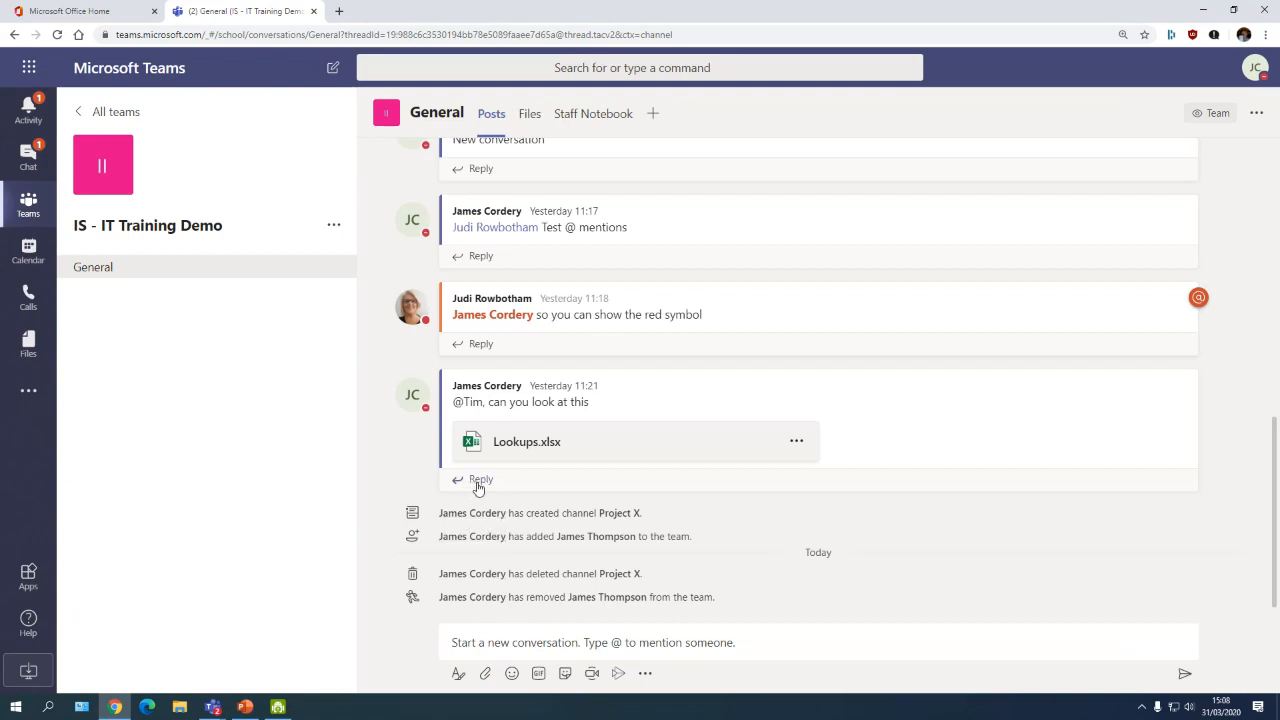
Step: Post 'Hi everyone' as a new conversation in the General channel
left_click(479, 648)
type("Hi ")
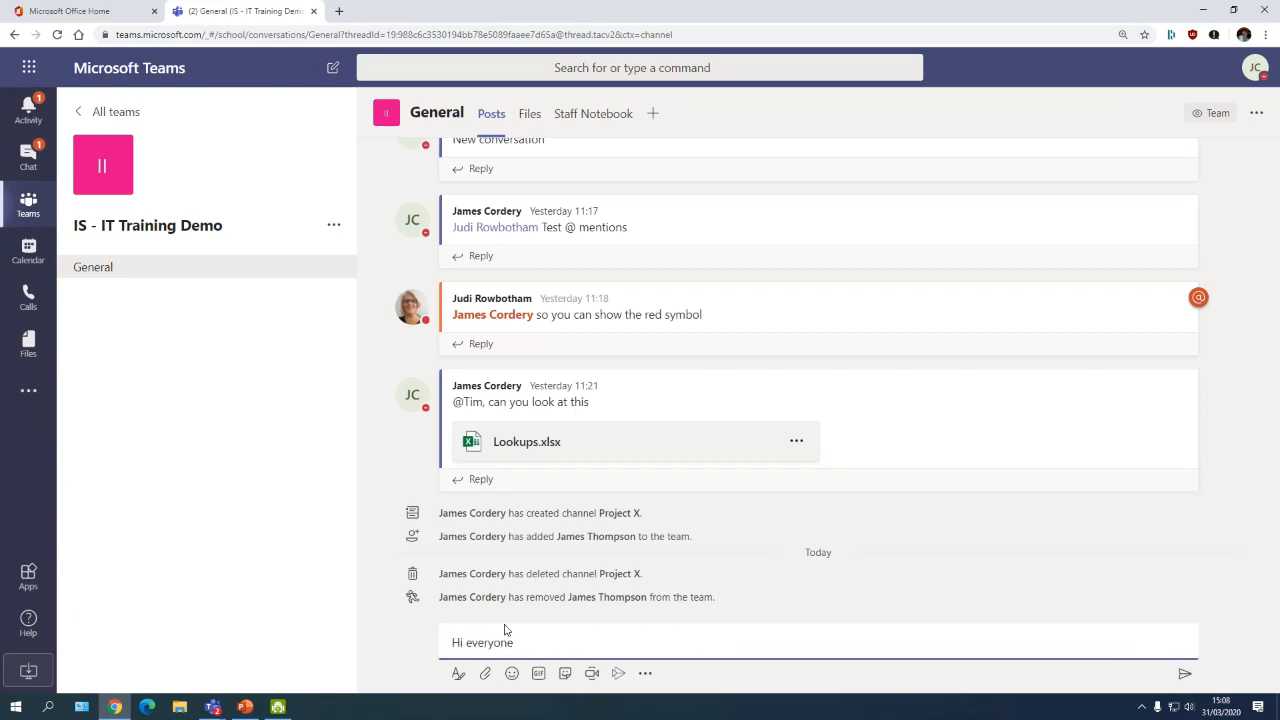
type("everyone")
key("Return")
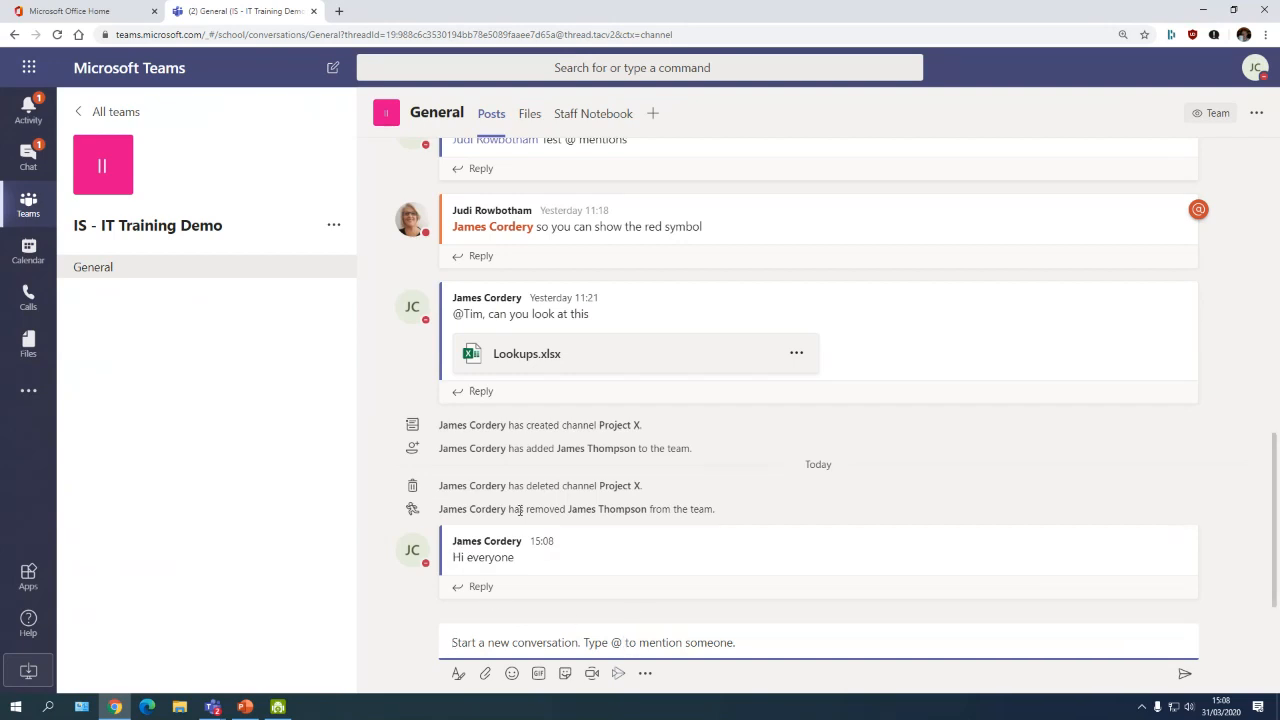
Step: Send the reply 'H' within the Hi everyone thread
mouse_move(499, 550)
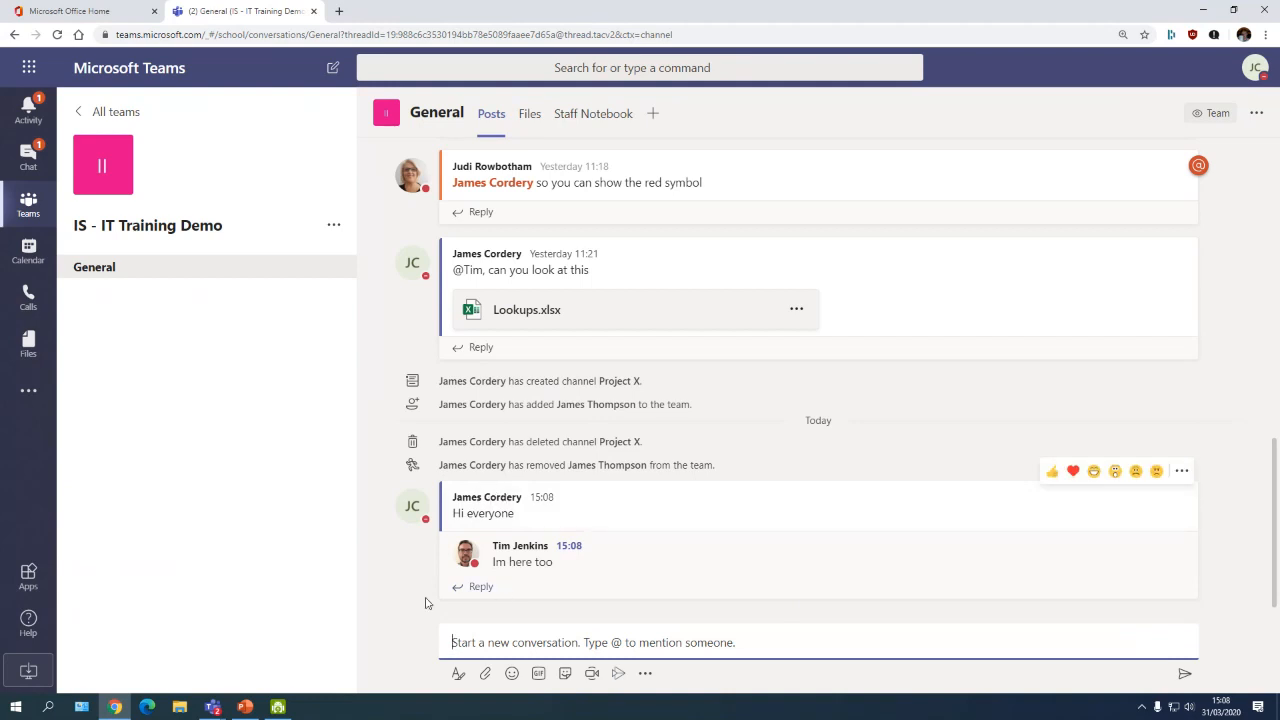
left_click(462, 588)
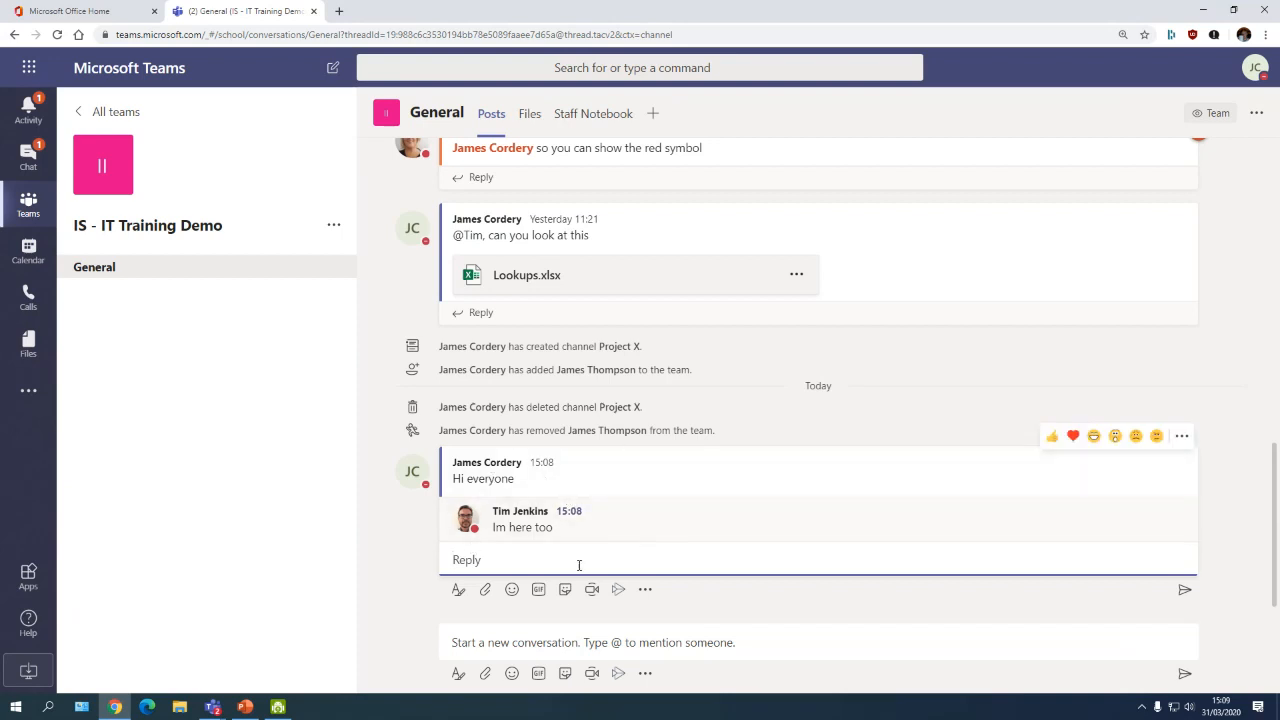
type("Hi Tim")
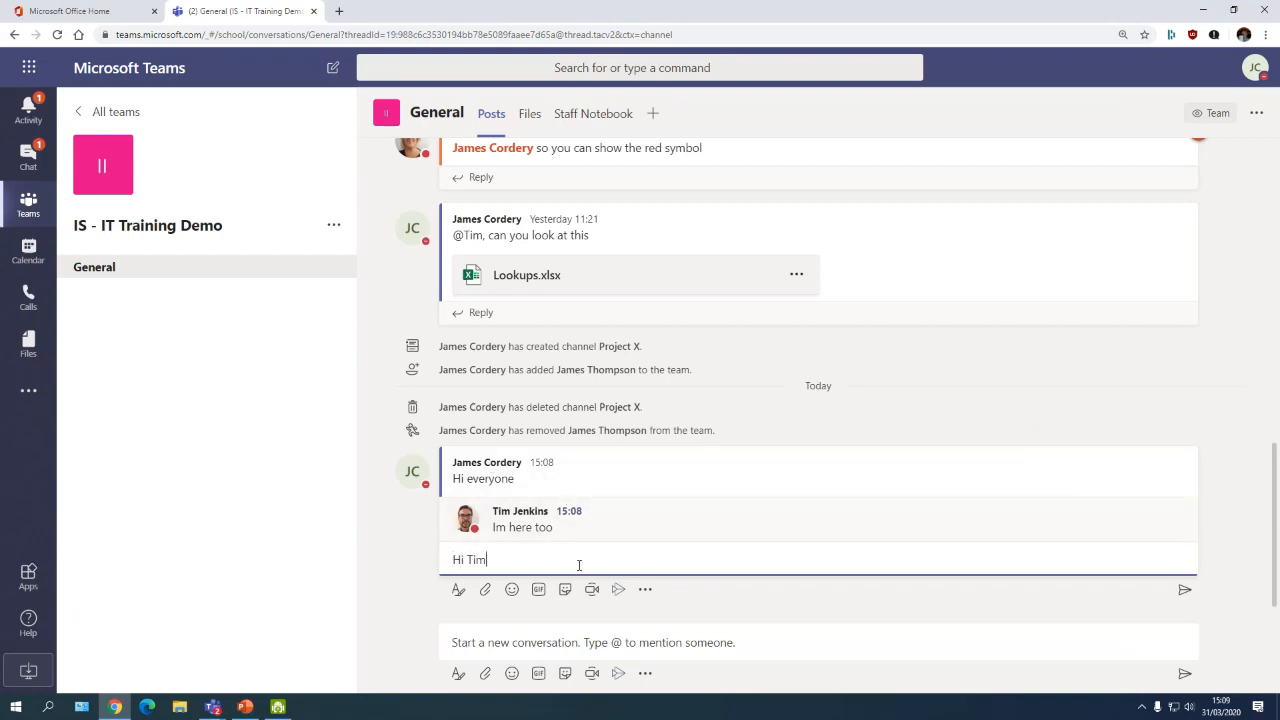
key("Return")
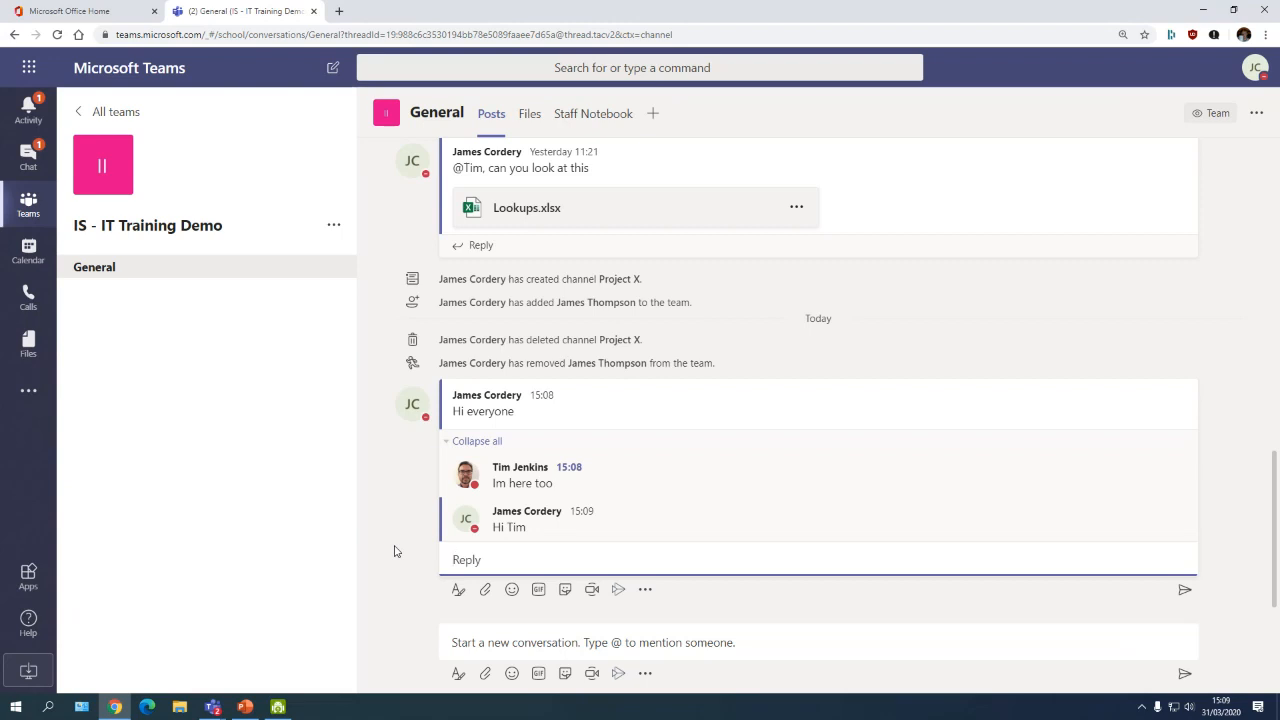
type("@")
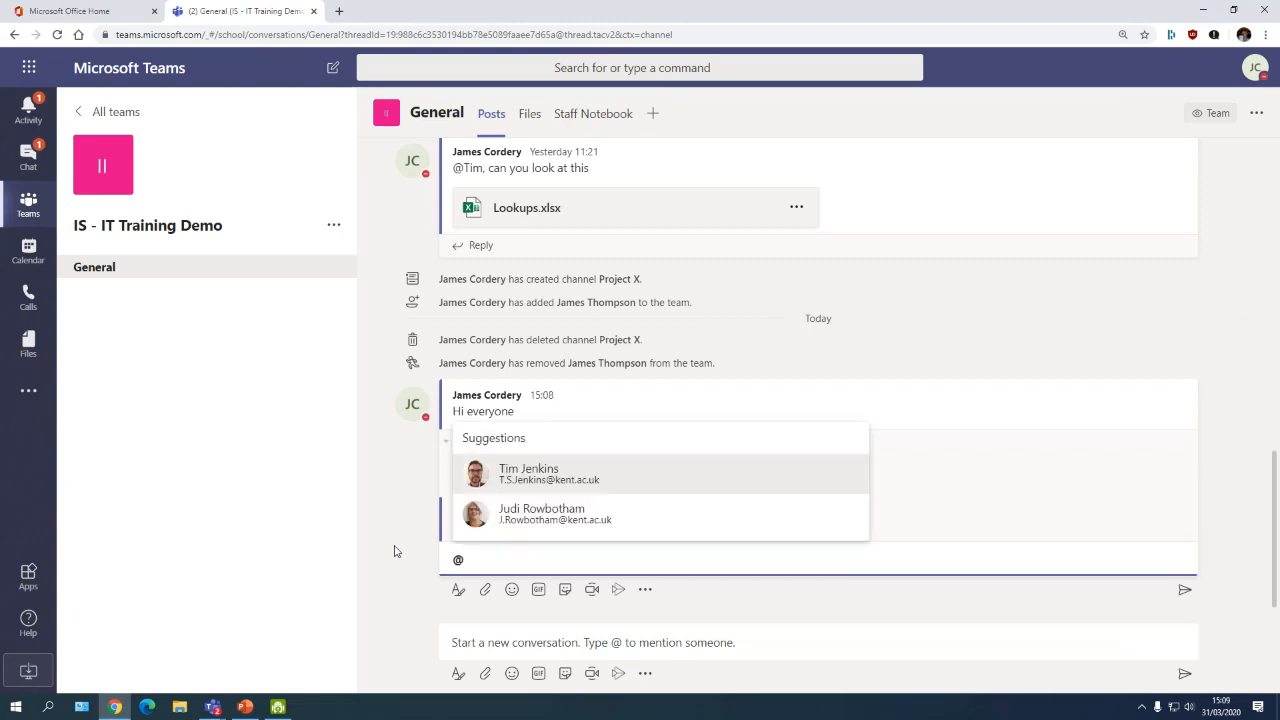
type("Judi")
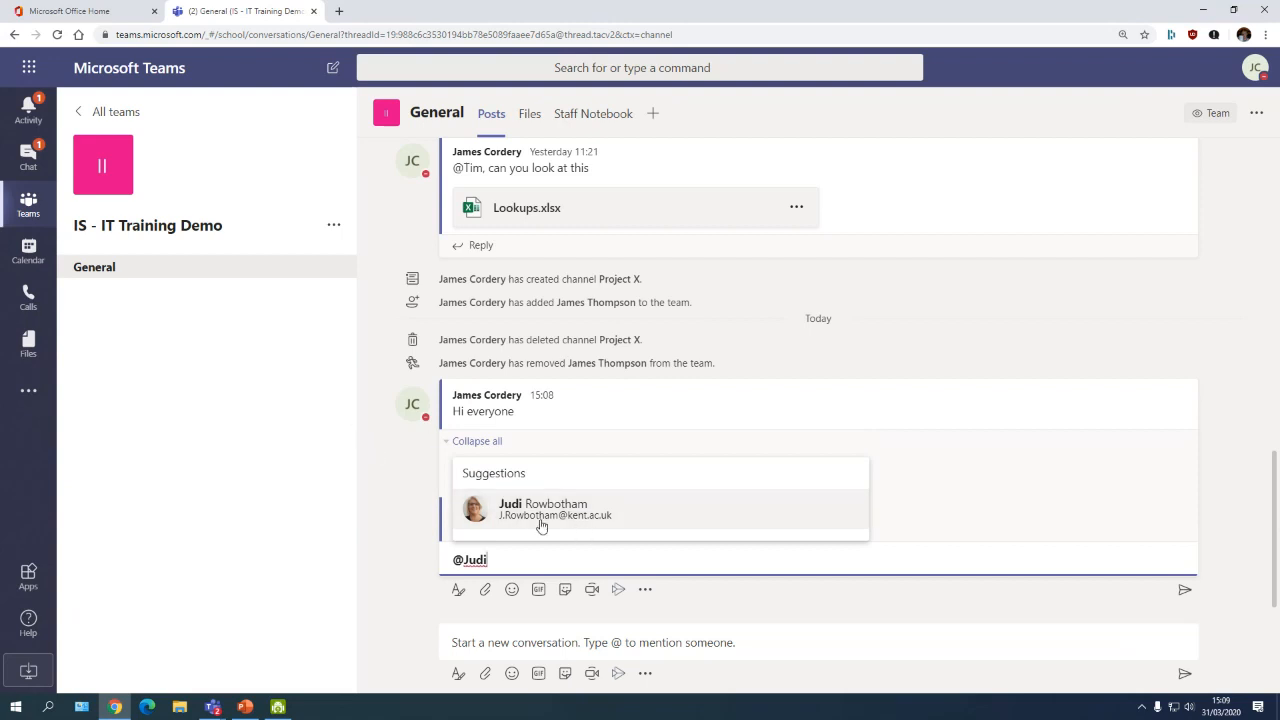
left_click(510, 513)
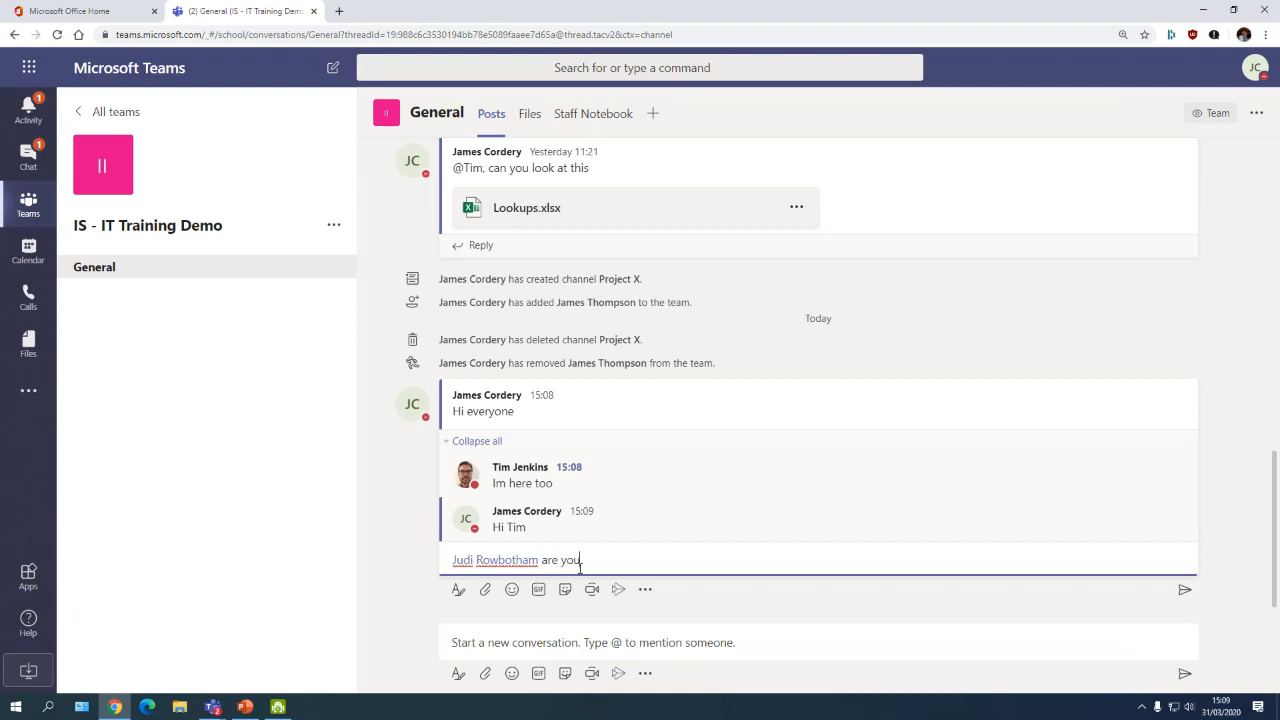
key("Return")
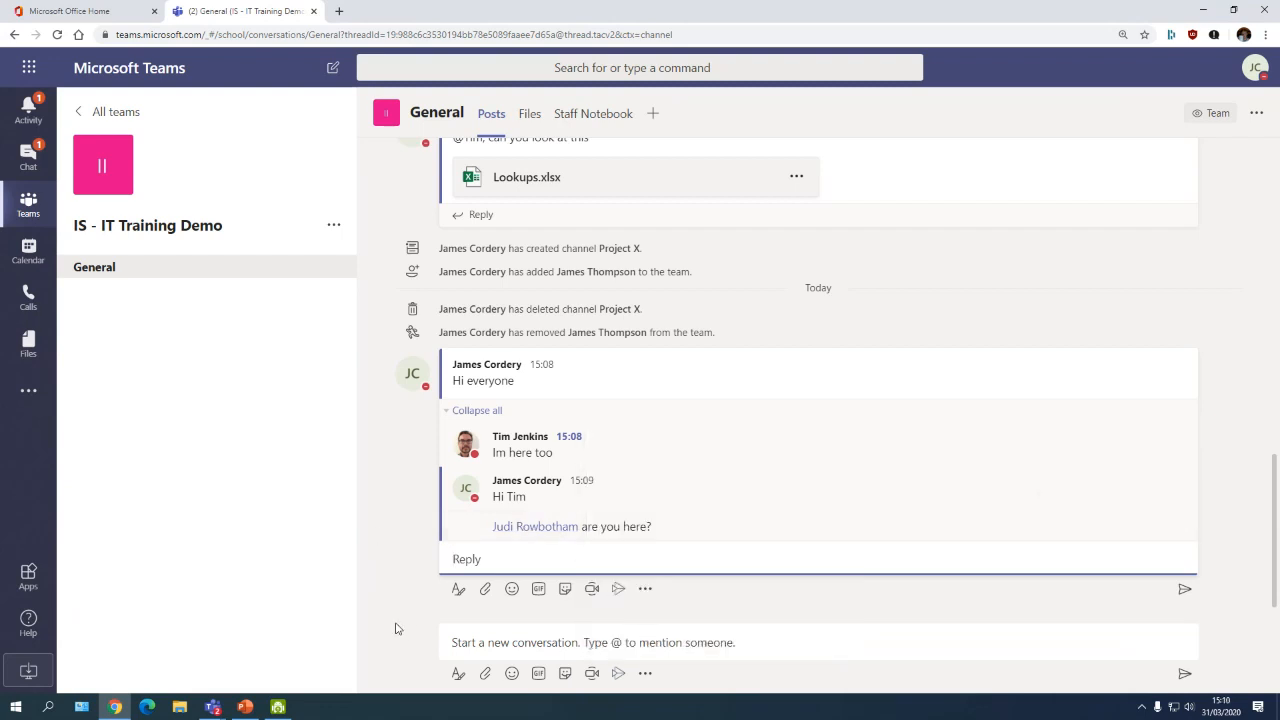
mouse_move(522, 534)
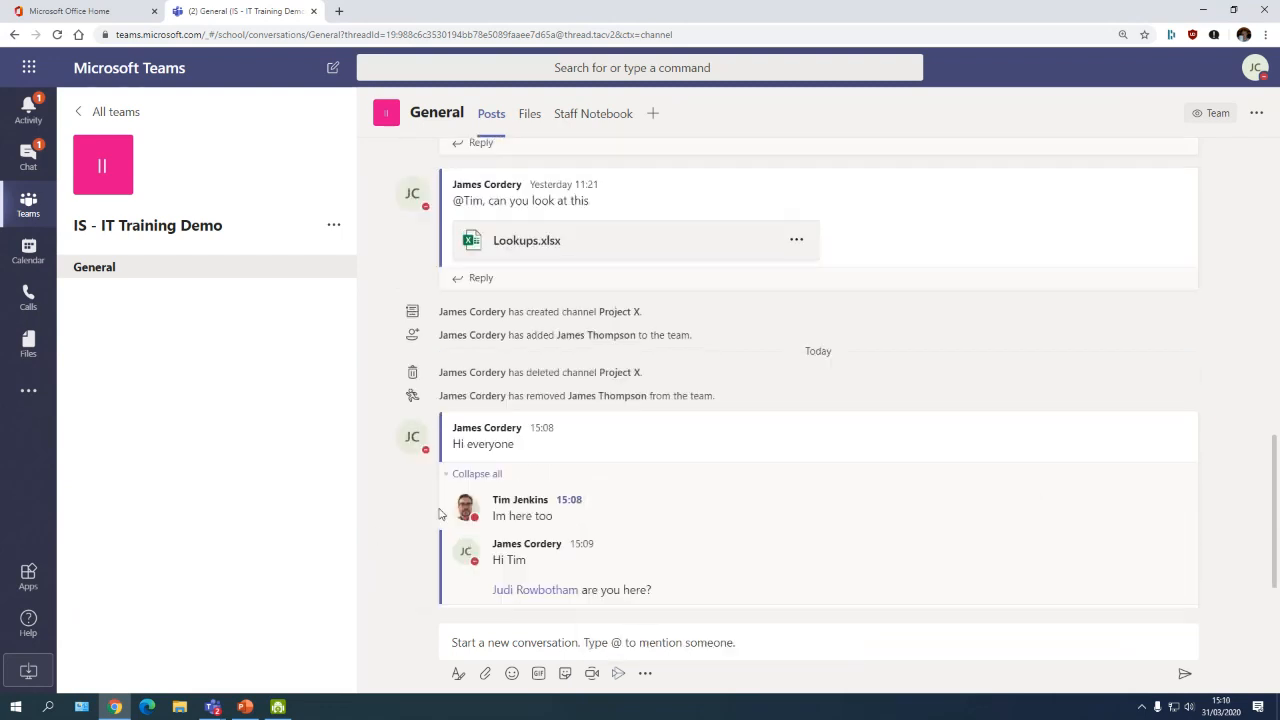
scroll(422, 530, "up", 5)
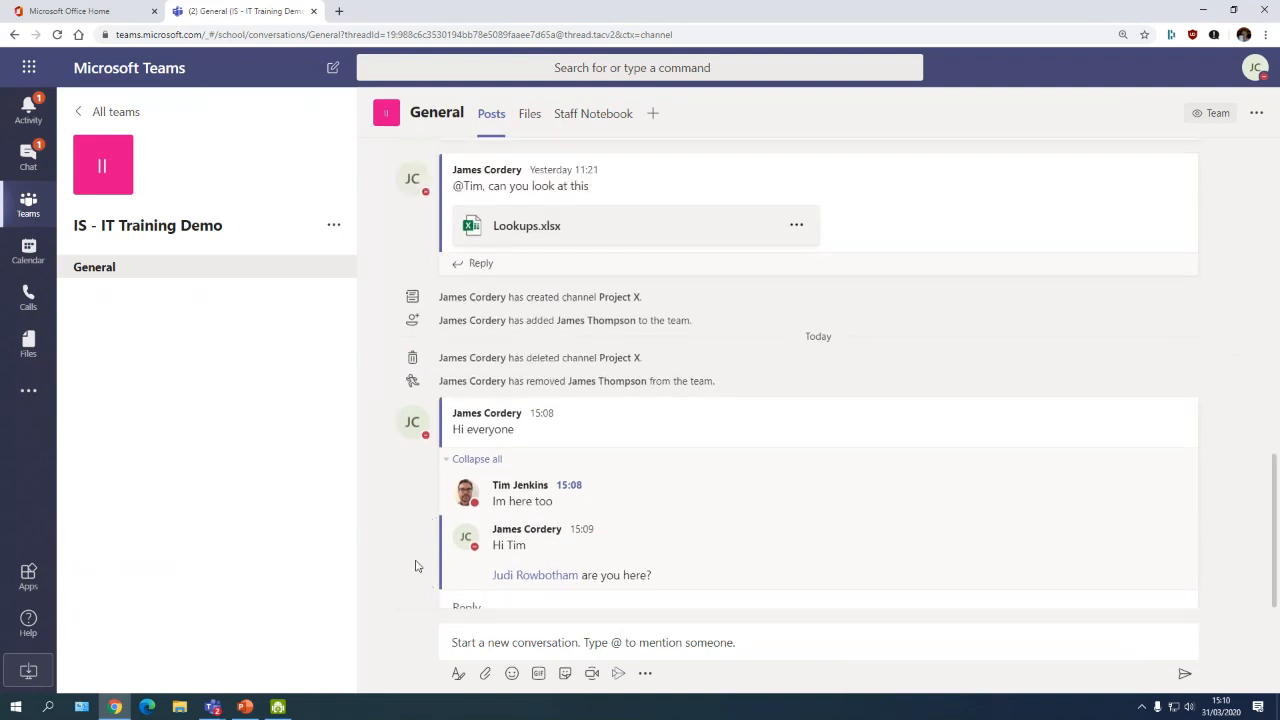
scroll(455, 390, "down", 3)
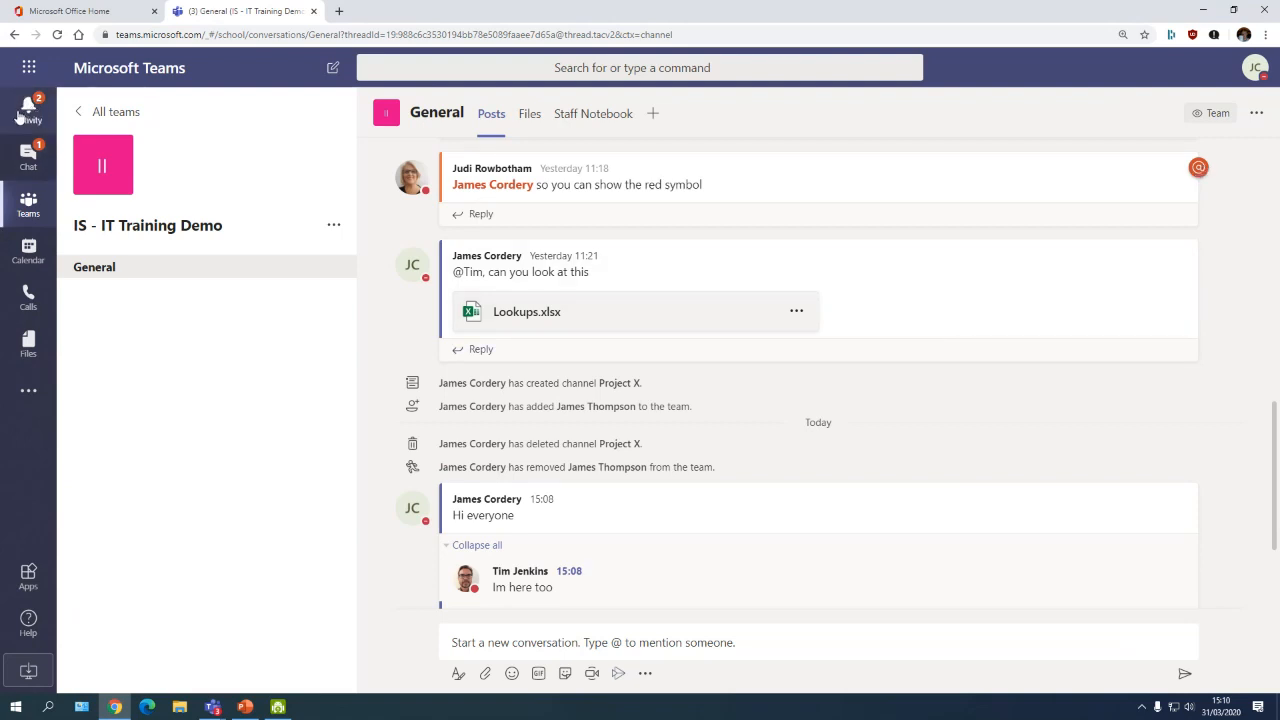
scroll(549, 512, "down", 2)
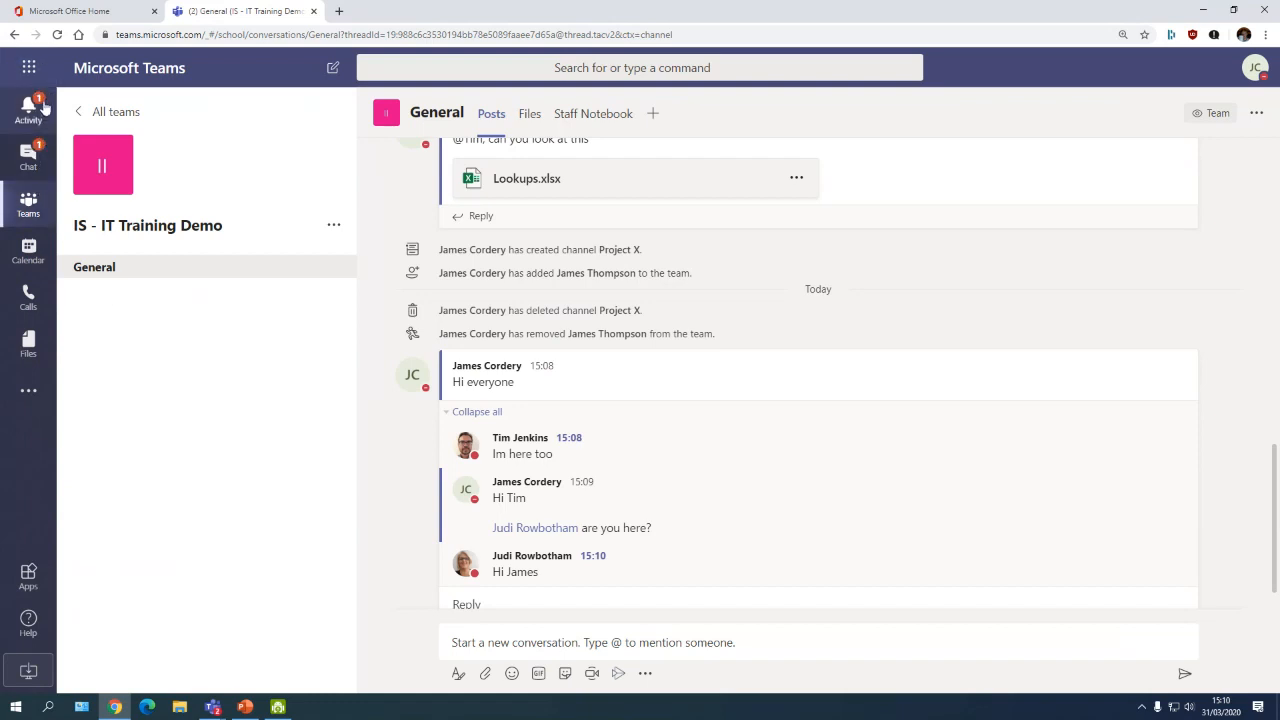
left_click(27, 160)
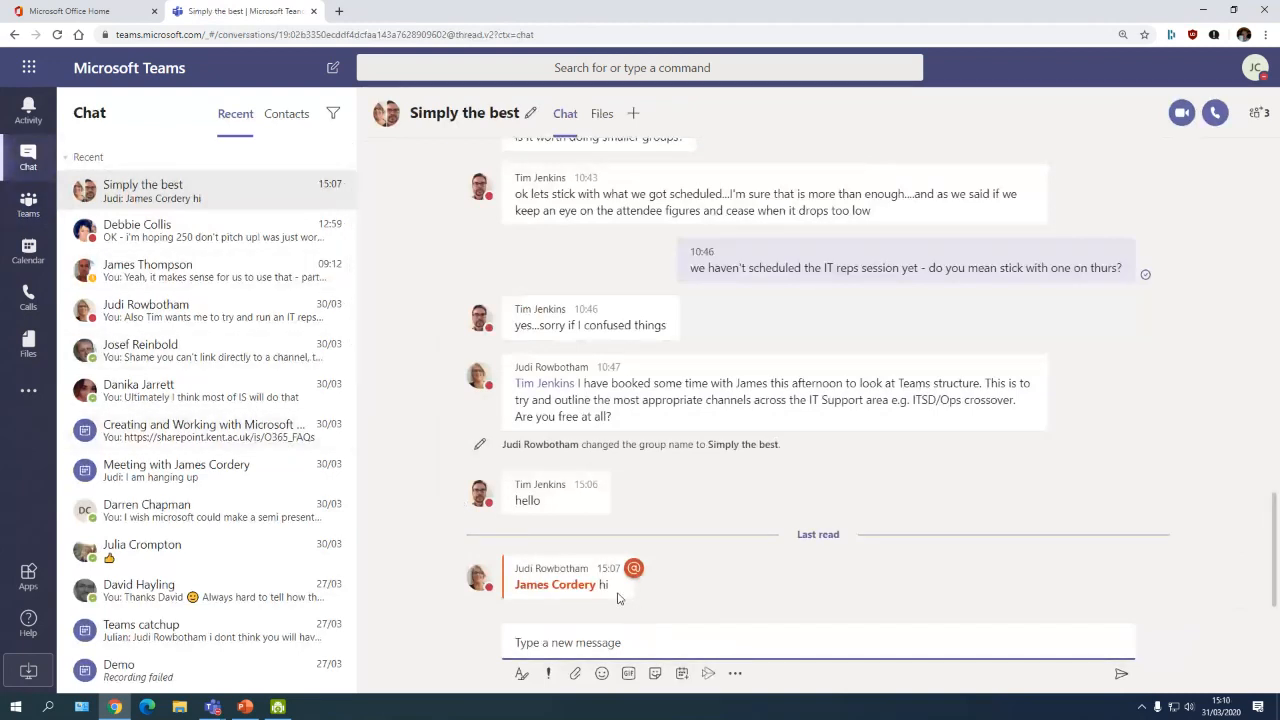
left_click(28, 205)
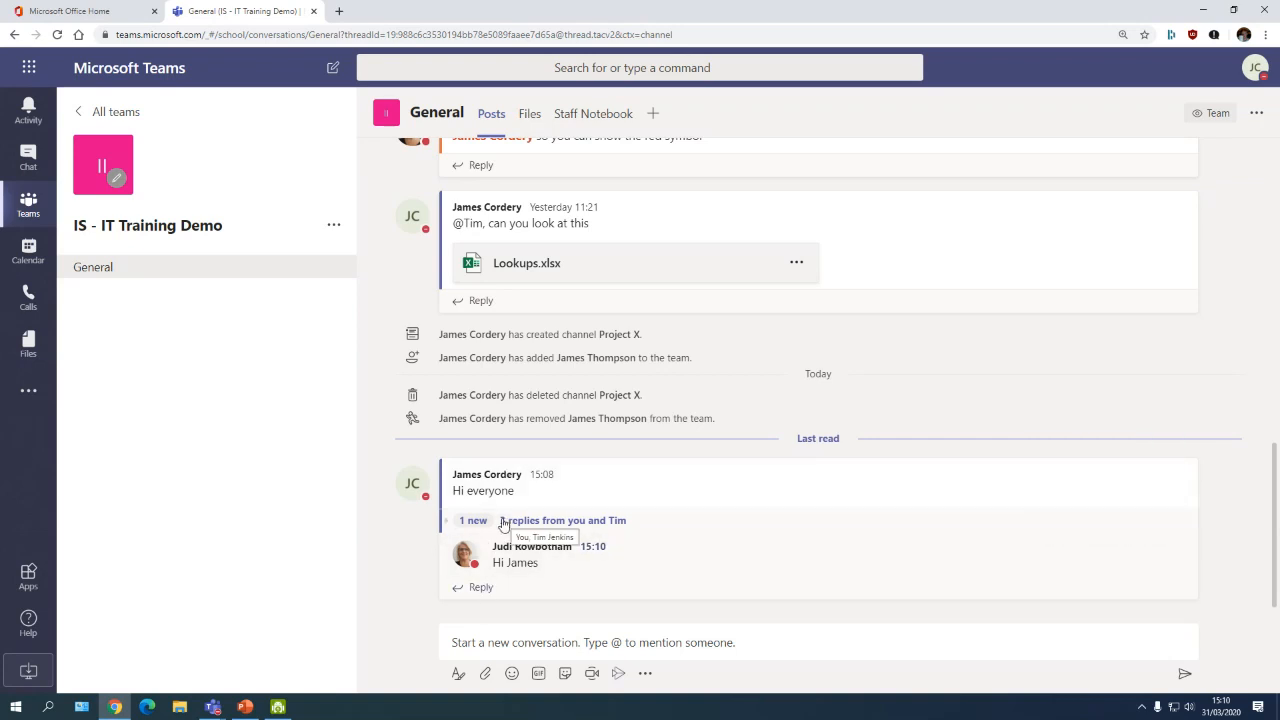
Step: Expand the thread's 3 replies, then show the General channel's Files tab
left_click(448, 524)
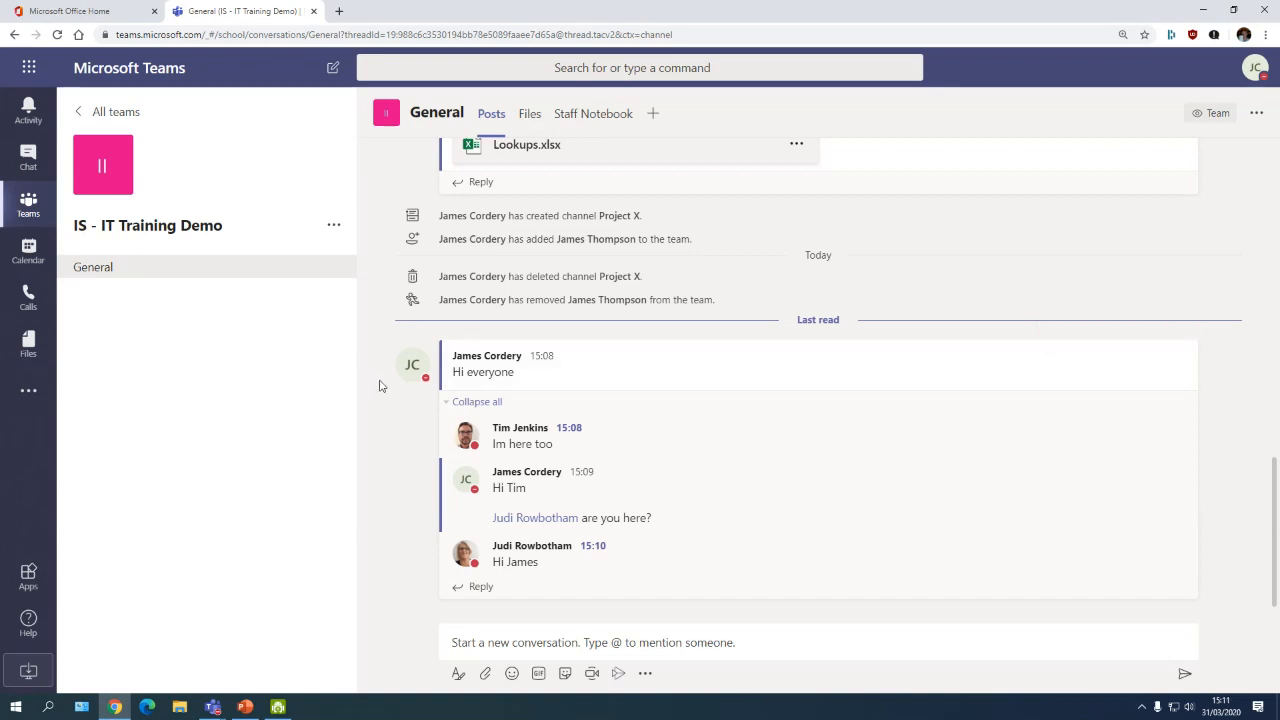
left_click(535, 120)
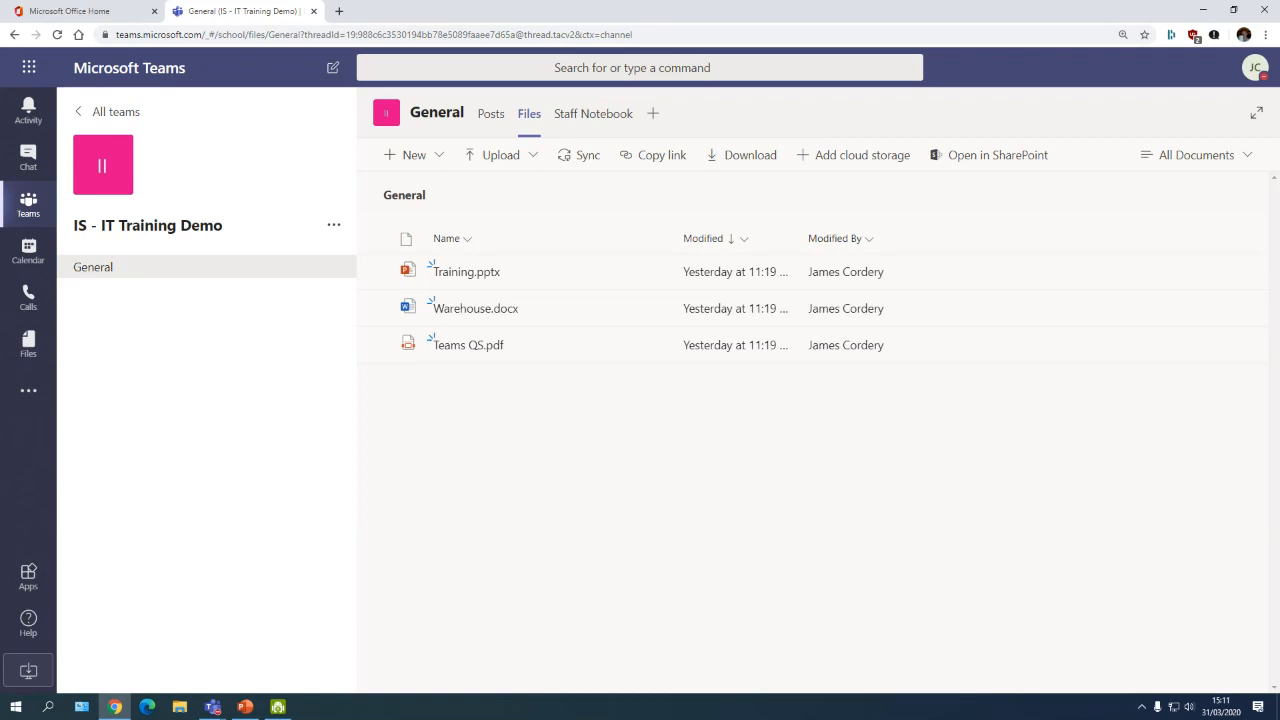
Step: Drag Planning.docx from the OneDrive Live demo folder into the General channel's files
key("super+e")
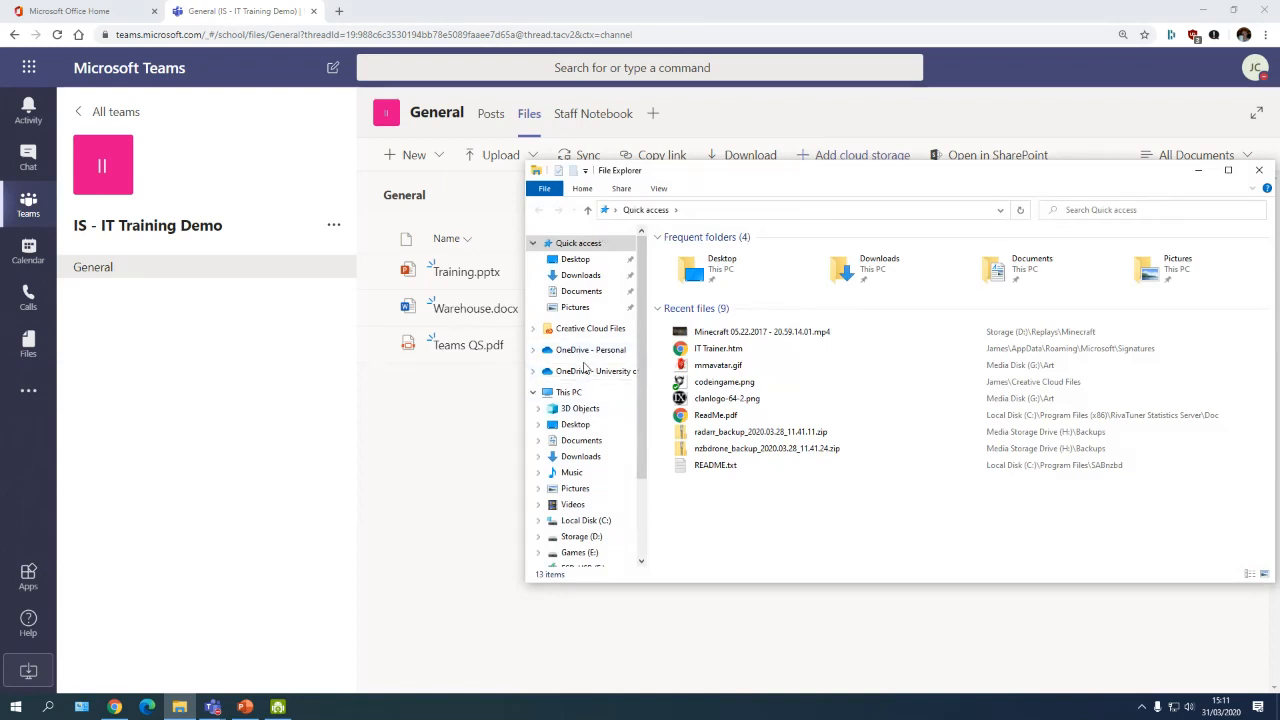
left_click(590, 371)
double_click(700, 280)
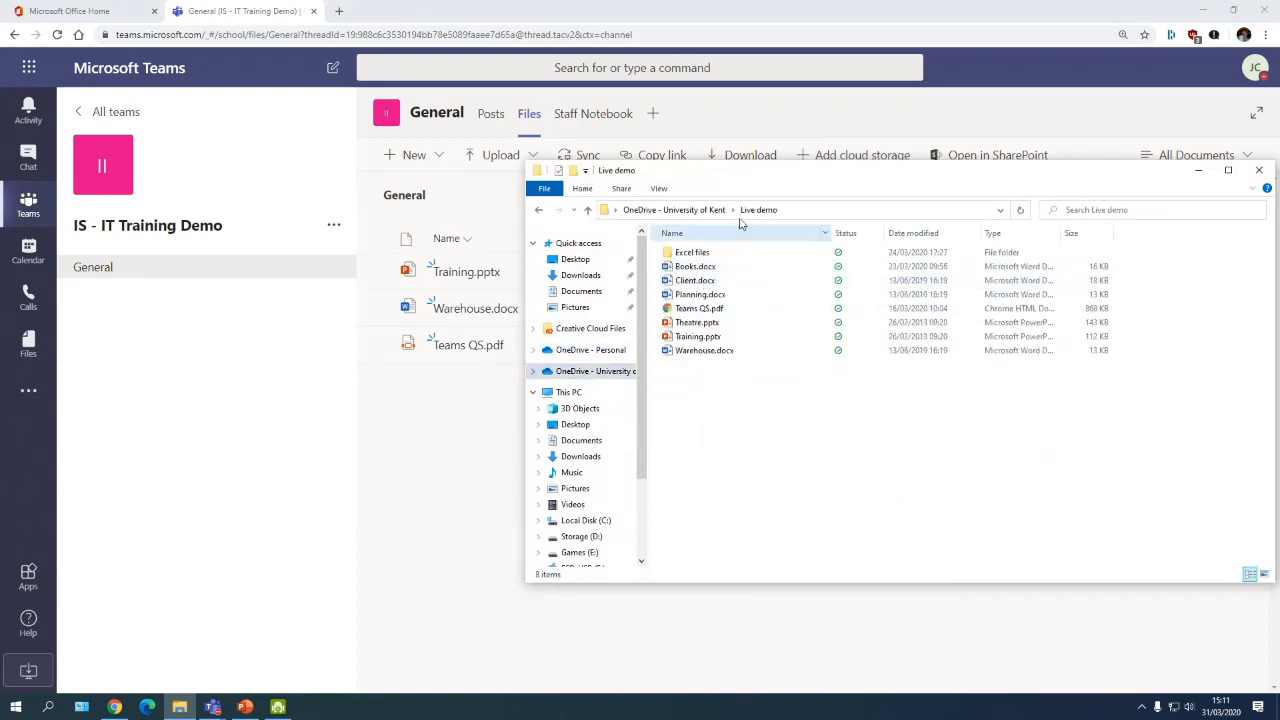
left_click_drag(744, 180, 748, 385)
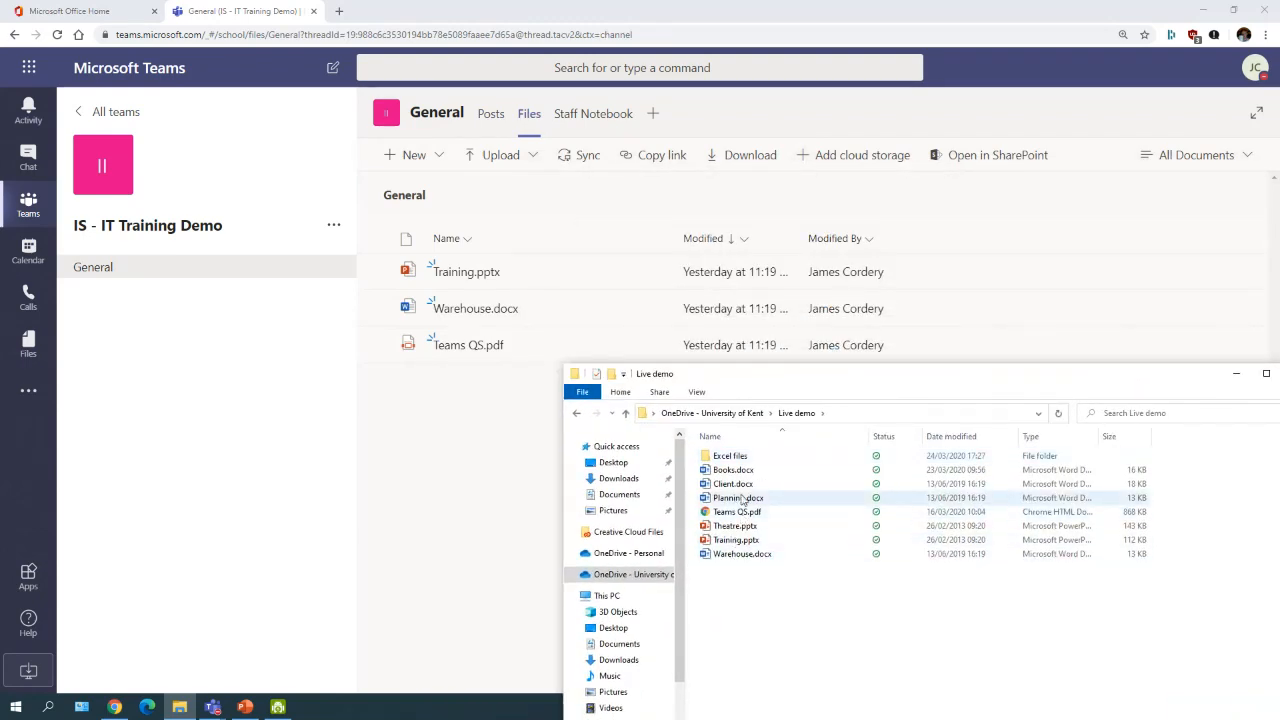
left_click_drag(738, 498, 468, 414)
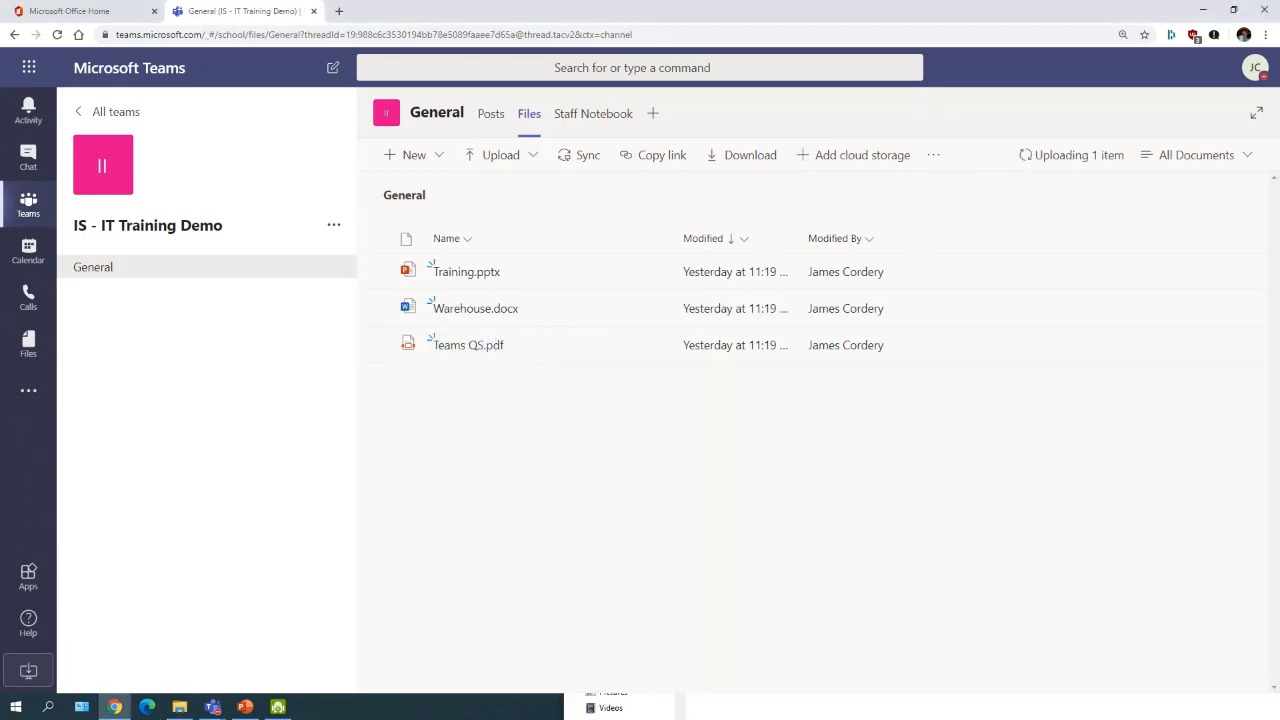
left_click(180, 707)
Step: Upload the Excel files folder to the channel files and open Training.pptx
left_click_drag(730, 460, 446, 444)
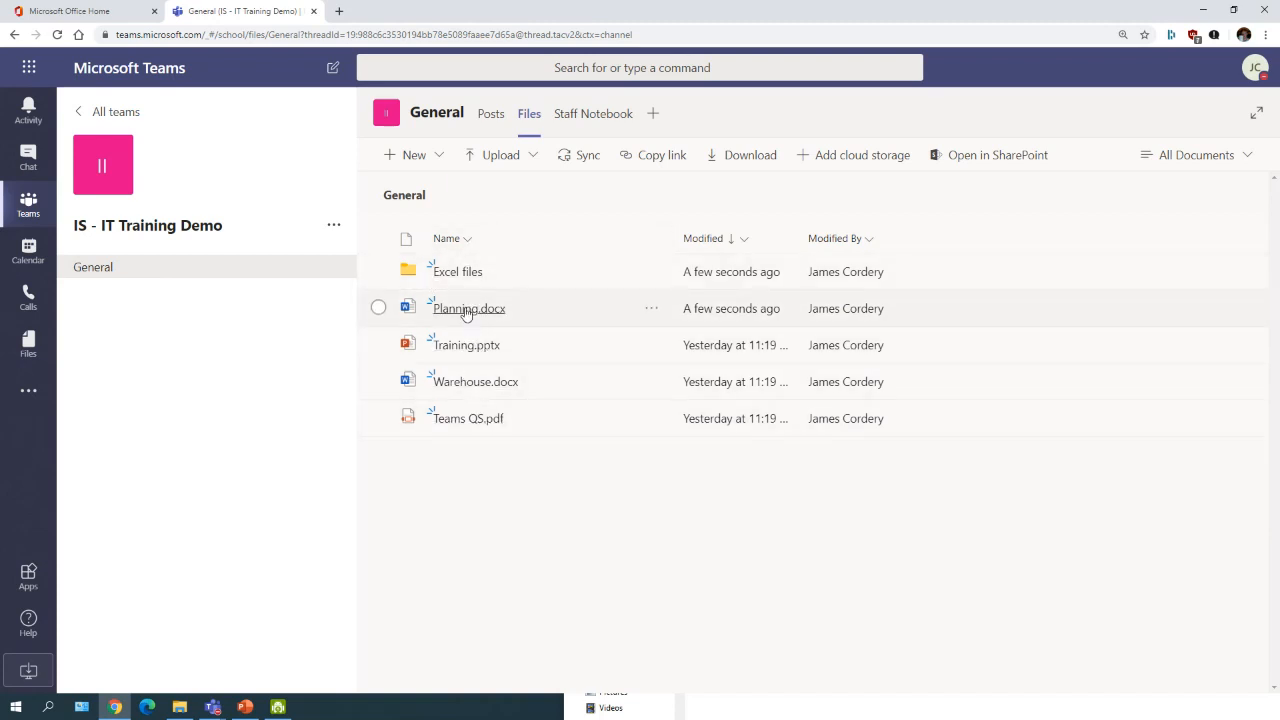
left_click(447, 352)
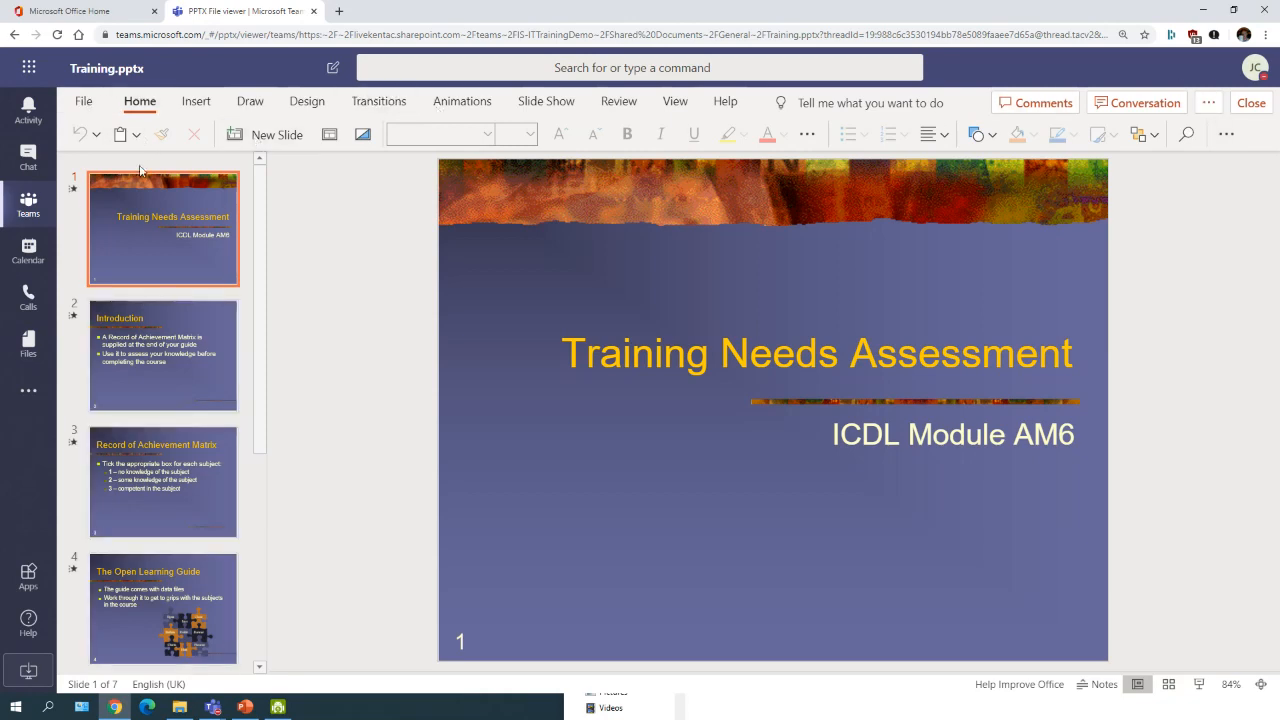
Step: Leave the Training.pptx slides and go back to the General channel's Files list
mouse_move(260, 354)
left_mouse_down()
mouse_move(252, 488)
mouse_move(254, 346)
left_mouse_up()
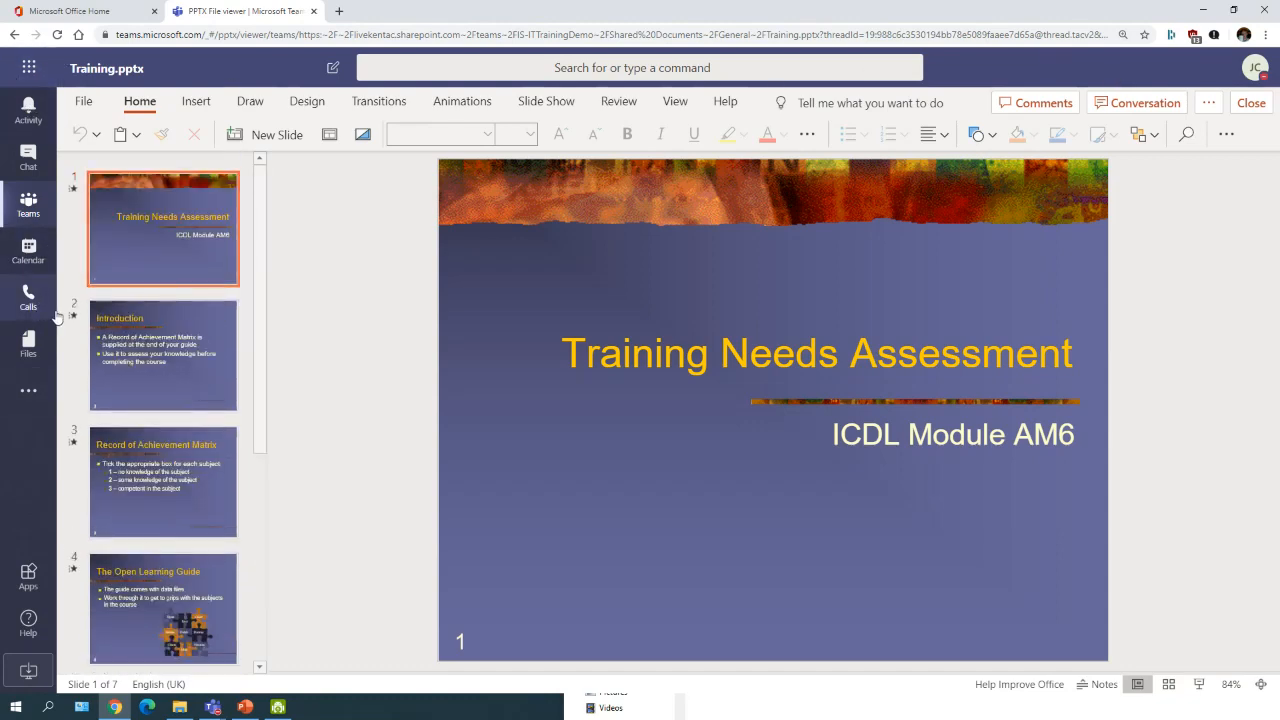
left_click(14, 35)
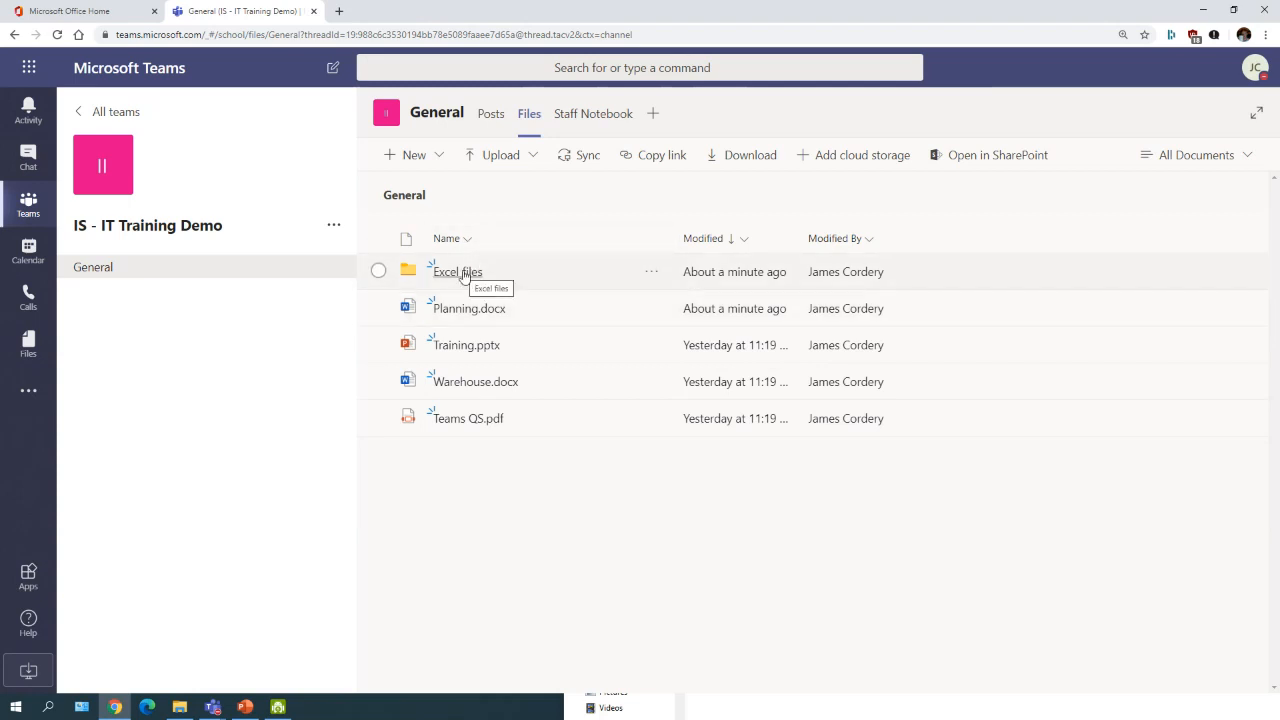
Step: Open PivotTables_1.xlsx from the Excel files folder and scroll through its car sales data
left_click(463, 274)
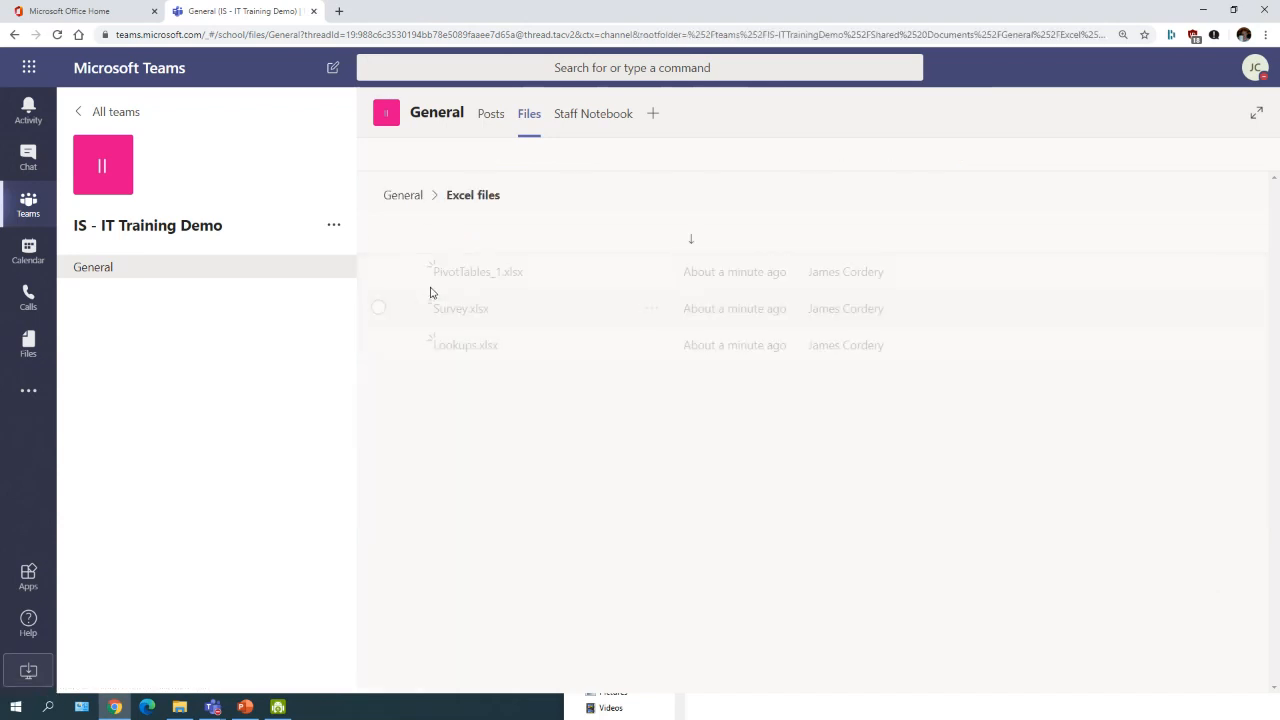
left_click(479, 274)
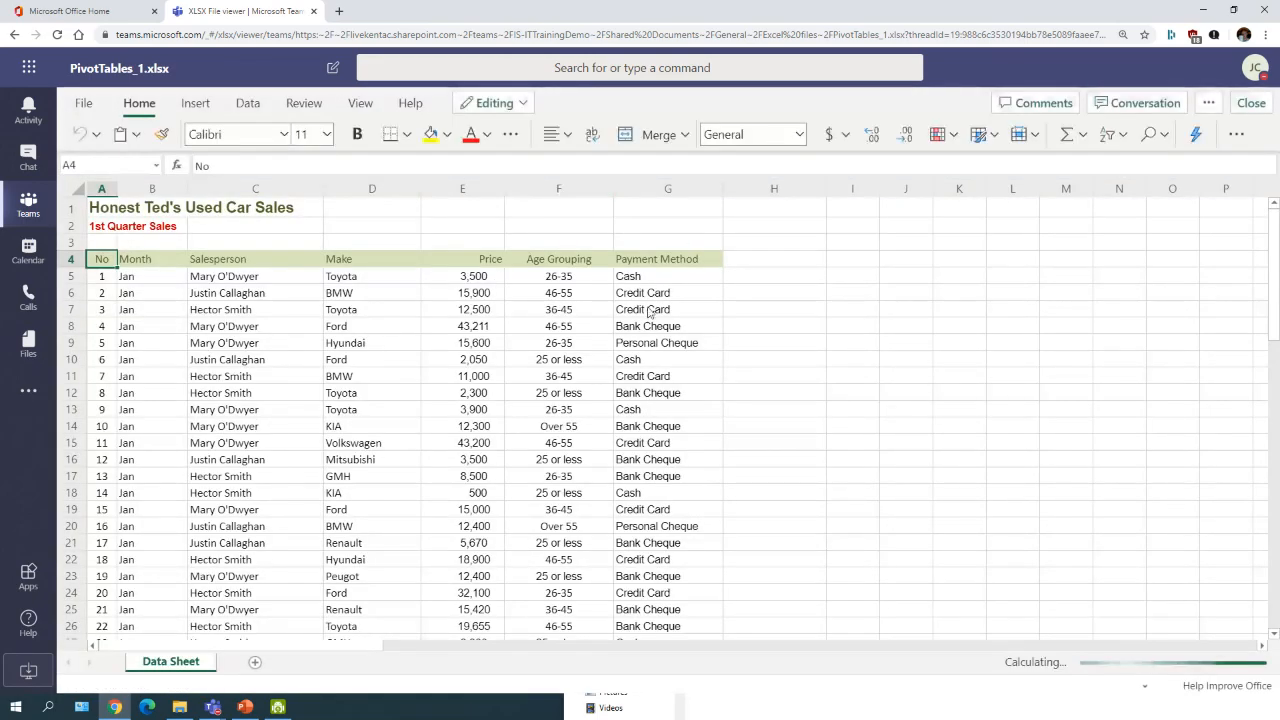
scroll(648, 312, "down", 2)
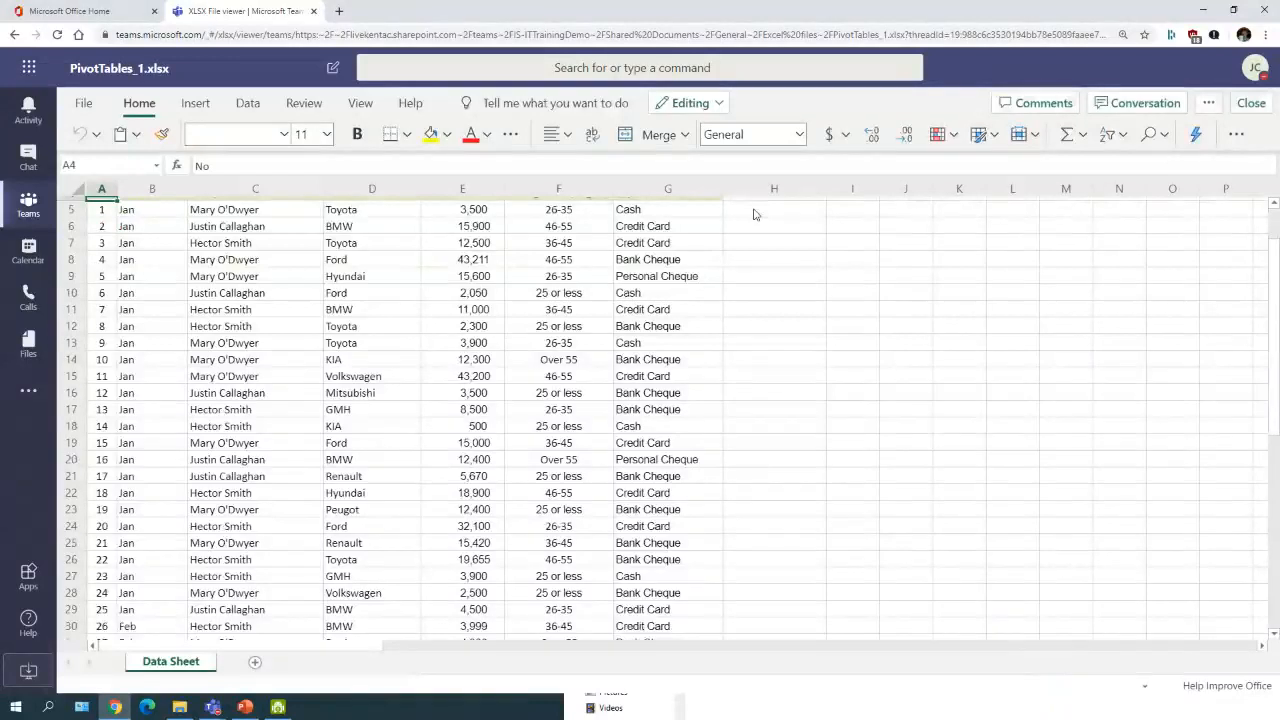
scroll(946, 277, "up", 2)
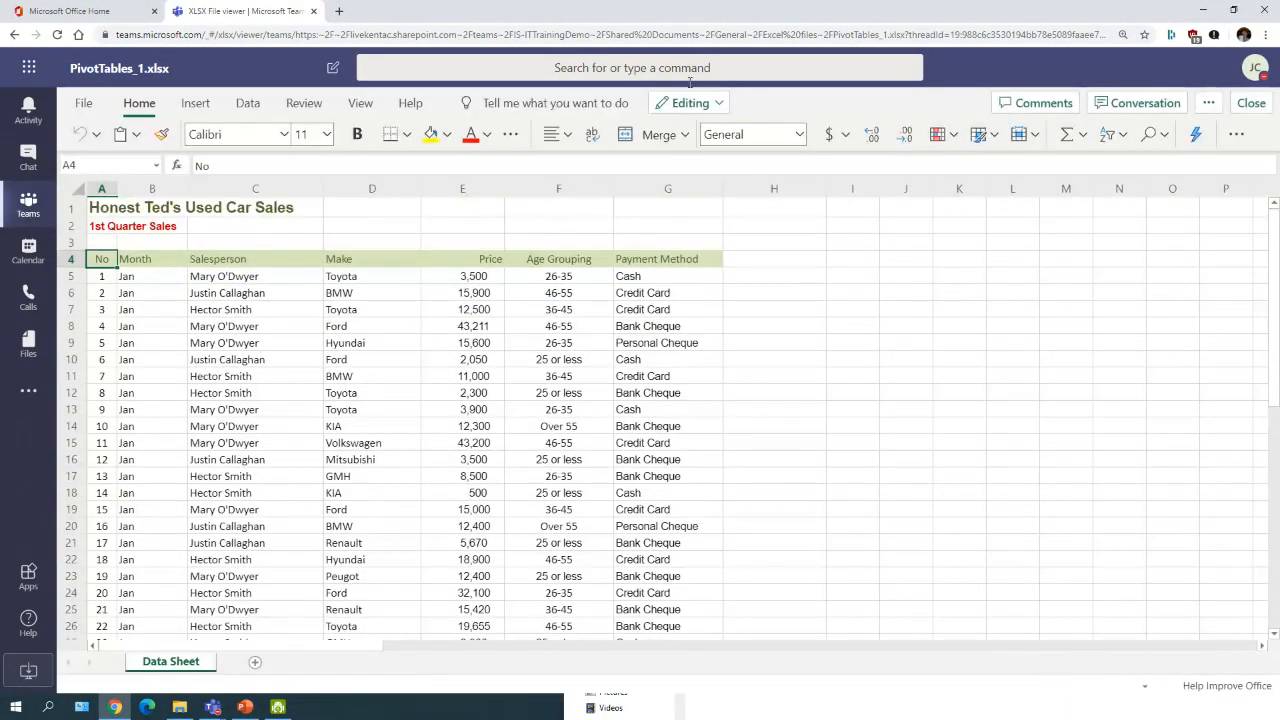
left_click(1137, 106)
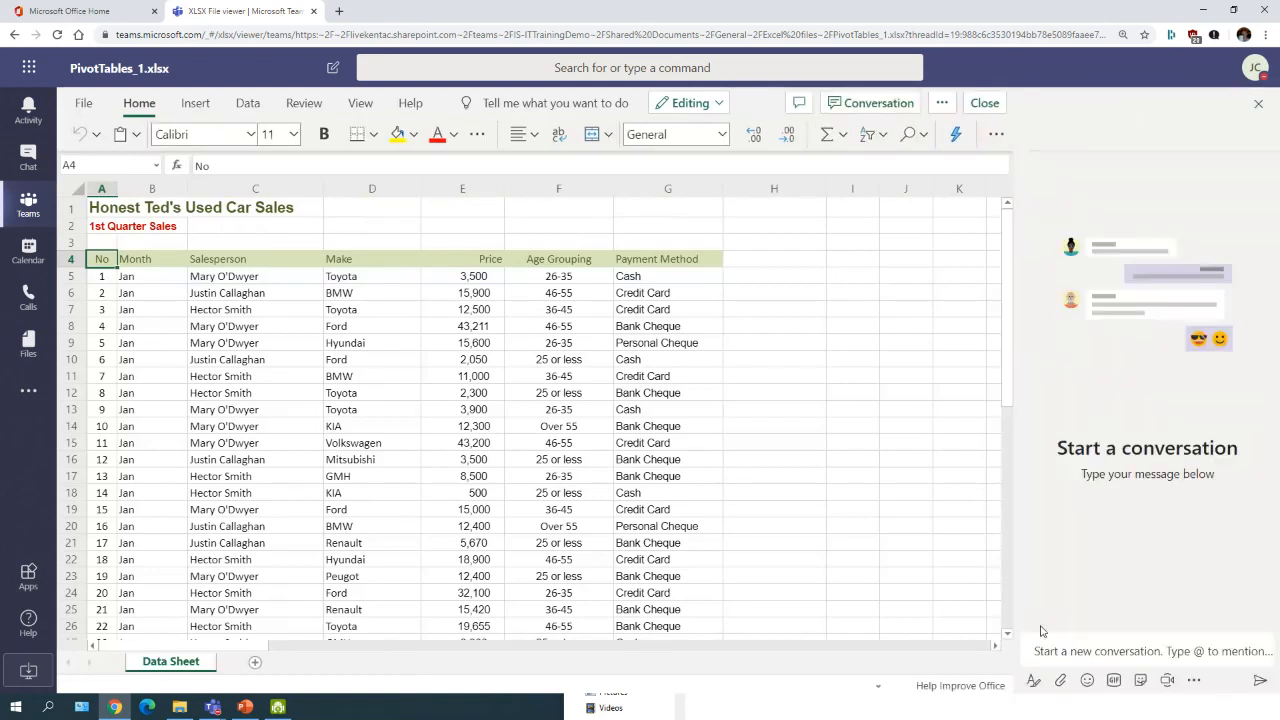
type("@tim")
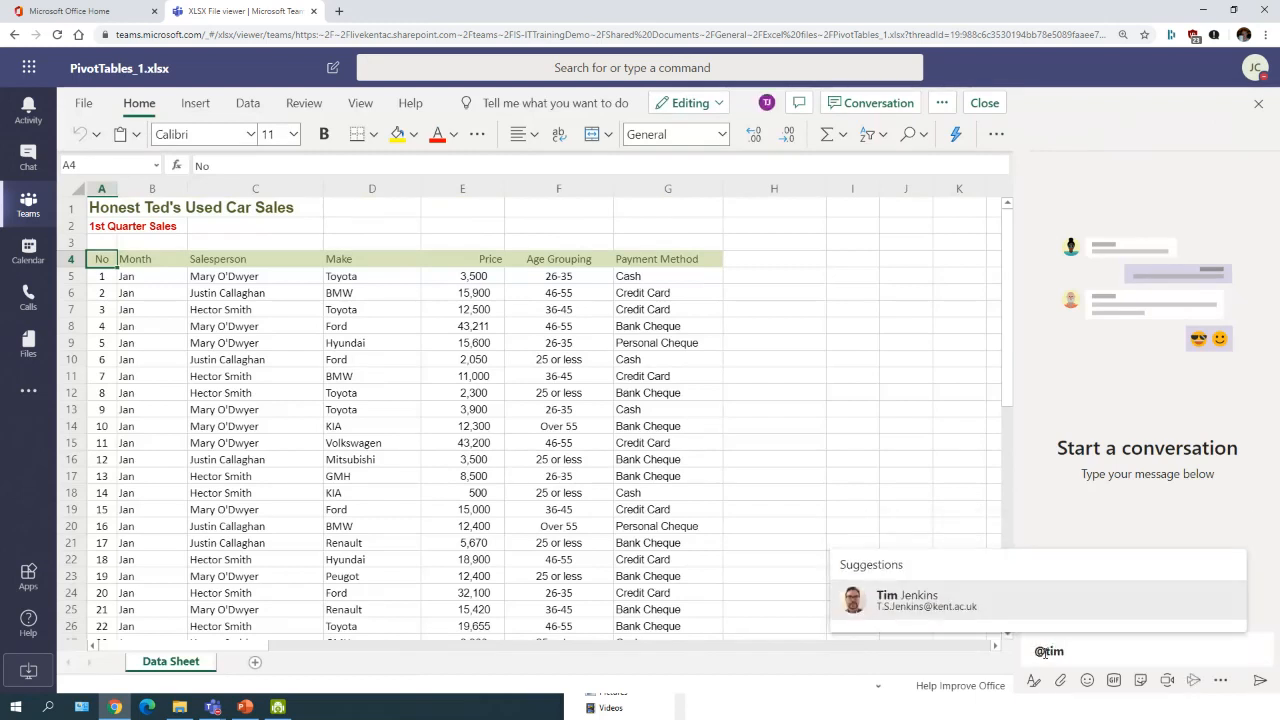
key("Return")
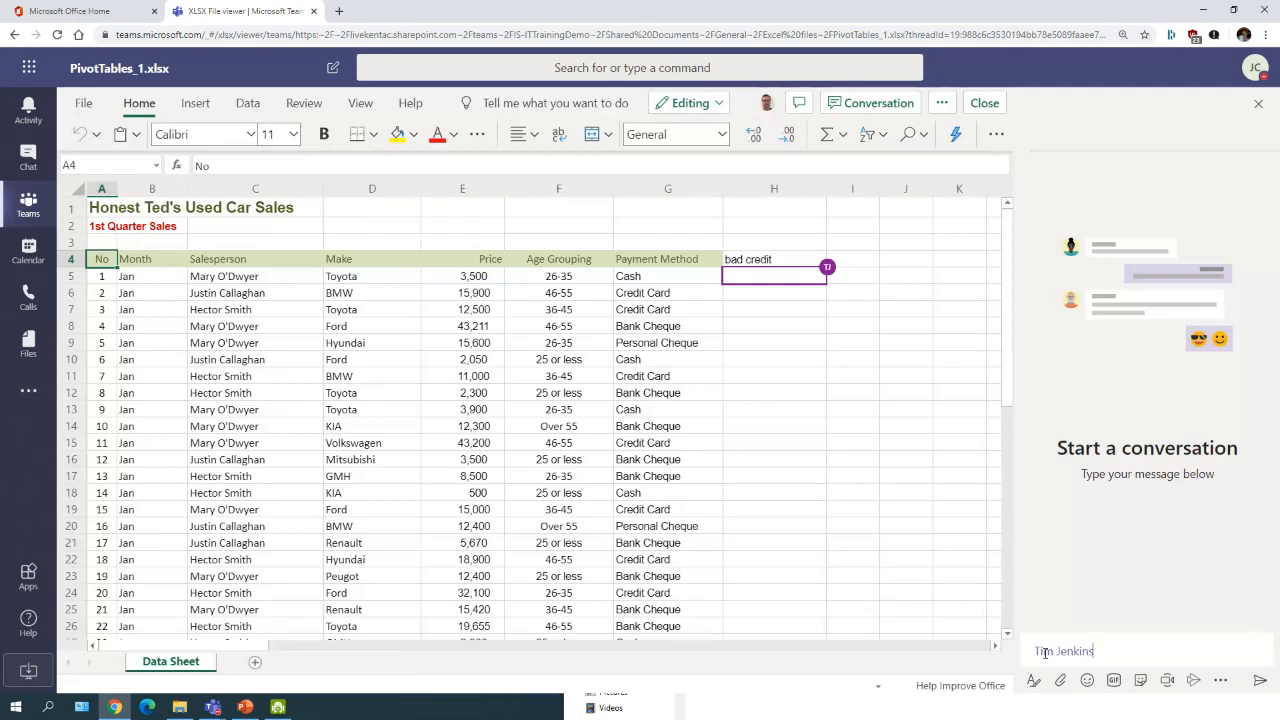
type("can you look at this")
key("Return")
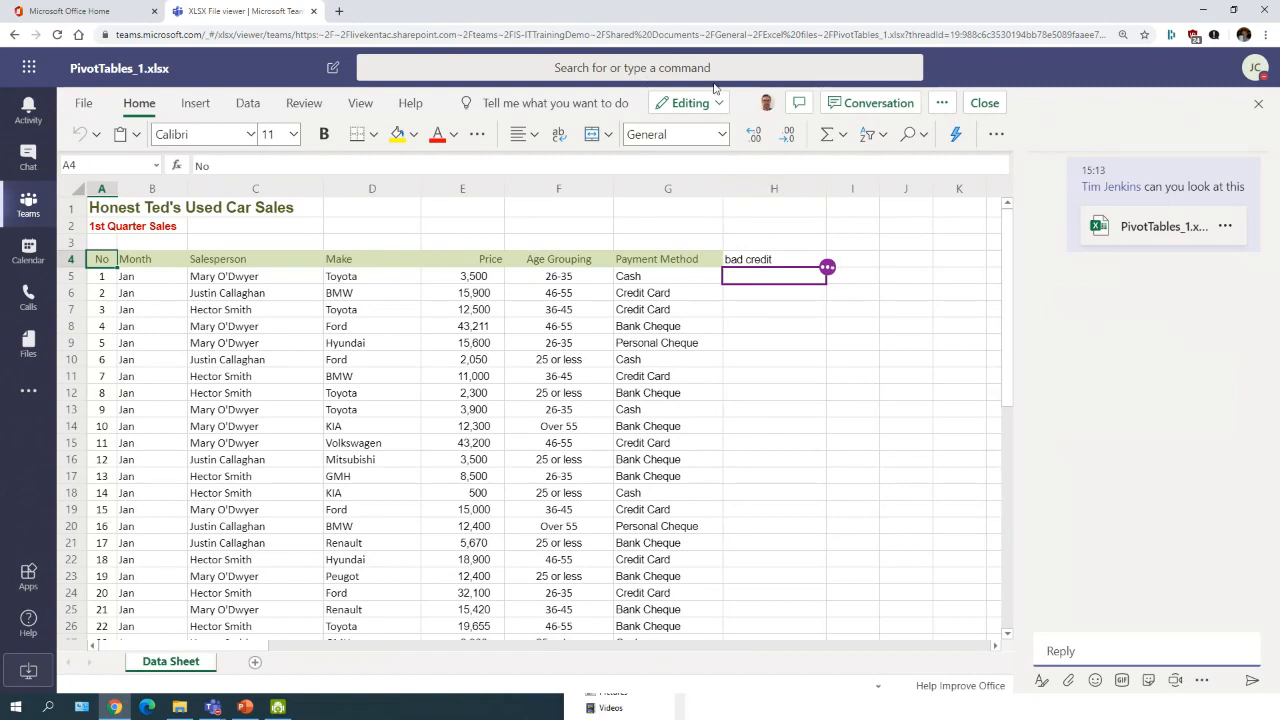
mouse_move(766, 102)
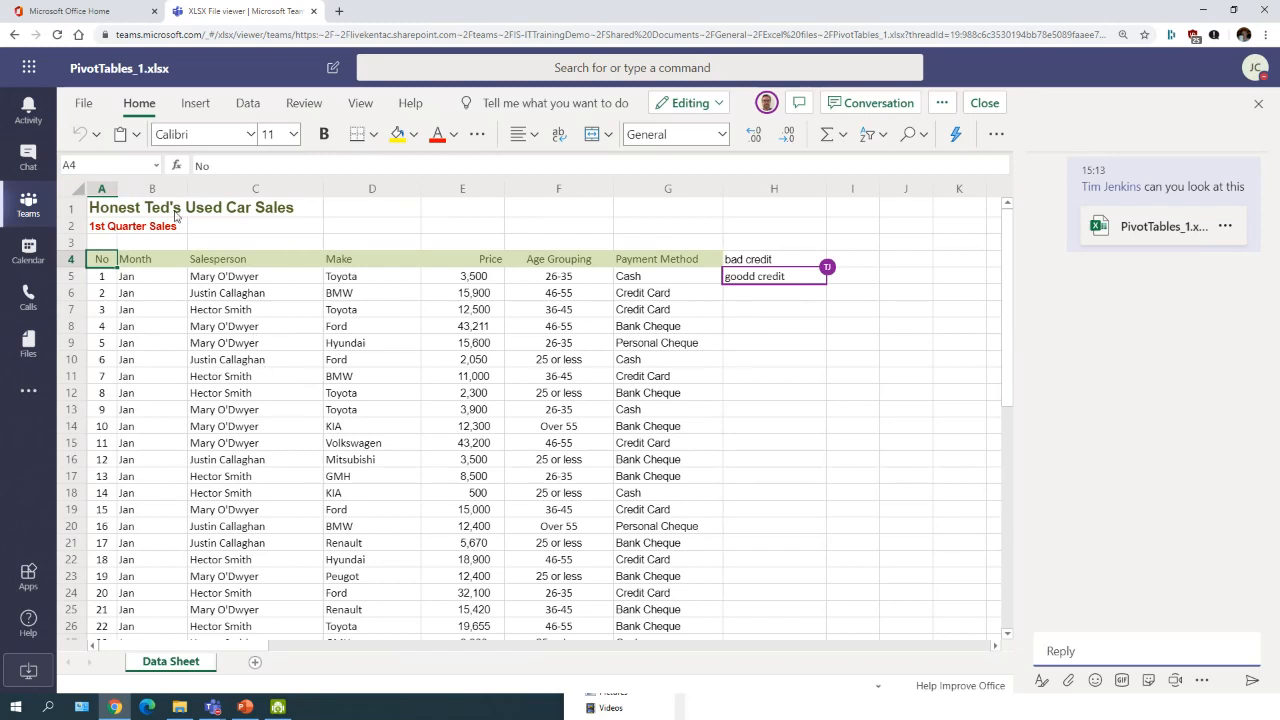
Step: Edit cell A2 to read '2nd Quarter Sales' and check where the collaborator is editing
left_click(475, 228)
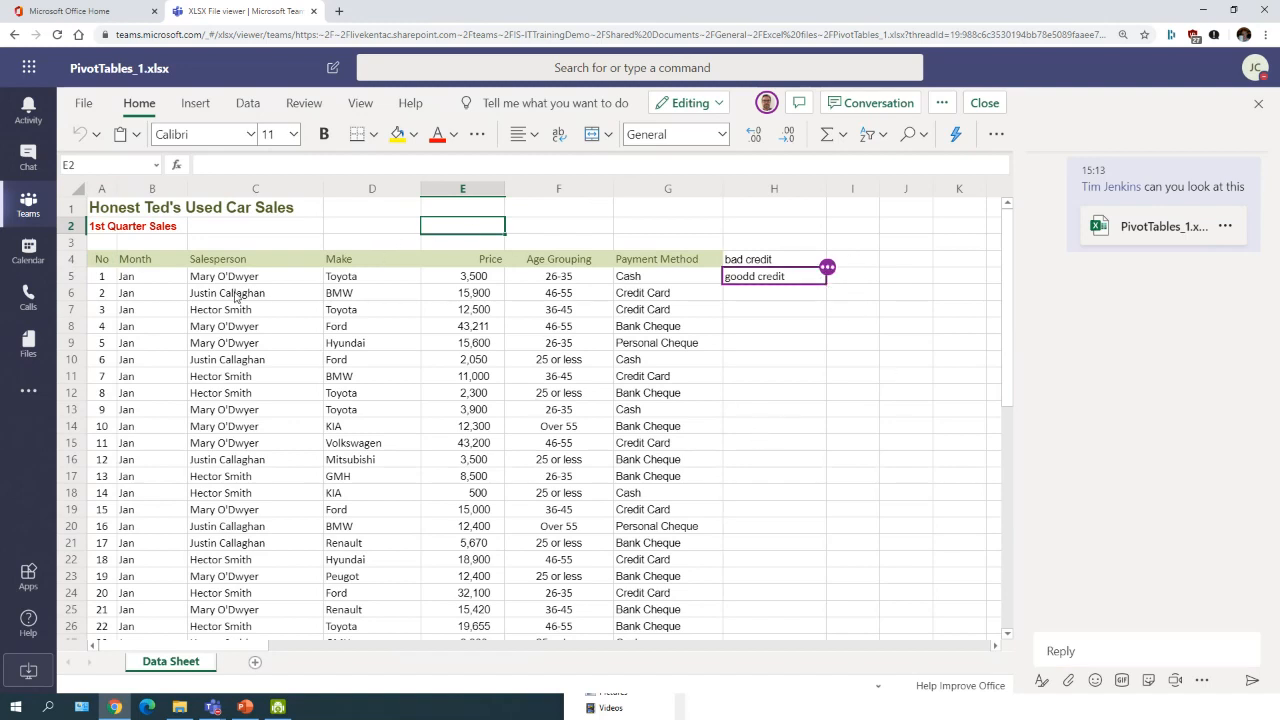
left_click(168, 230)
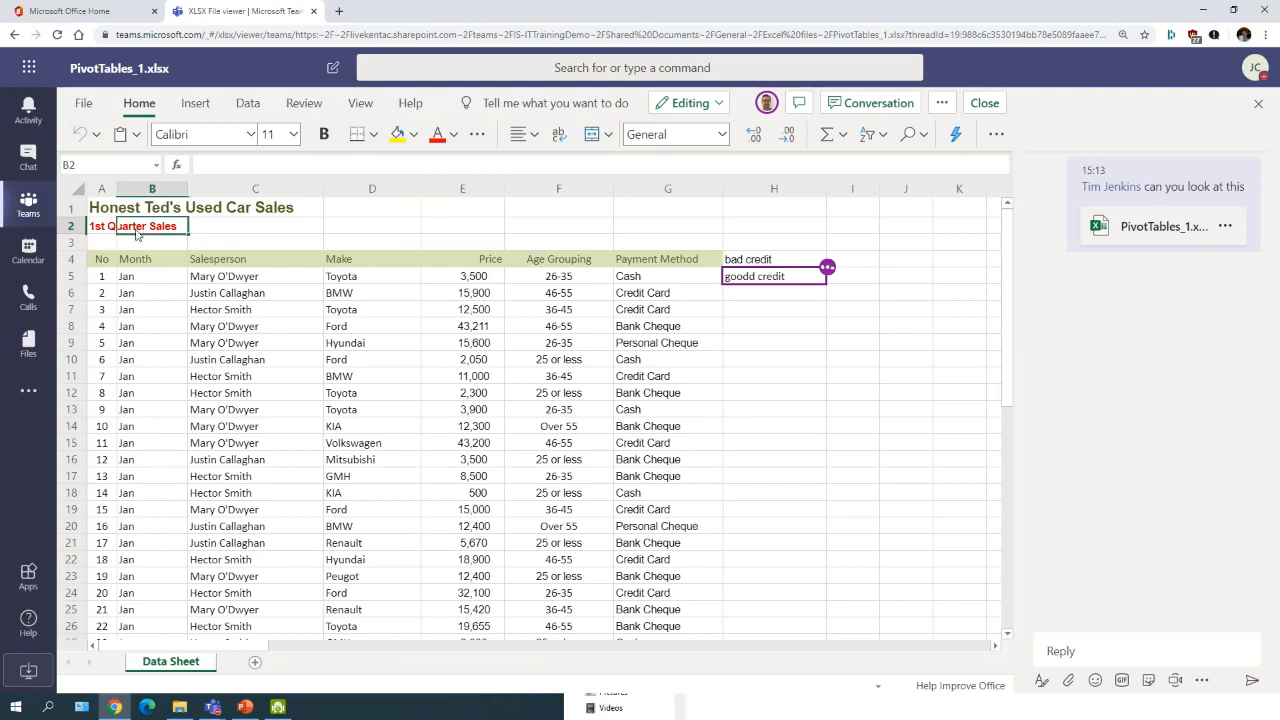
left_click(97, 228)
left_click(200, 165)
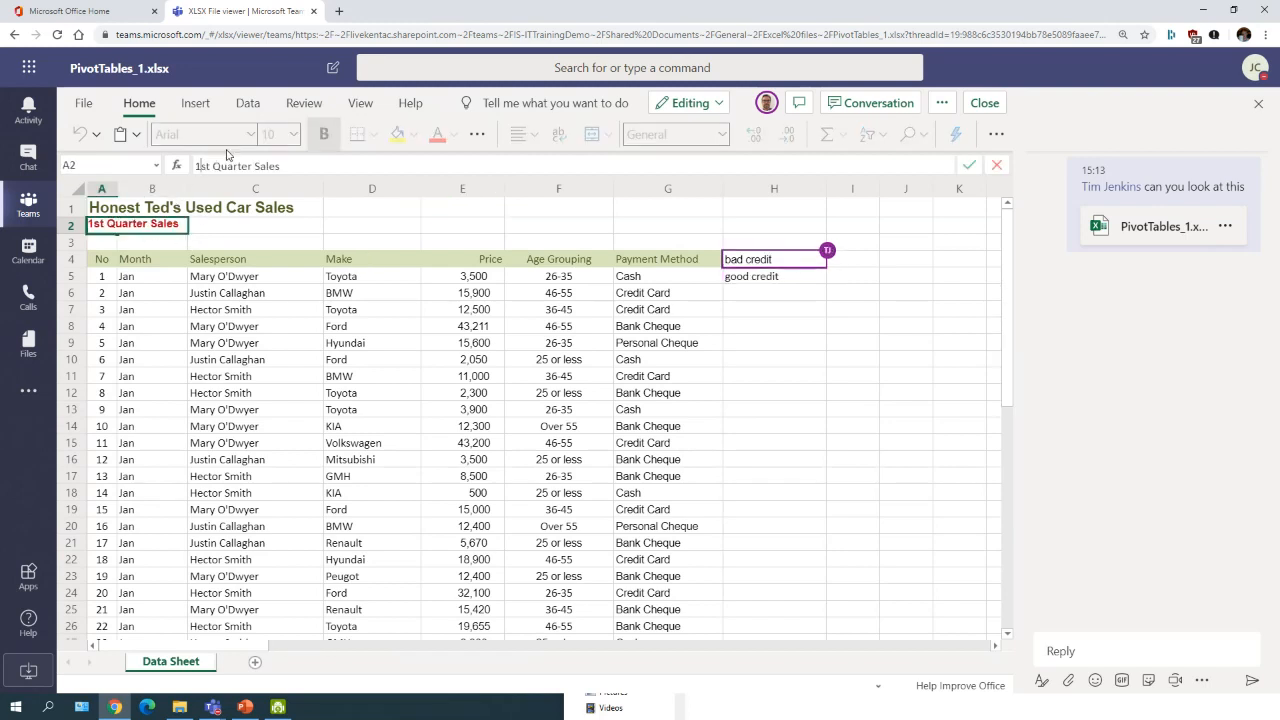
key("BackSpace")
type("2")
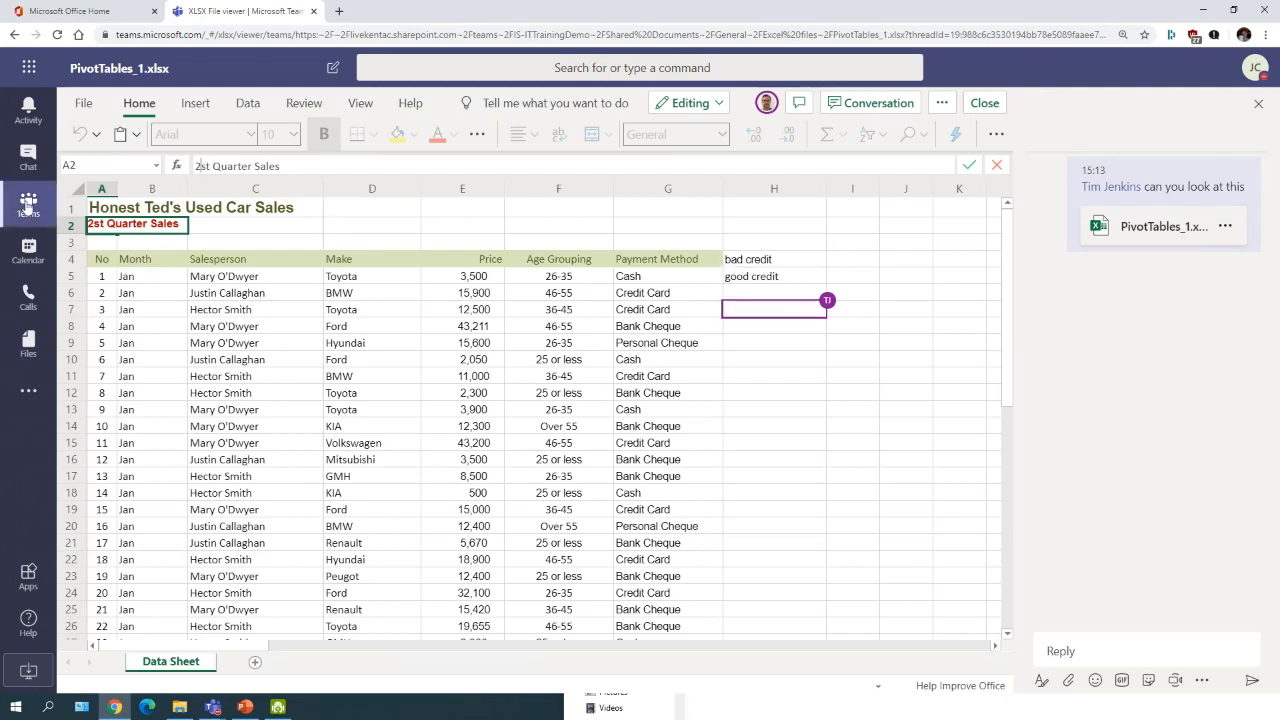
key("Delete")
key("Delete")
type("nd")
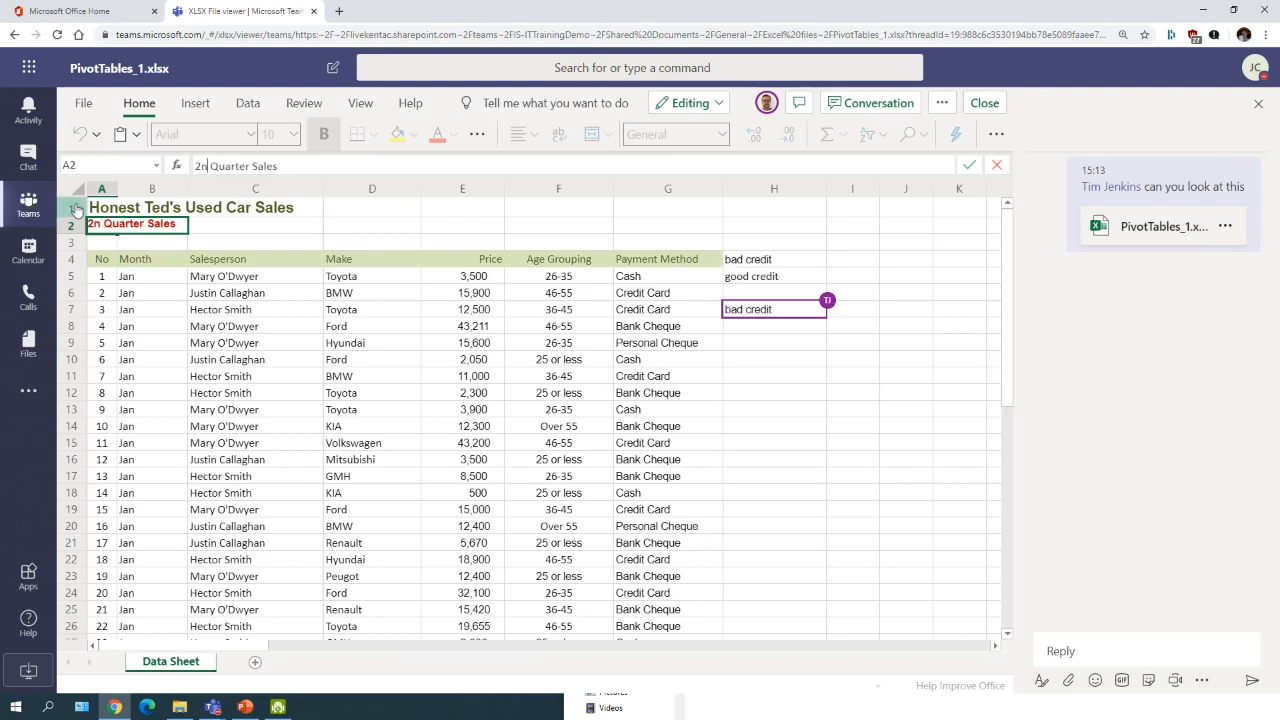
left_click(461, 229)
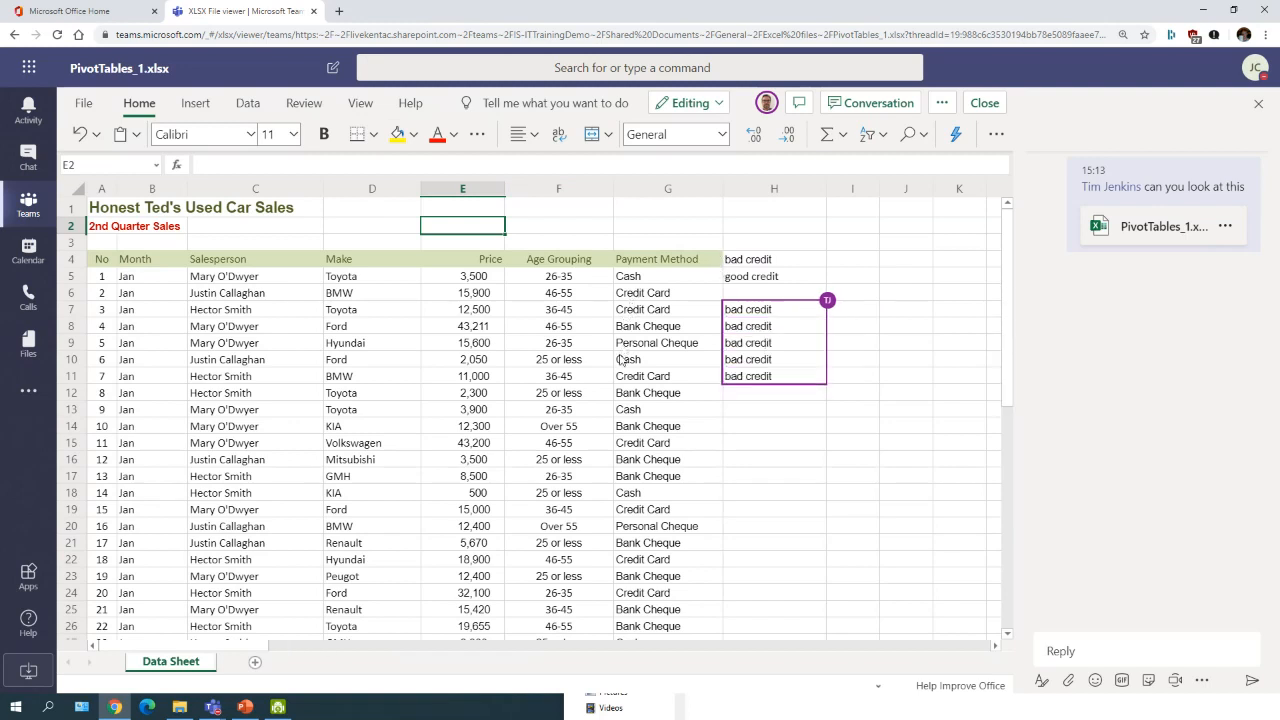
left_click(766, 104)
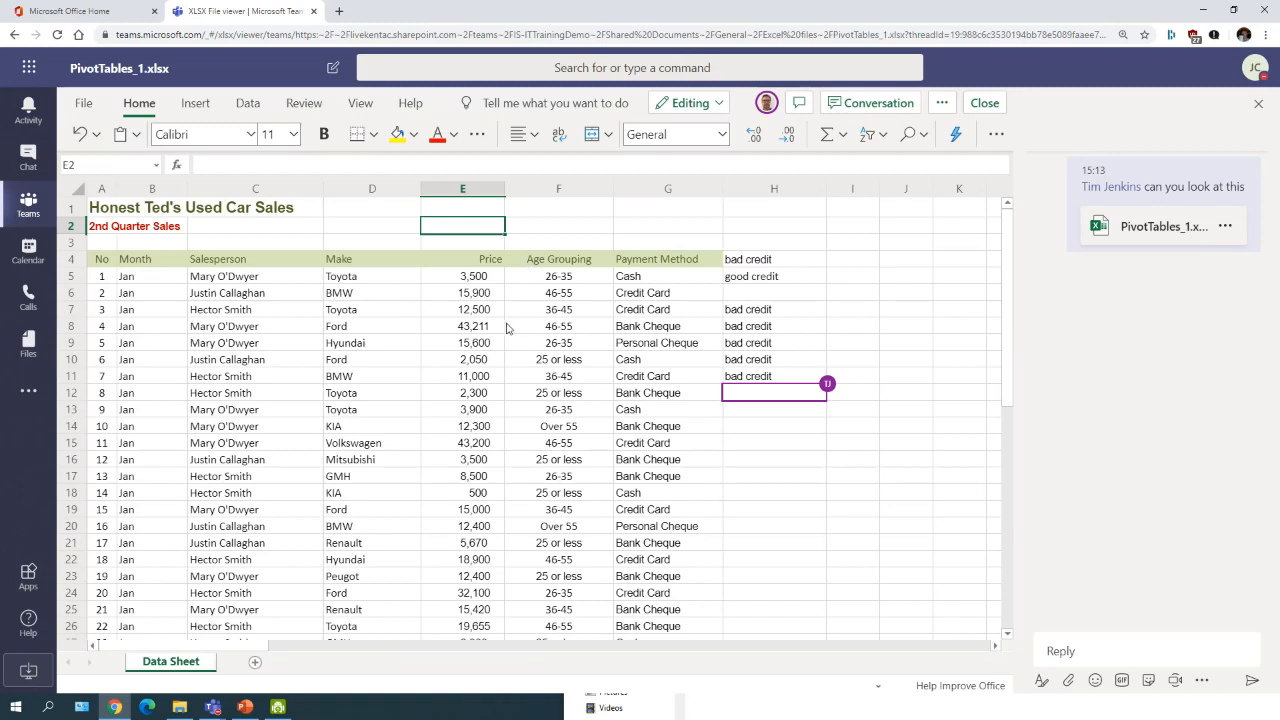
left_click(942, 103)
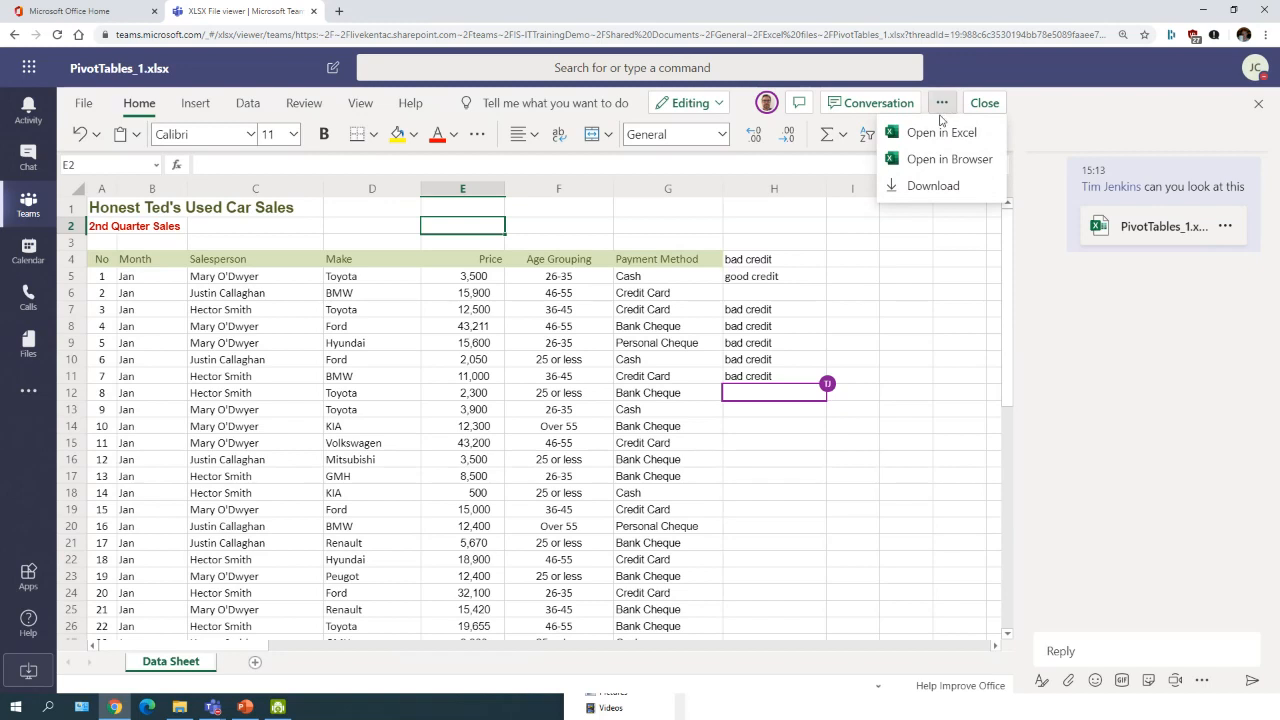
left_click(943, 104)
left_click(943, 104)
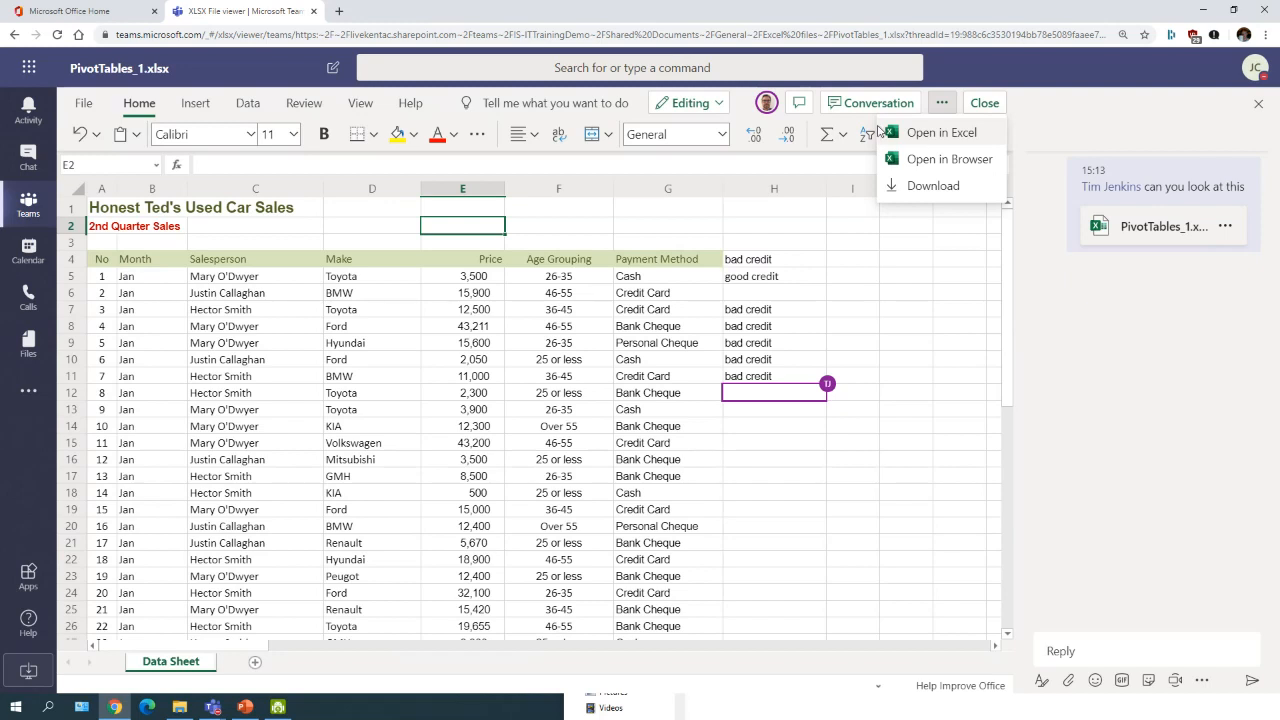
left_click(580, 229)
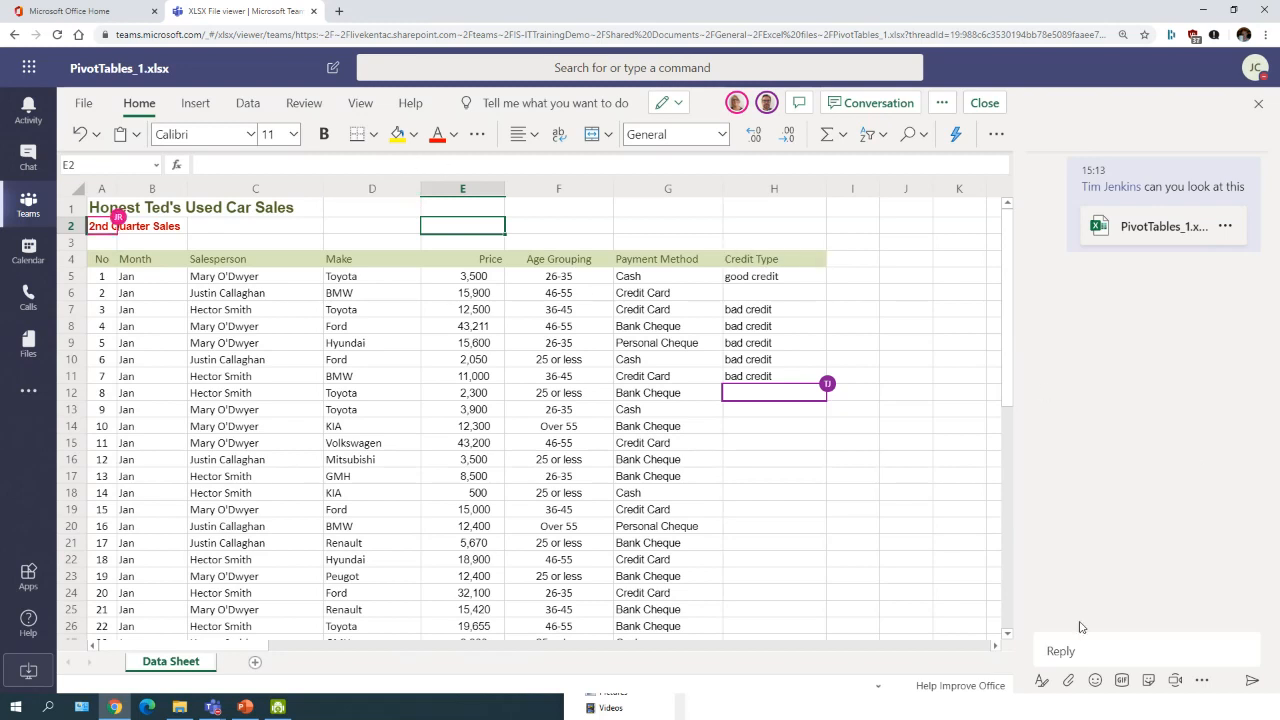
Step: Close the Excel viewer and show the General channel's Files tab
left_click(28, 205)
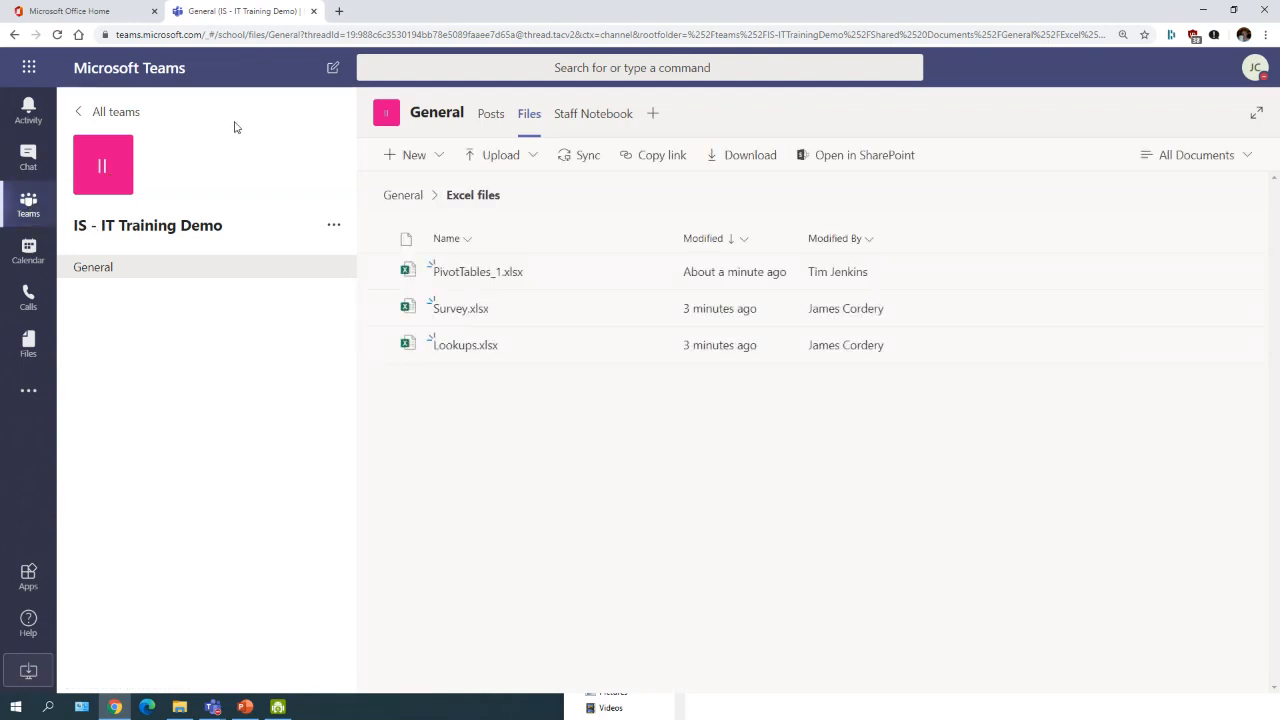
left_click(110, 272)
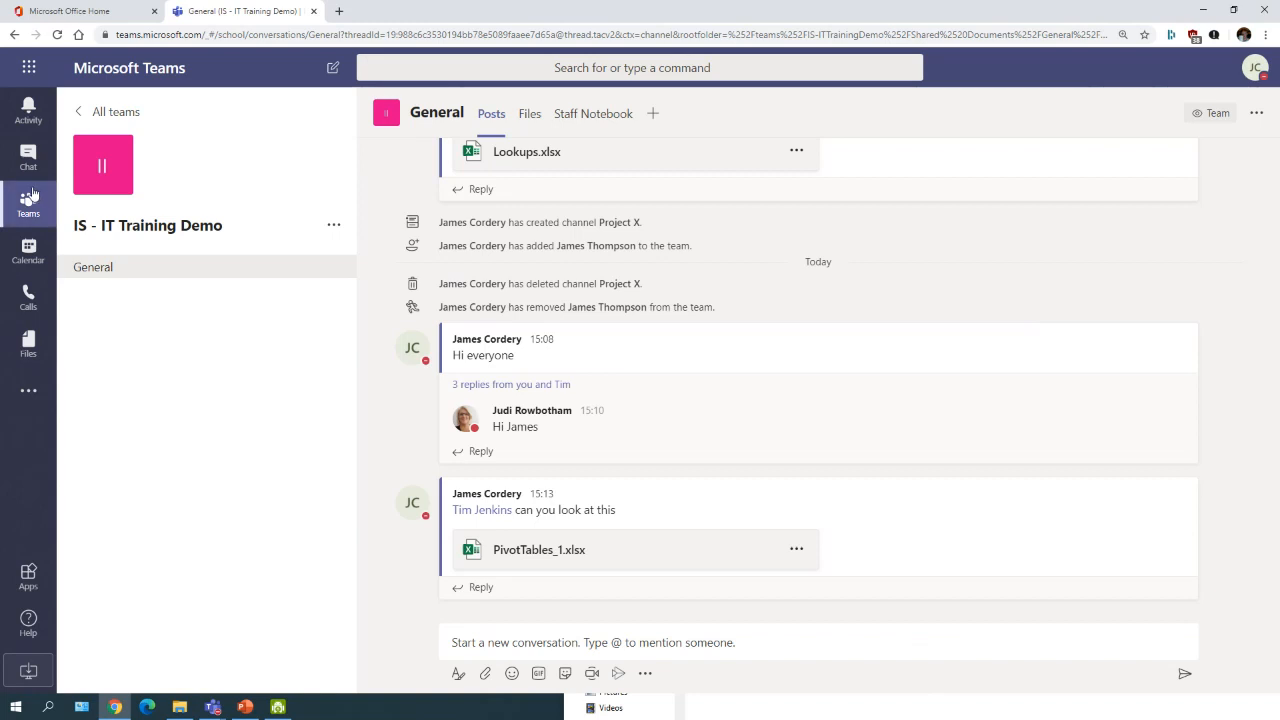
left_click(527, 114)
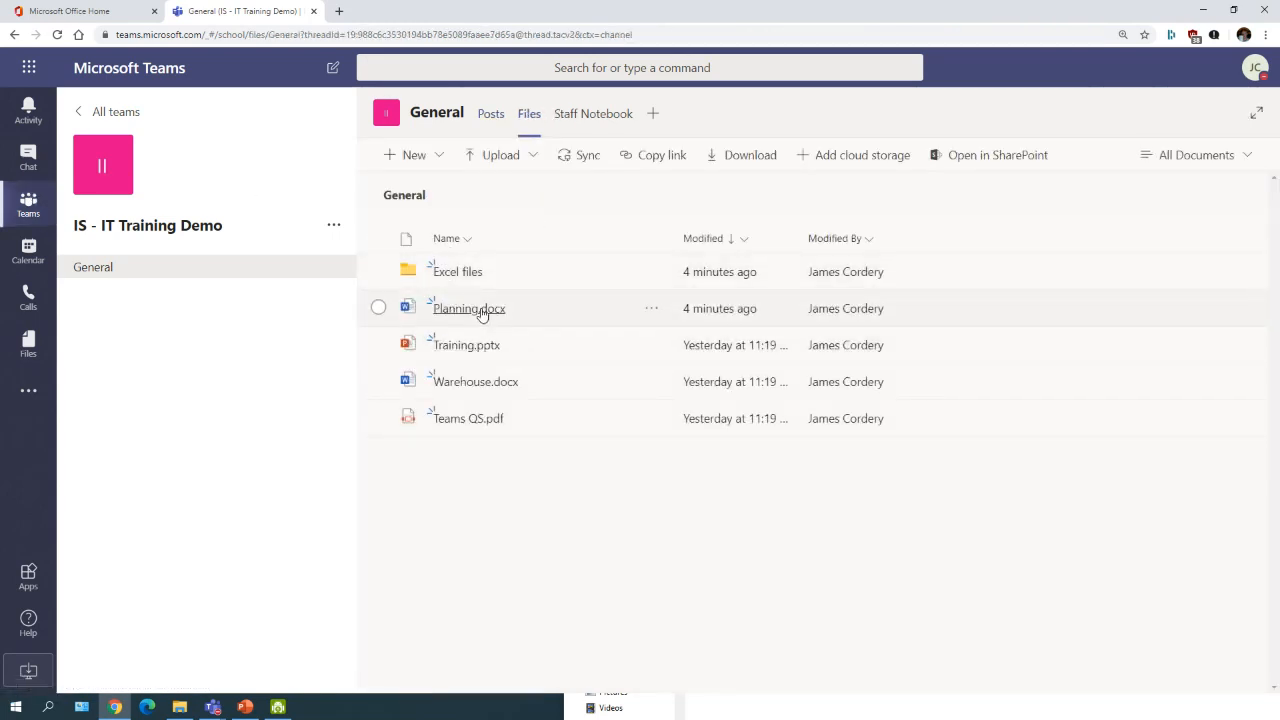
Step: View Planning.docx in Teams, then use Open in Browser to edit it in Word for the web
left_click(480, 308)
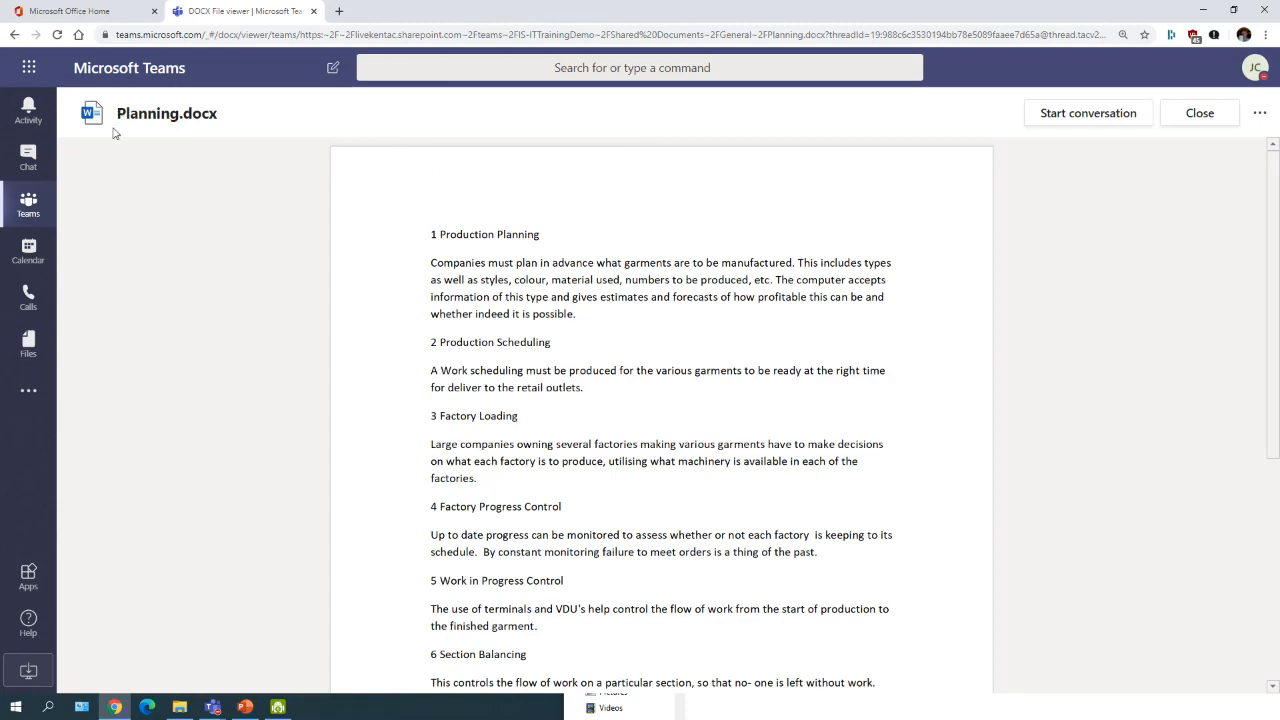
scroll(510, 325, "down", 3)
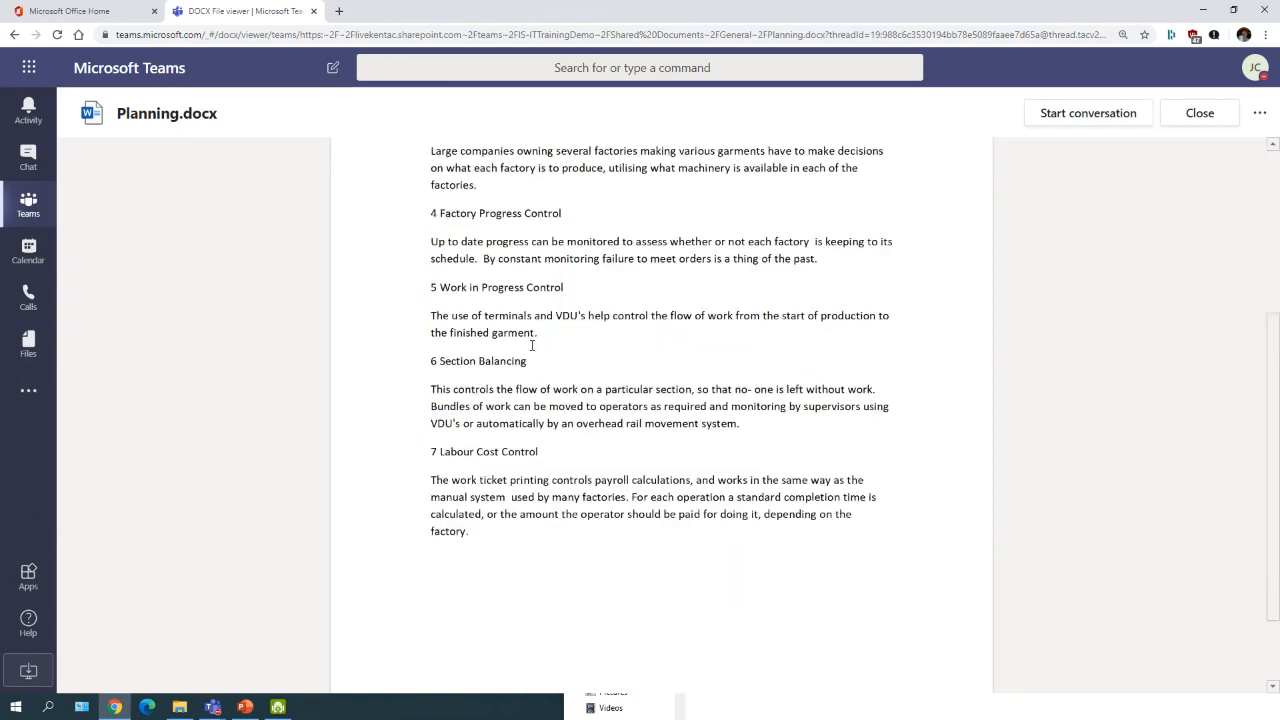
scroll(540, 370, "up", 3)
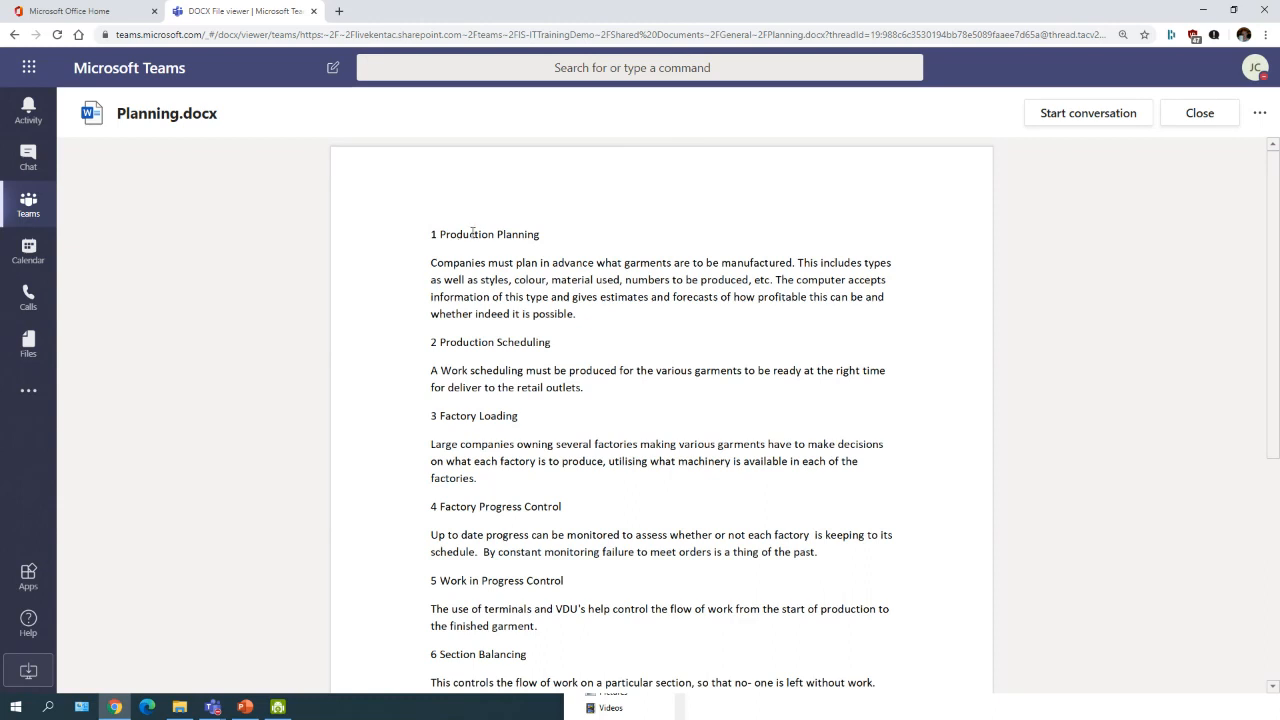
left_click(1264, 116)
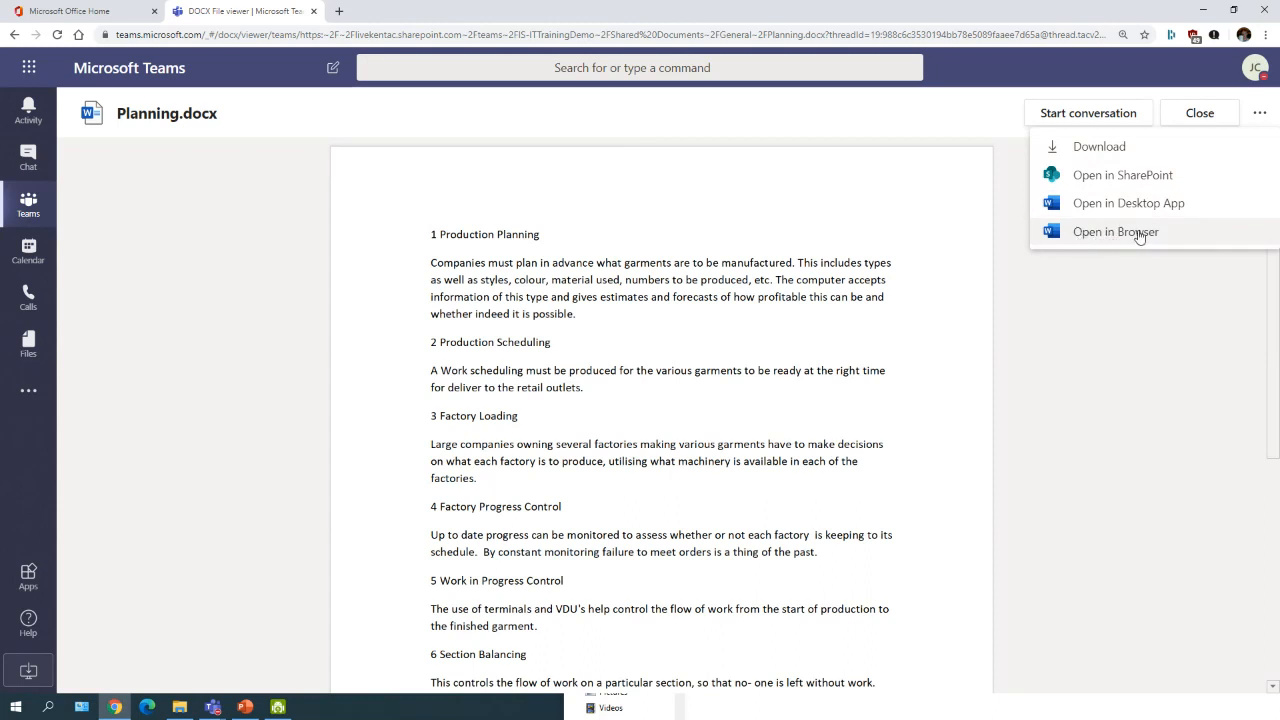
left_click(1084, 236)
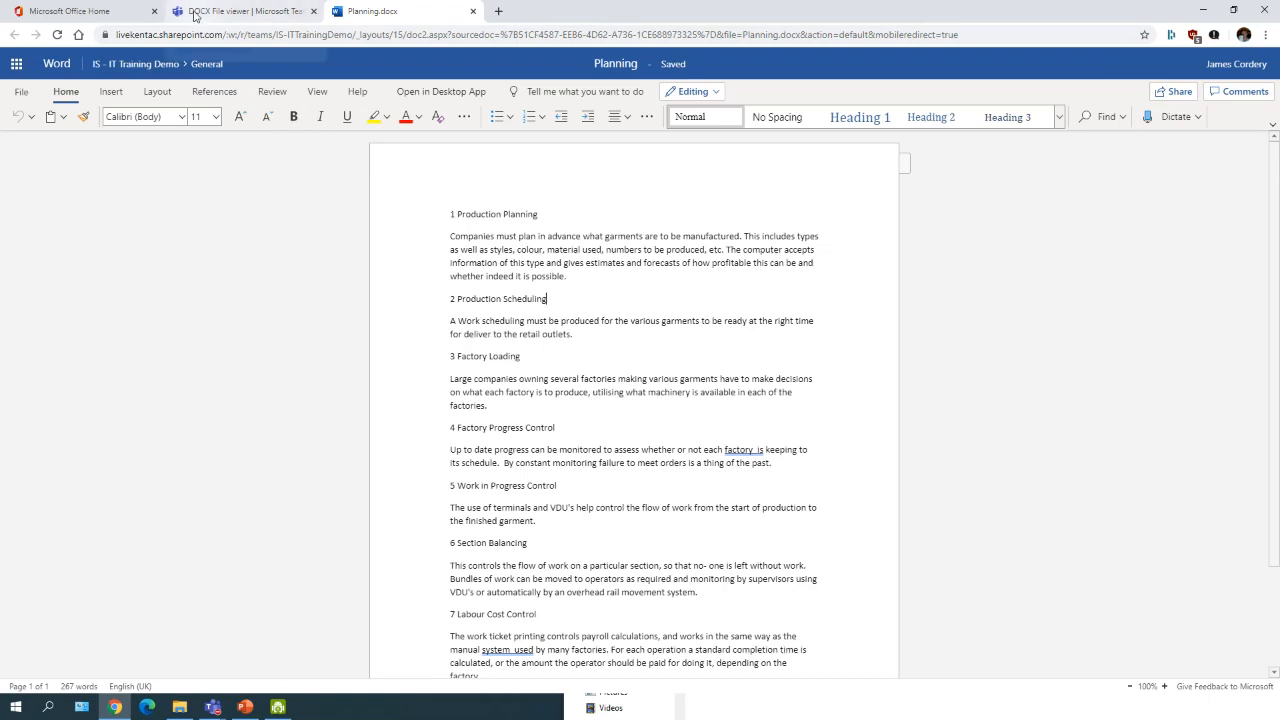
Step: Switch browser tabs back to the Teams viewer showing Planning.docx
left_click(245, 12)
left_click(384, 12)
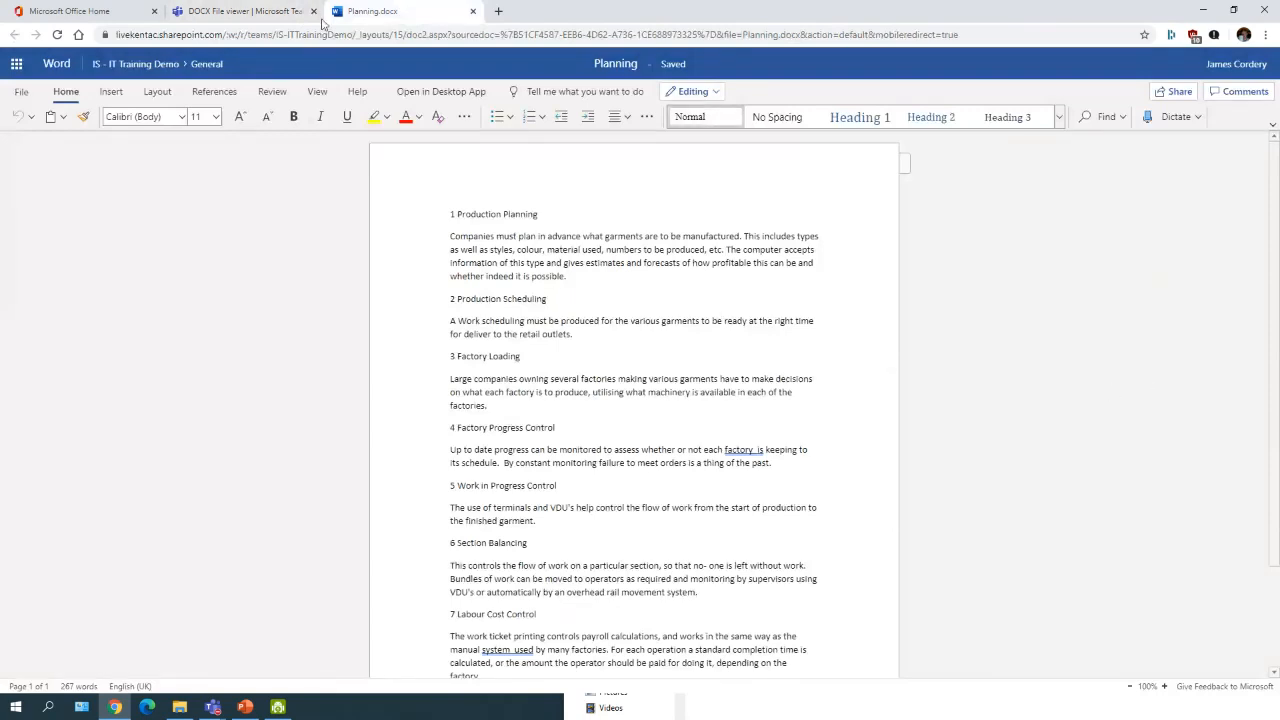
left_click(205, 18)
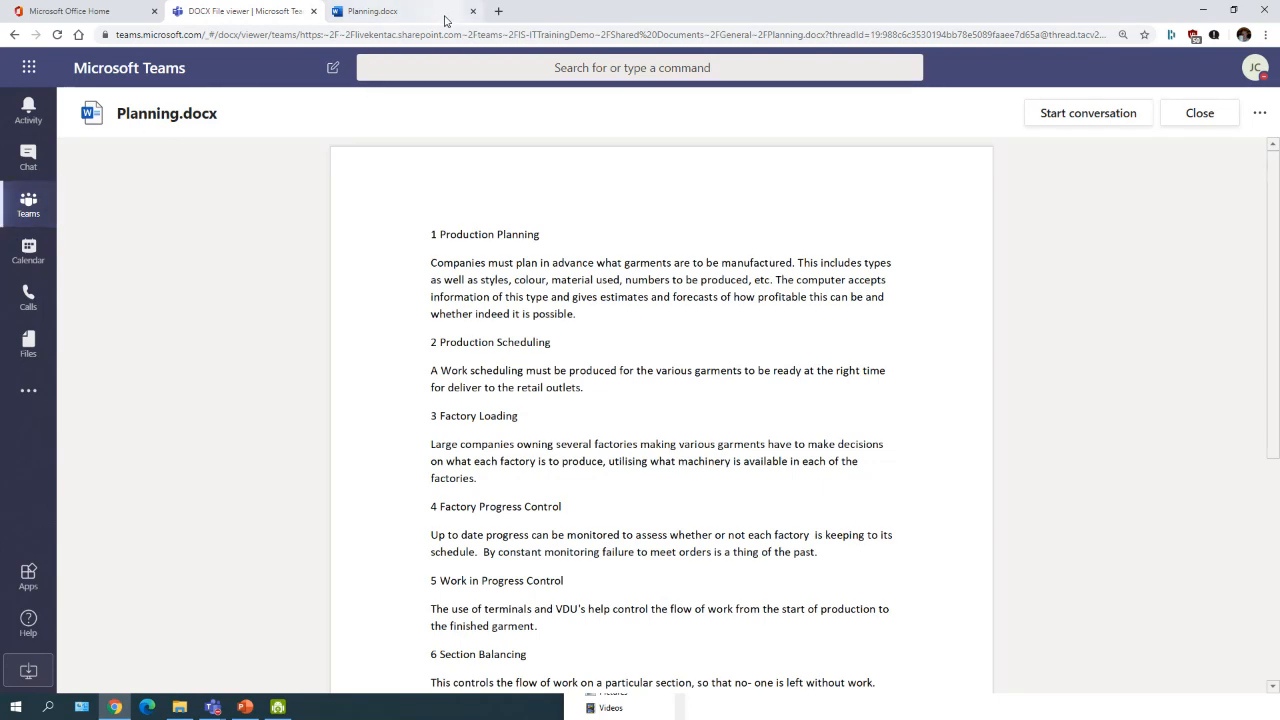
Step: Close the Planning.docx viewer to get back to the General channel's Files list
left_click(1259, 114)
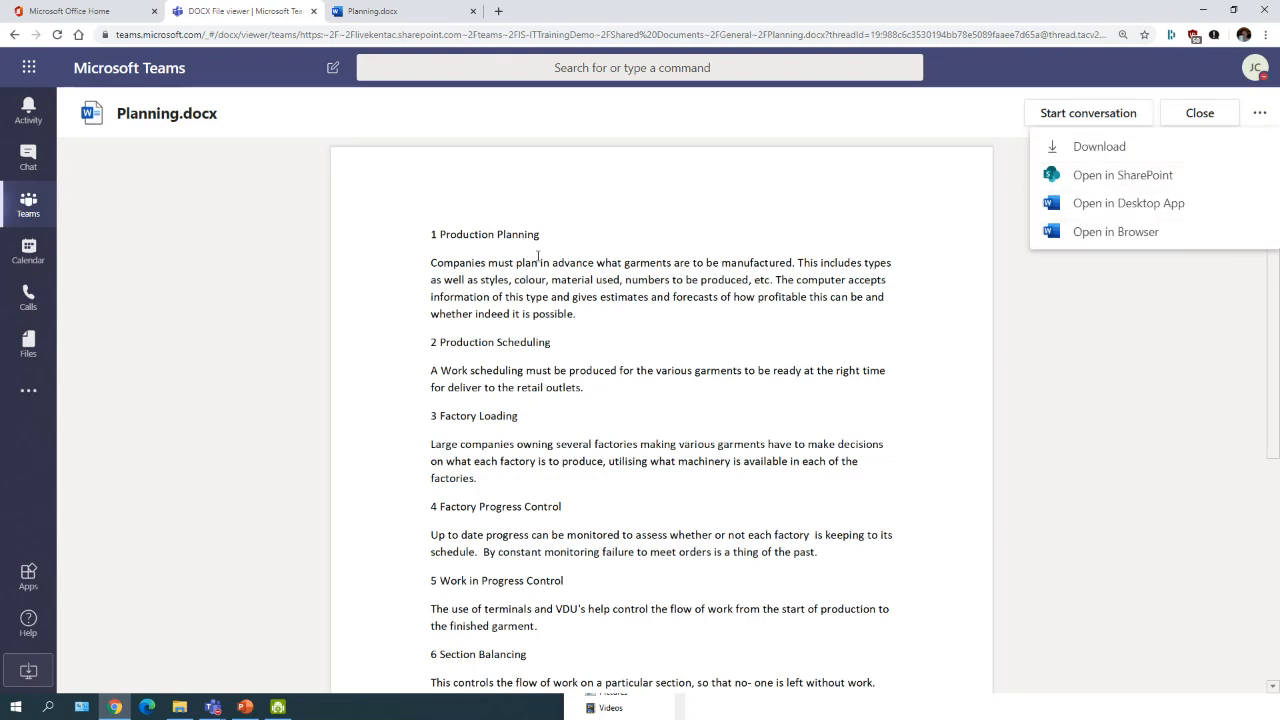
left_click(28, 201)
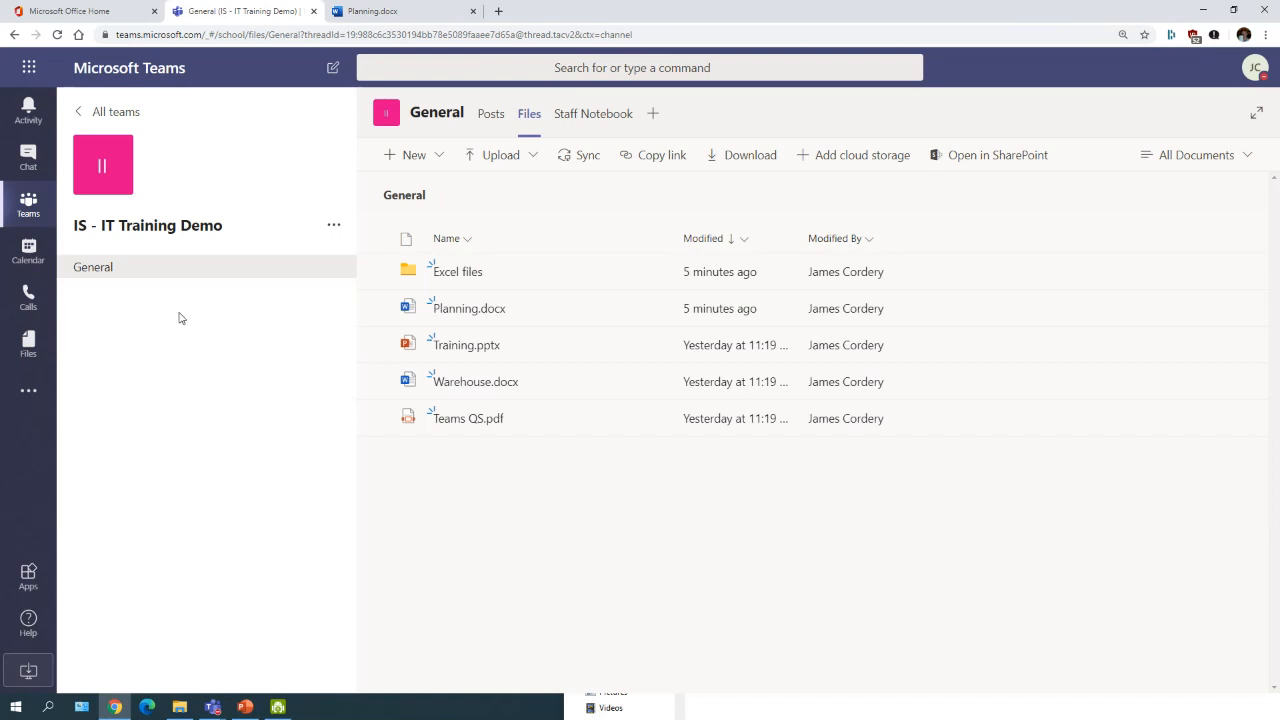
Step: Open IS - IT Training Demo from the teams grid and show its management menu
left_click(26, 204)
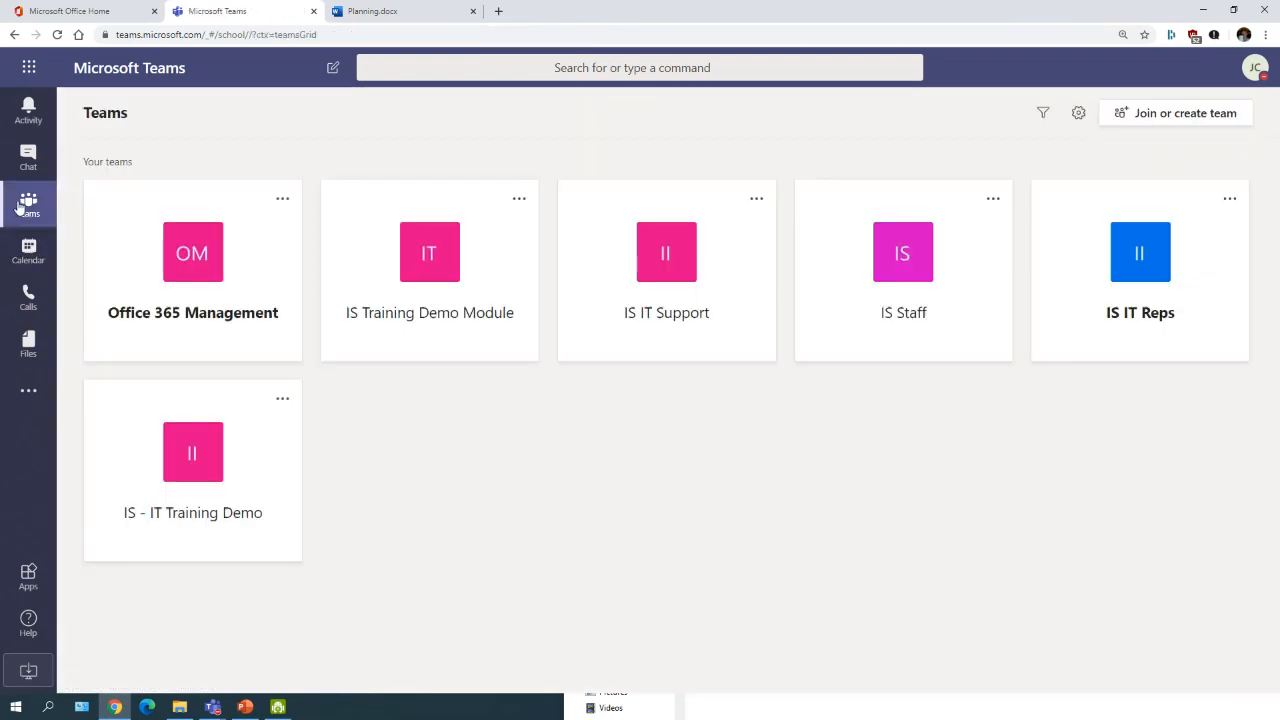
left_click(177, 540)
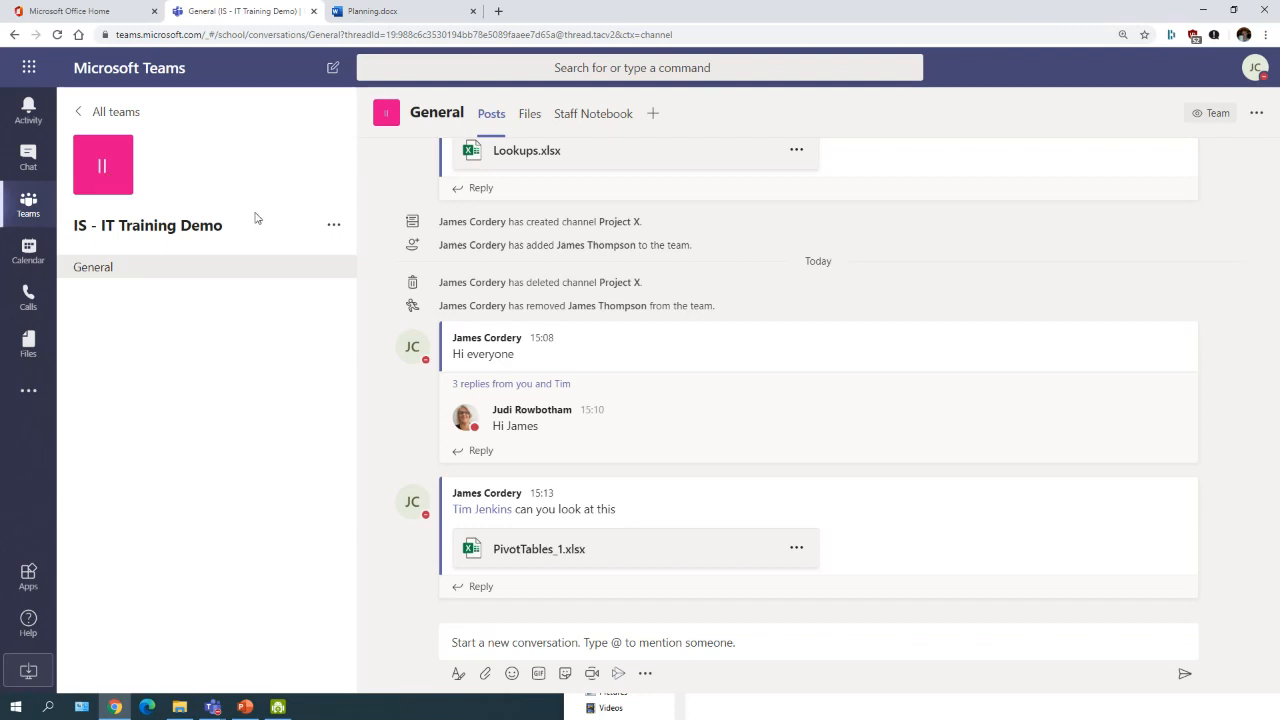
left_click(333, 228)
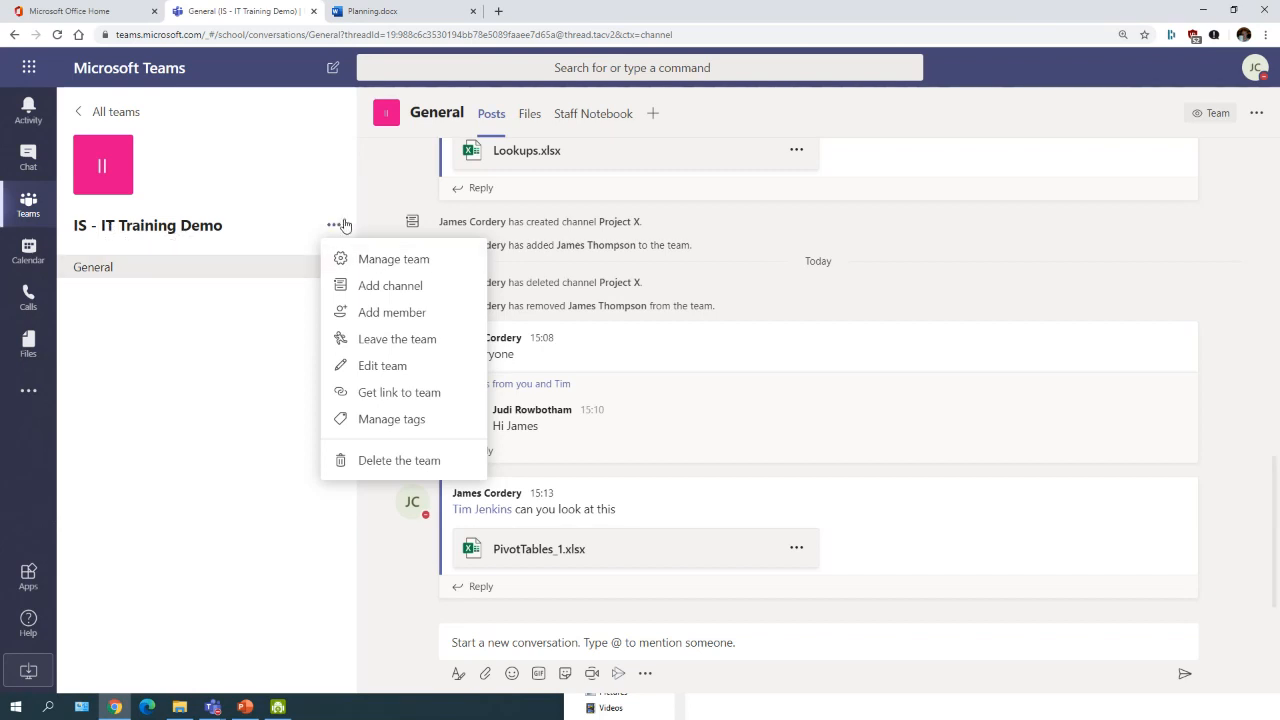
Step: Add the IT Training Administrator to IS - IT Training Demo with the Member role
left_click(364, 318)
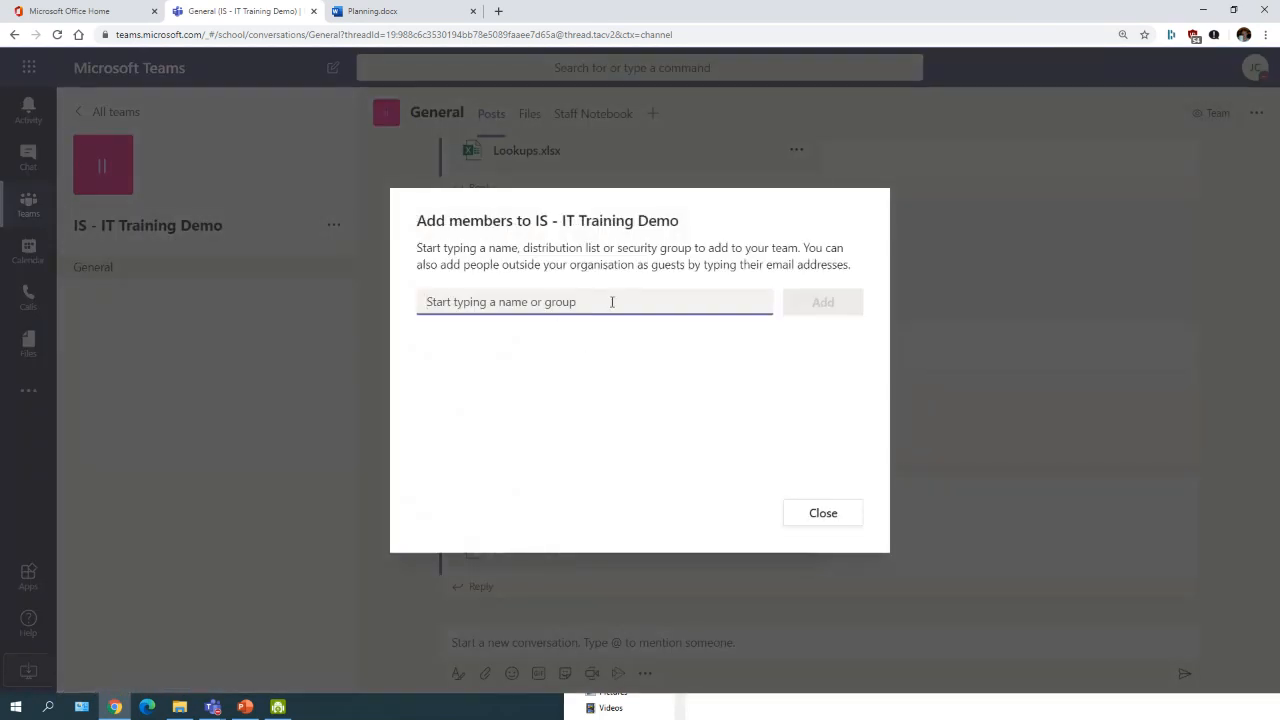
type("Linda")
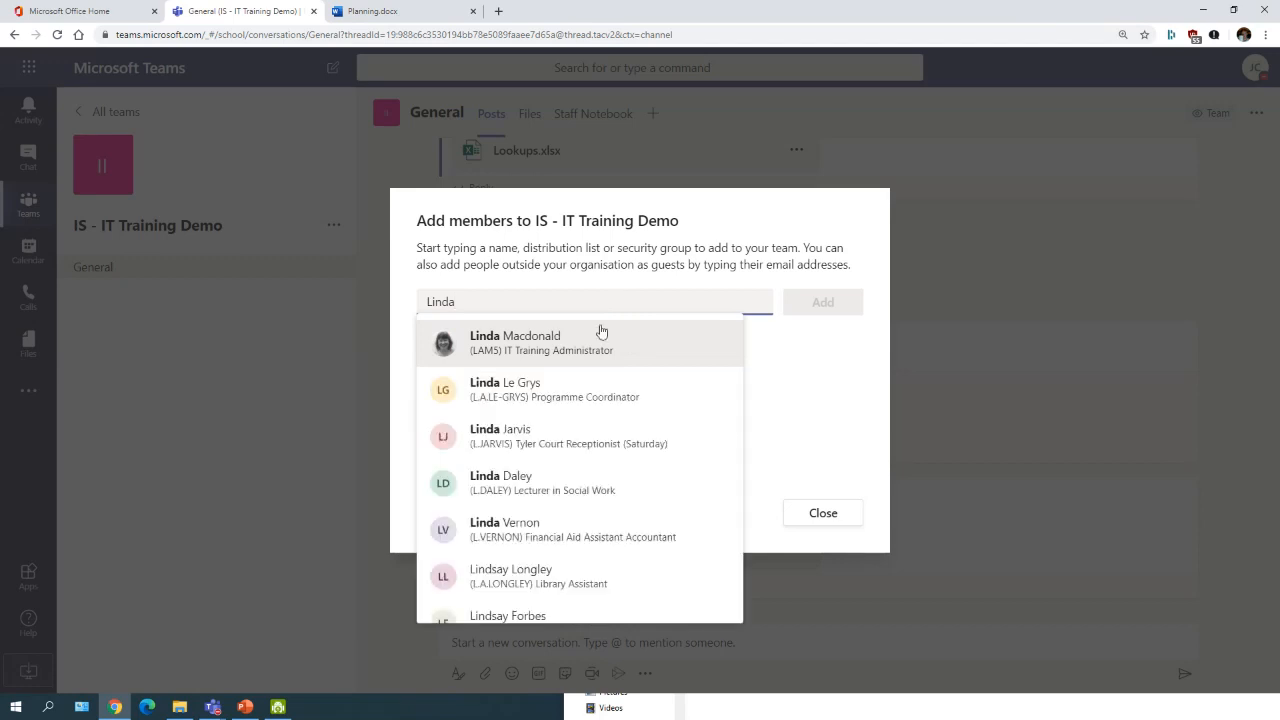
left_click(601, 338)
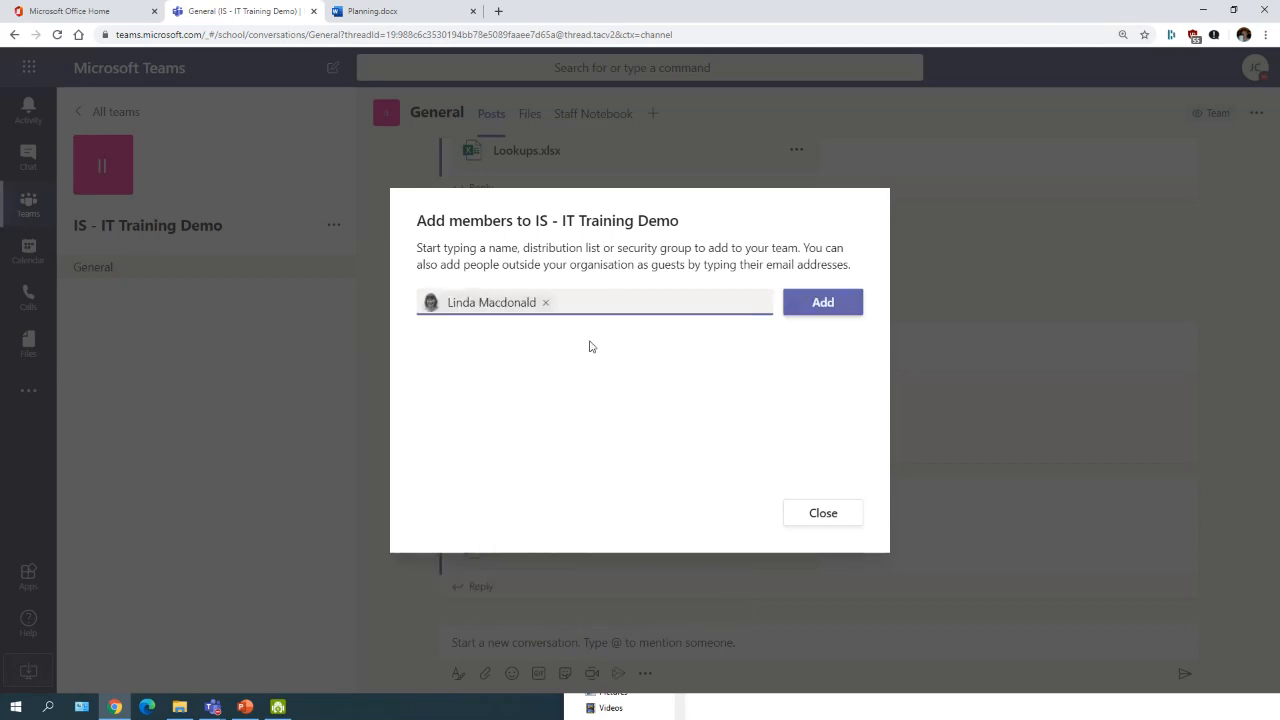
left_click(822, 302)
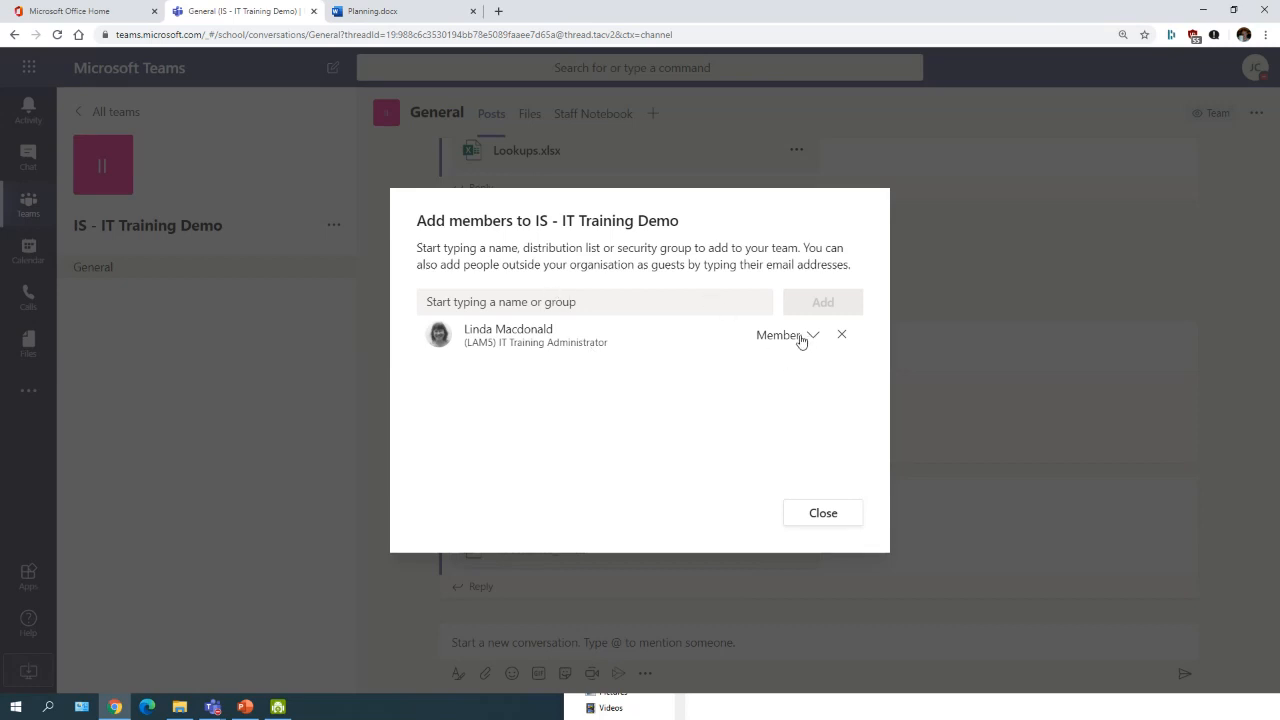
left_click(802, 338)
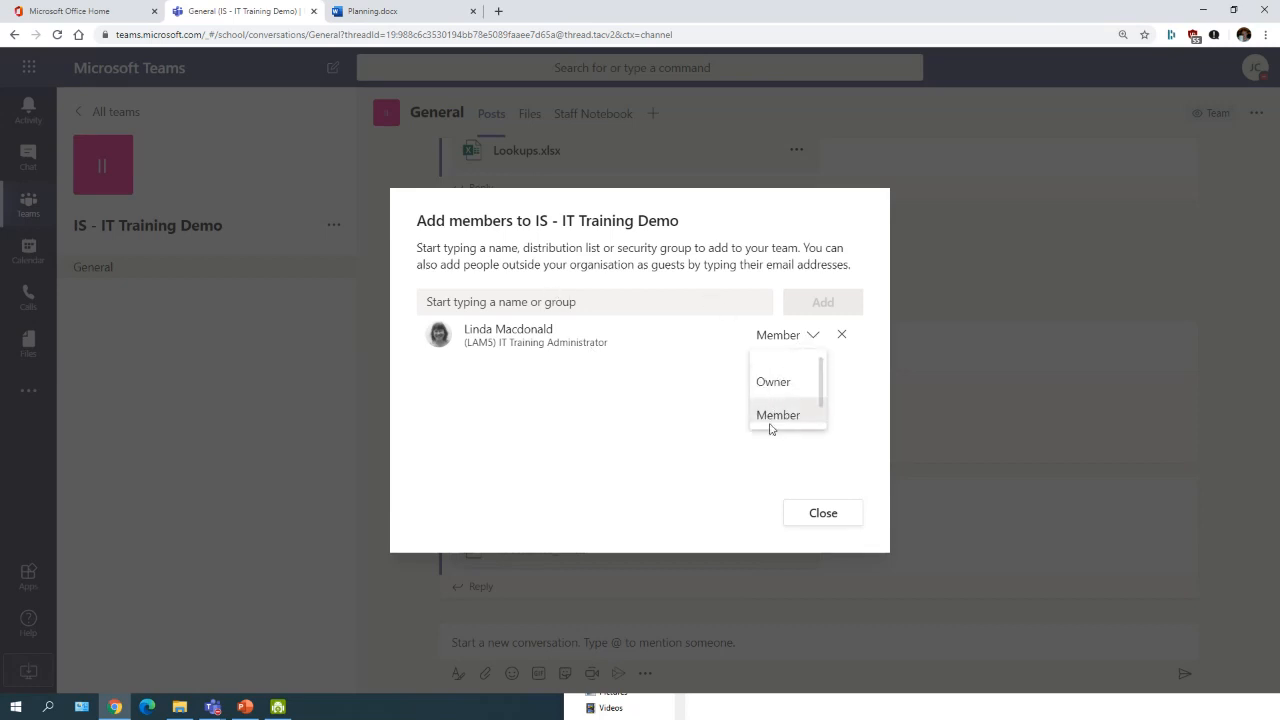
left_click(786, 414)
left_click(822, 513)
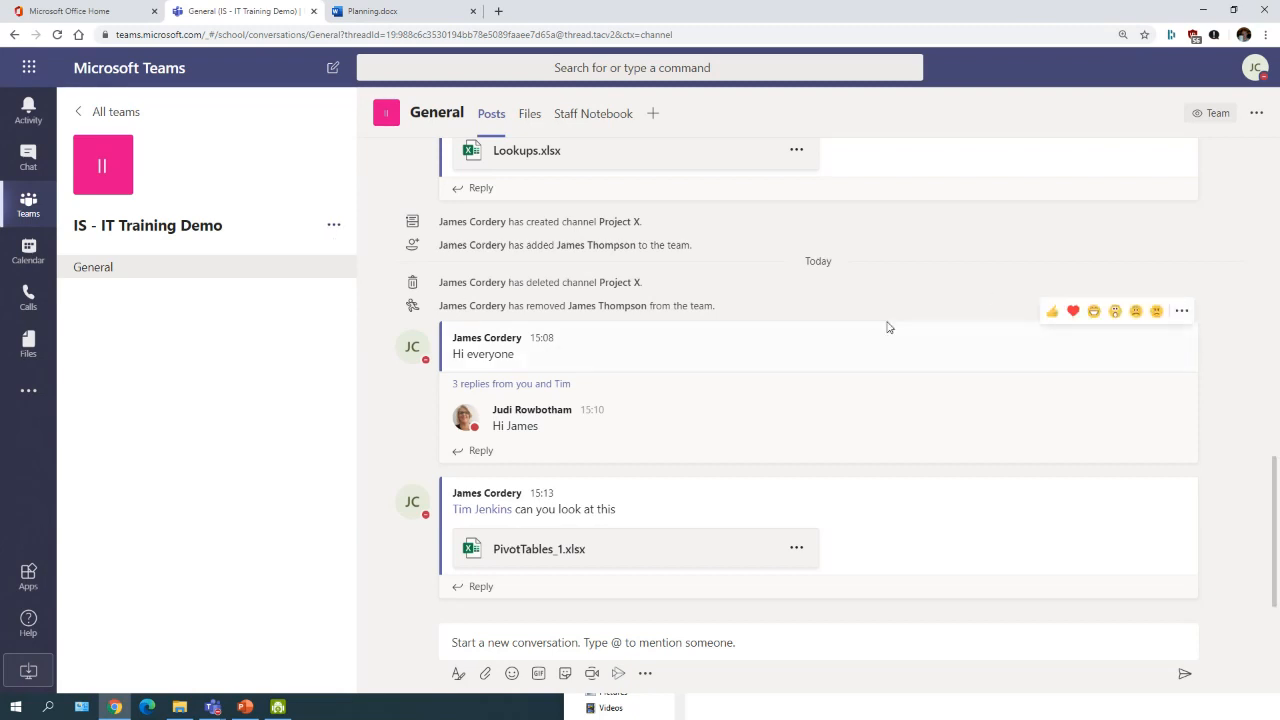
left_click(550, 643)
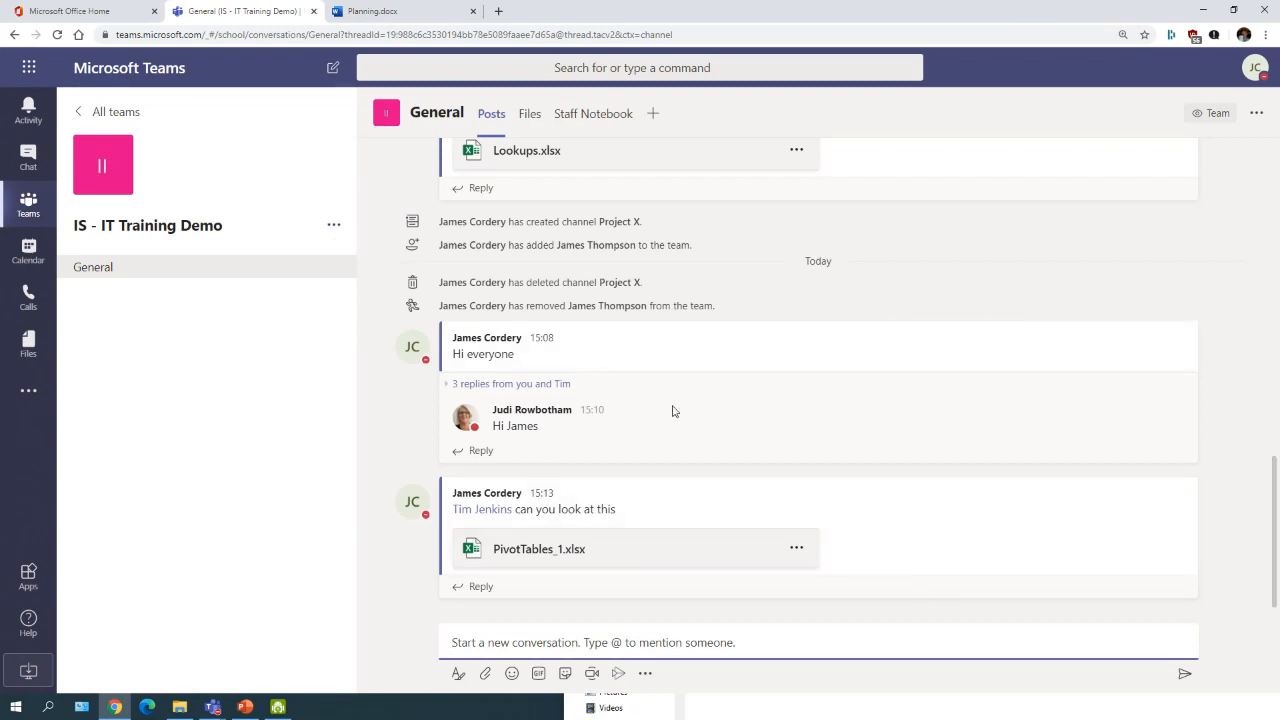
Step: Create a Standard-privacy channel named Project 101 in the IS - IT Training Demo team
left_click(334, 229)
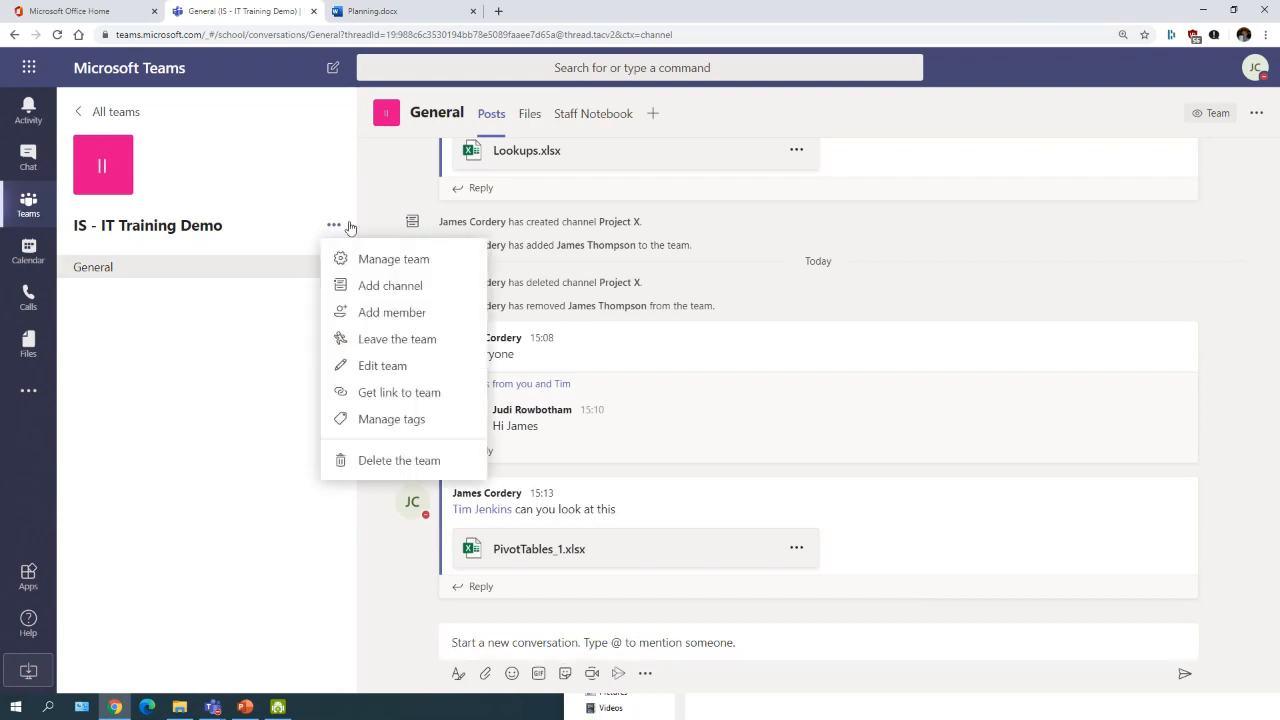
left_click(387, 289)
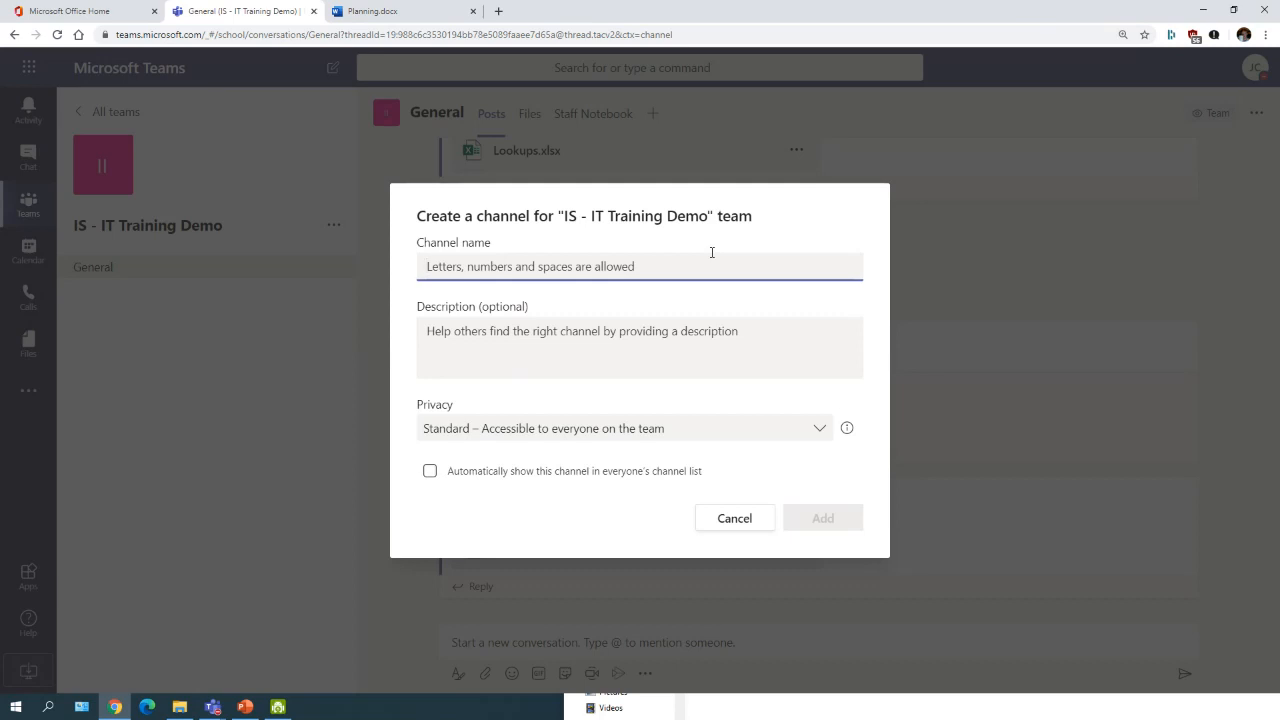
type("Project 101")
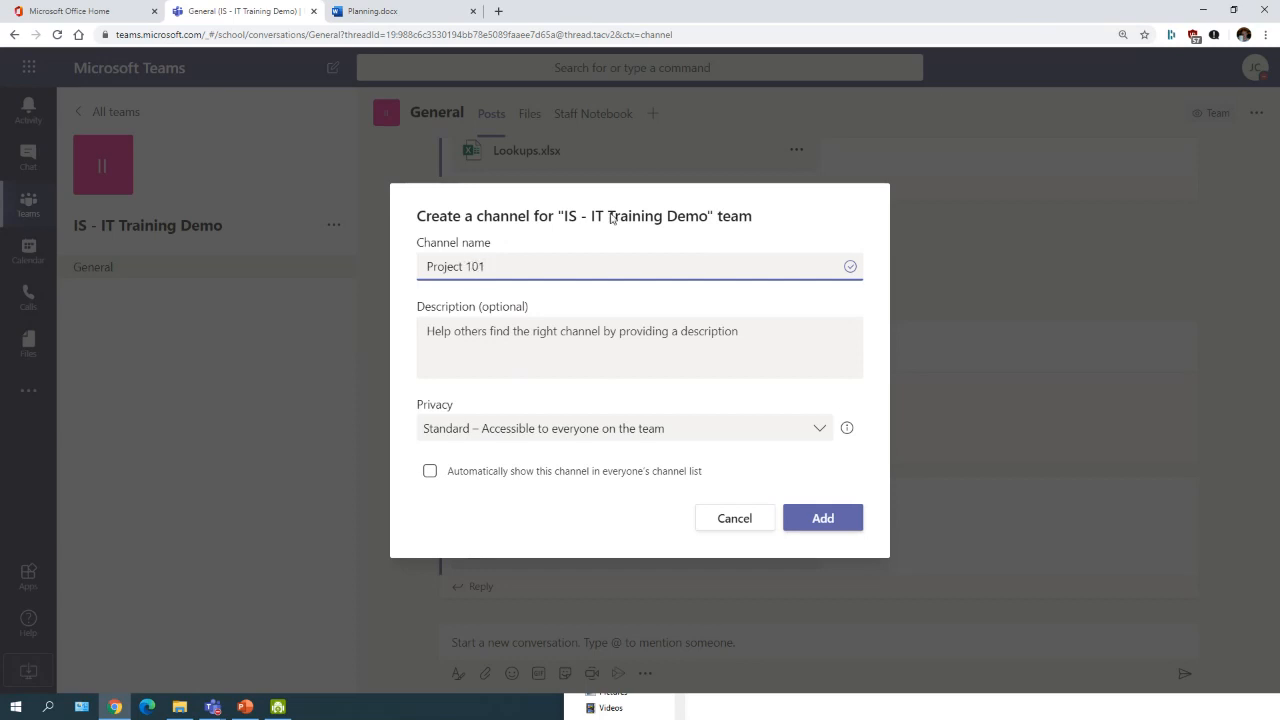
left_click(551, 334)
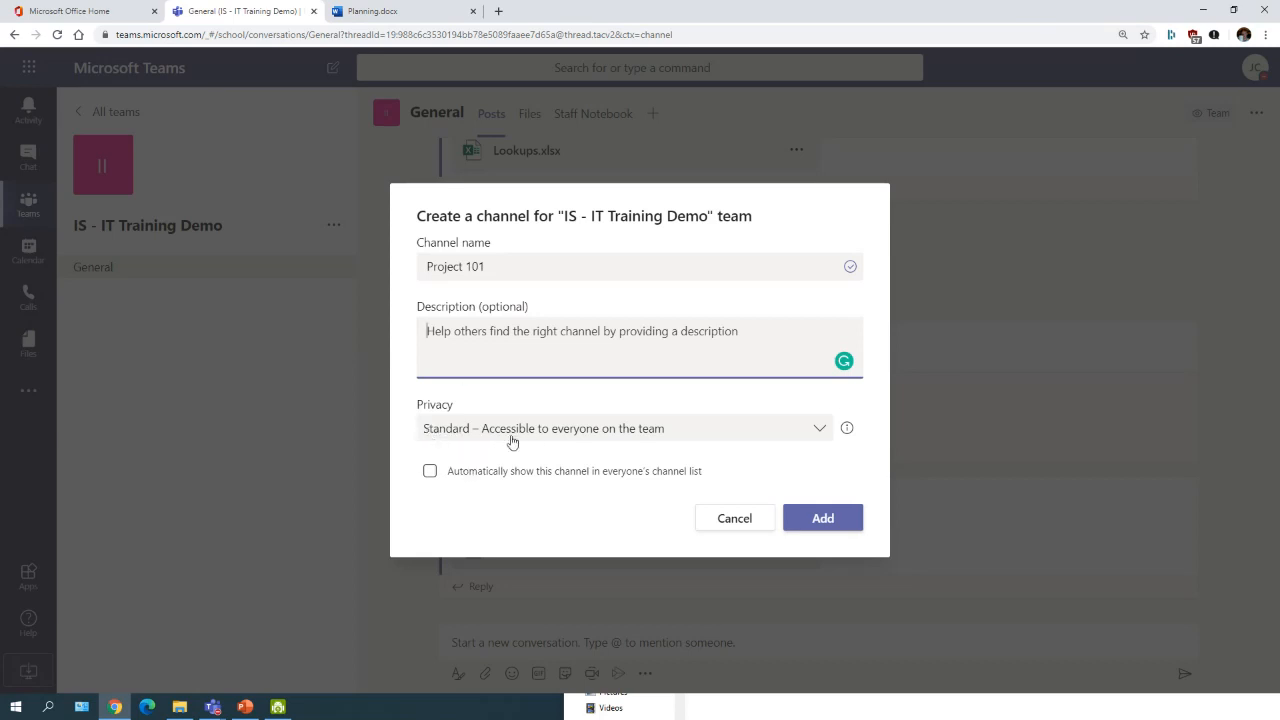
left_click(443, 432)
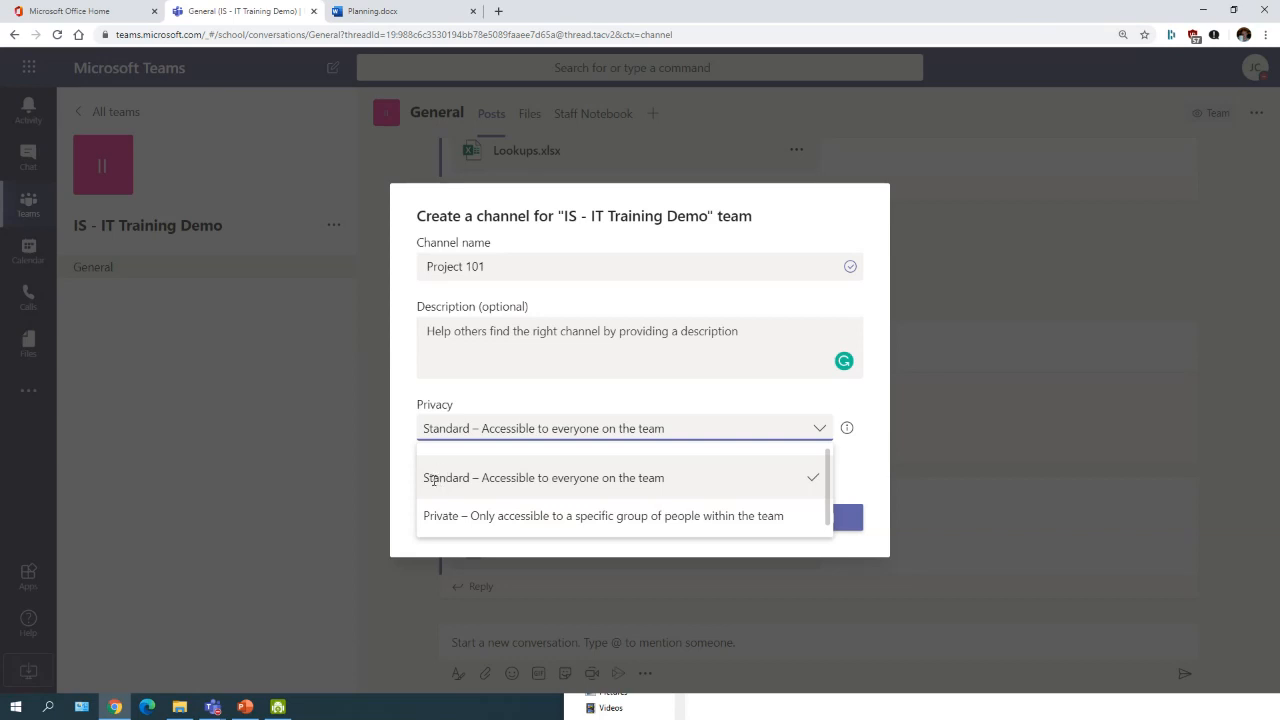
left_click(433, 479)
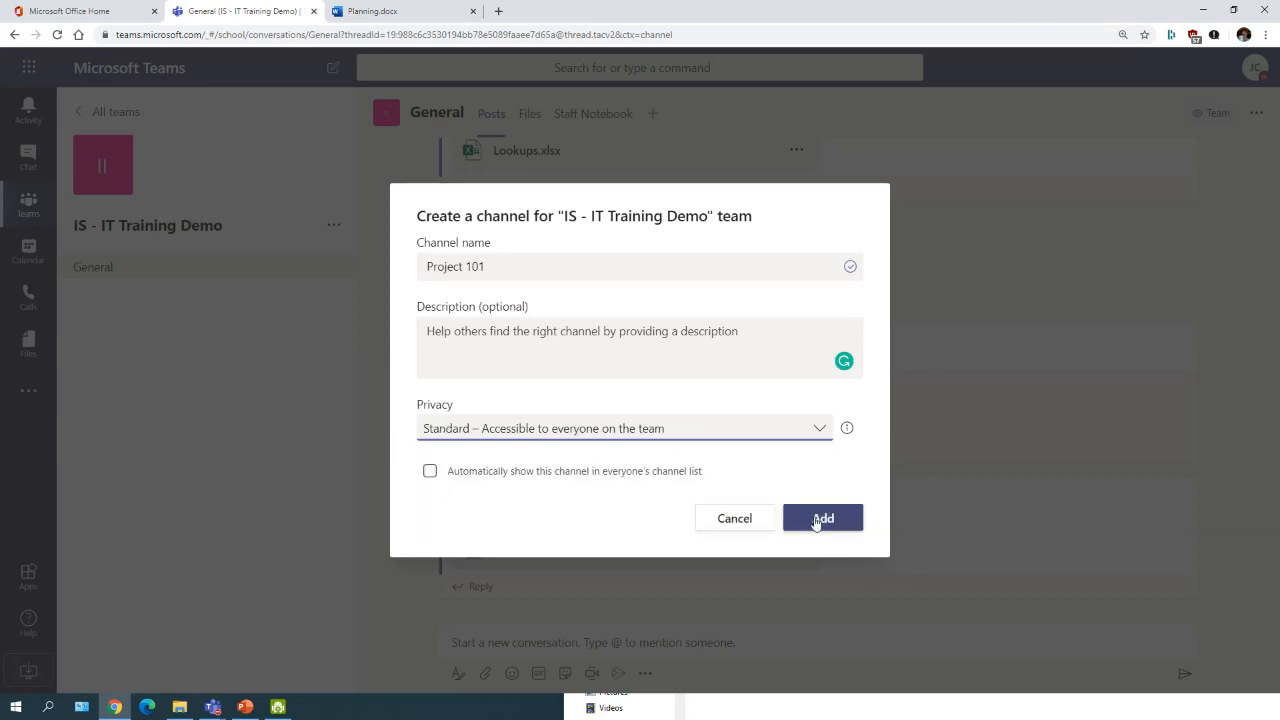
left_click(820, 523)
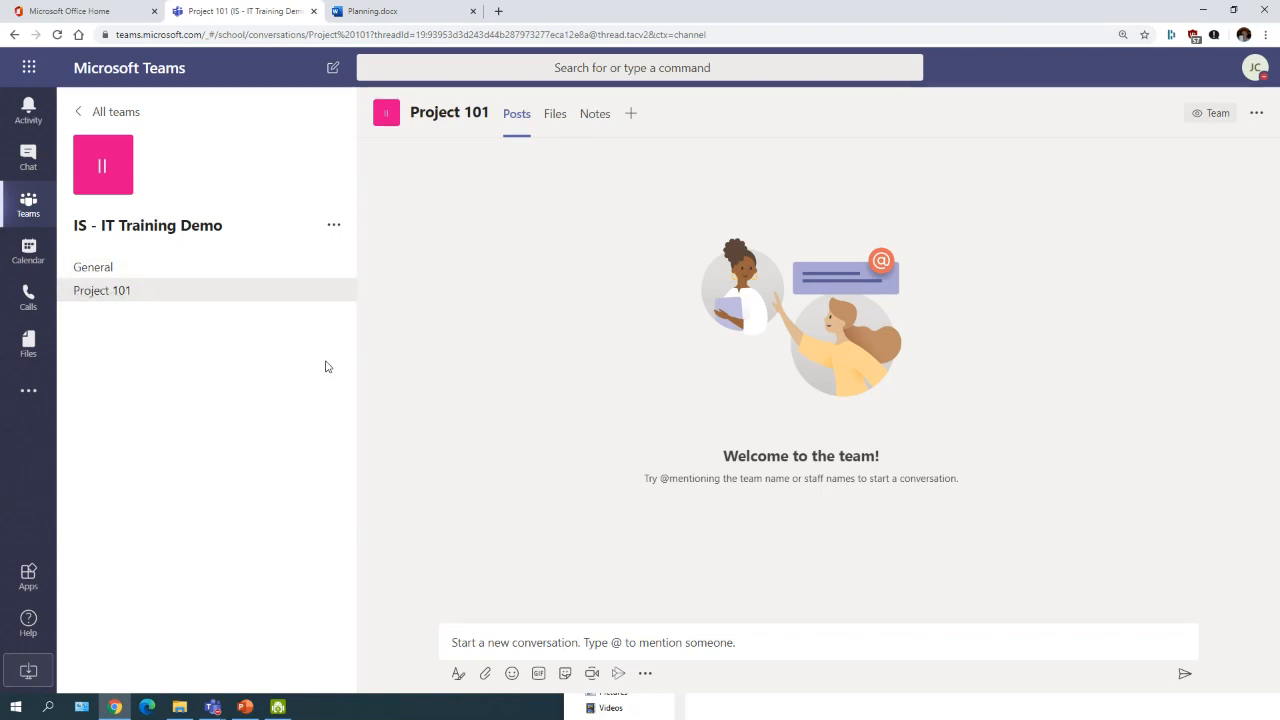
Step: Check Project 101's empty Files library, return to its Posts, and show the team's options
left_click(554, 646)
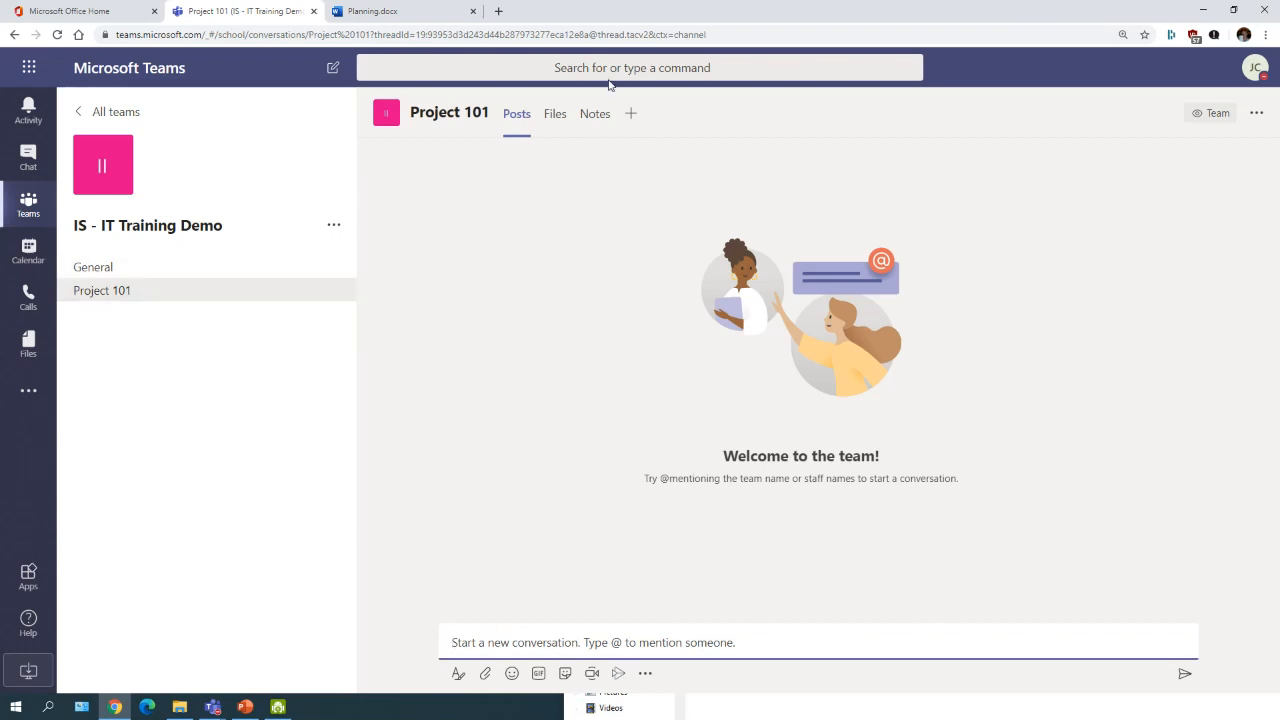
left_click(551, 116)
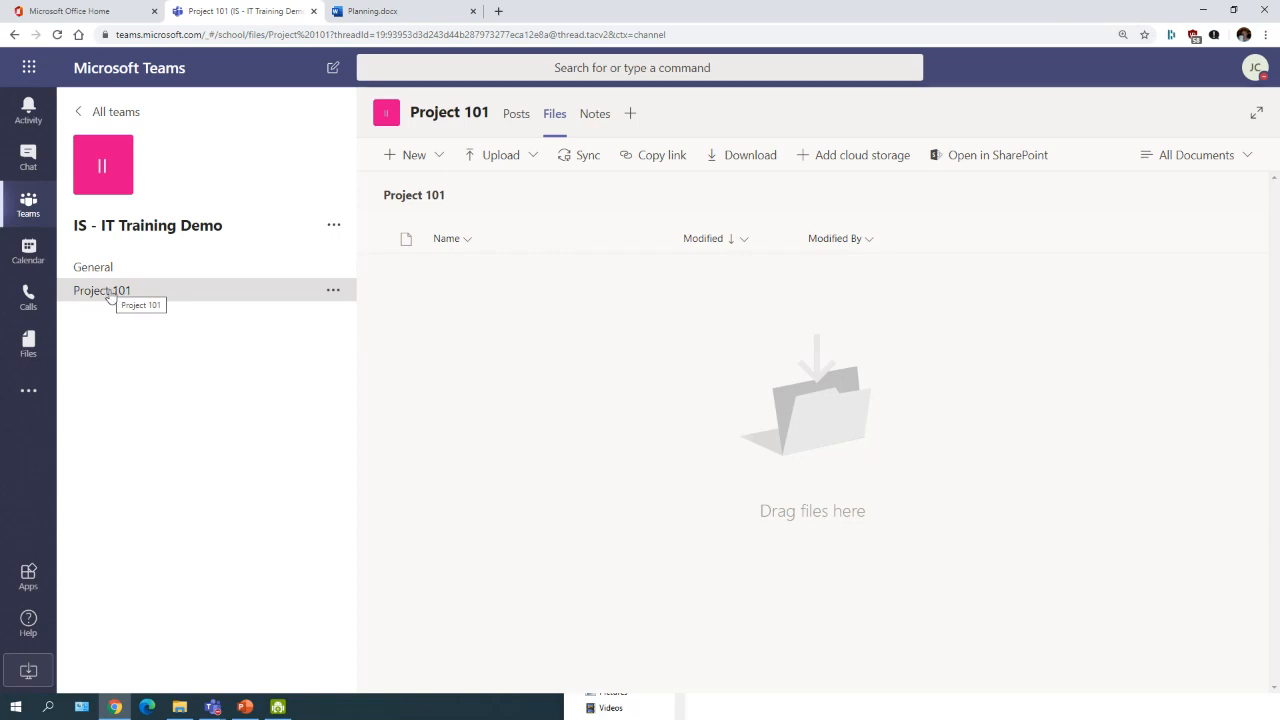
left_click(201, 296)
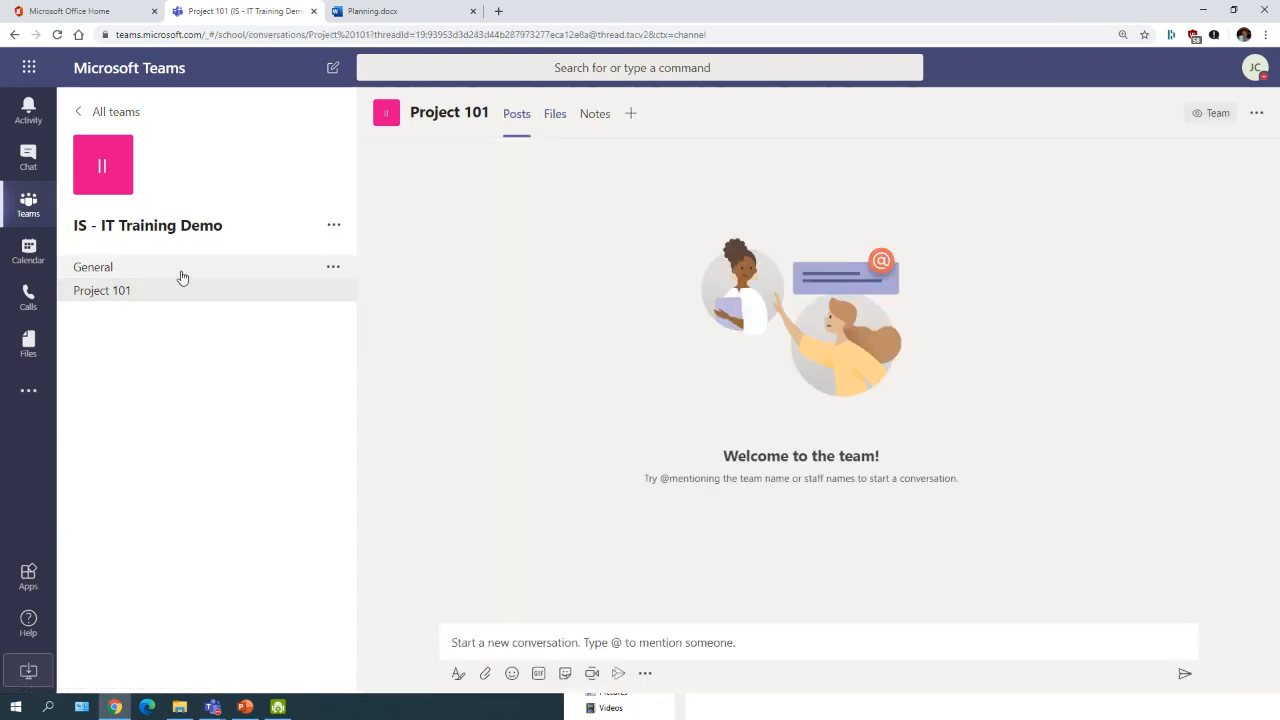
left_click(336, 227)
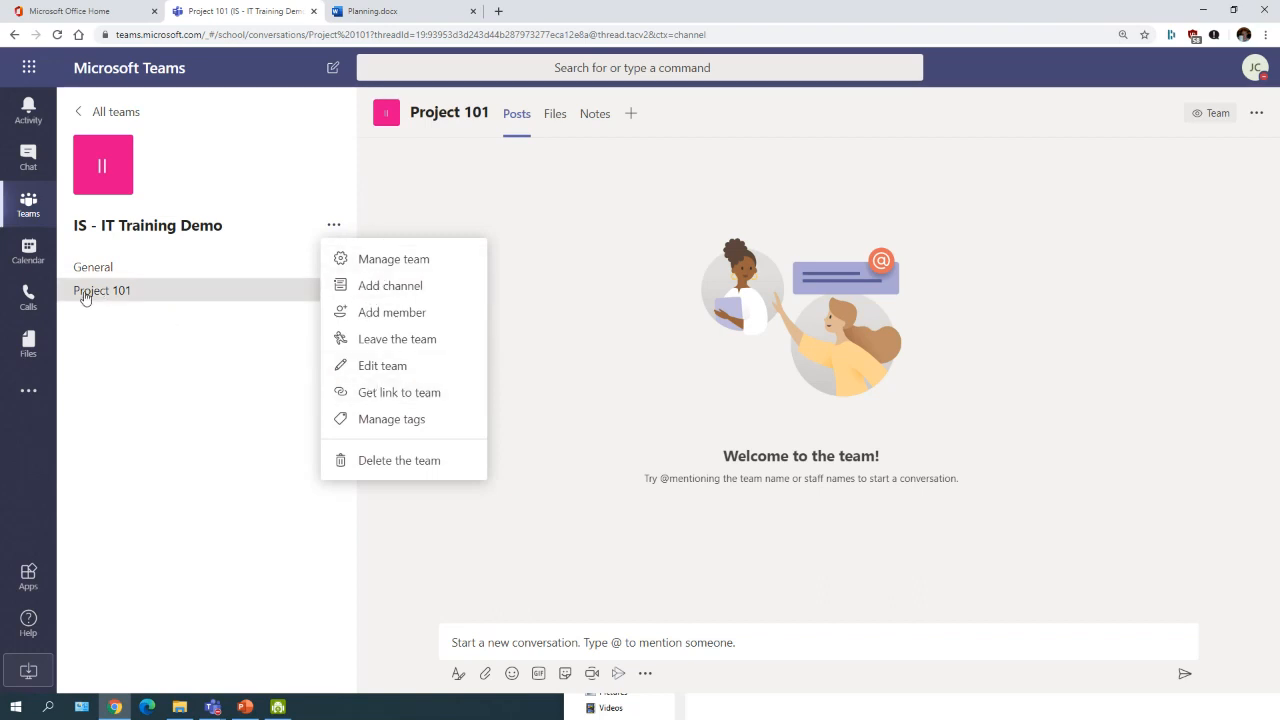
Step: Create a Private-privacy channel named Private and add one suggested colleague as its member
left_click(390, 290)
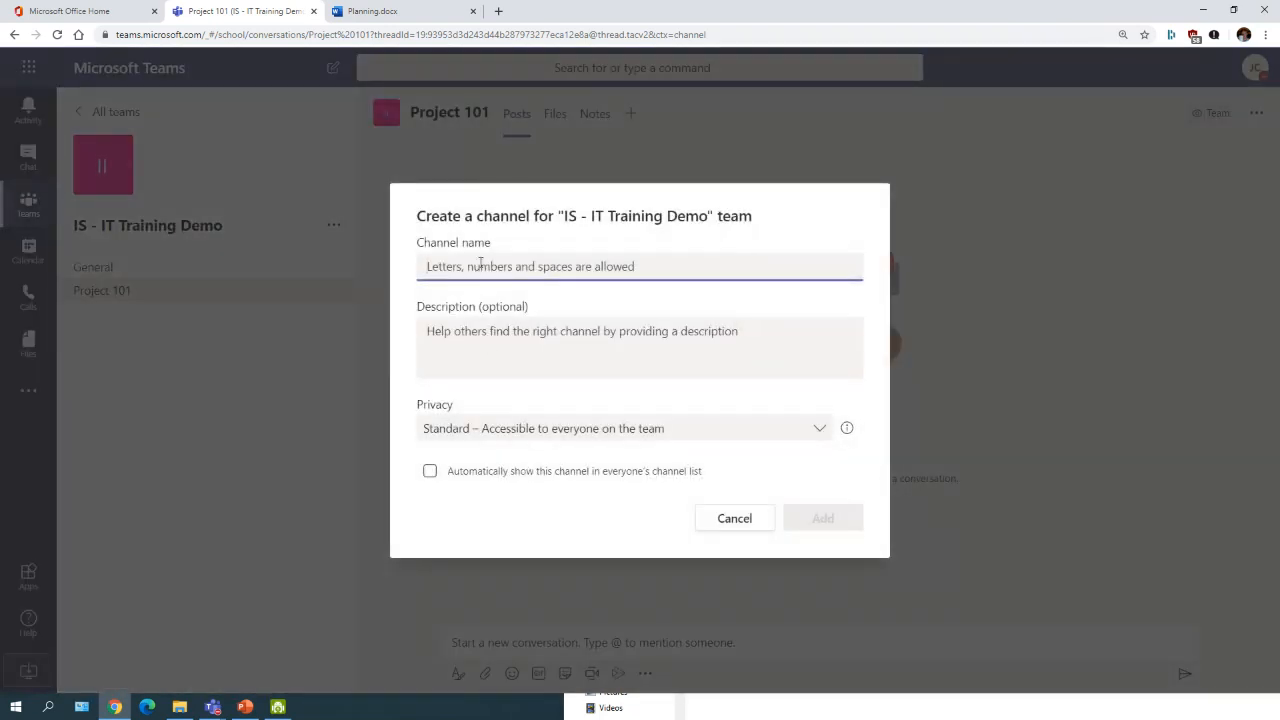
type("Private")
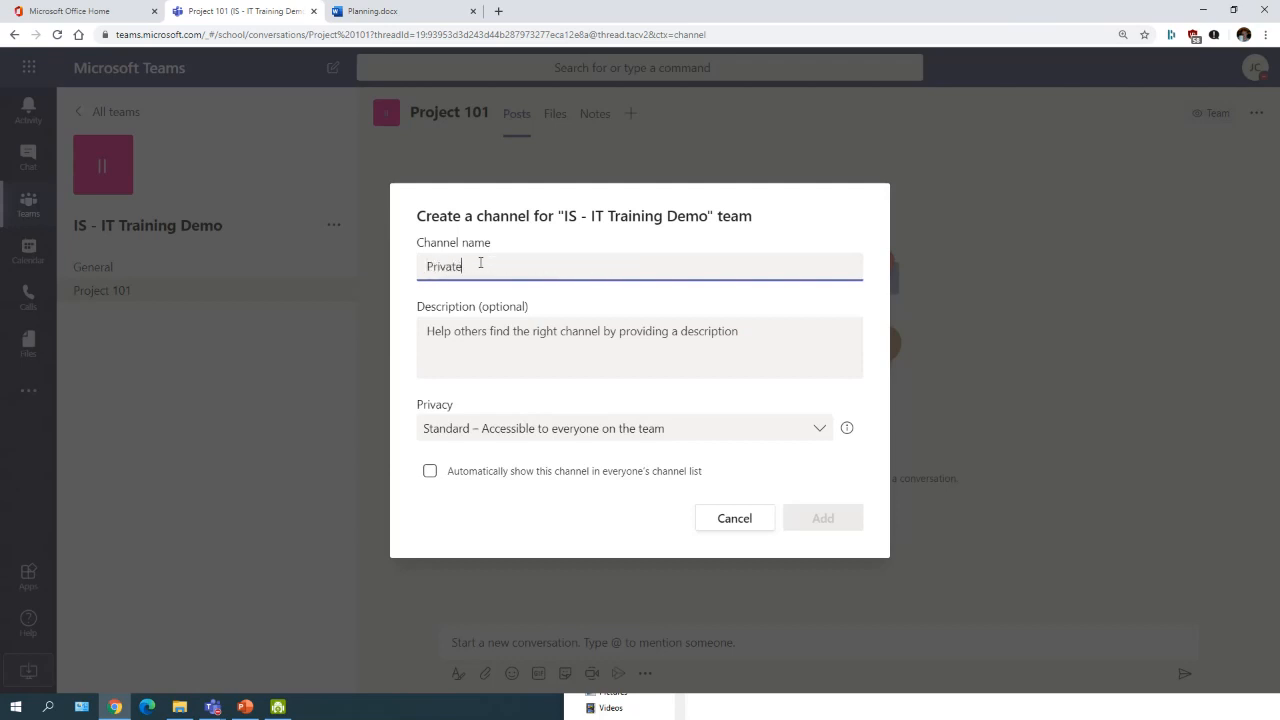
left_click(471, 428)
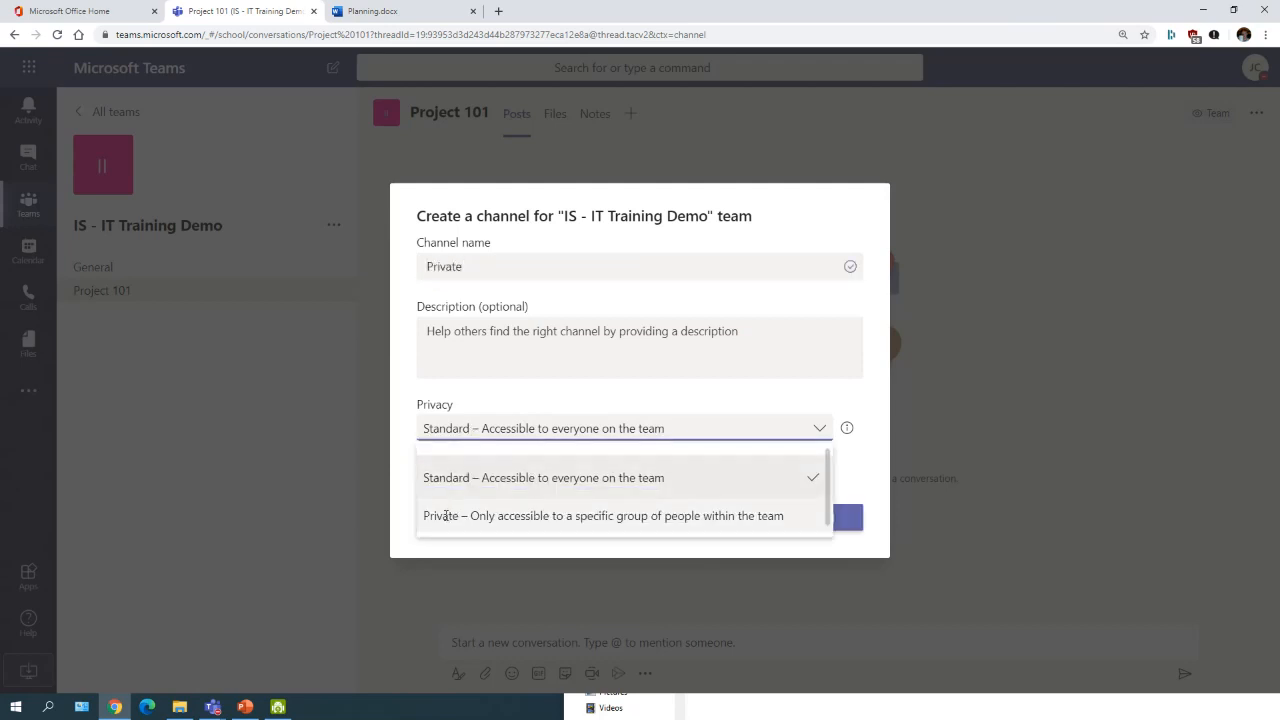
left_click(445, 517)
left_click(824, 519)
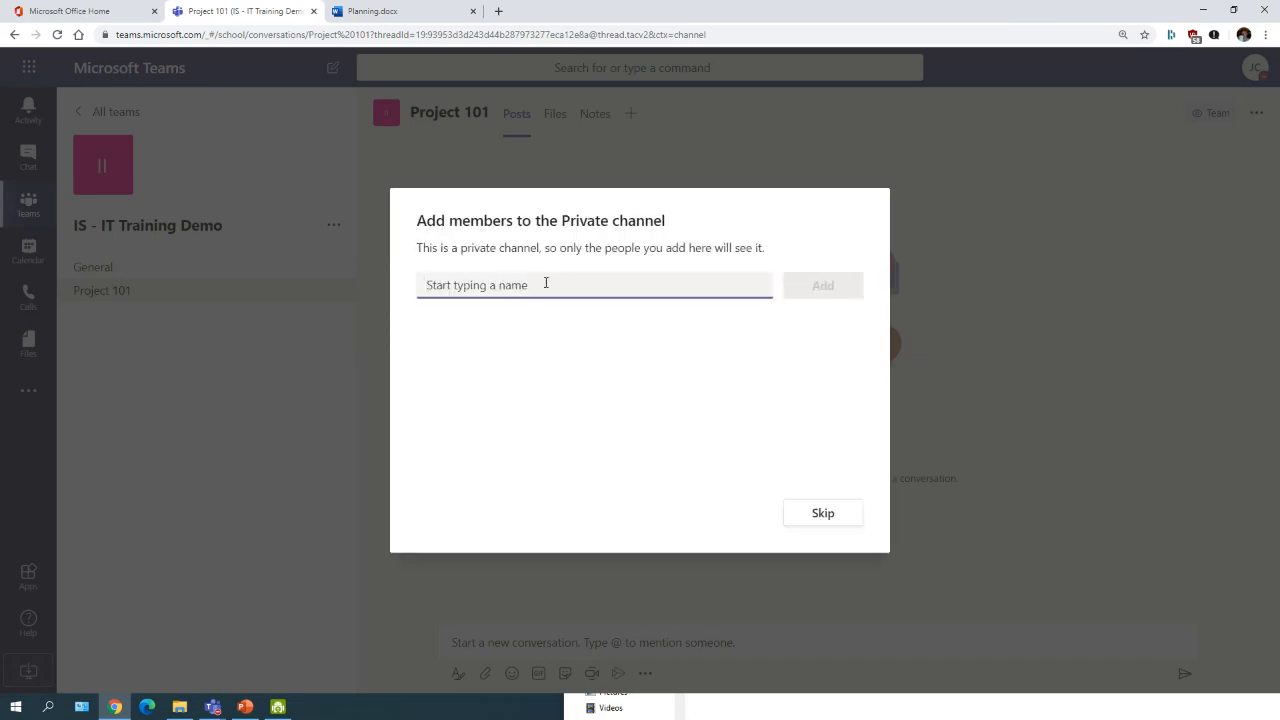
type("Ju")
key("Return")
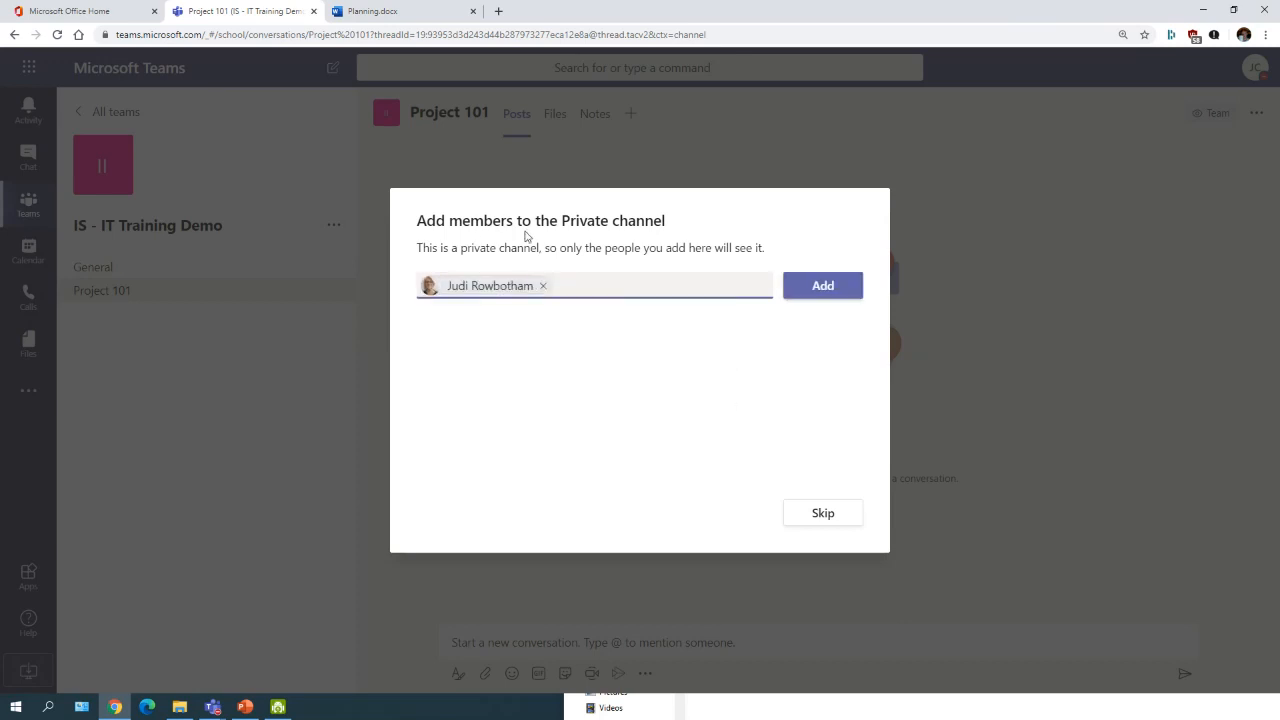
left_click(795, 292)
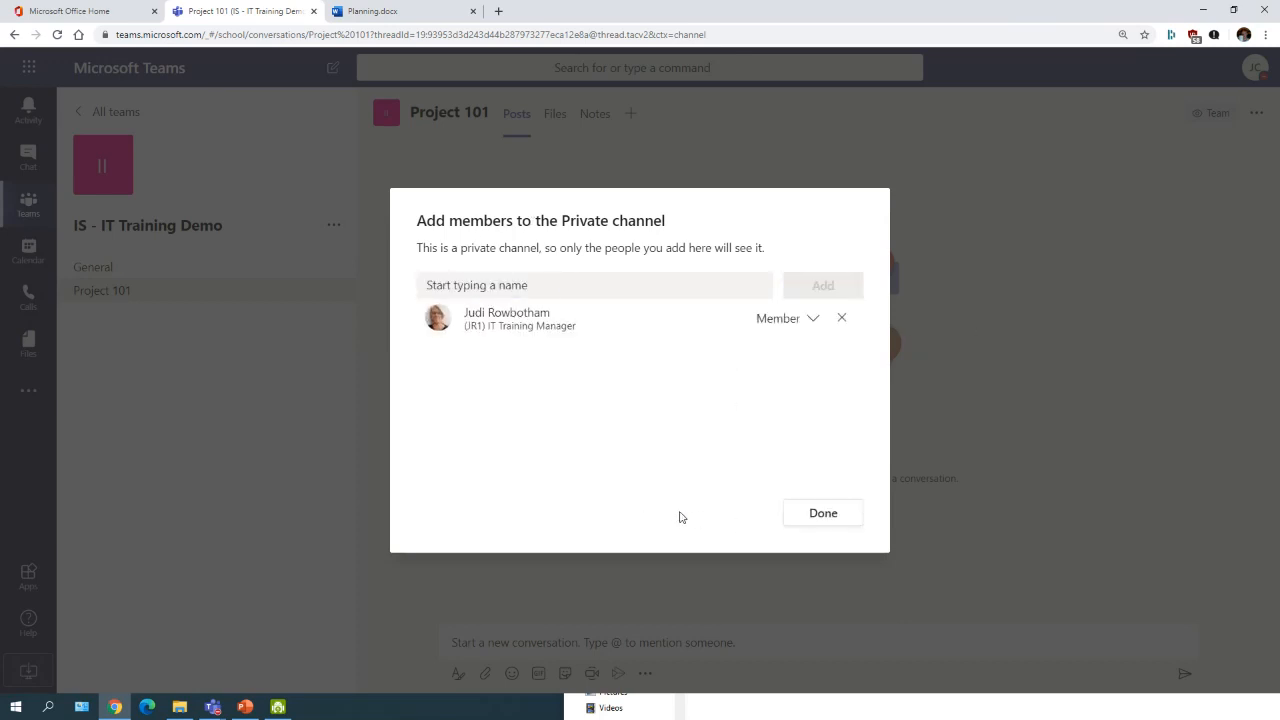
left_click(822, 513)
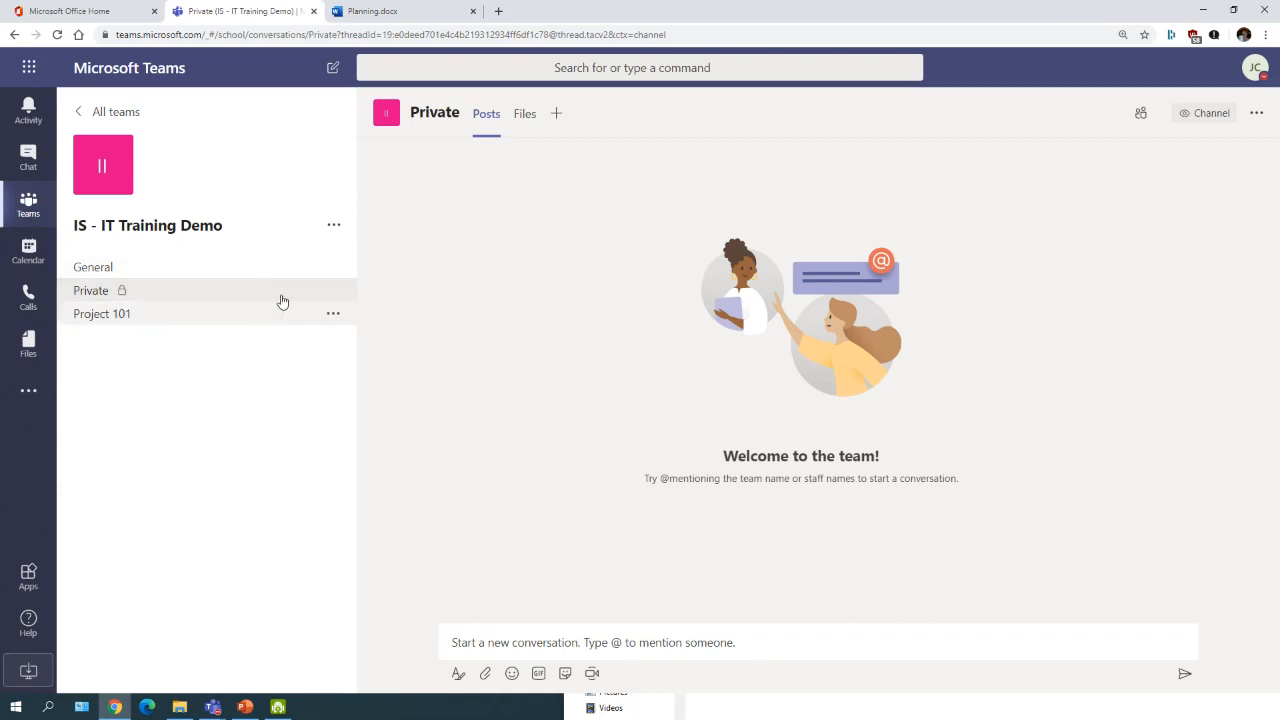
Step: Switch to the General channel and bring up its Channel notifications settings
left_click(334, 268)
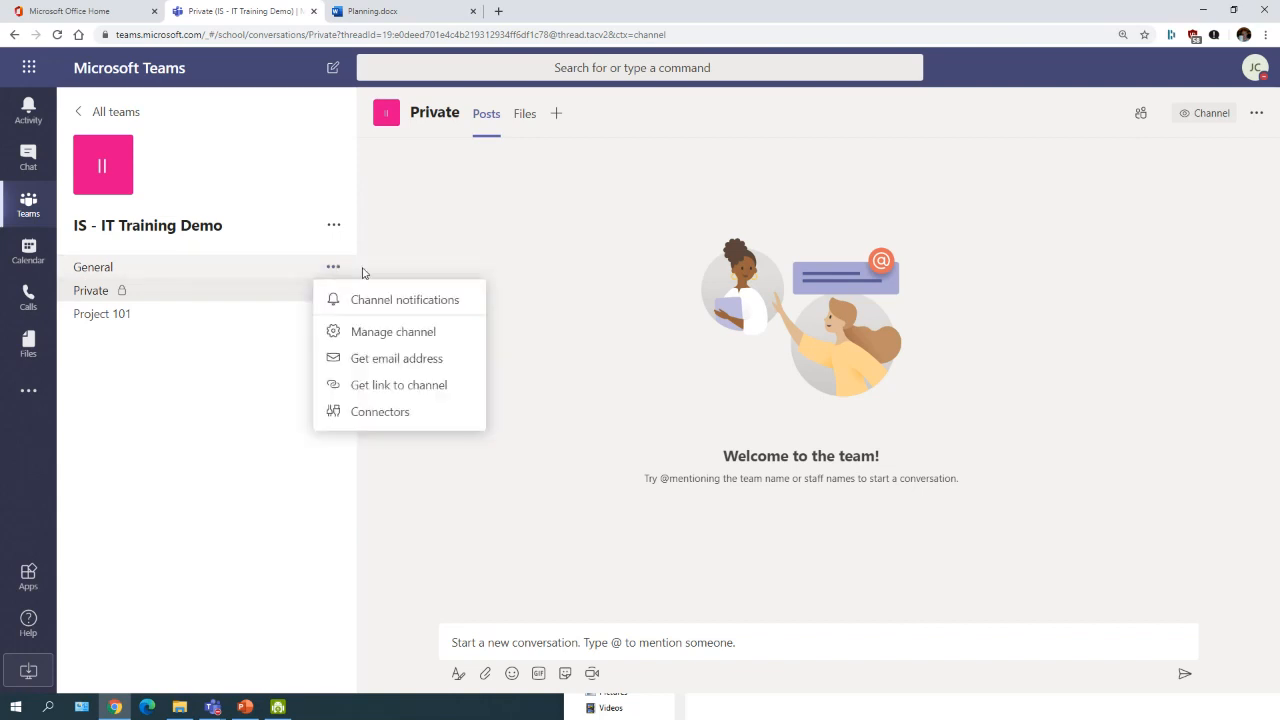
left_click(194, 266)
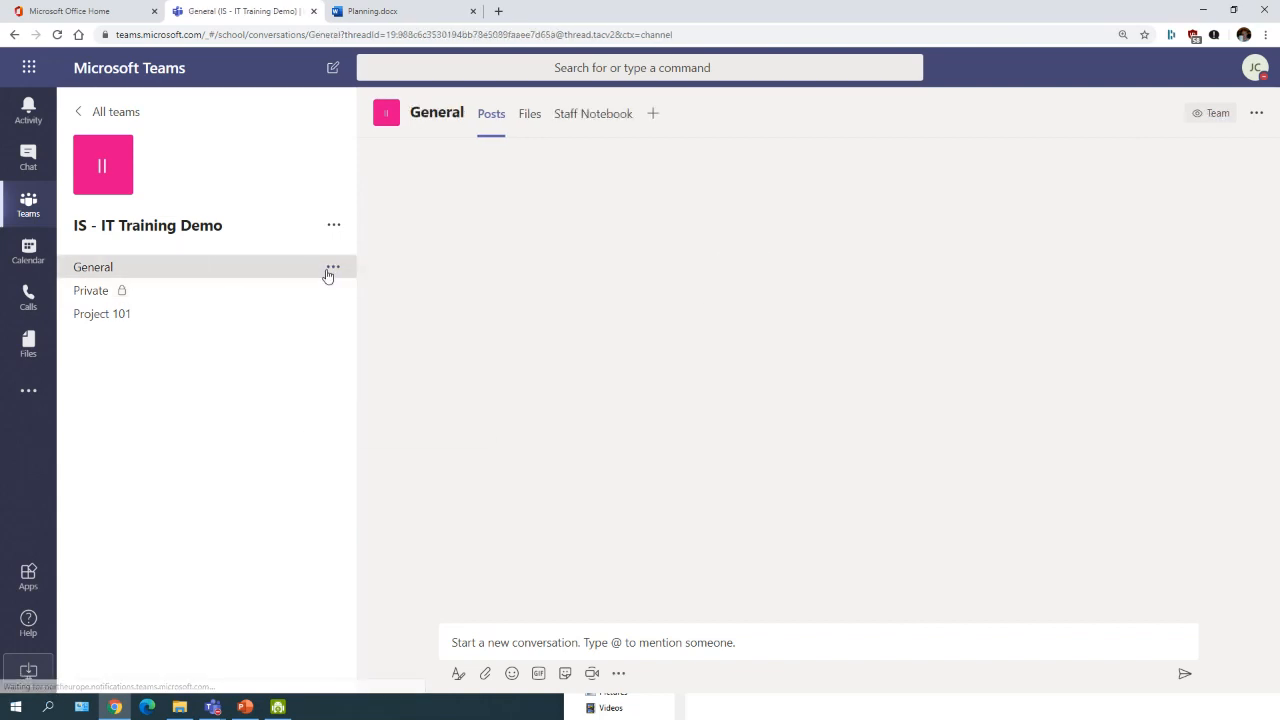
left_click(334, 268)
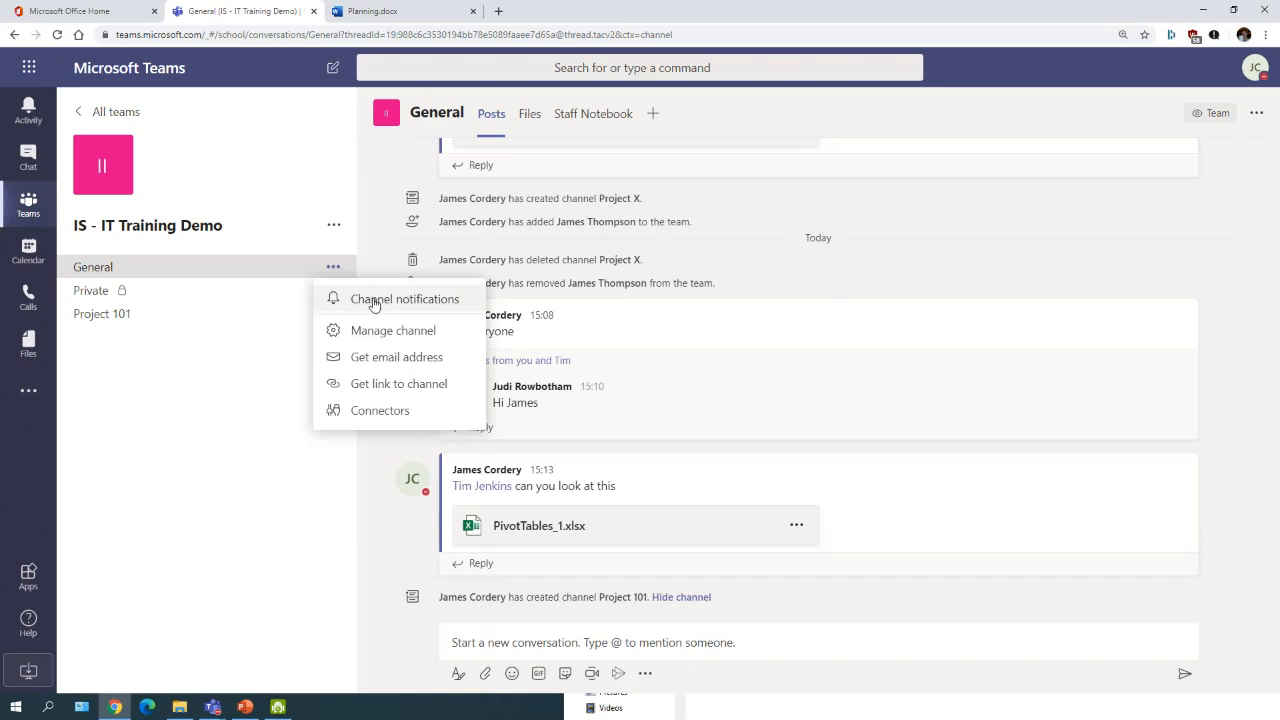
left_click(374, 300)
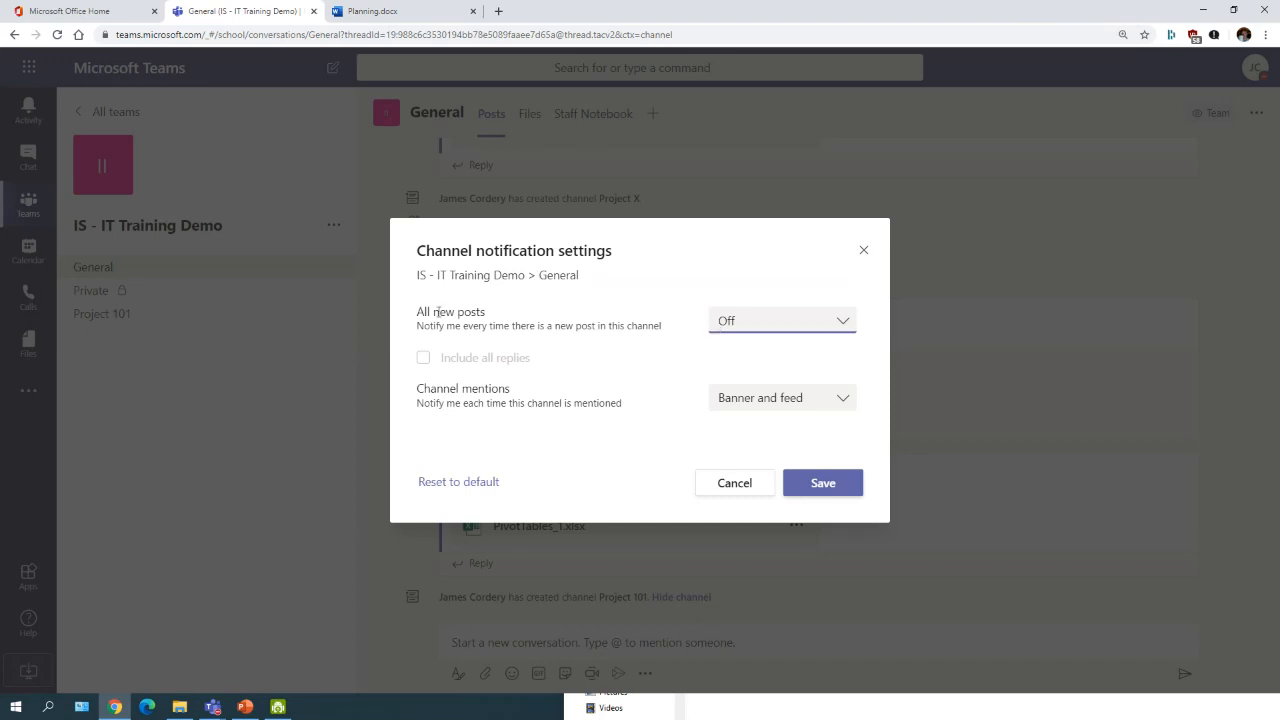
Step: Try Banner and feed for All new posts, revert it to Off, and save
left_click(805, 322)
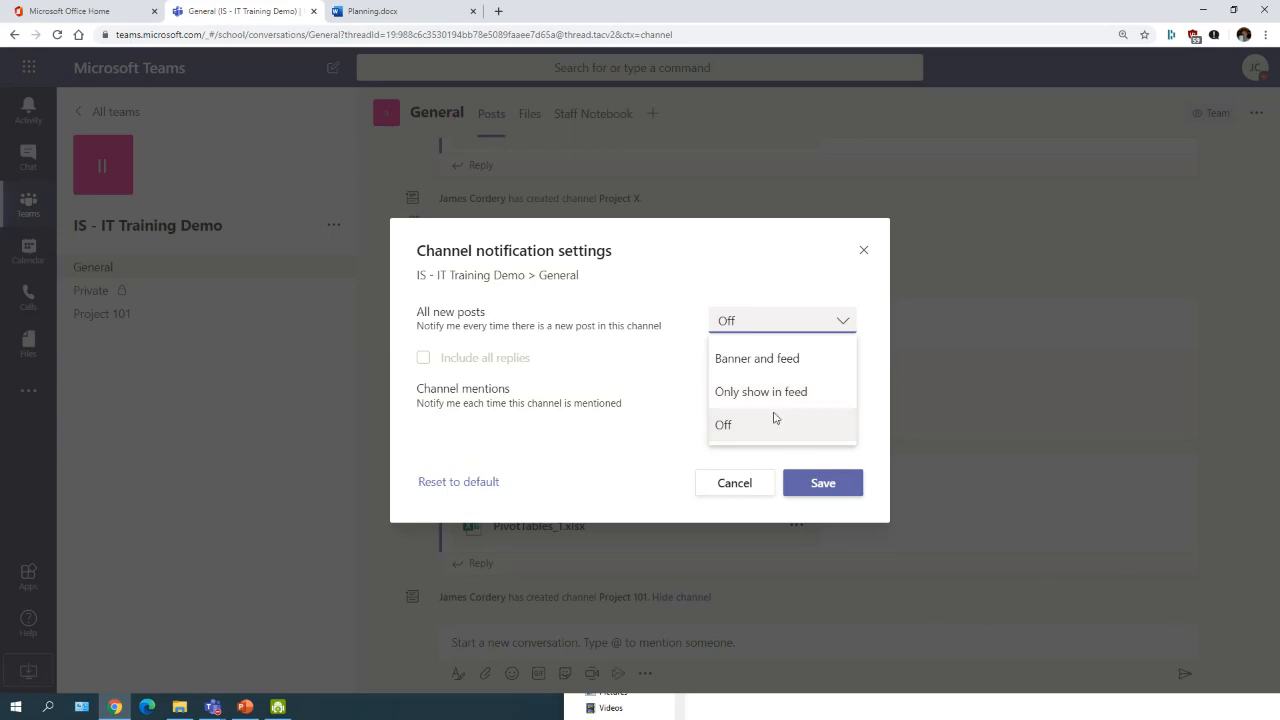
left_click(738, 363)
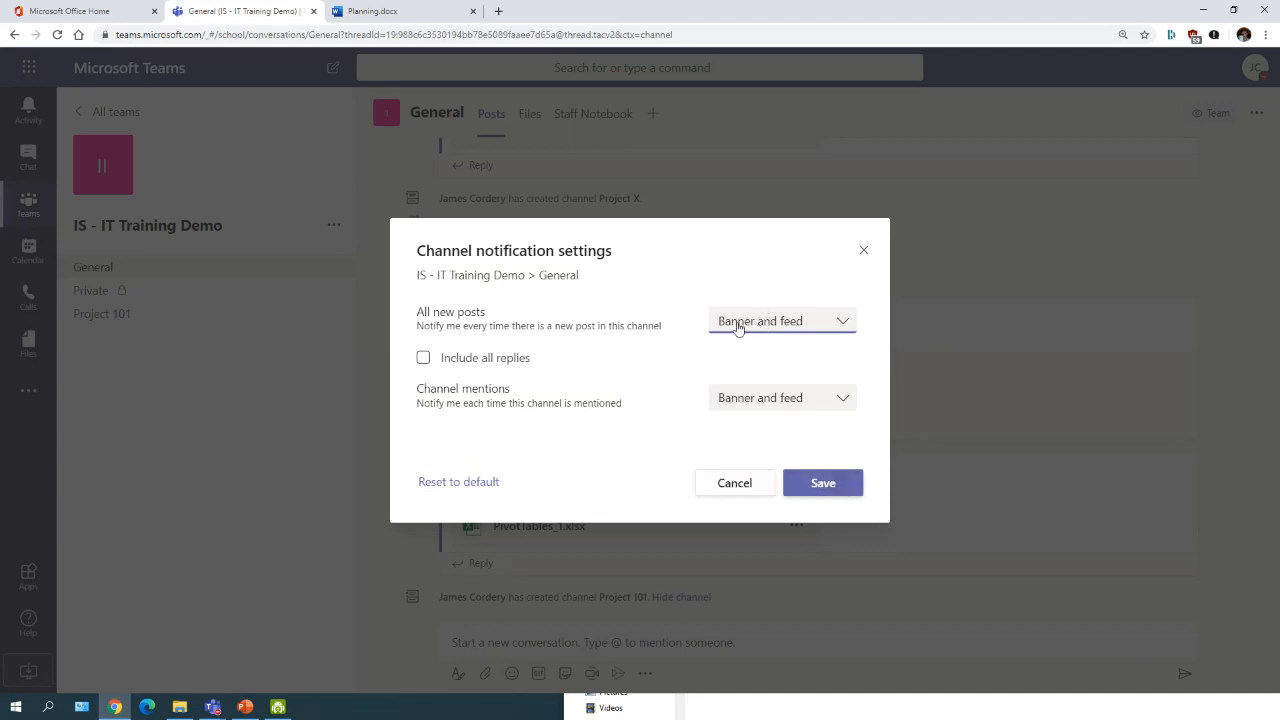
left_click(738, 328)
left_click(723, 425)
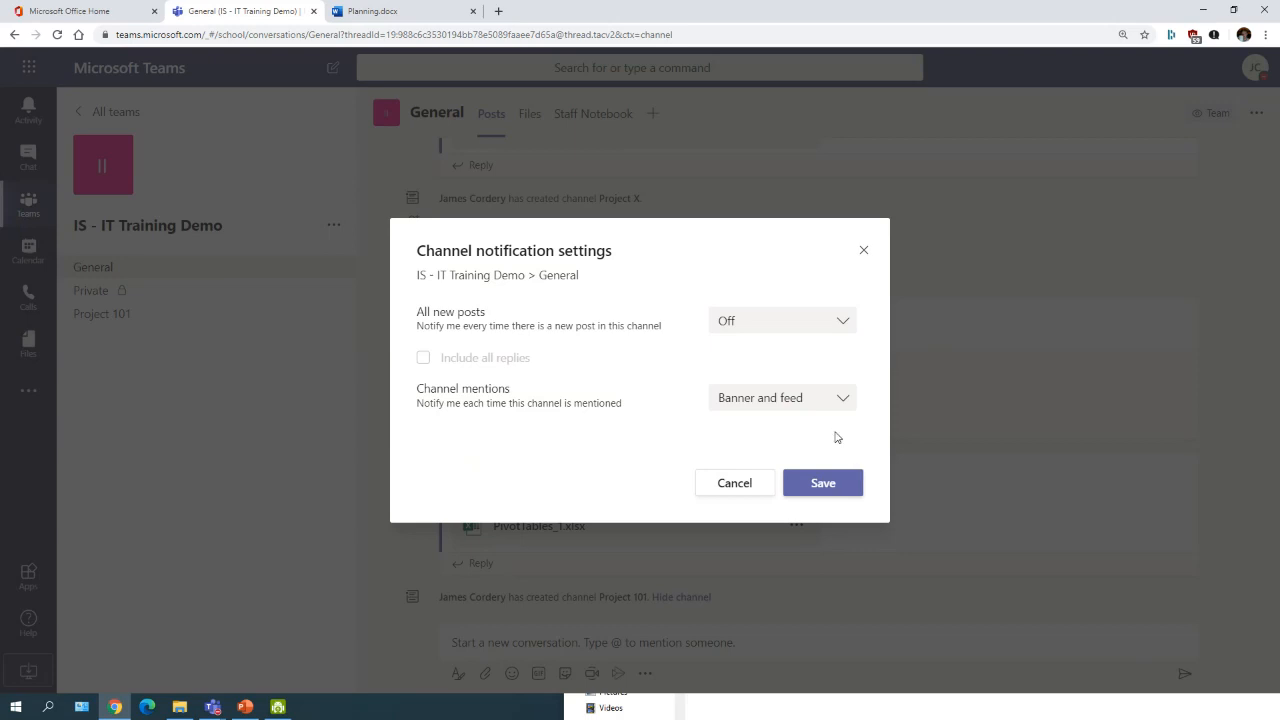
left_click(810, 490)
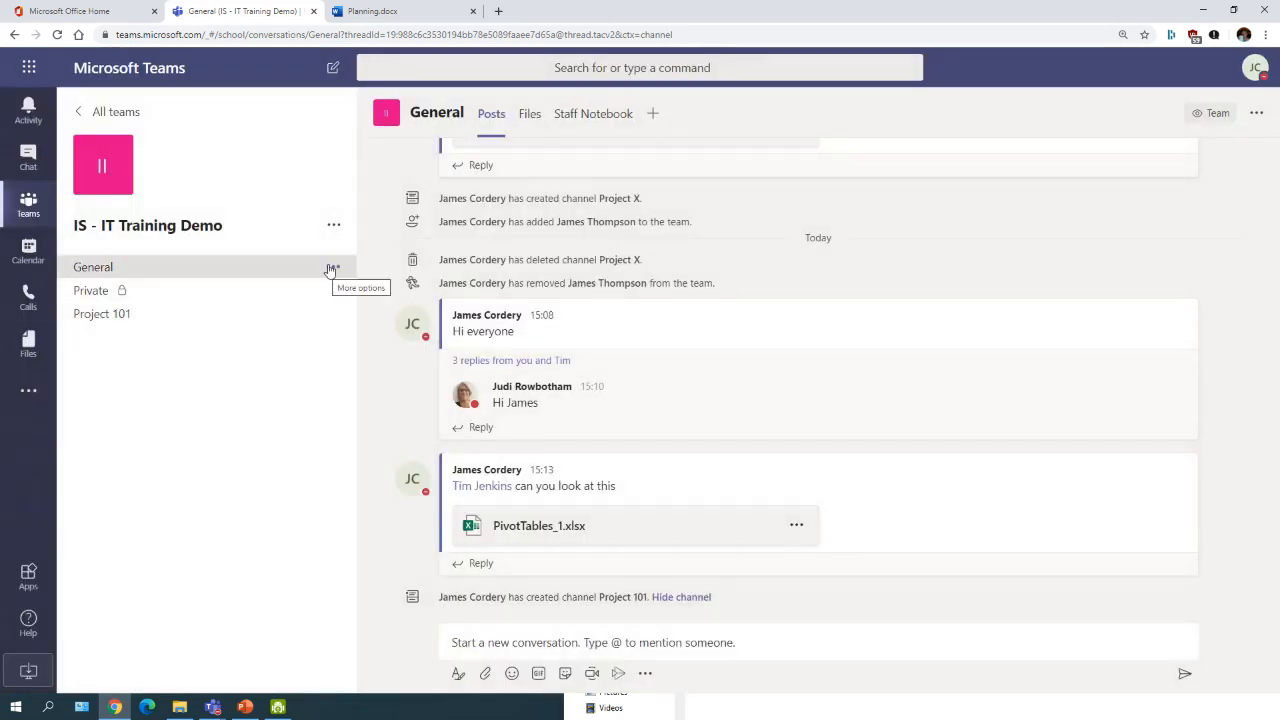
left_click(332, 268)
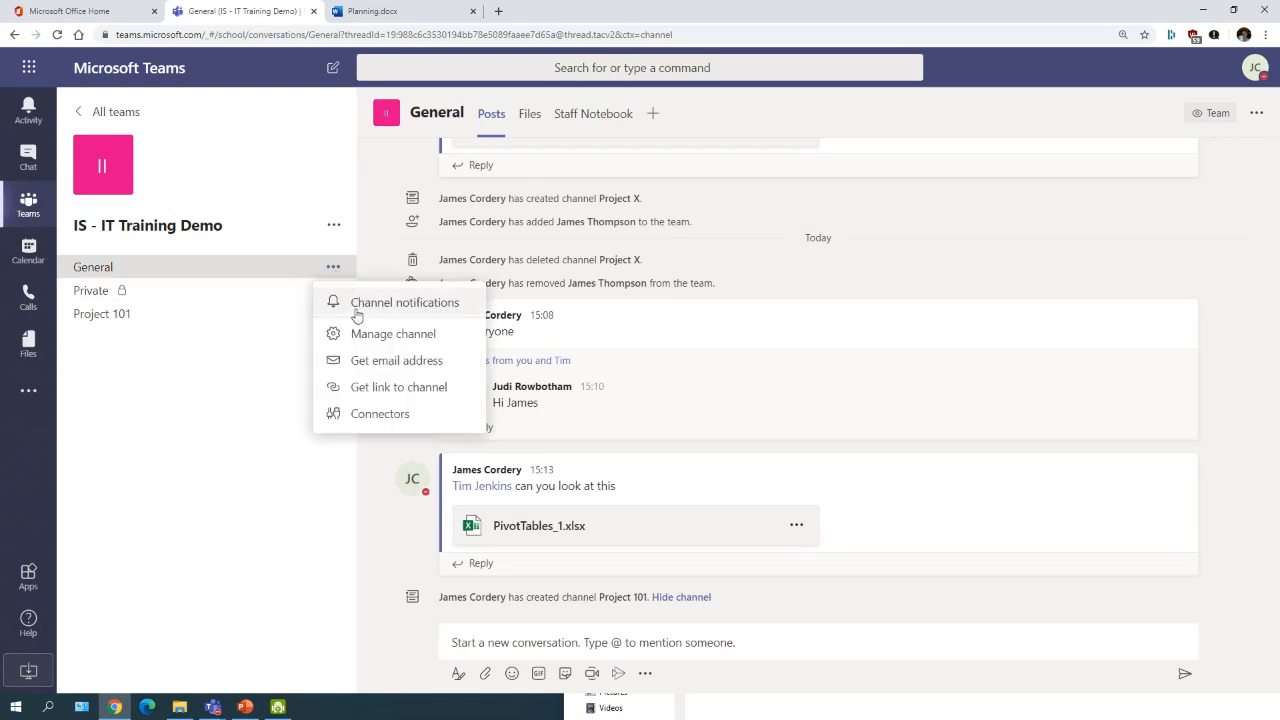
left_click(254, 318)
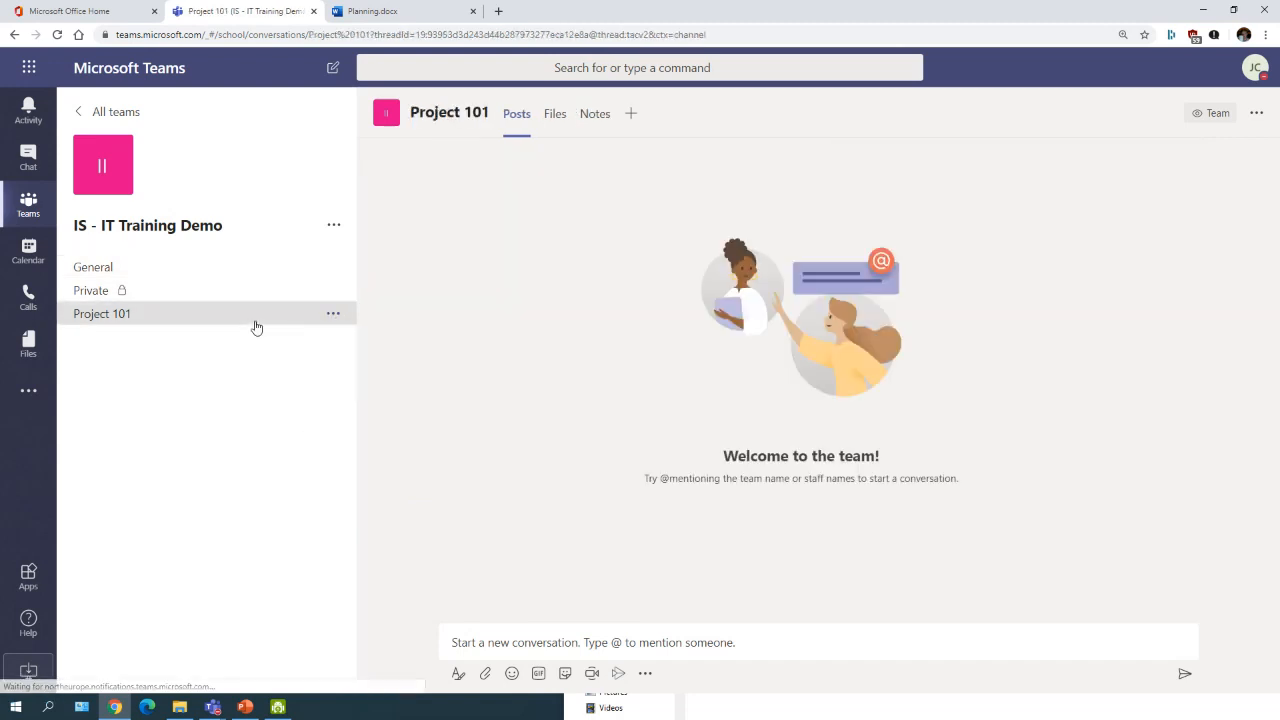
left_click(331, 316)
left_click(334, 270)
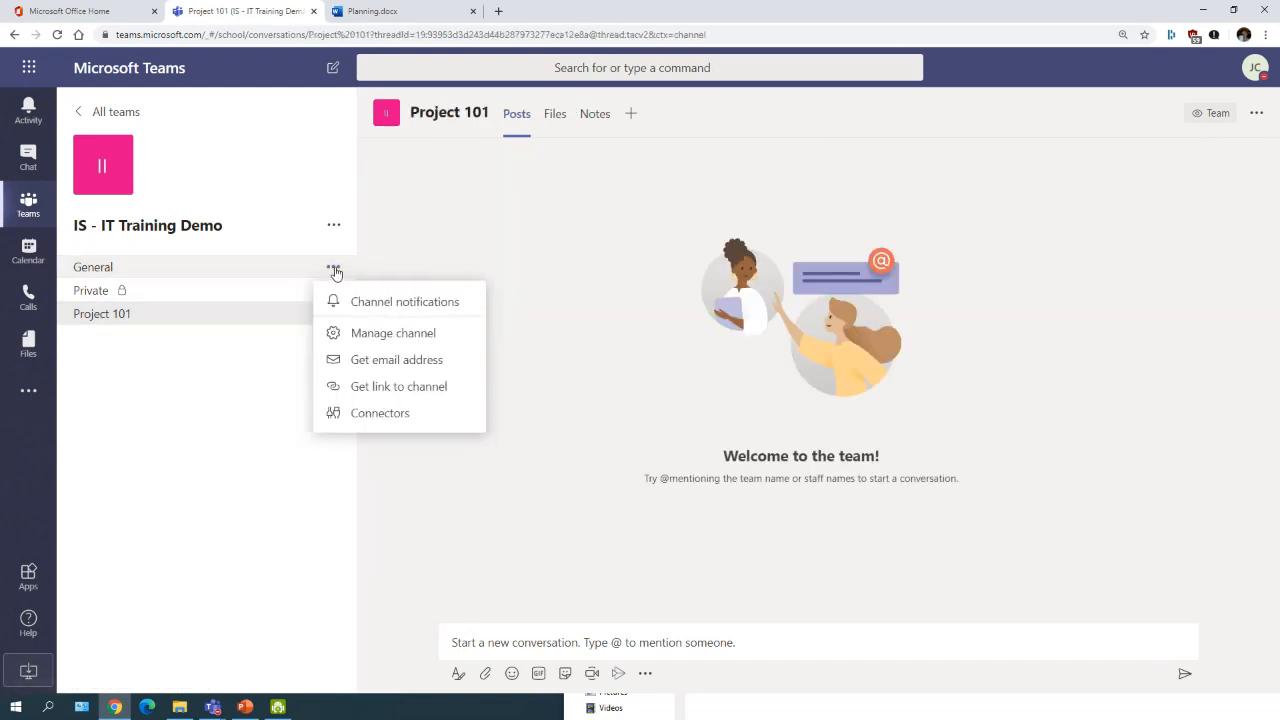
left_click(286, 320)
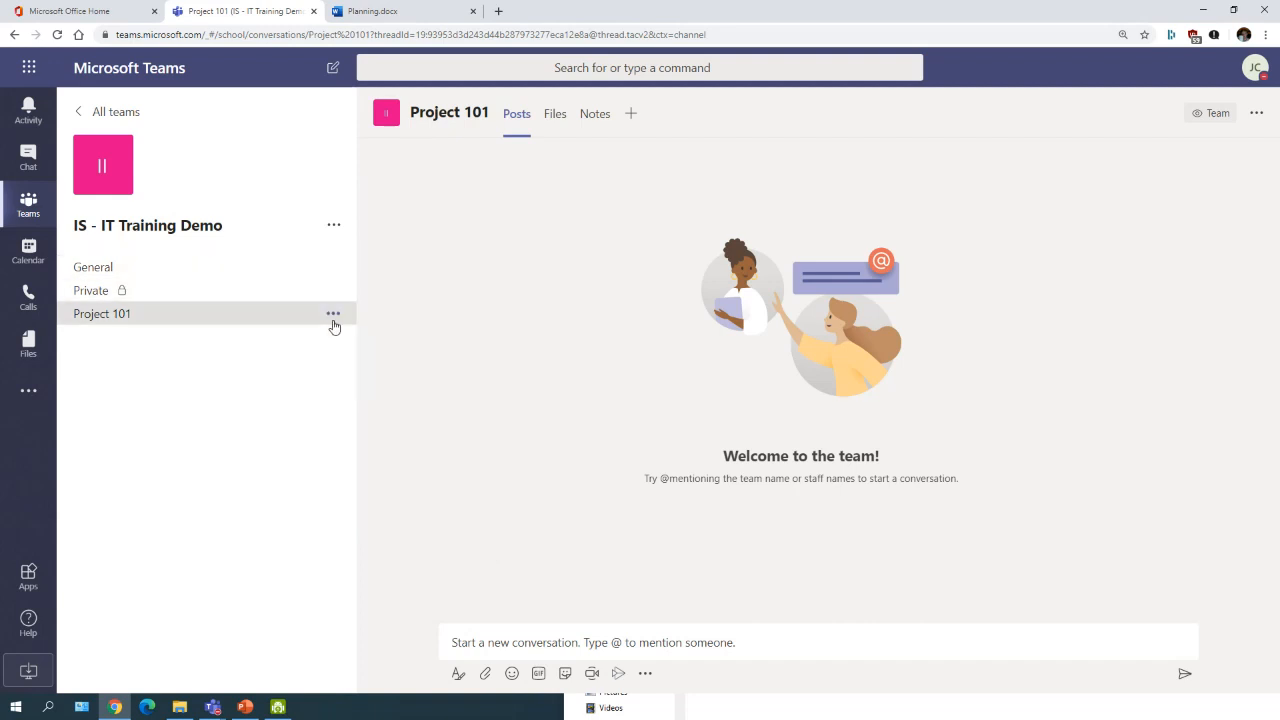
left_click(333, 316)
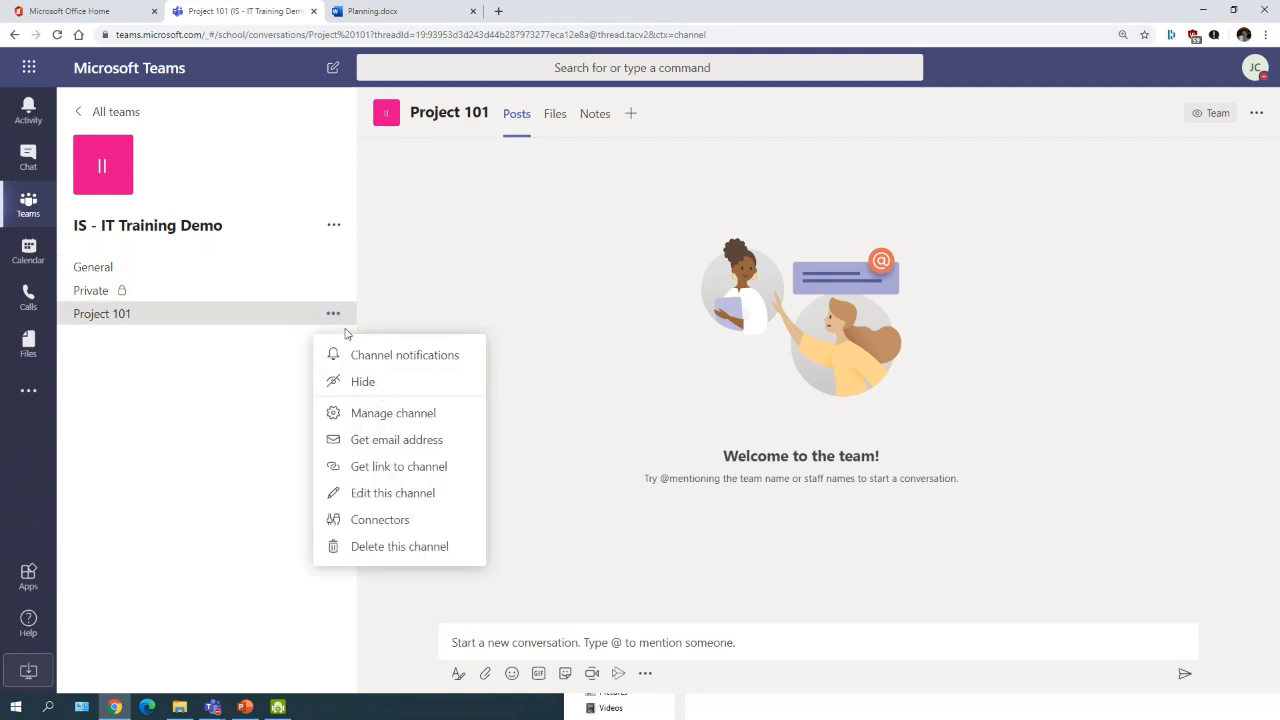
left_click(363, 382)
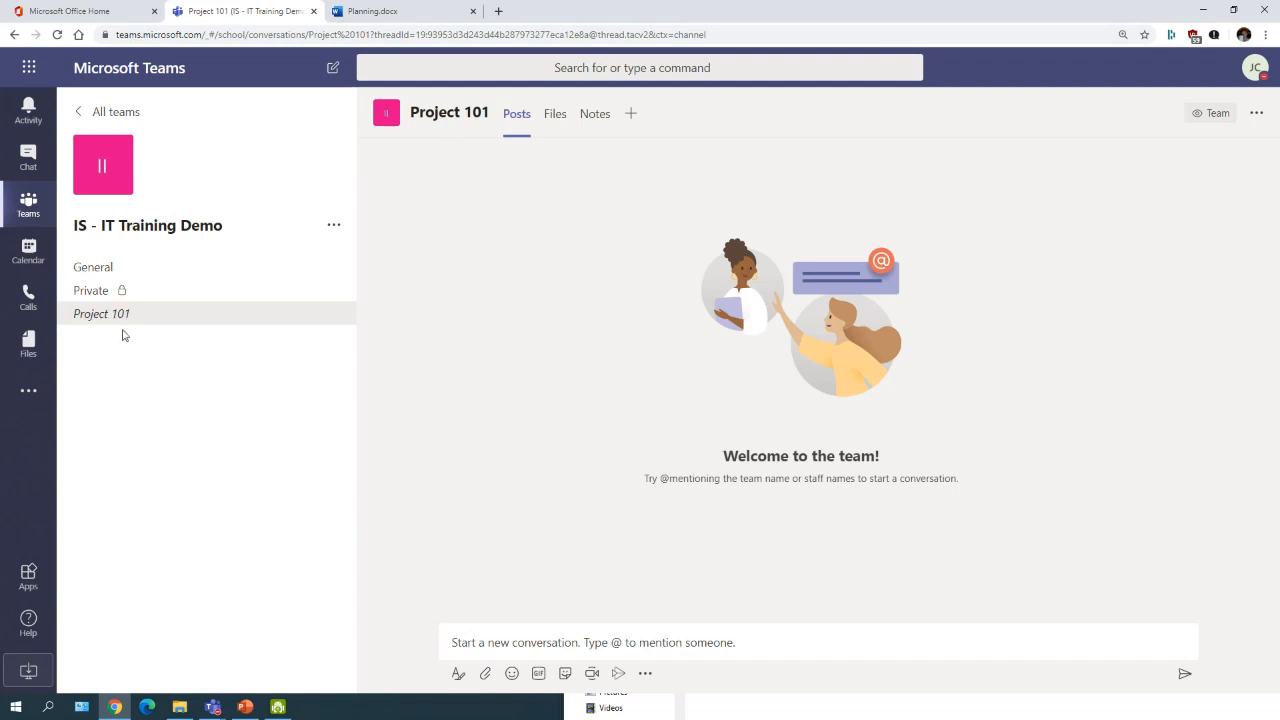
left_click(130, 267)
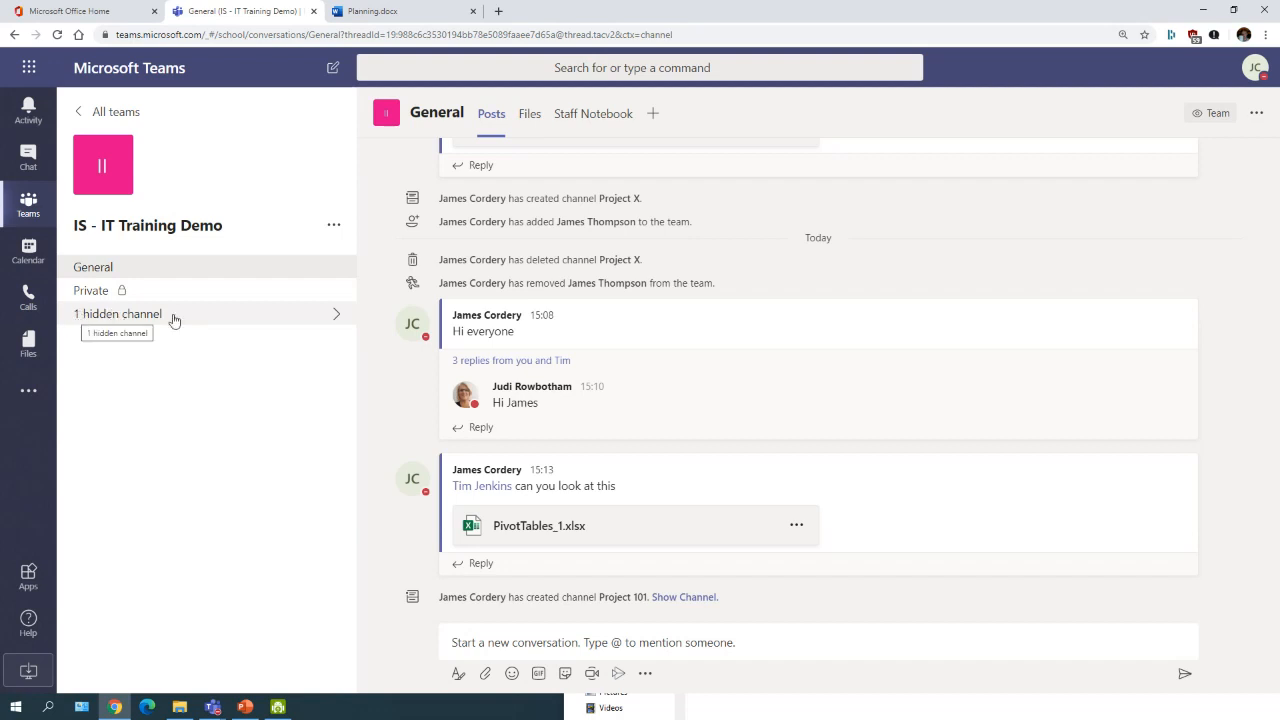
left_click(276, 323)
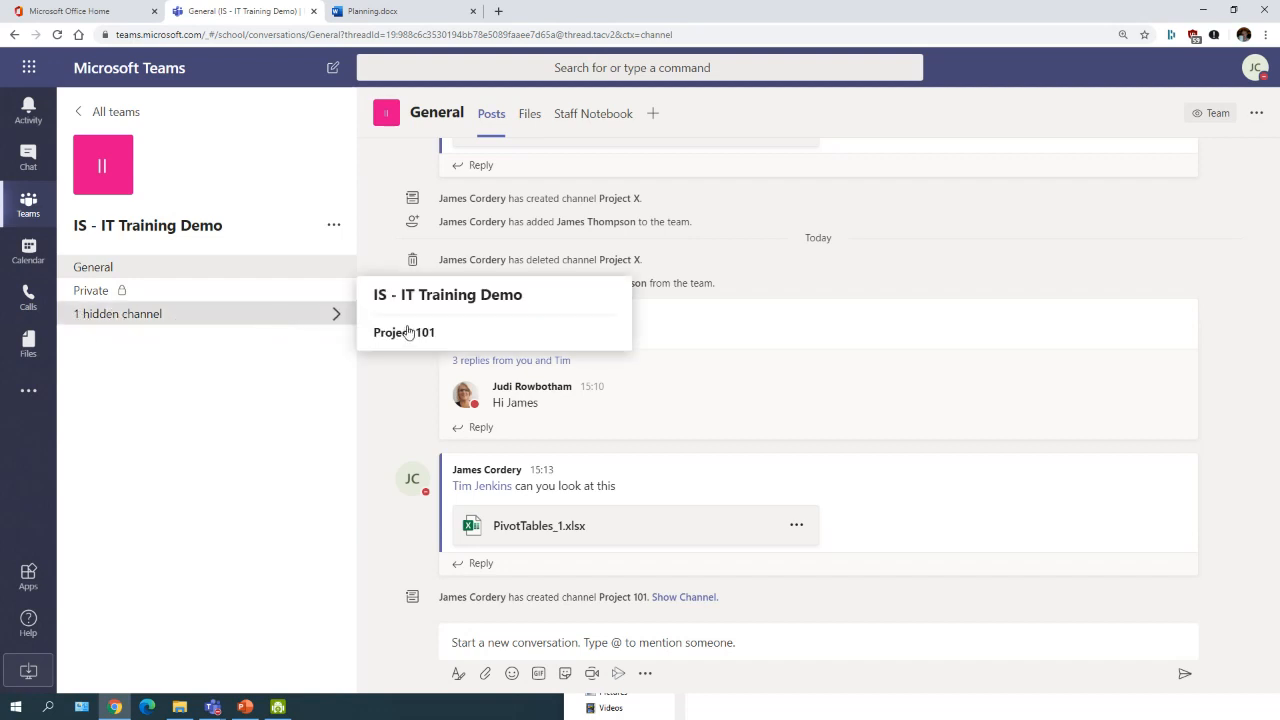
left_click(606, 332)
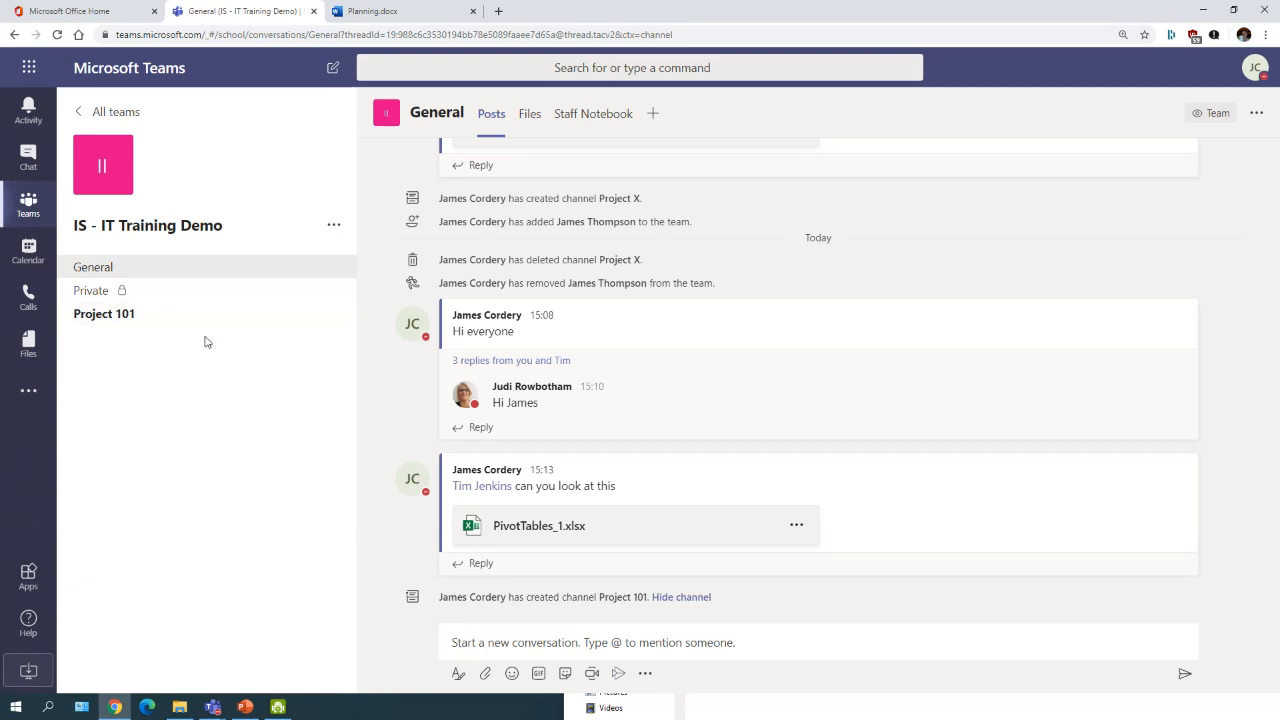
left_click(254, 318)
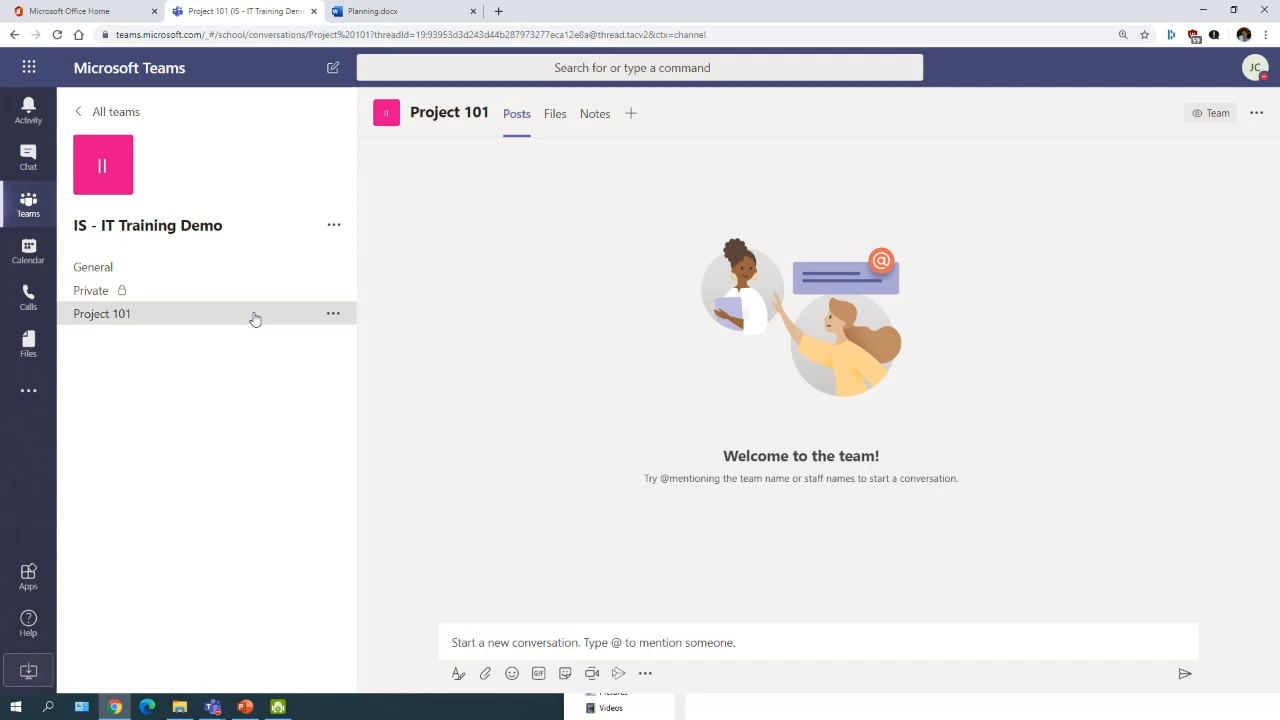
left_click(262, 268)
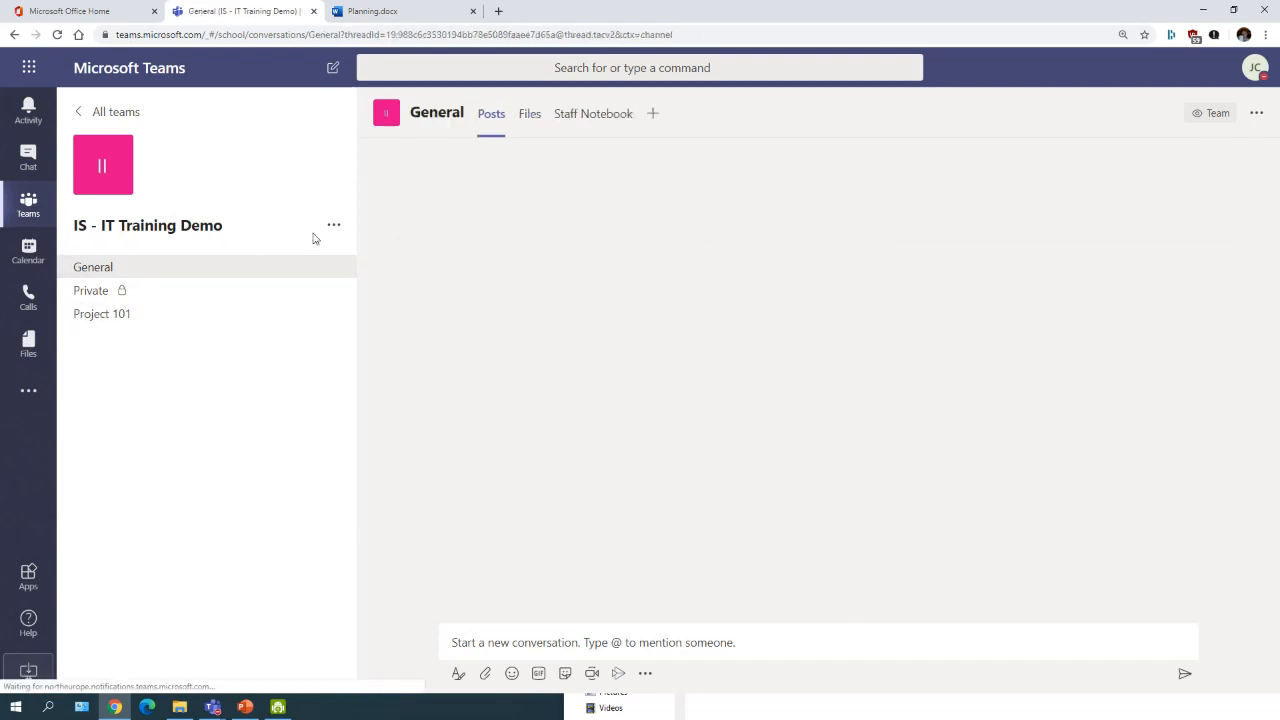
left_click(334, 228)
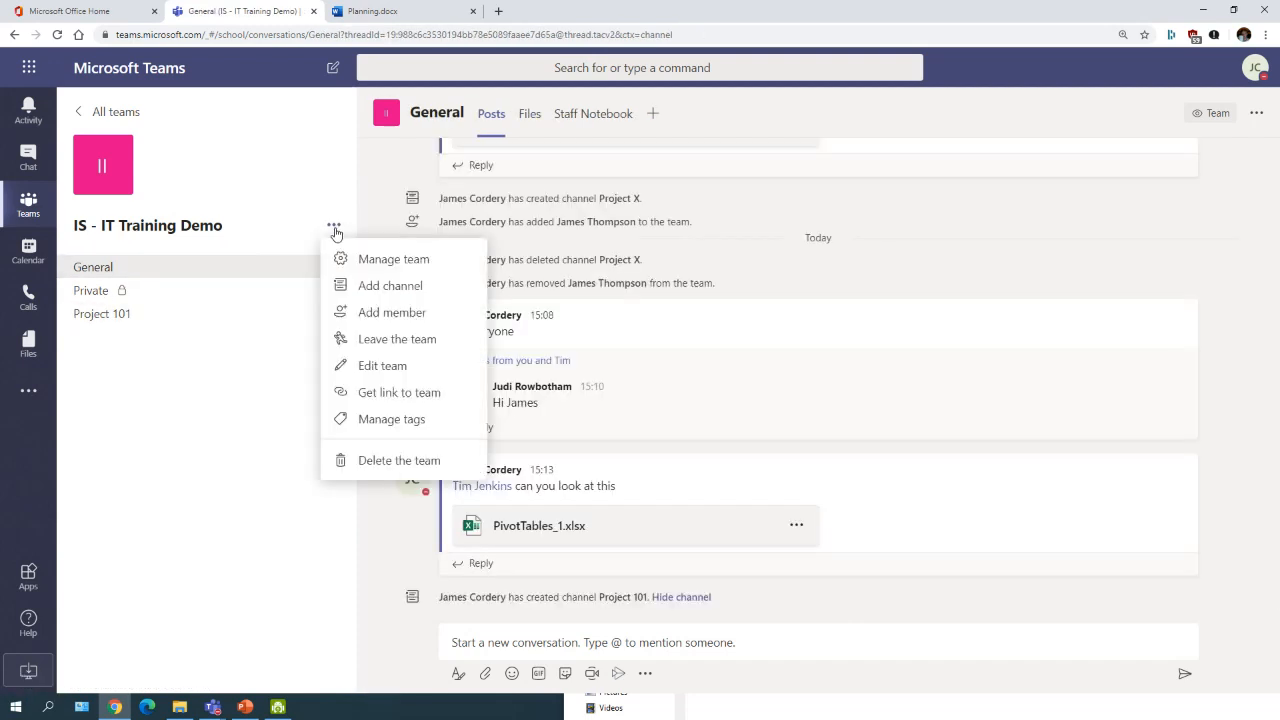
left_click(391, 289)
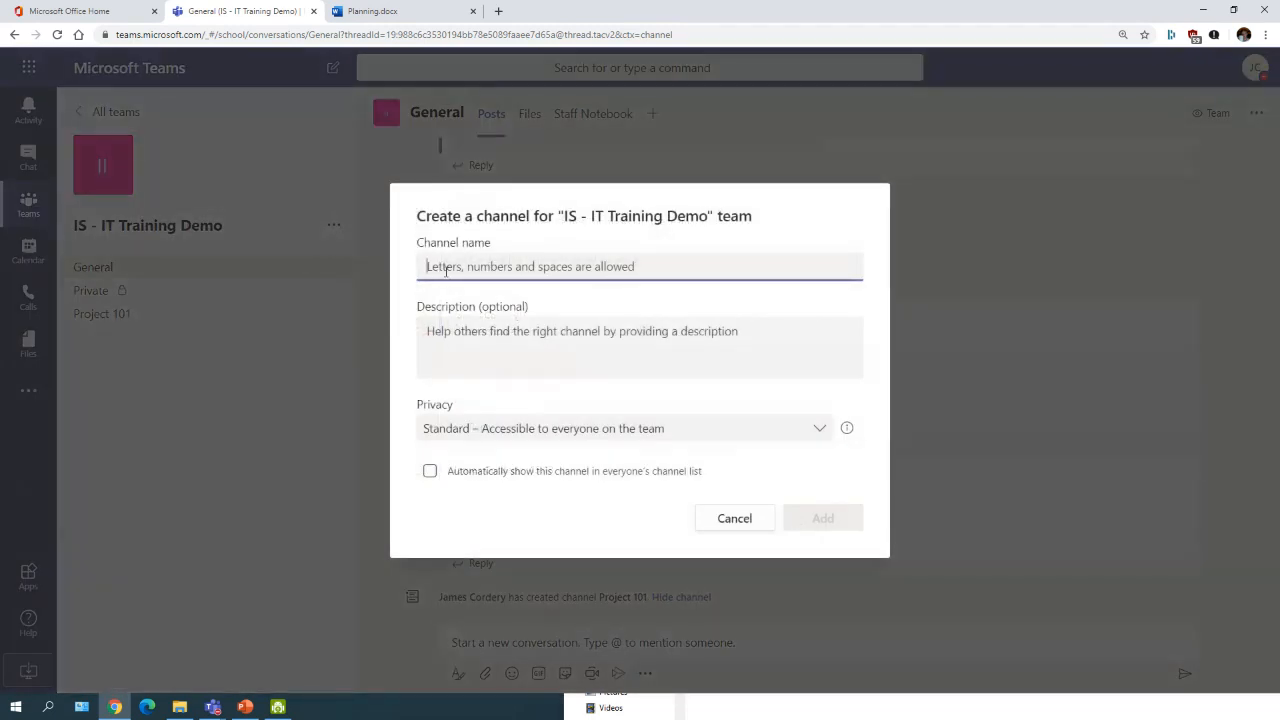
left_click(430, 474)
left_click(431, 476)
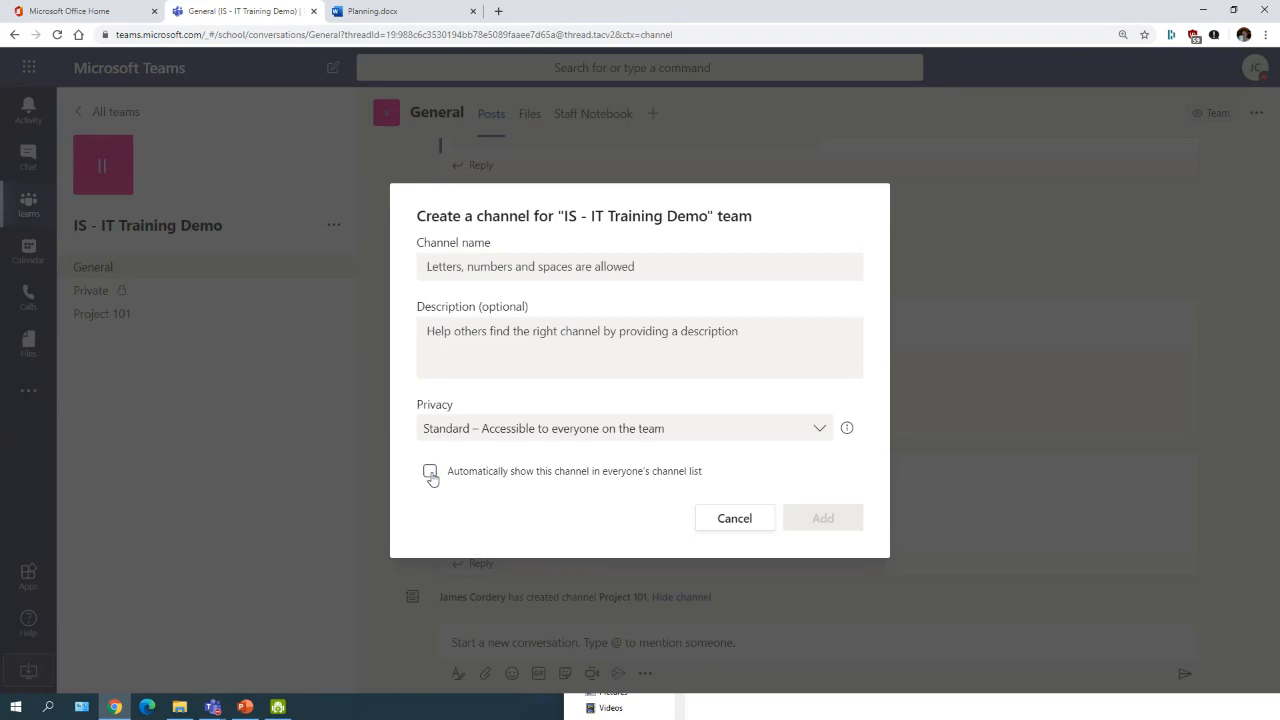
double_click(433, 474)
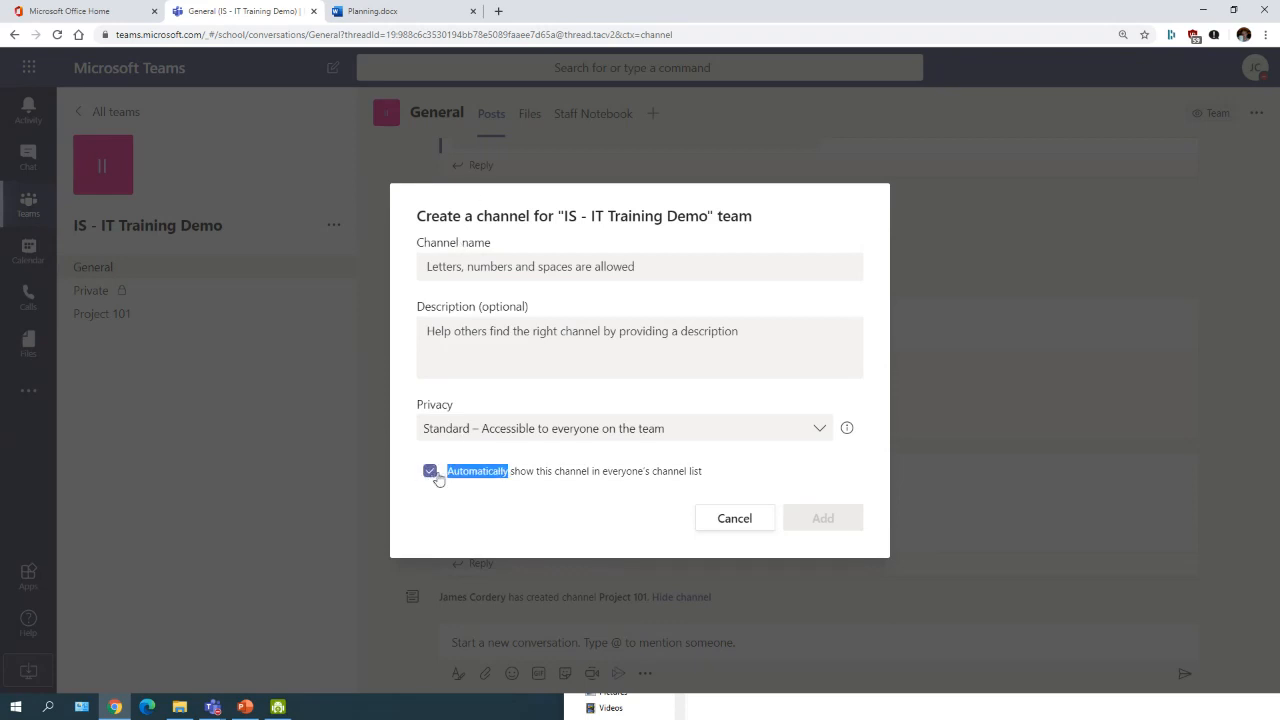
left_click(431, 474)
left_click(434, 496)
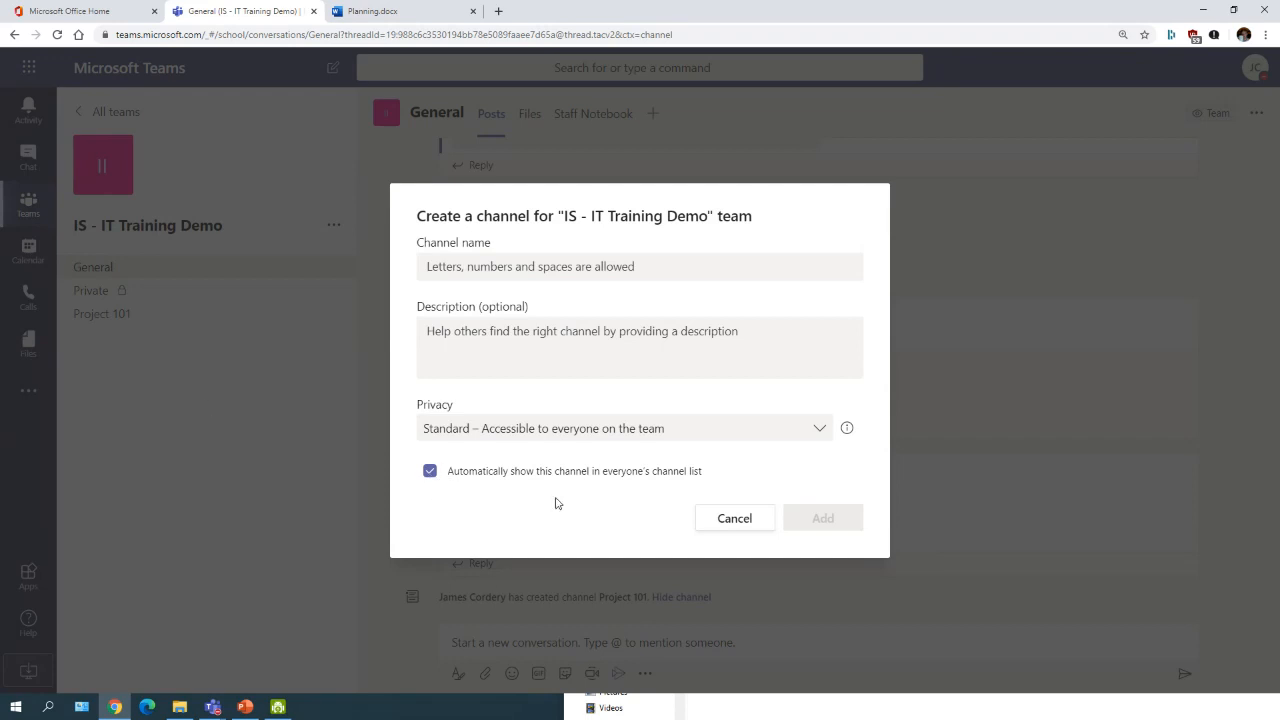
left_click(760, 521)
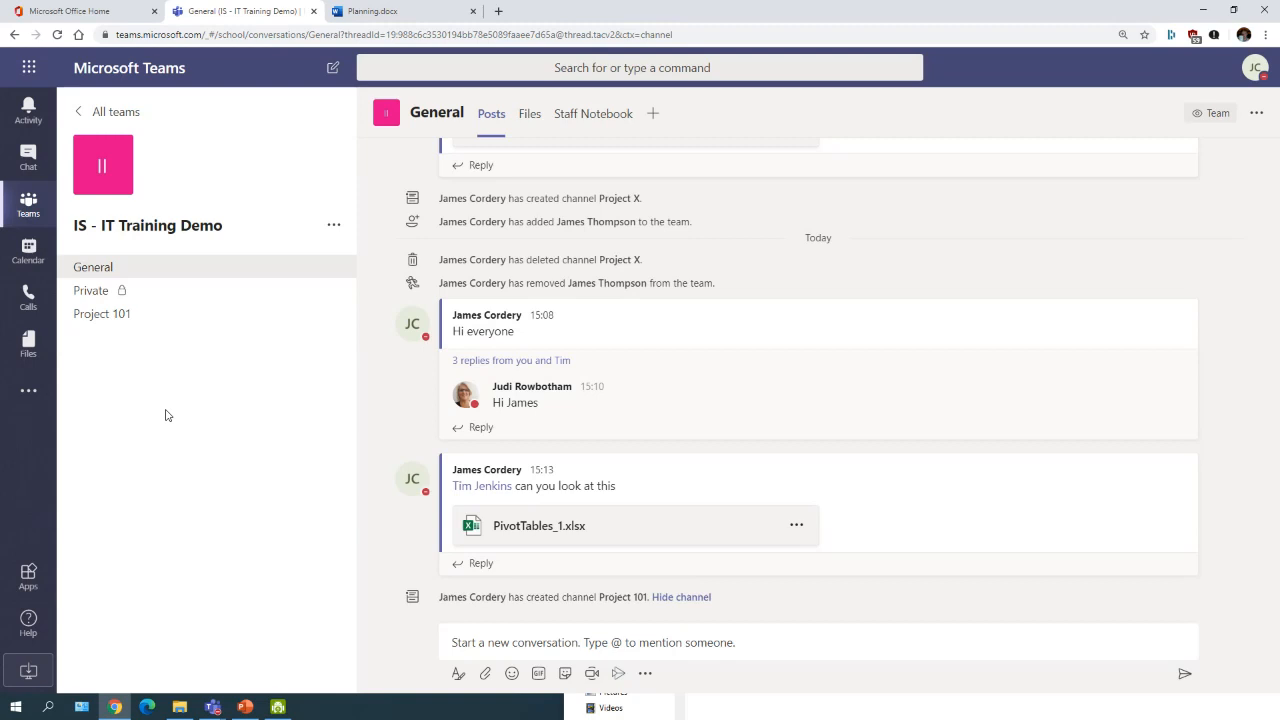
Step: In Manage team's Members and guests list, change the IT Training Manager's role to Owner
left_click(331, 230)
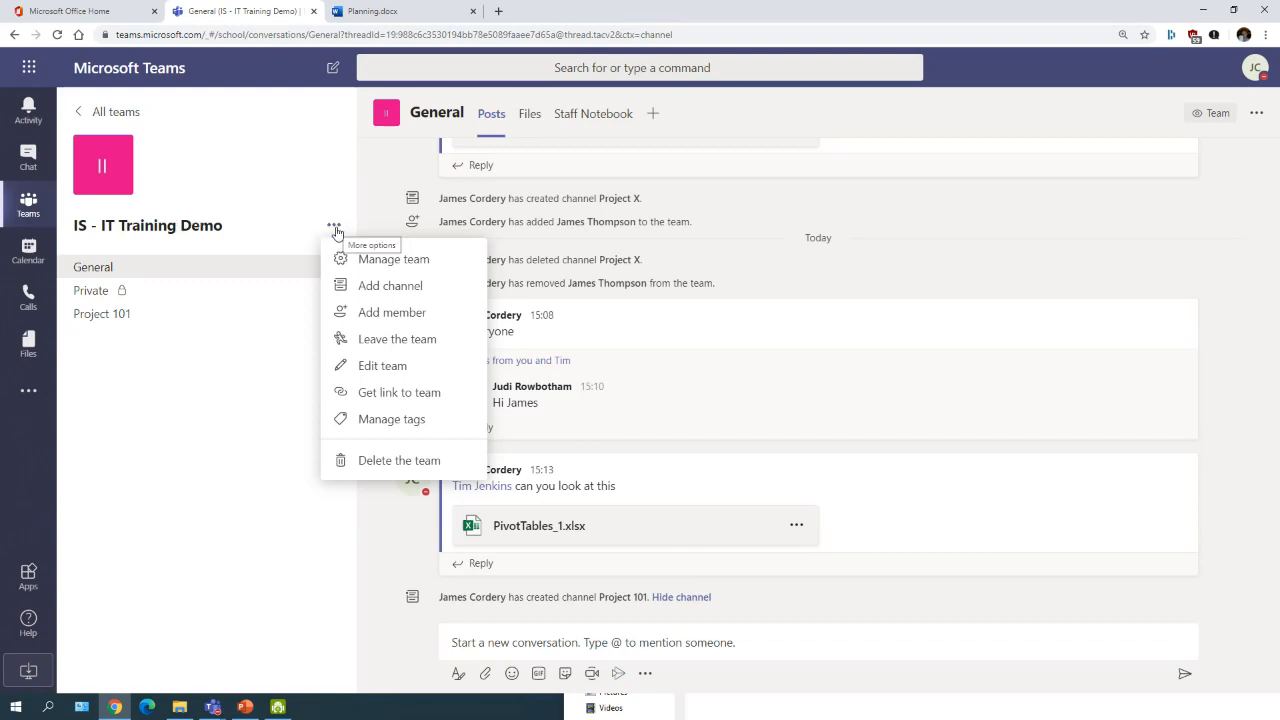
left_click(409, 262)
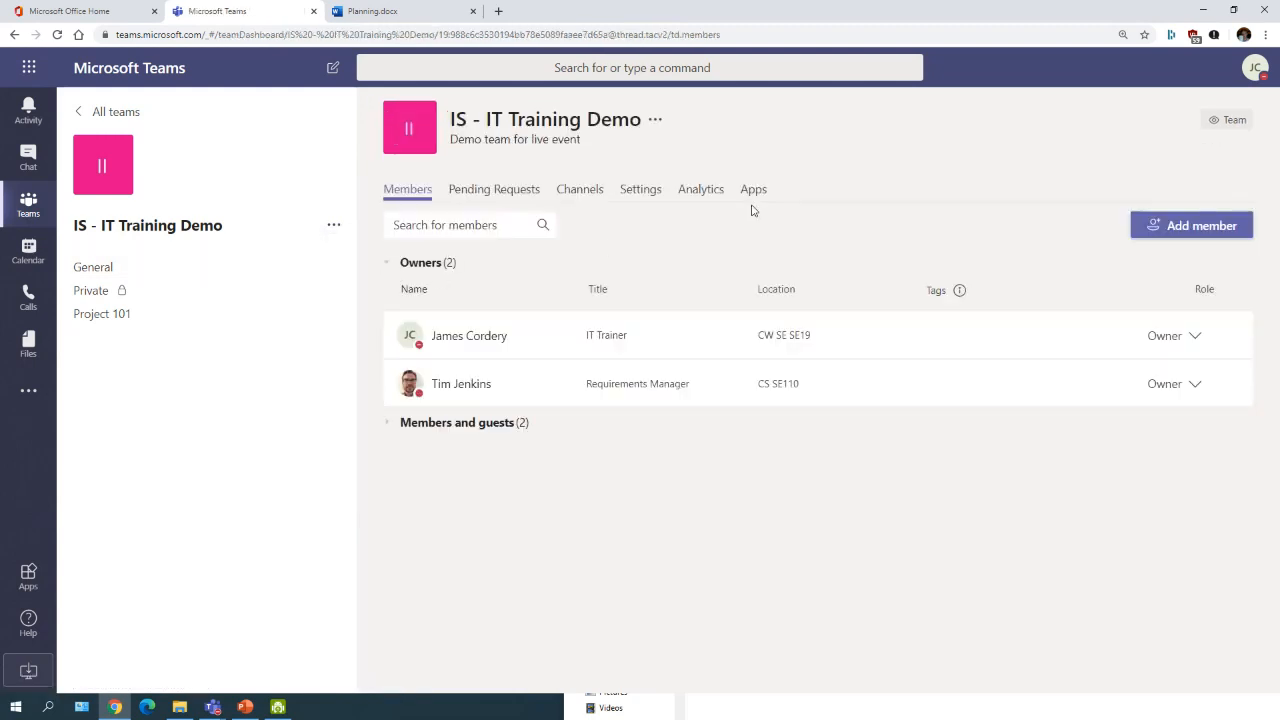
left_click(390, 428)
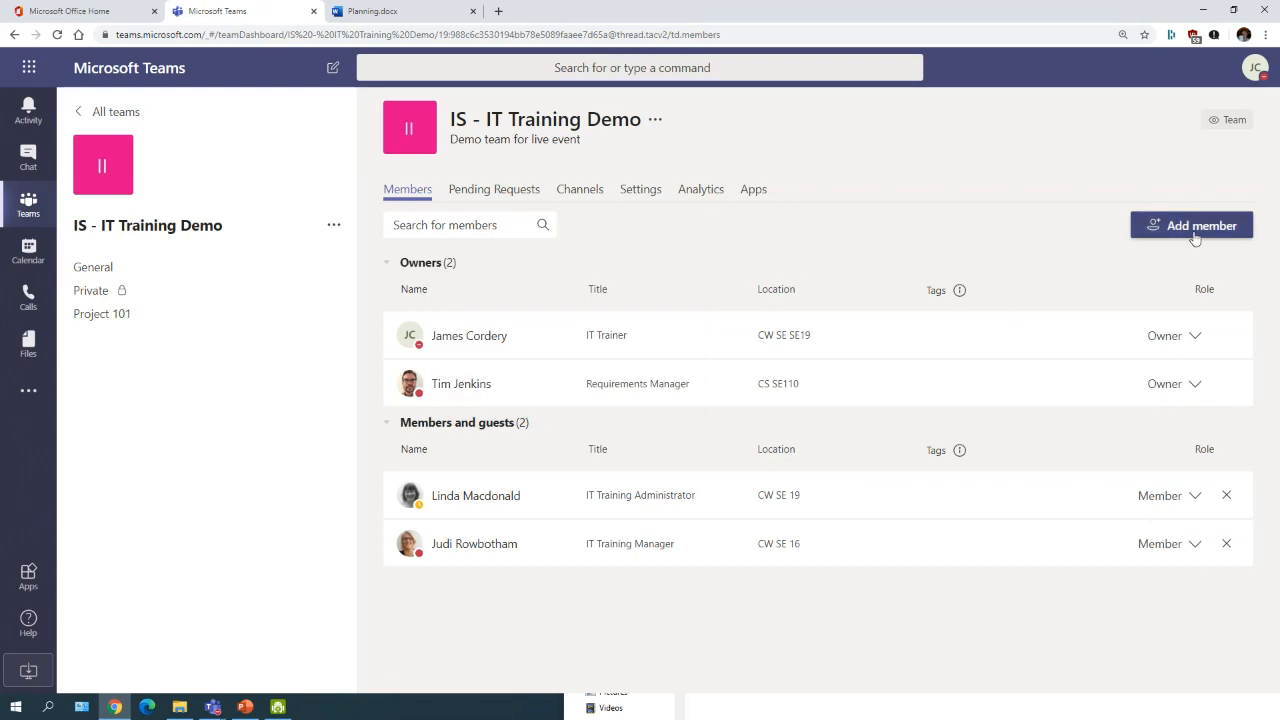
left_click(1192, 496)
left_click(1080, 594)
left_click(1194, 545)
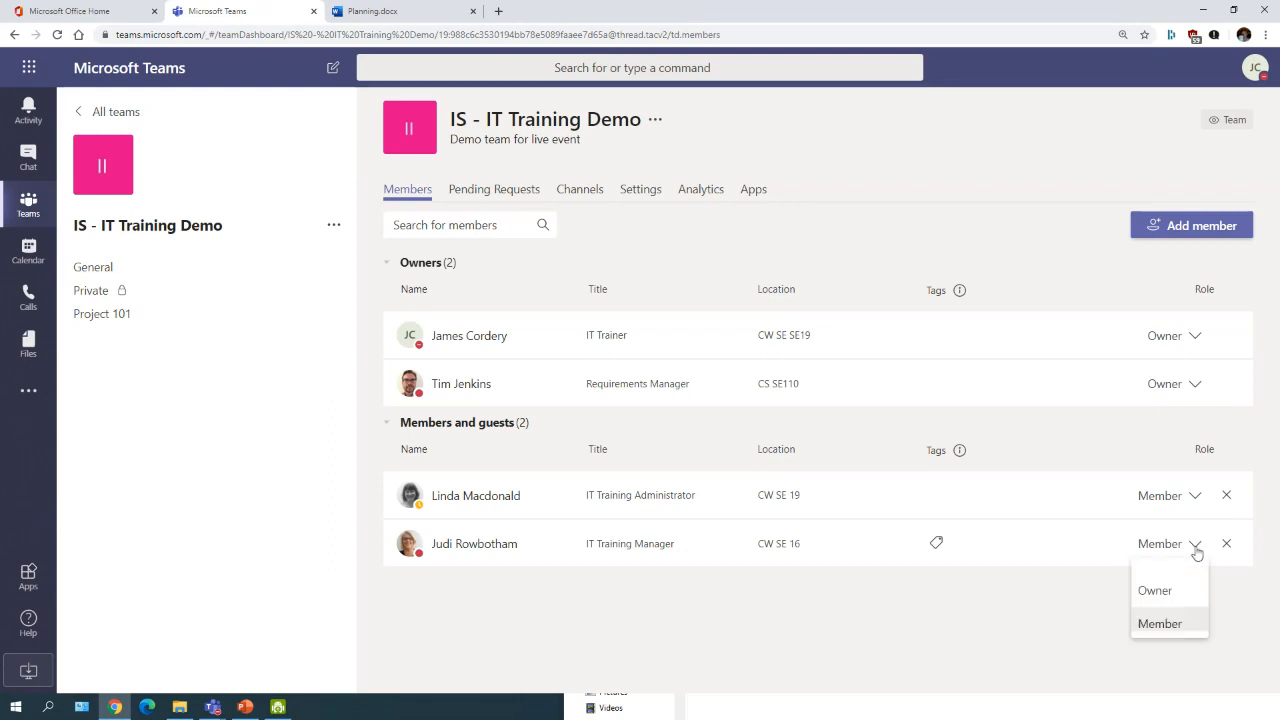
left_click(836, 616)
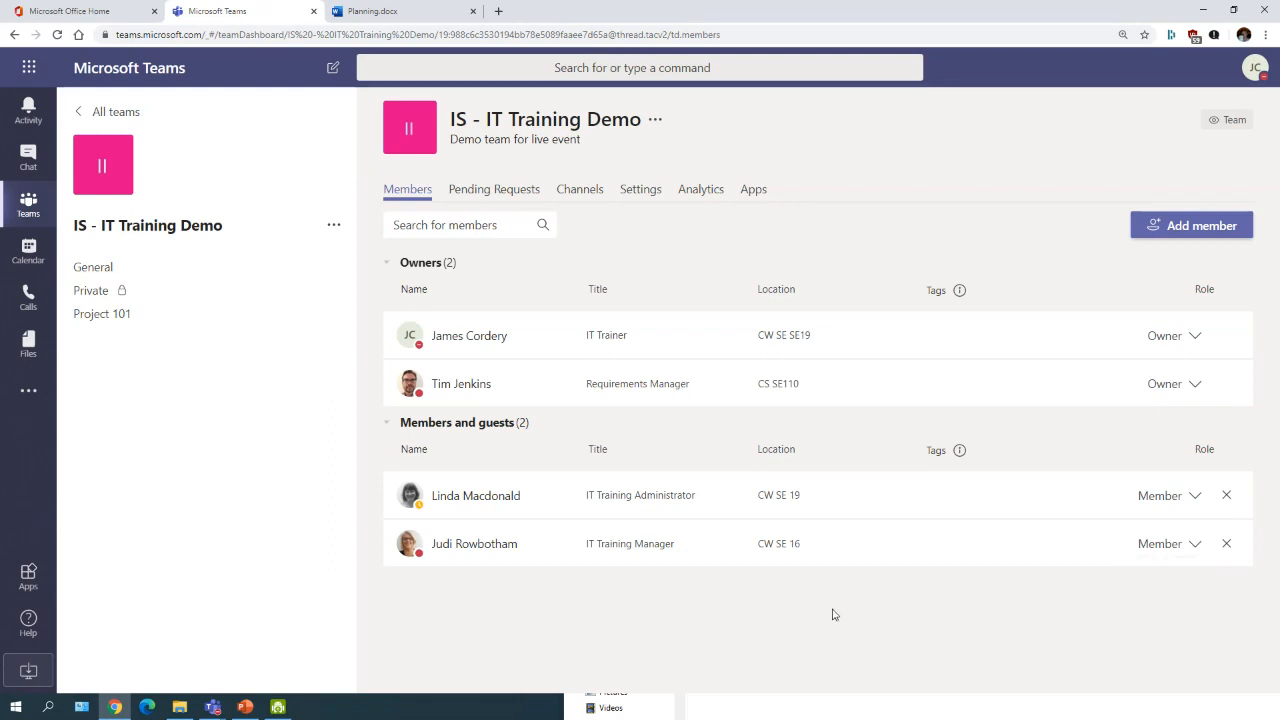
left_click(1194, 545)
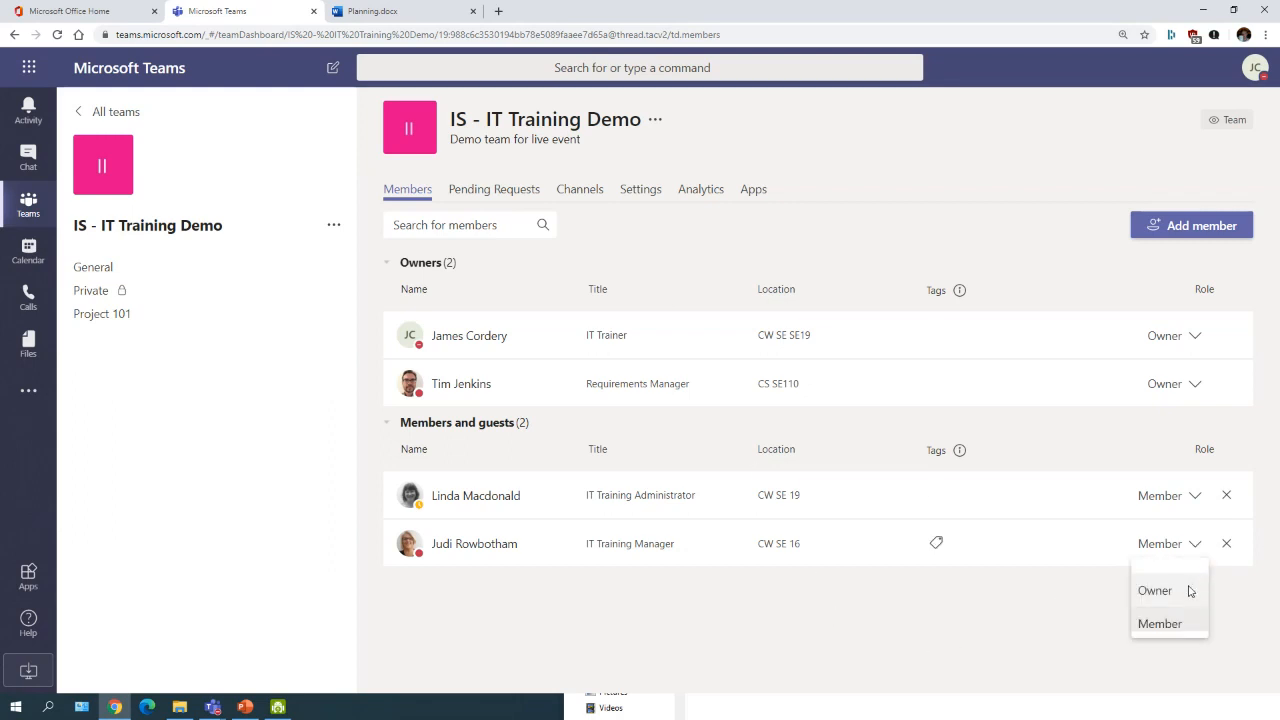
left_click(1192, 589)
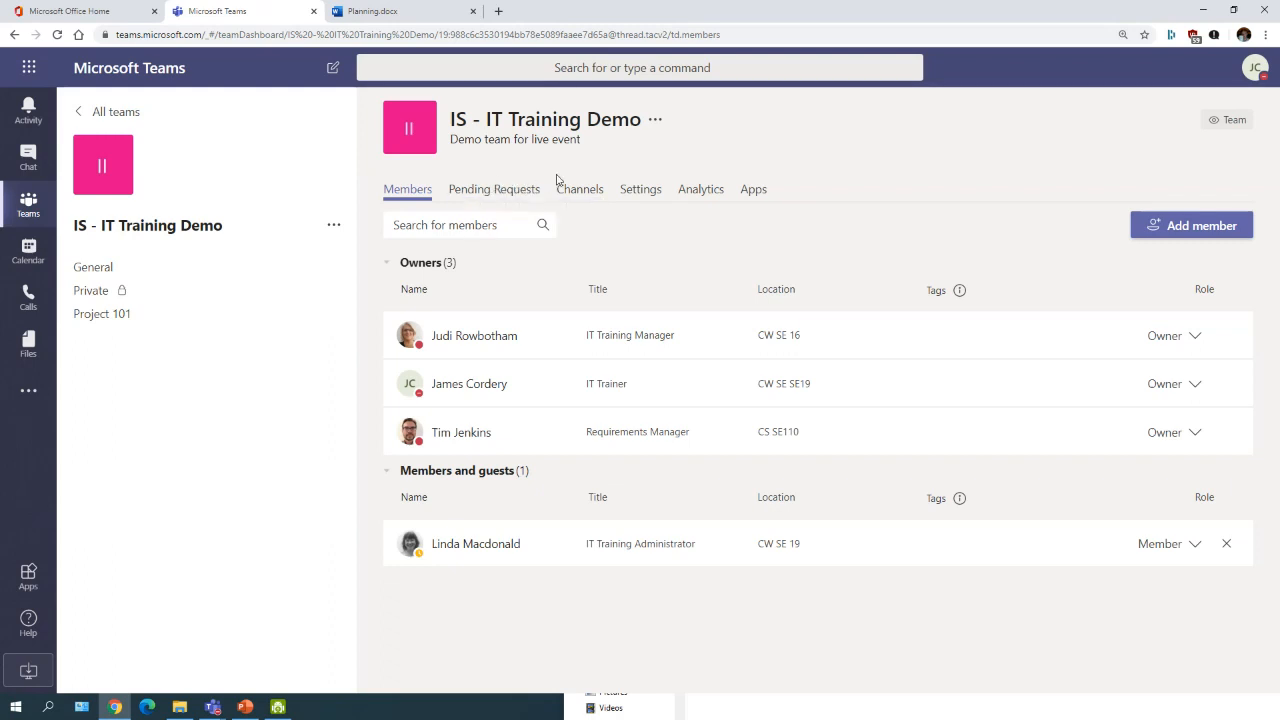
Step: Move from the Channels tab to the Settings tab of the team management page
left_click(586, 190)
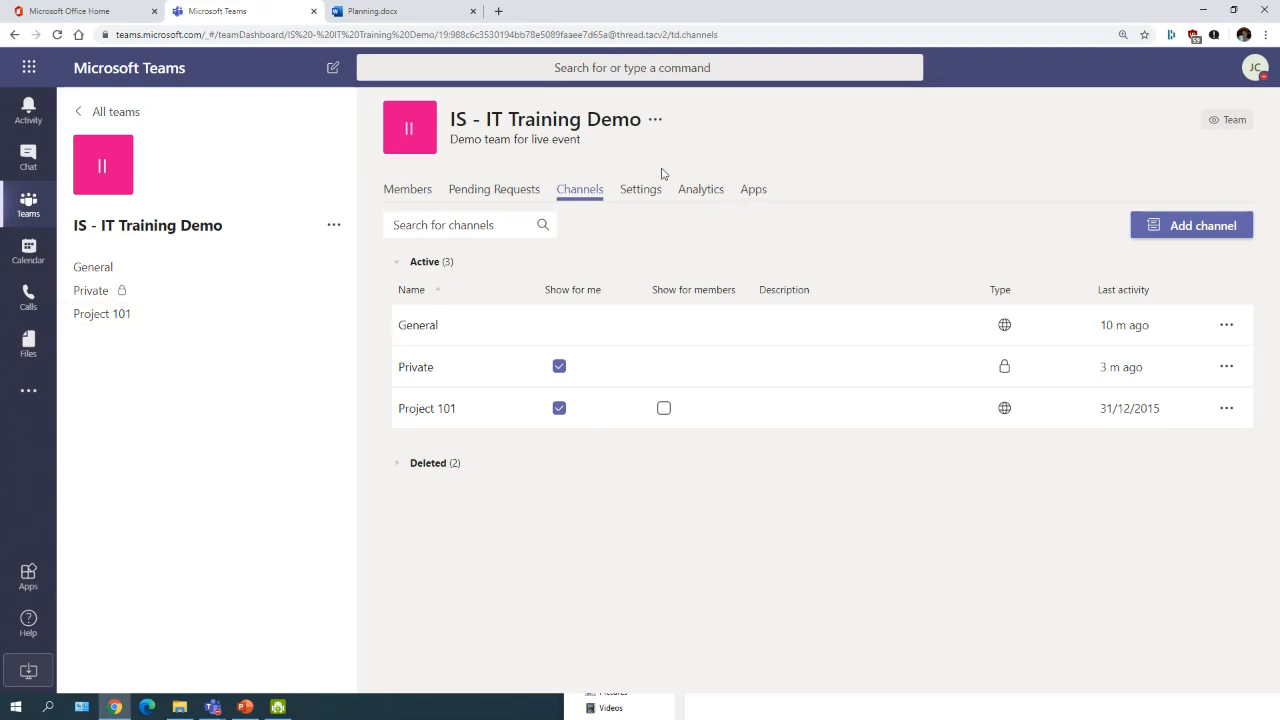
left_click(632, 193)
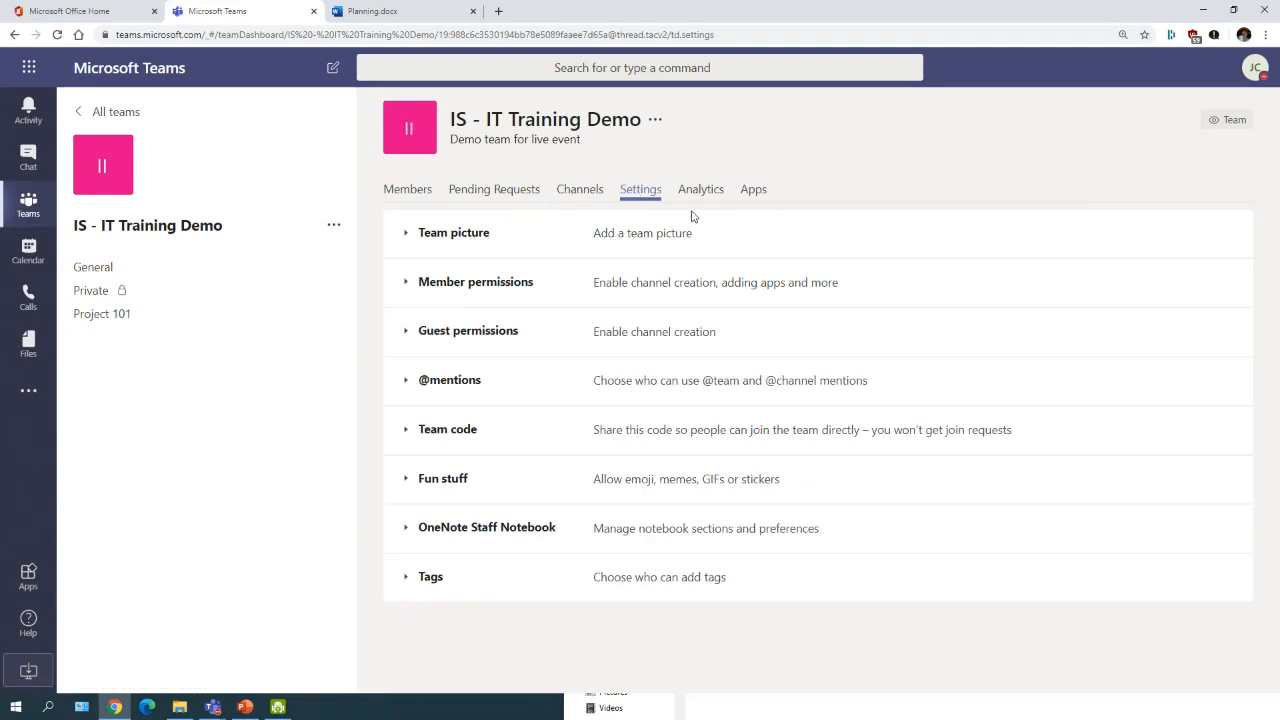
Step: Expand Member permissions, allow private channel creation, then clear the other member permission boxes
left_click(410, 290)
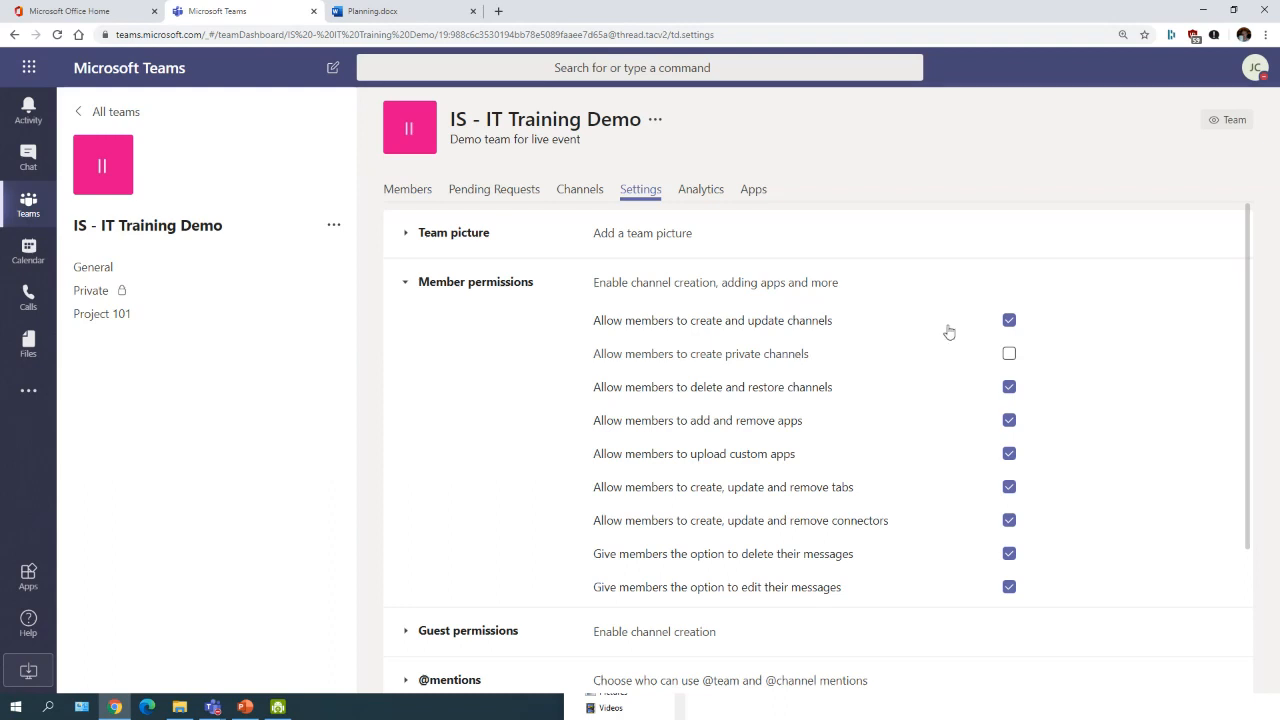
left_click(1008, 353)
left_click(1010, 588)
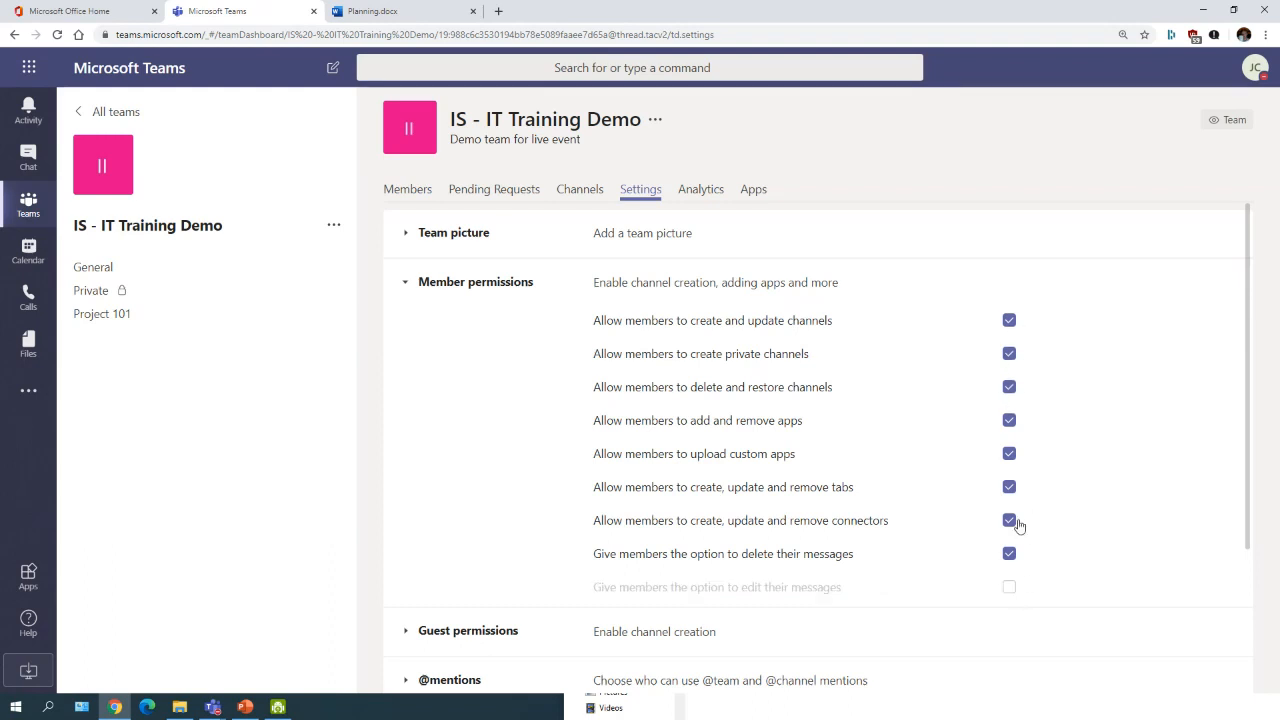
left_click(1009, 520)
left_click(1009, 487)
left_click(1009, 453)
left_click(1009, 420)
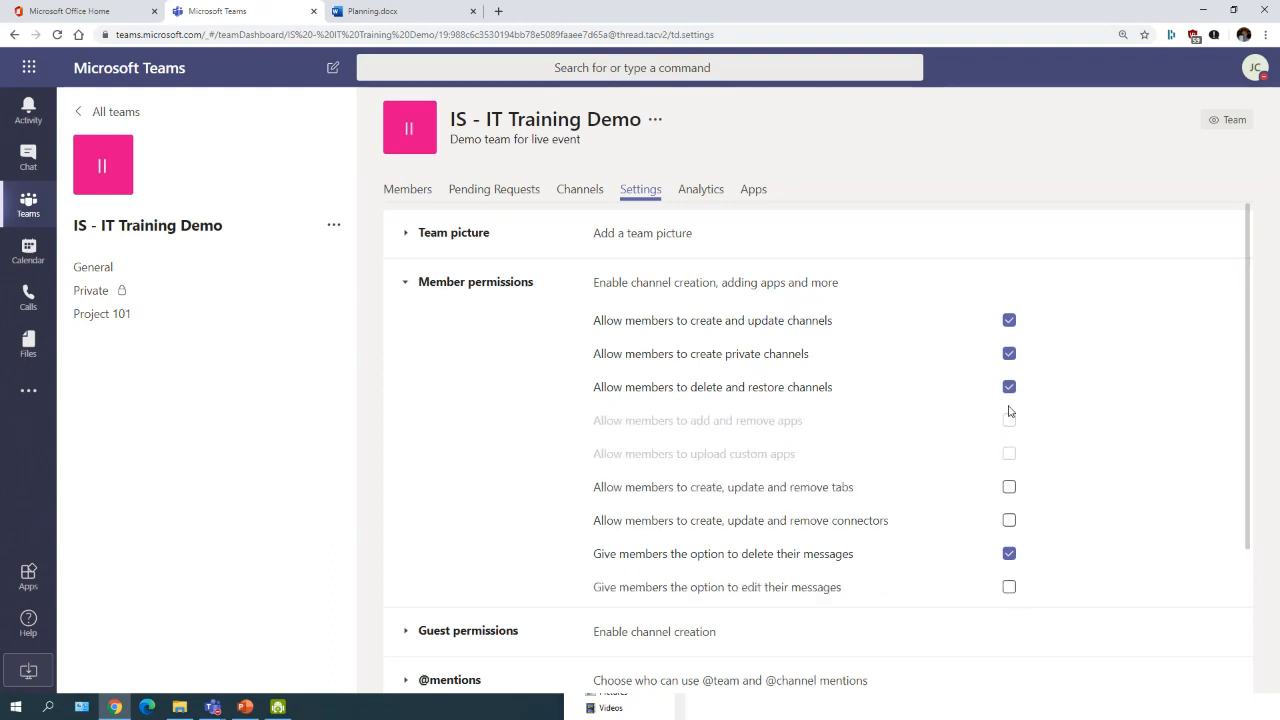
left_click(1009, 387)
left_click(1009, 355)
left_click(1009, 321)
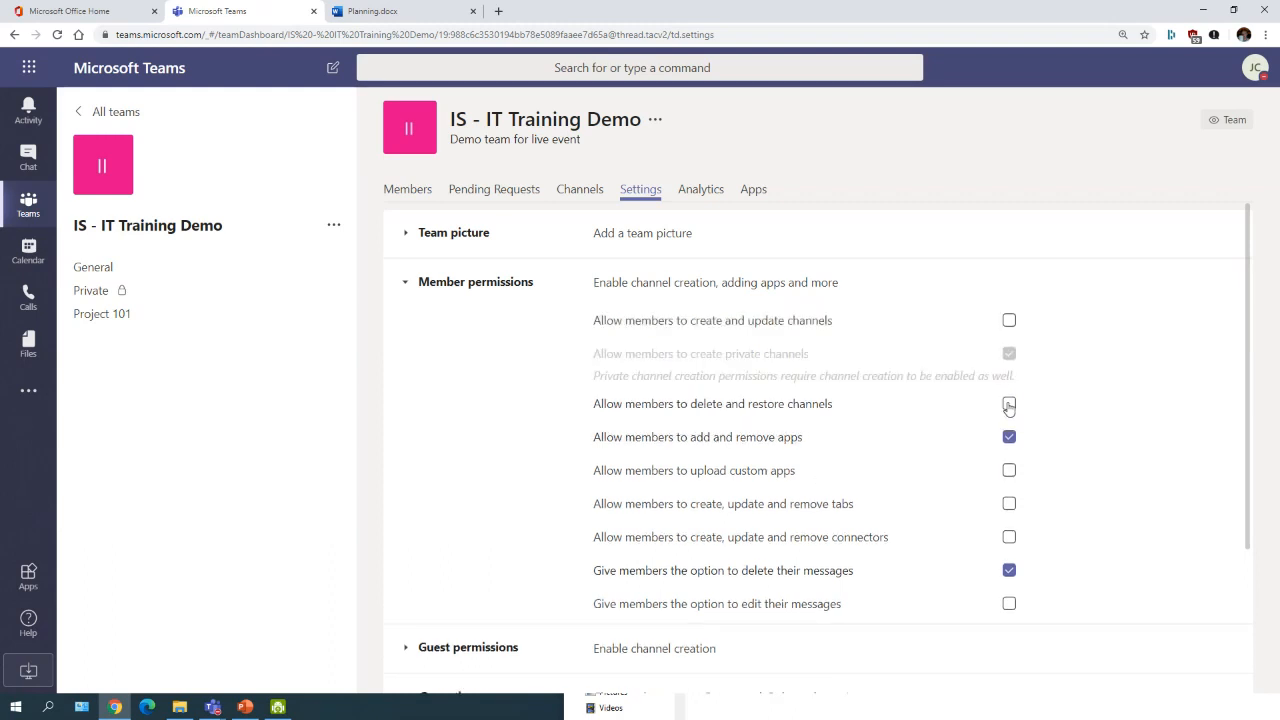
Step: Re-enable channel, custom-app, connector and message-edit permissions, leaving apps and tabs off; expand Guest permissions
left_click(1009, 439)
left_click(1009, 321)
left_click(1009, 388)
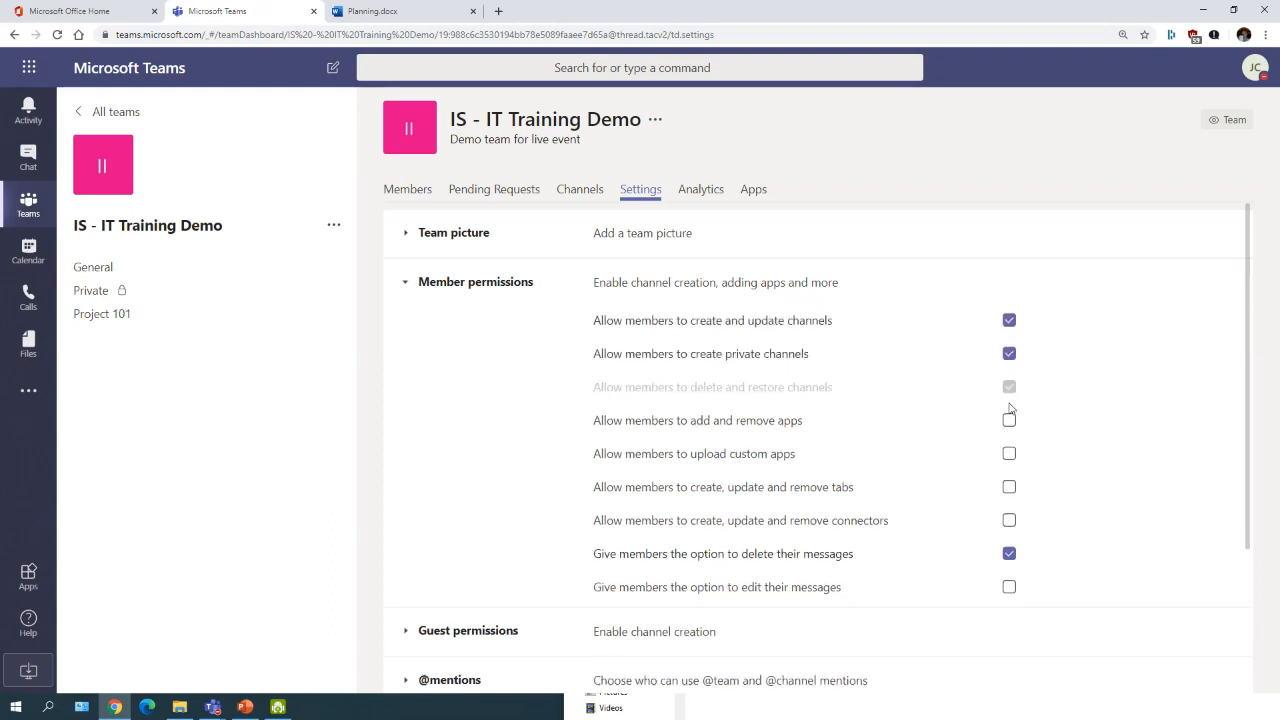
left_click(1009, 454)
left_click(1009, 520)
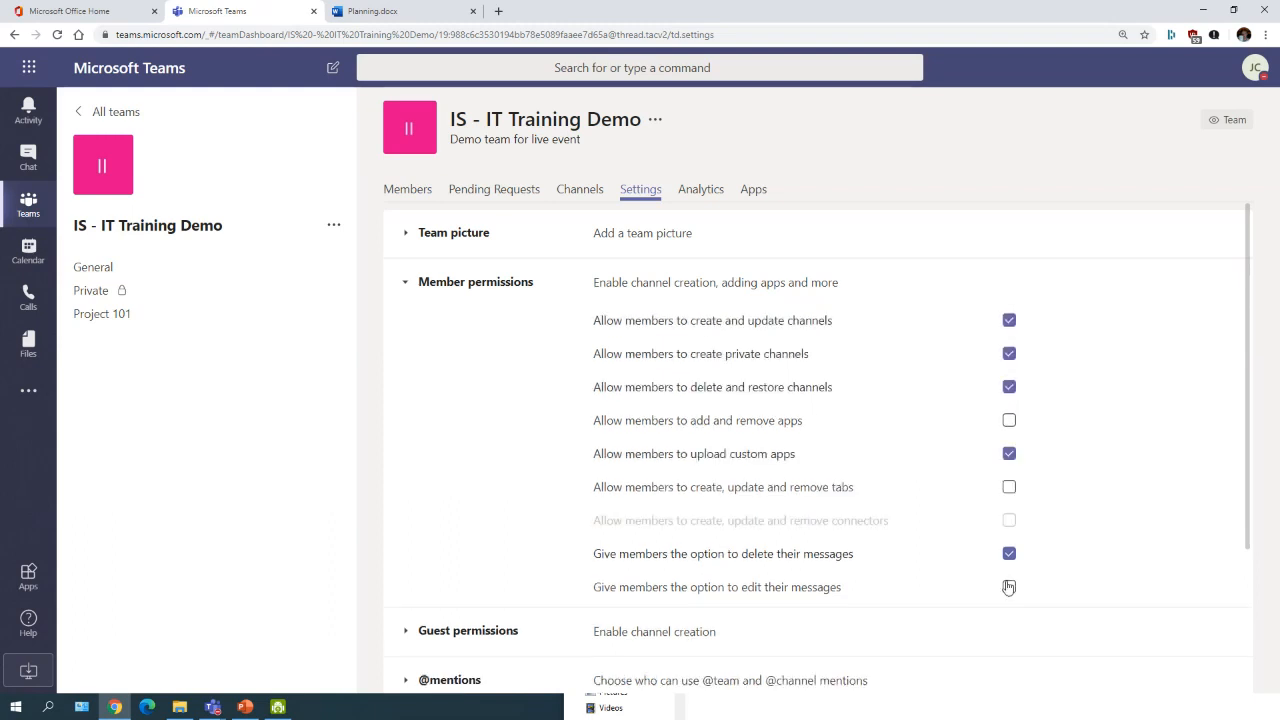
left_click(1009, 587)
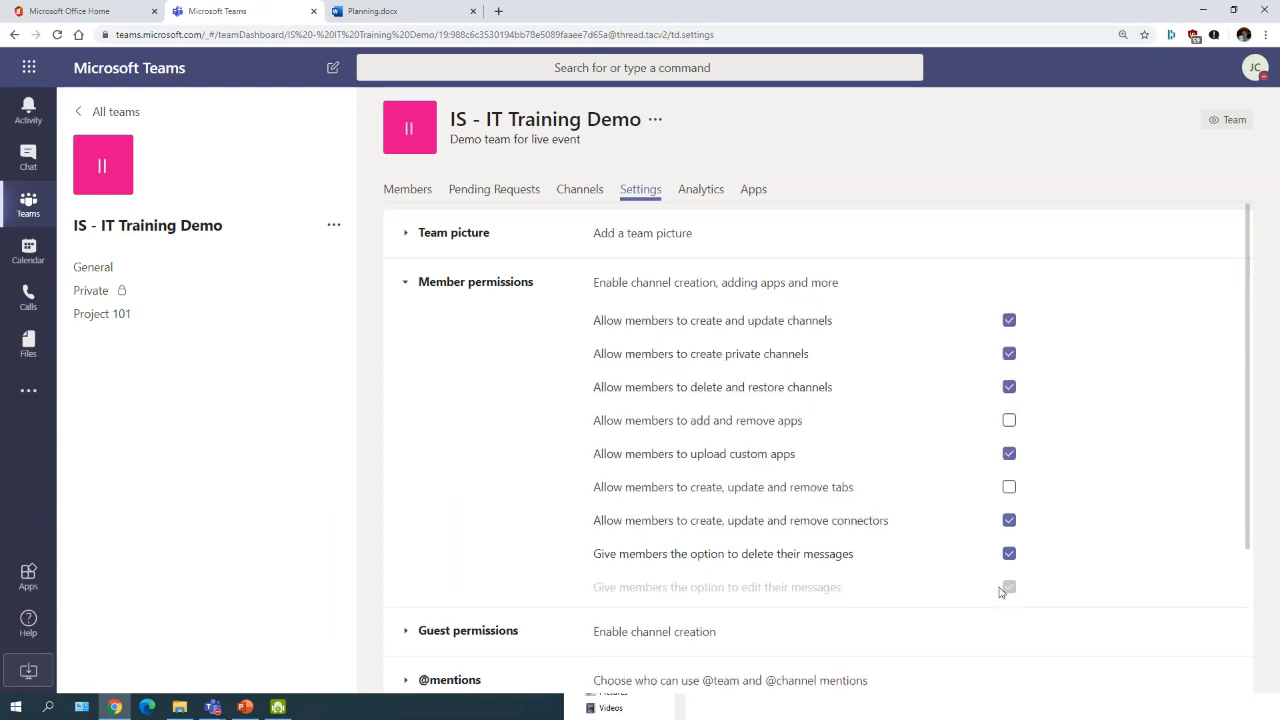
left_click(405, 284)
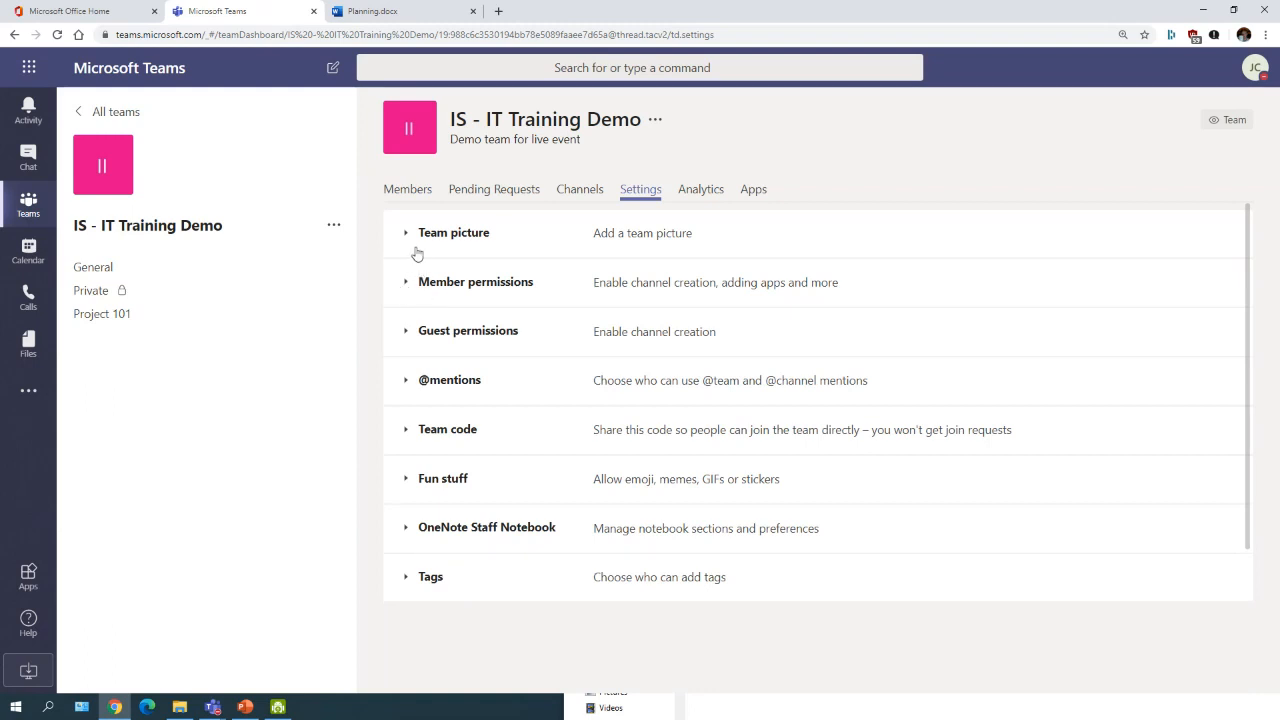
left_click(406, 334)
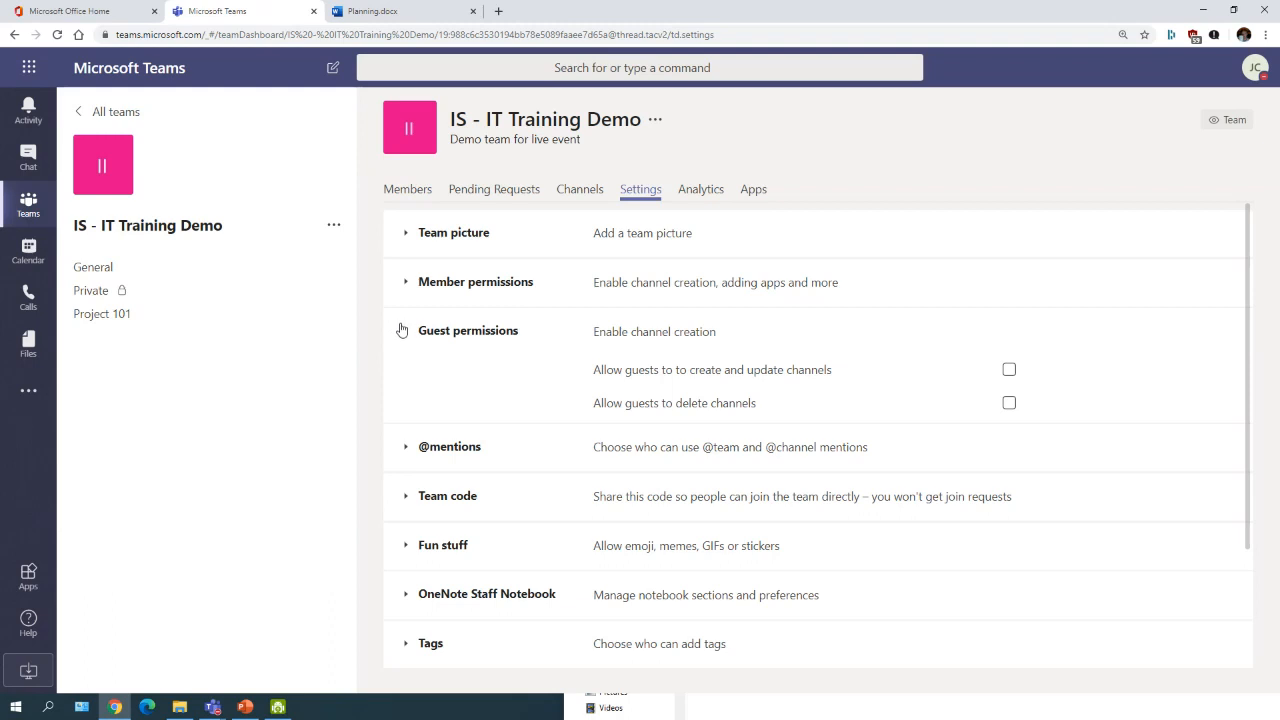
Step: Return to the Members tab, enter then clear a guest's e-mail in Add members, adding nobody
left_click(402, 188)
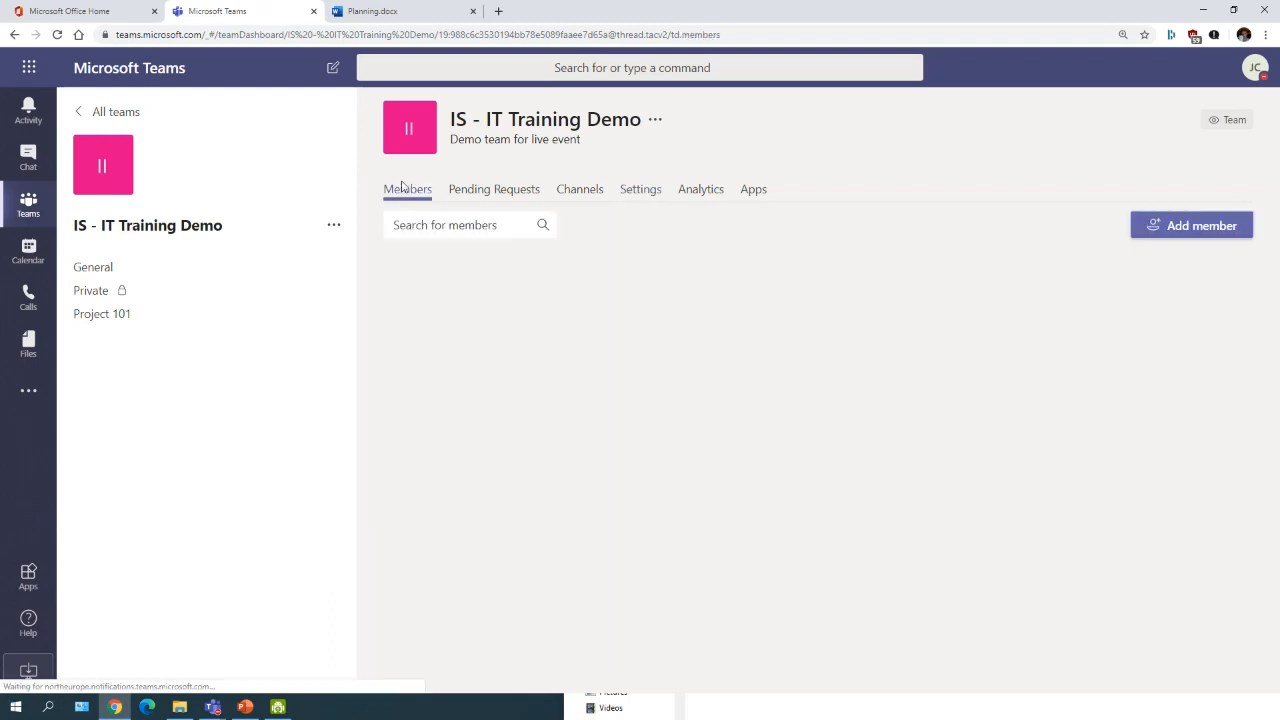
left_click(1205, 227)
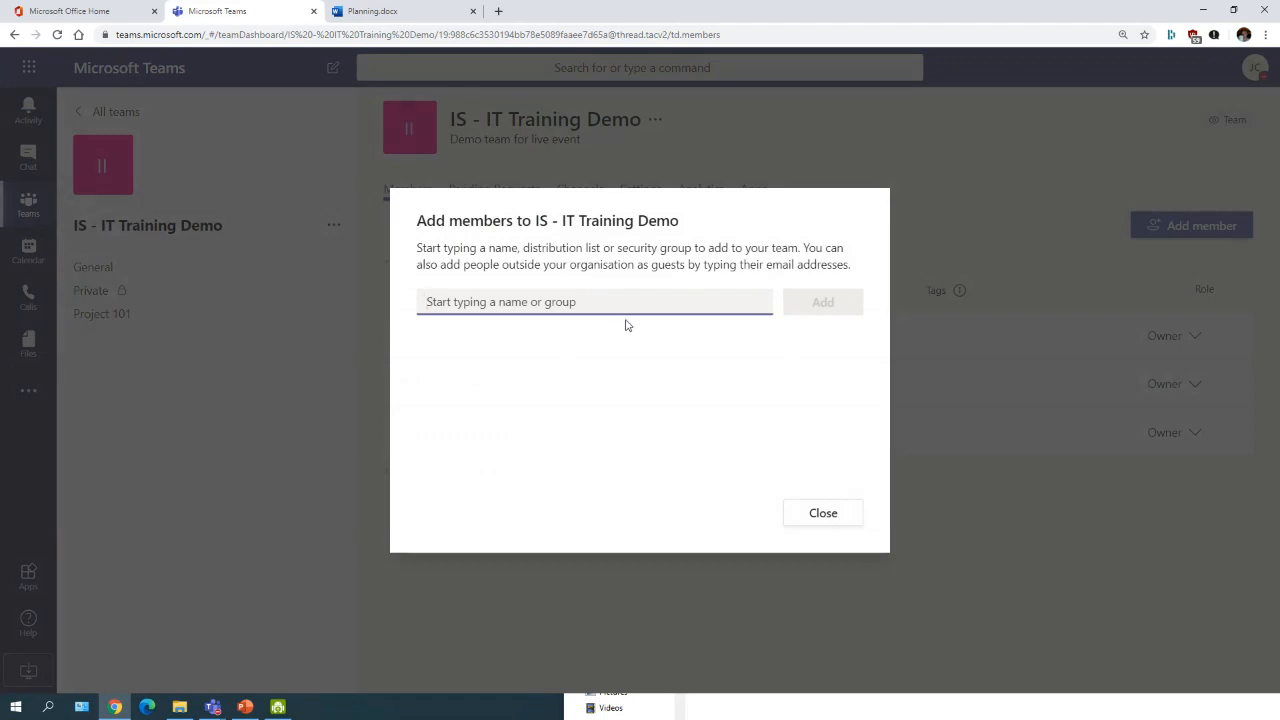
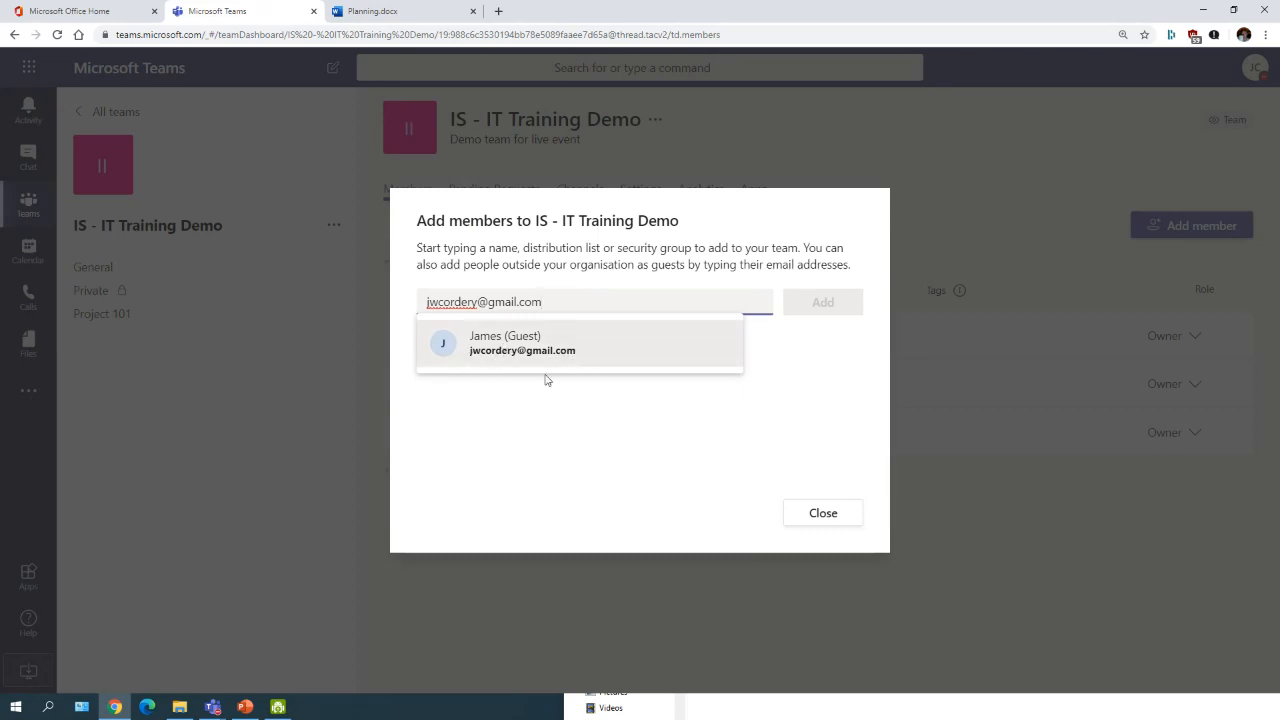
left_click_drag(556, 302, 371, 304)
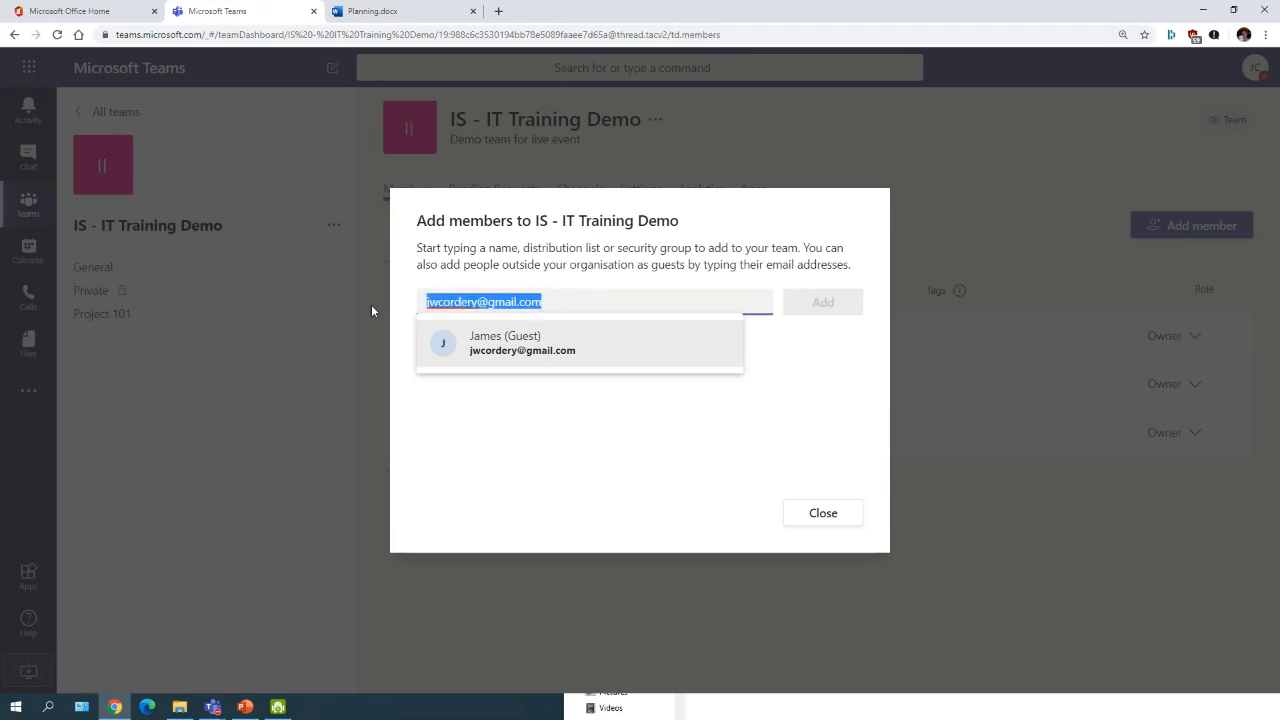
key("BackSpace")
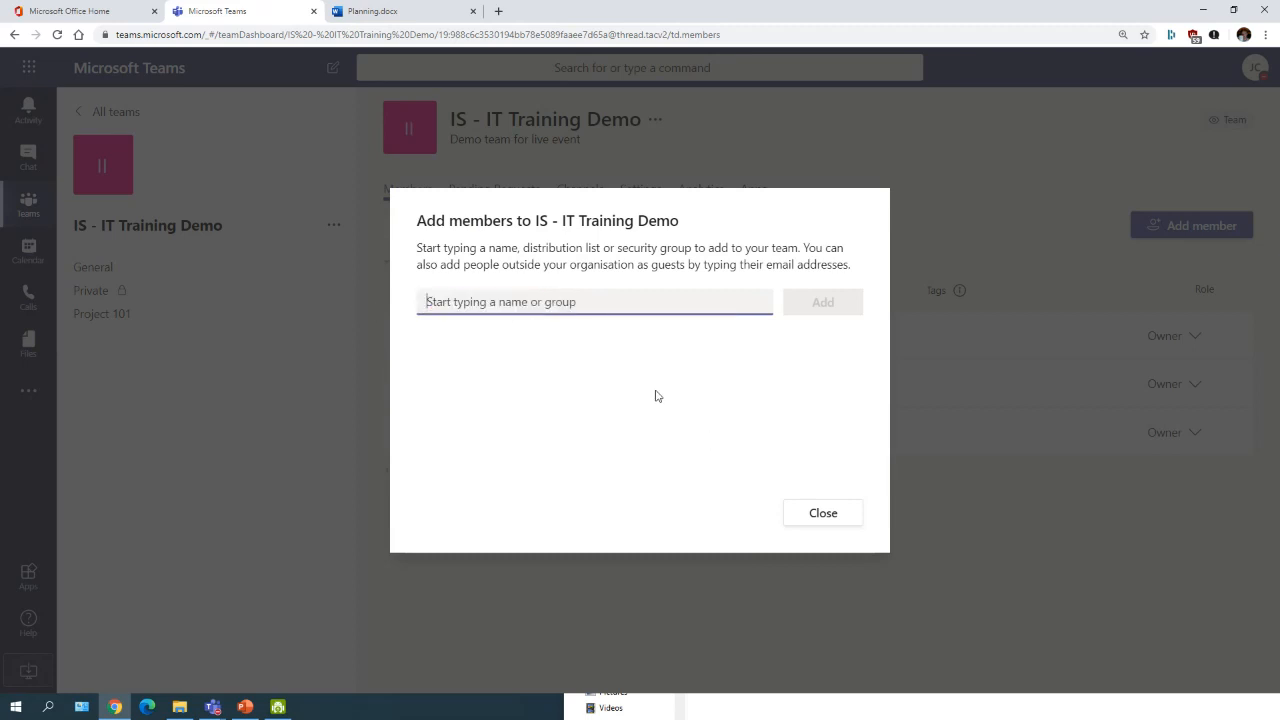
left_click(800, 515)
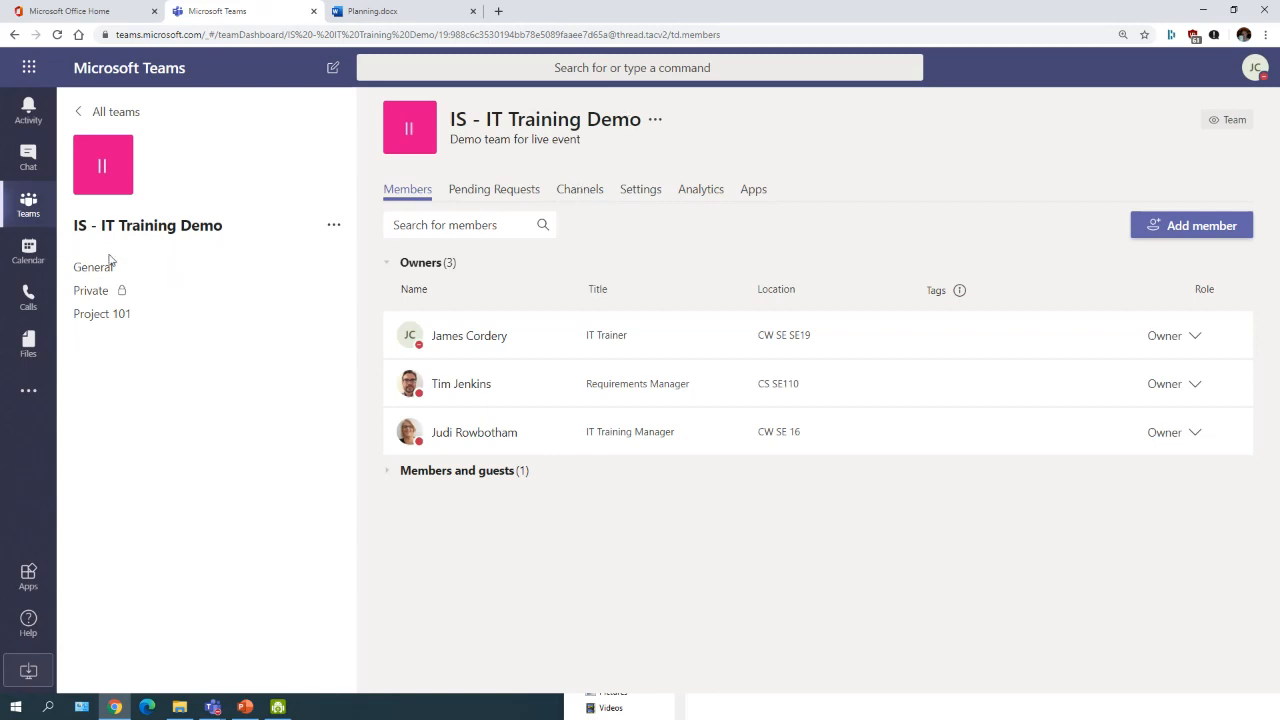
Step: From General, reopen Manage team on its Settings tab, expanding then collapsing the Fun stuff section
left_click(171, 267)
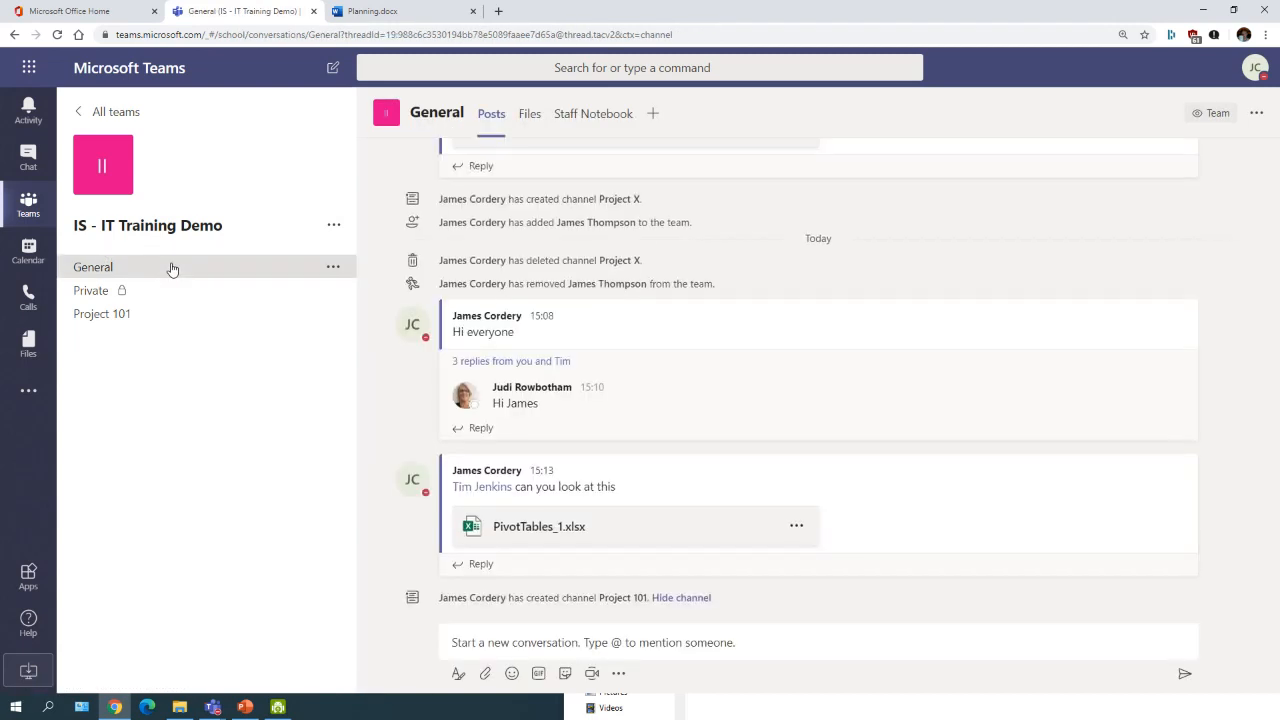
left_click(332, 226)
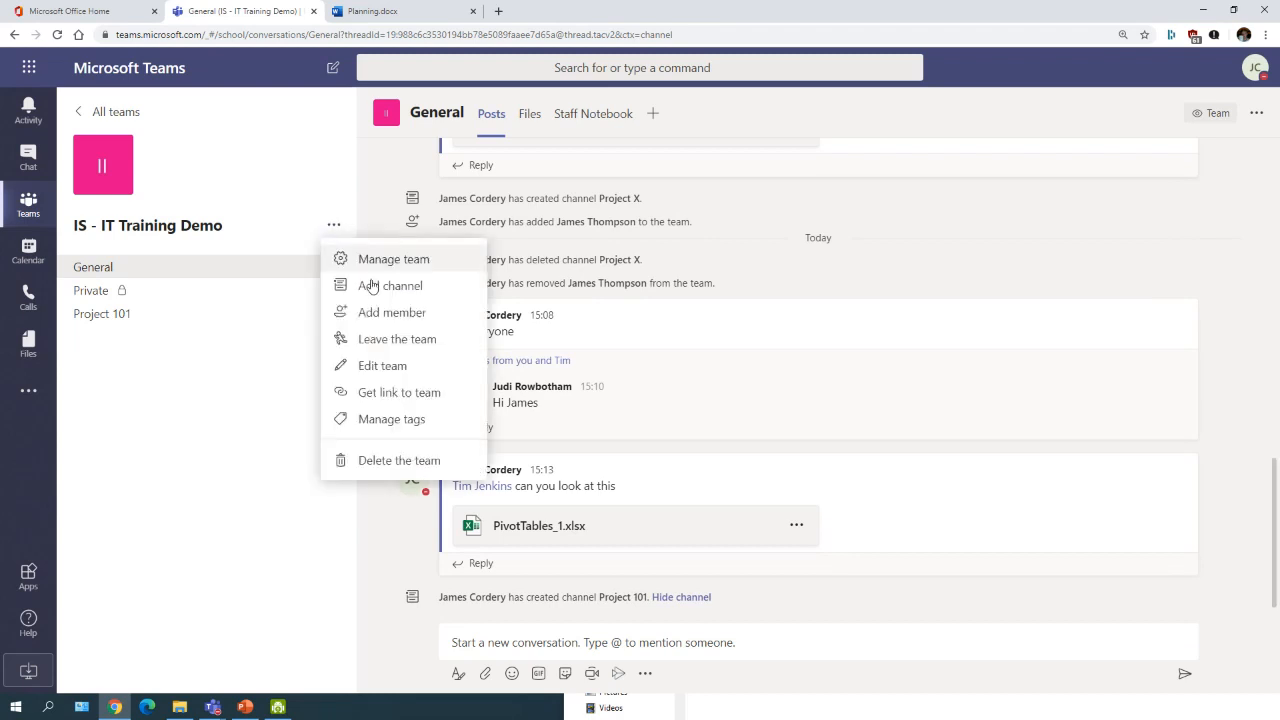
left_click(385, 259)
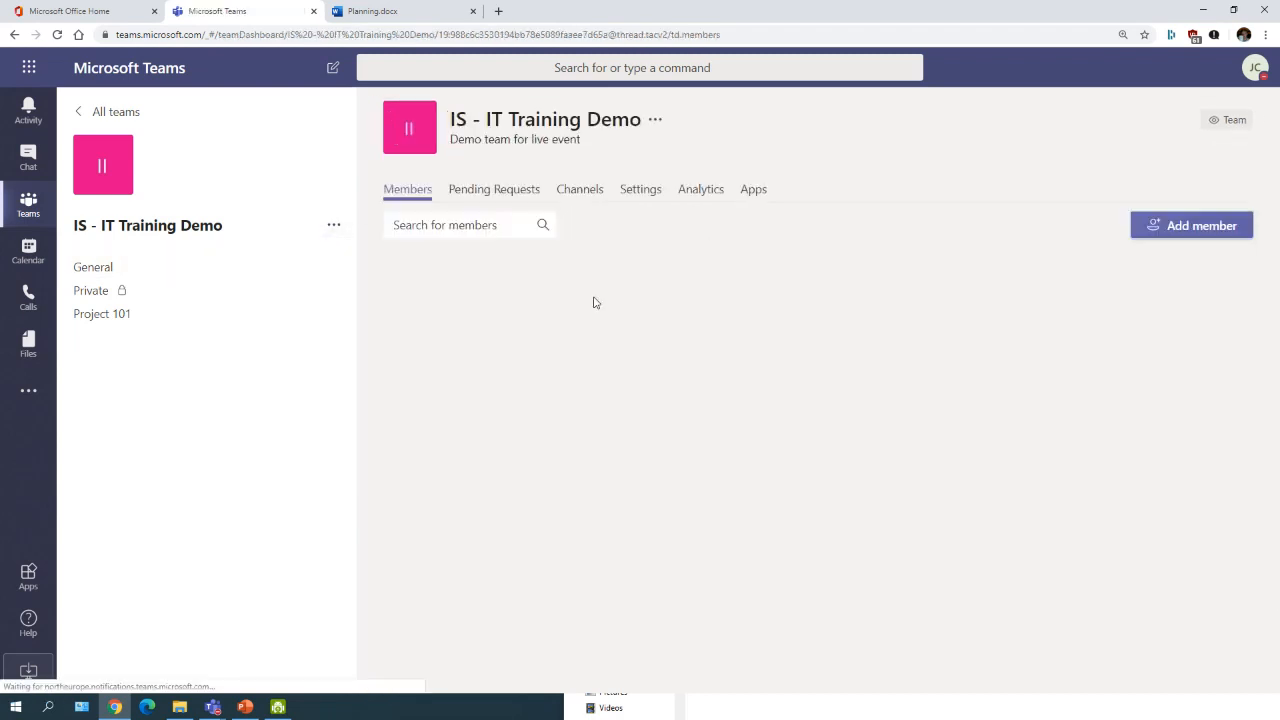
left_click(638, 190)
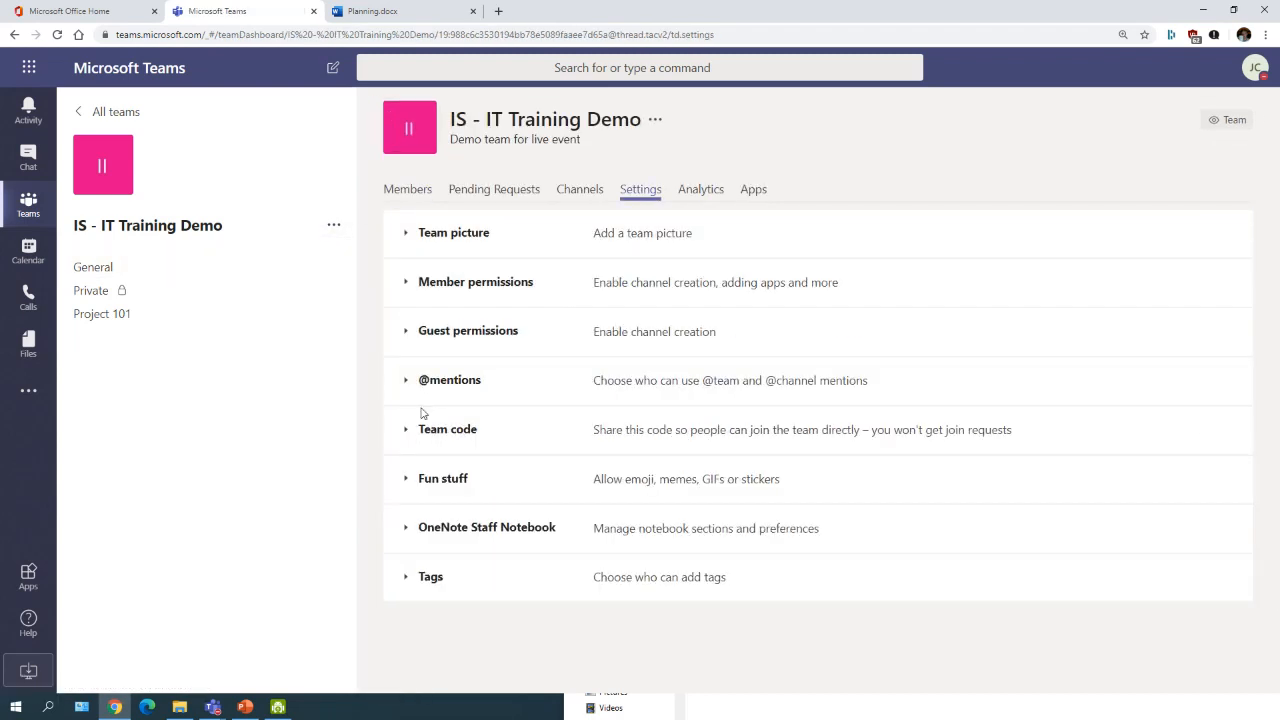
left_click(419, 482)
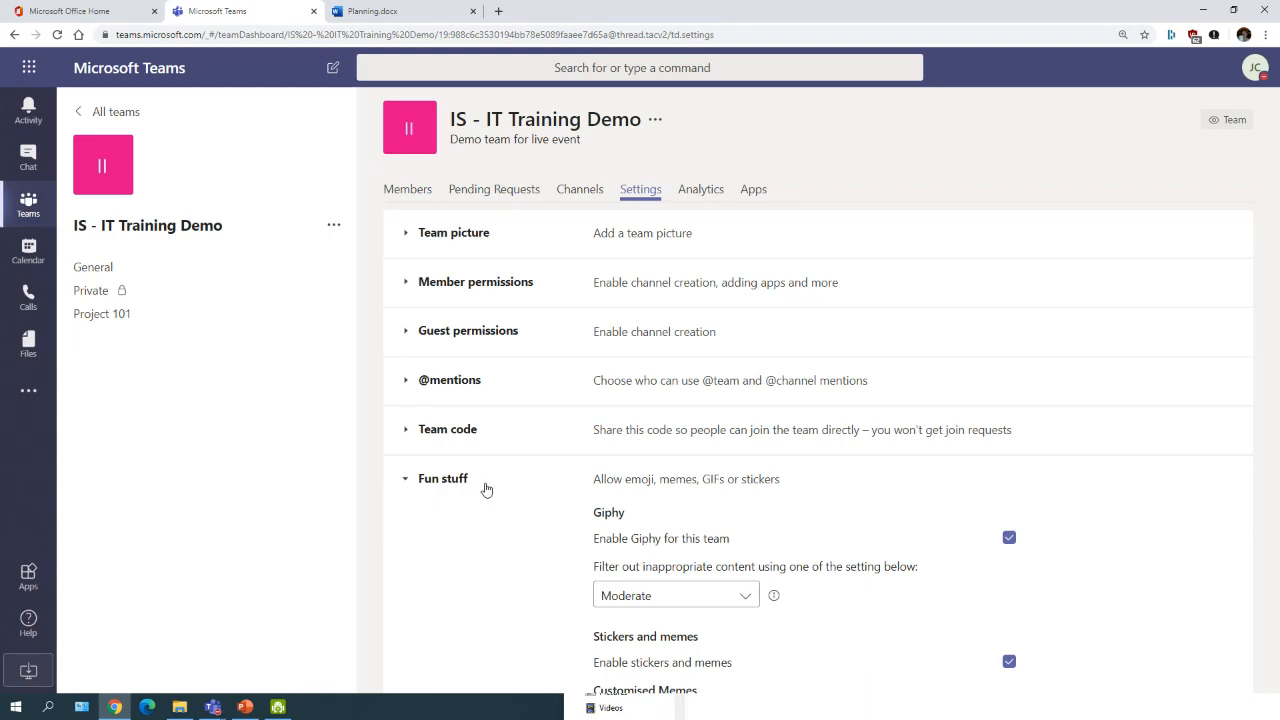
scroll(550, 500, "down", 1)
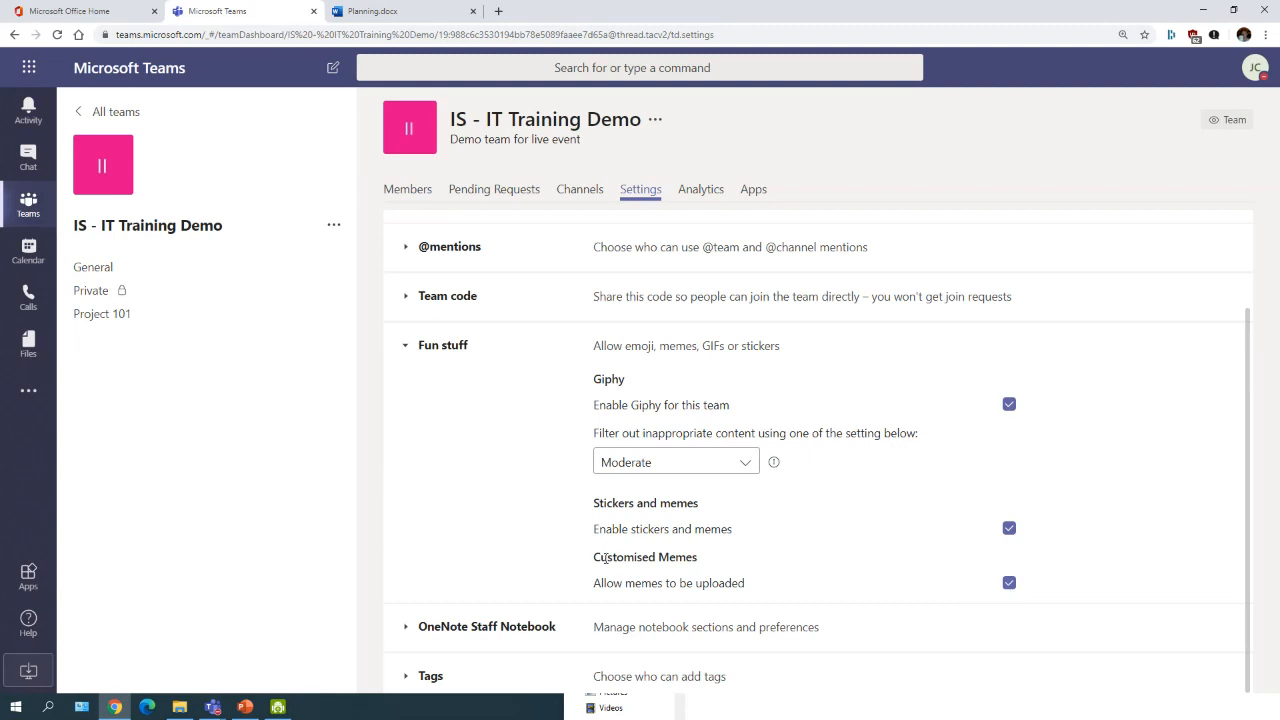
left_click(425, 360)
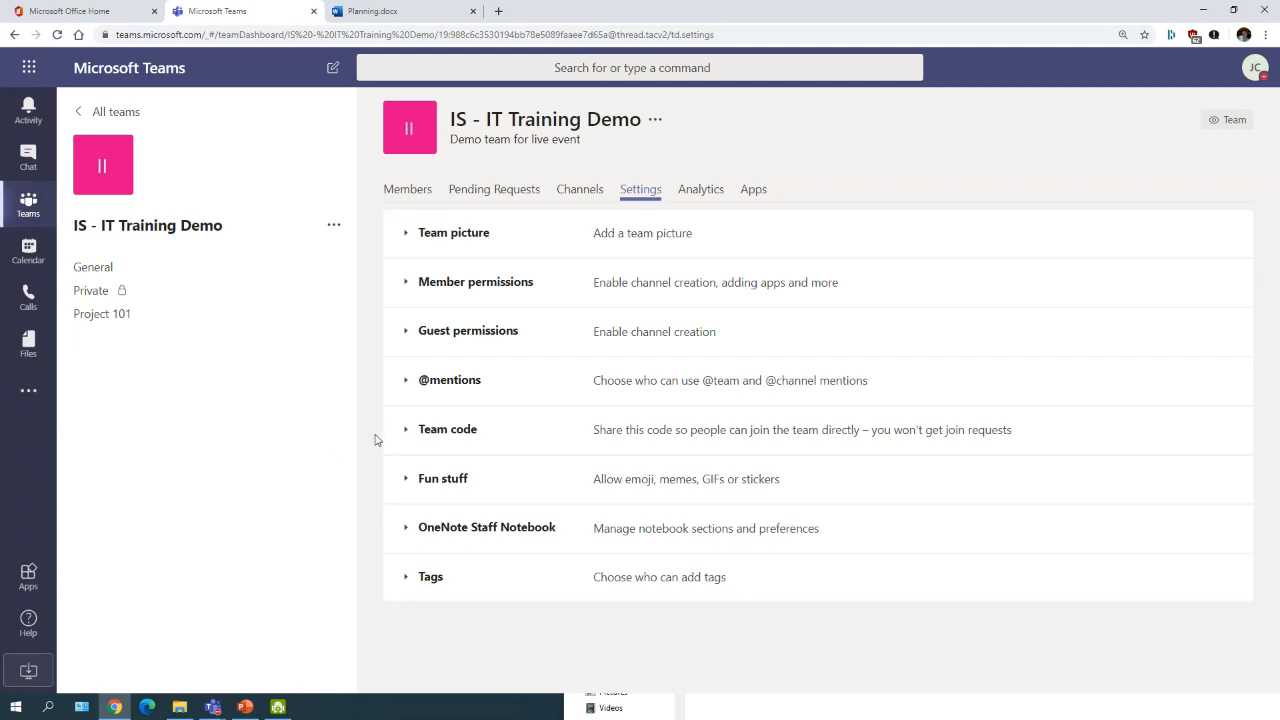
Step: Reveal the team's join code, then go back to the General channel posts
left_click(435, 433)
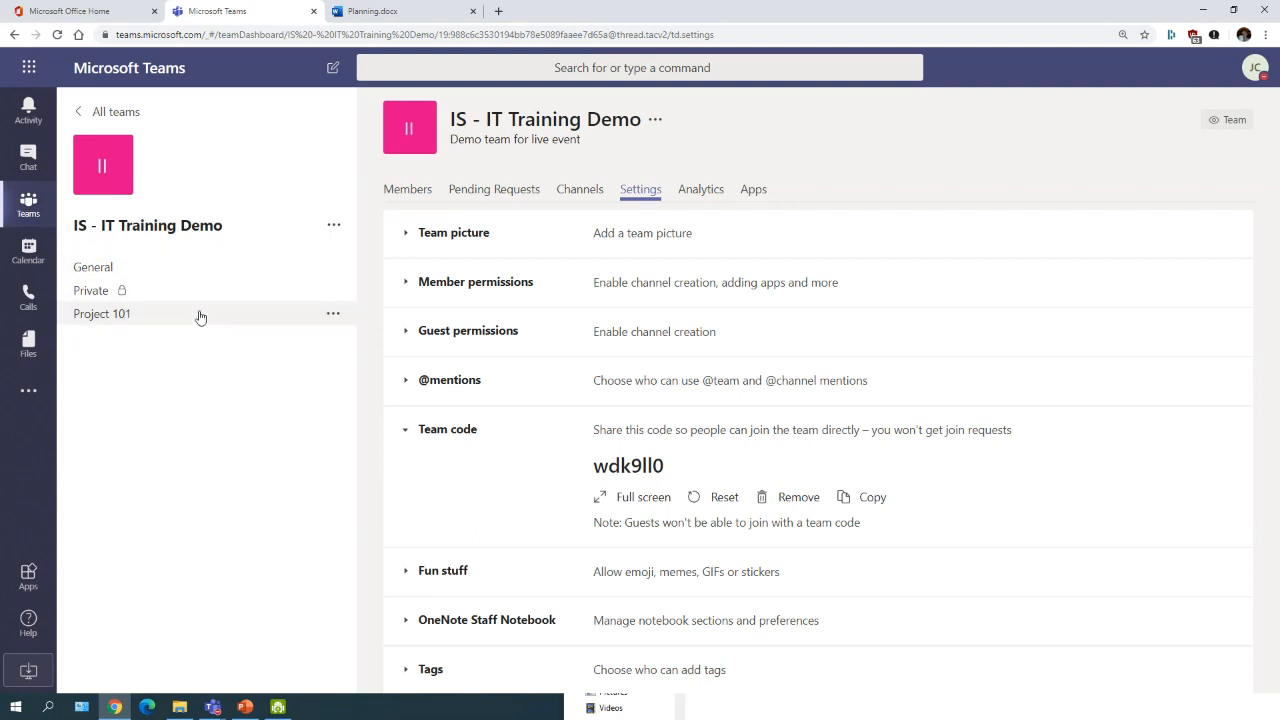
left_click(30, 204)
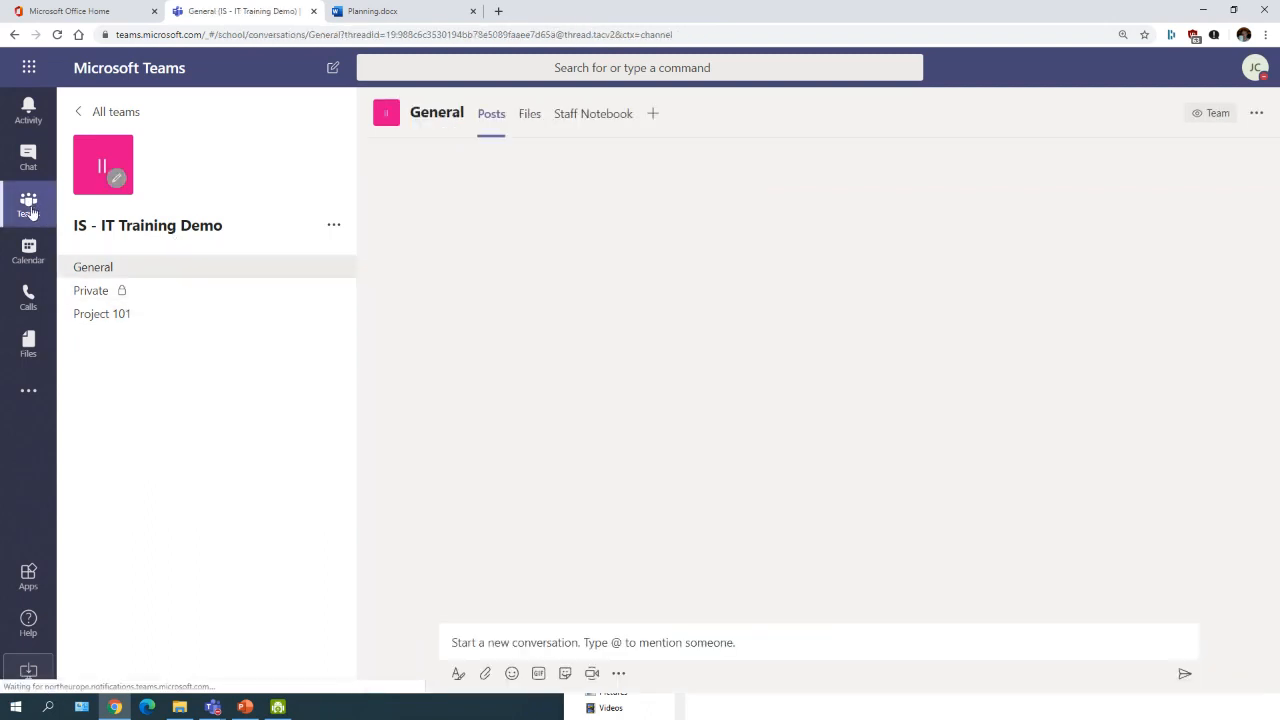
left_click(29, 203)
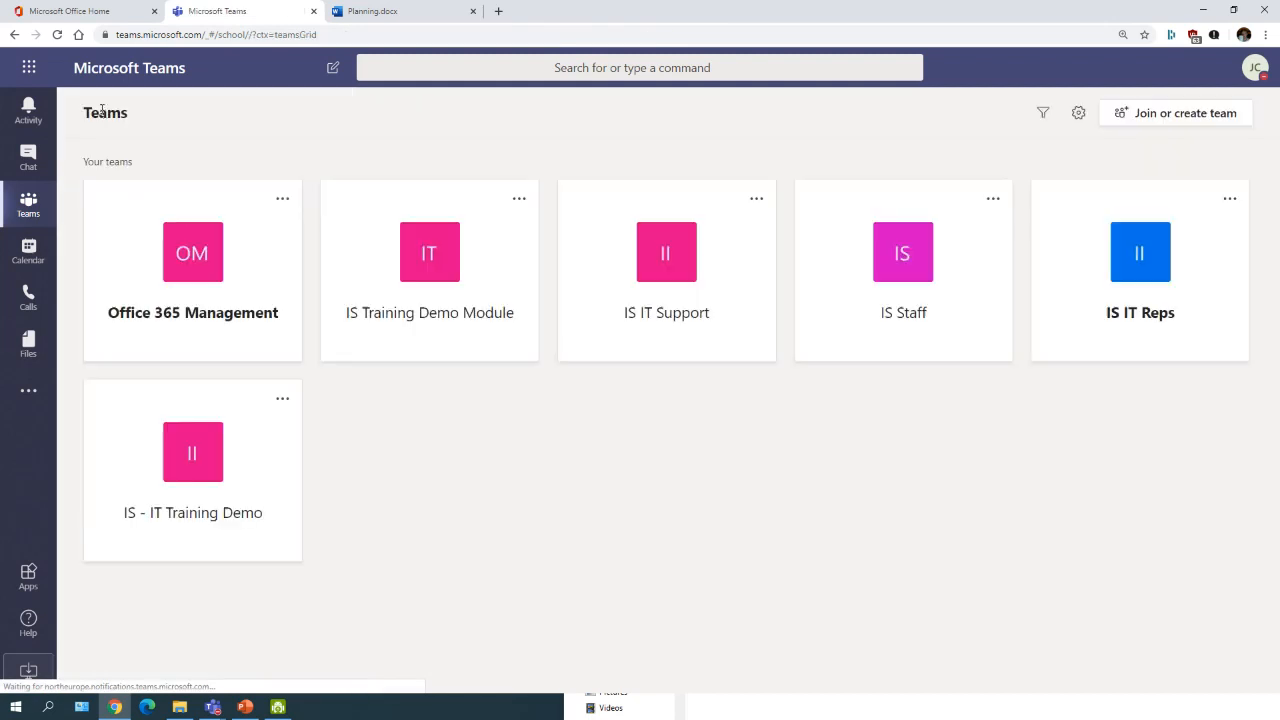
left_click(1165, 118)
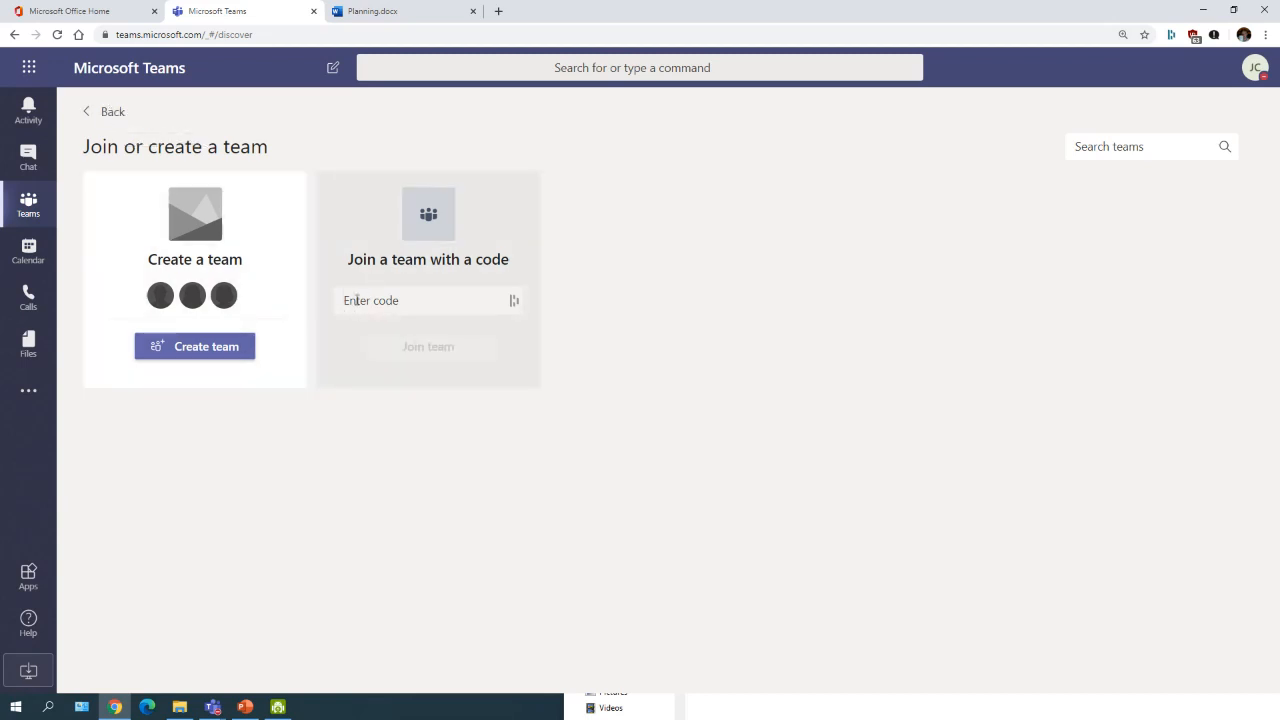
left_click(112, 113)
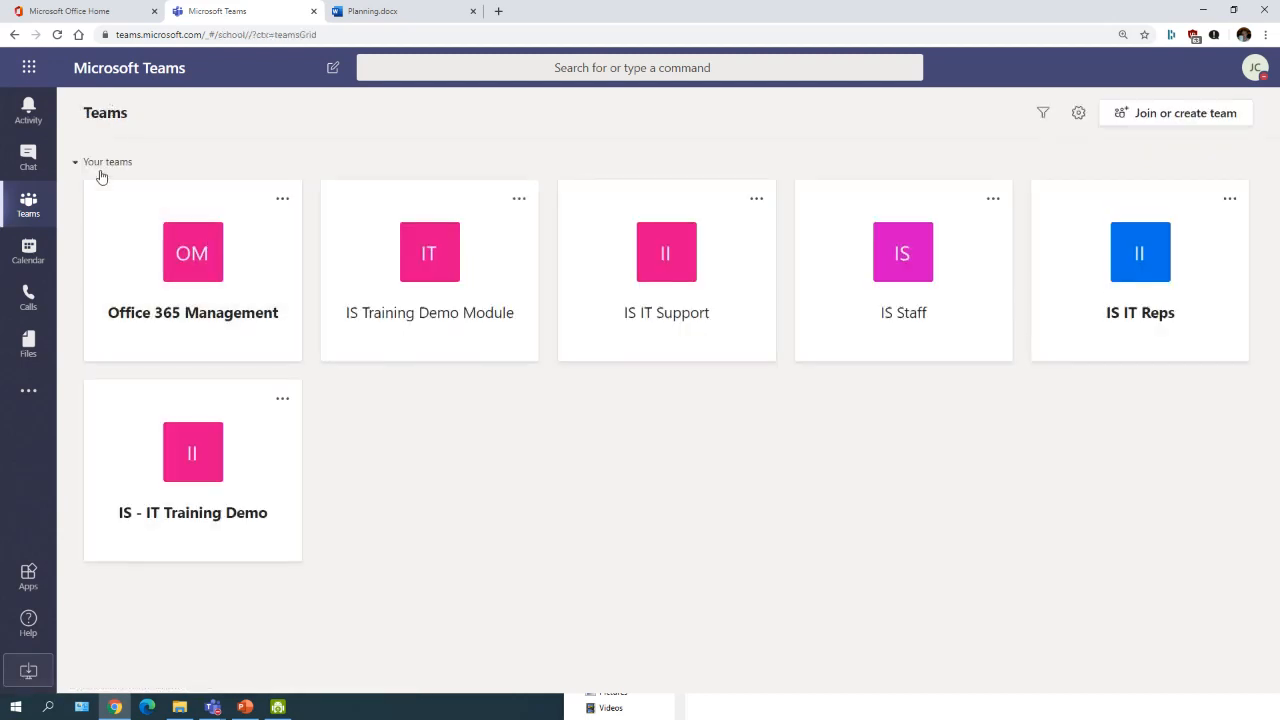
left_click(166, 471)
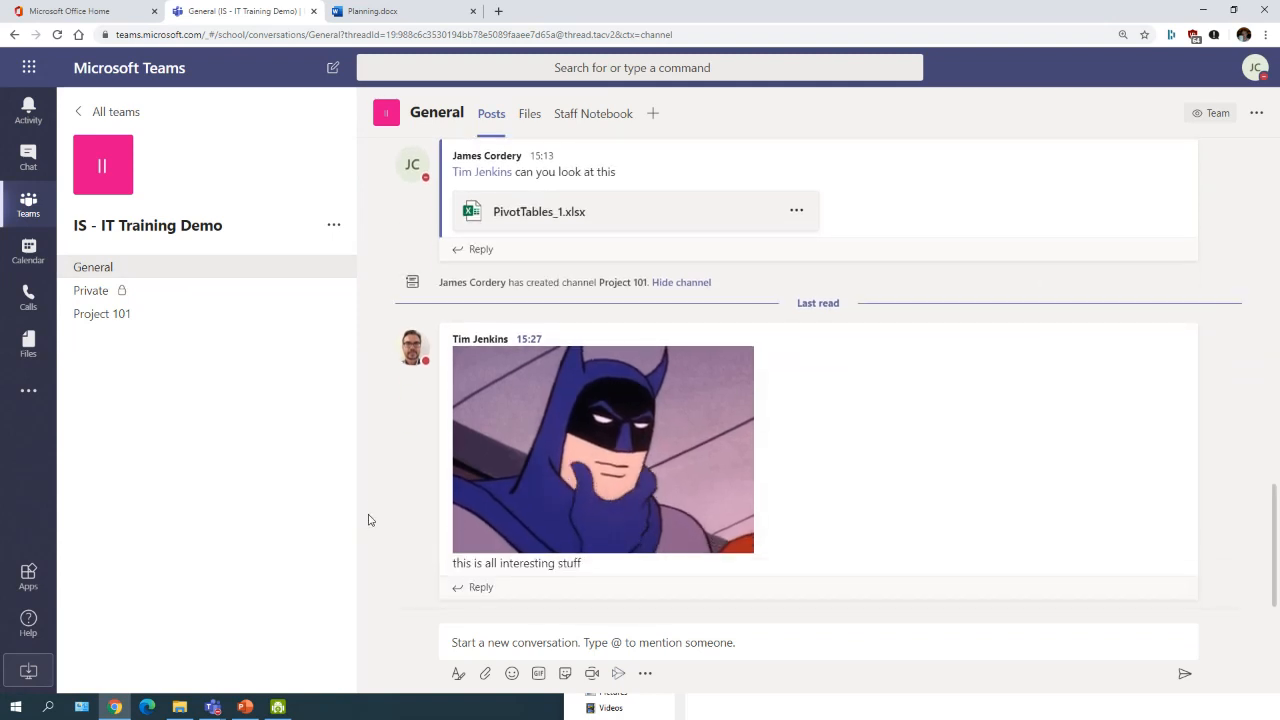
left_click(334, 226)
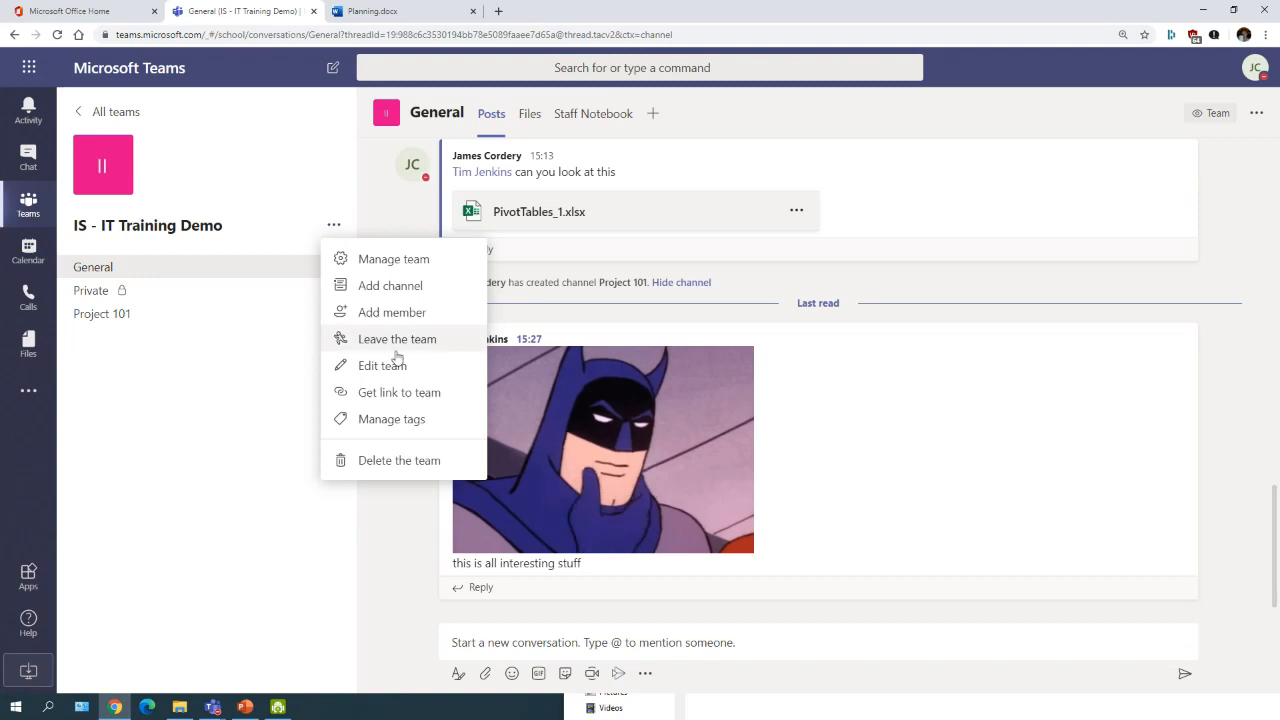
left_click(404, 262)
left_click(640, 191)
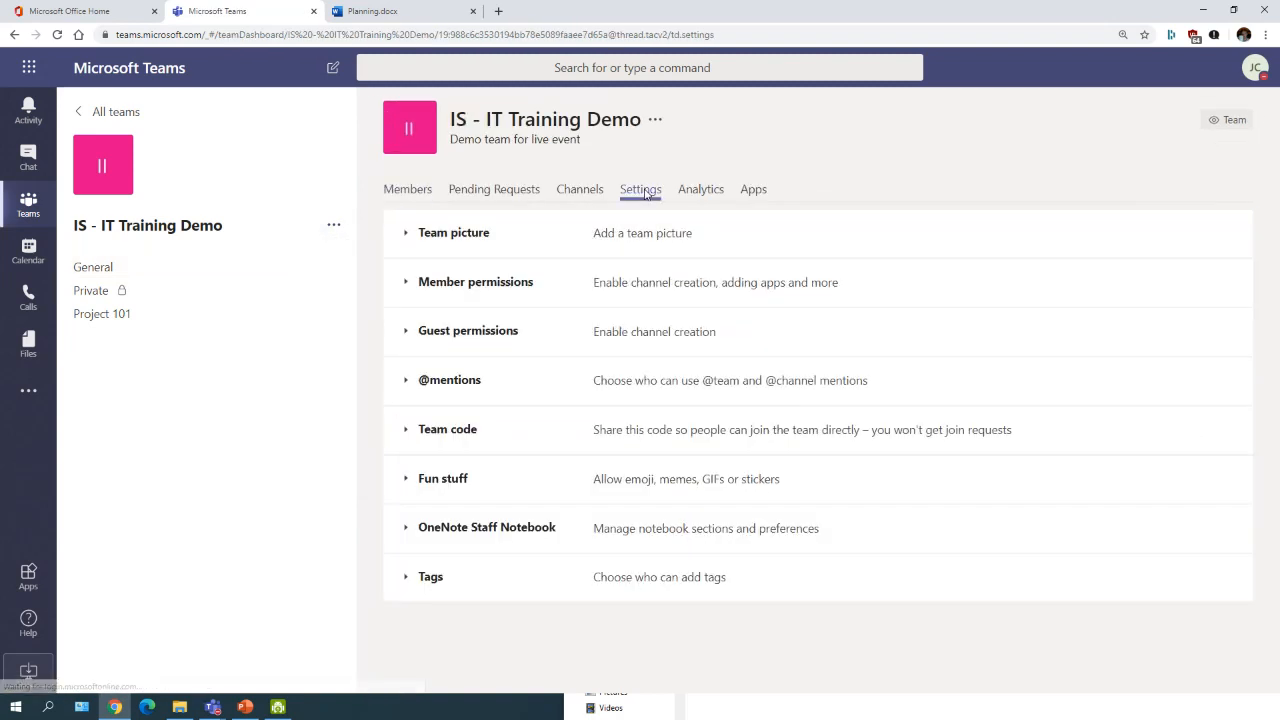
left_click(418, 432)
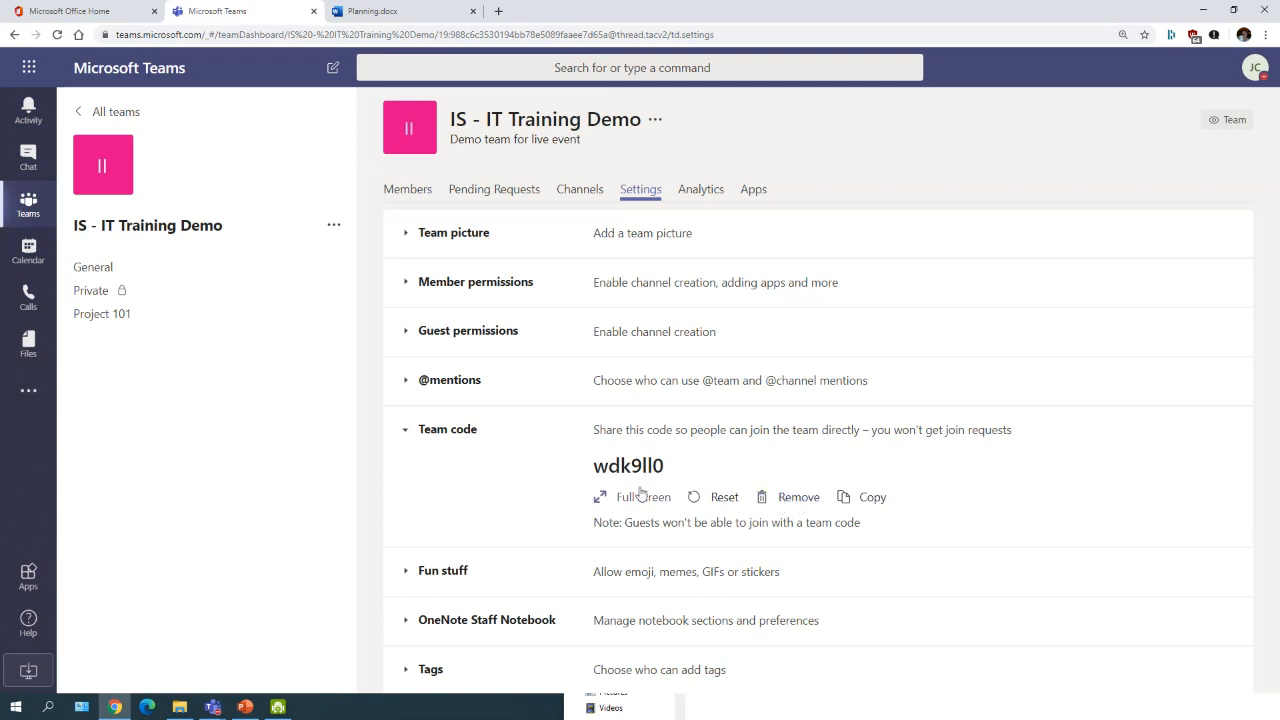
left_click(404, 432)
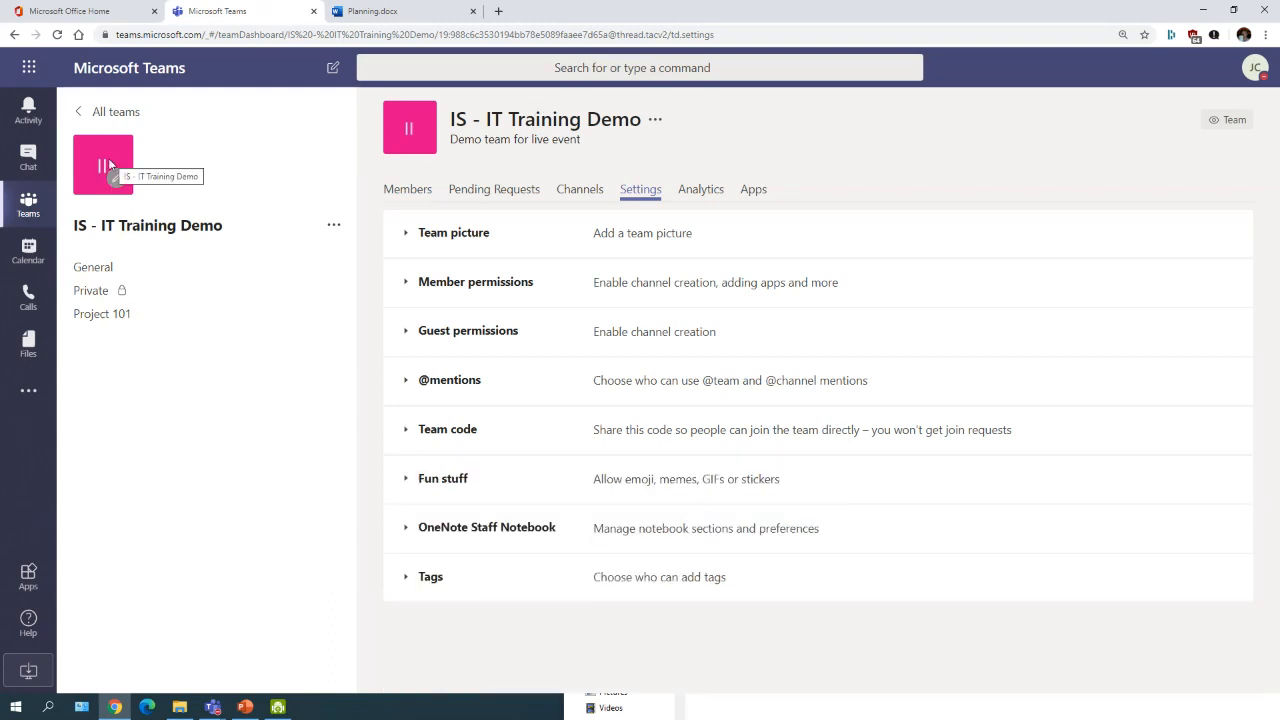
left_click(108, 112)
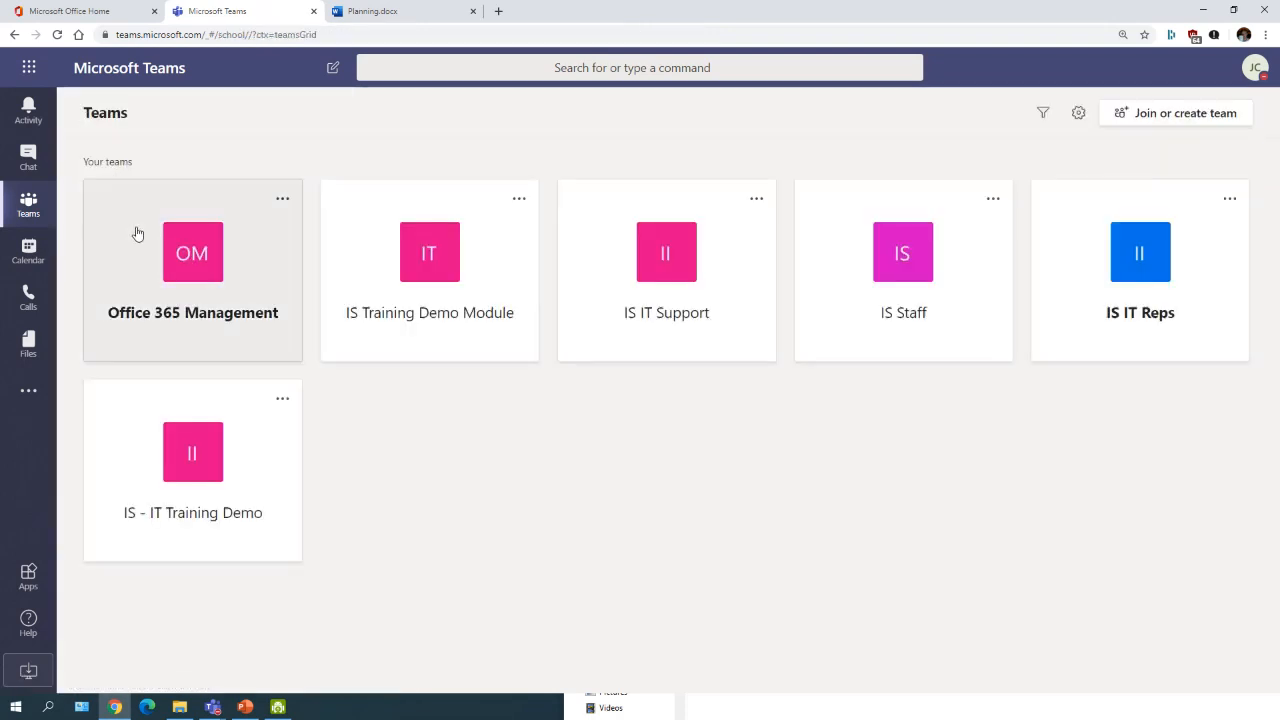
left_click(139, 487)
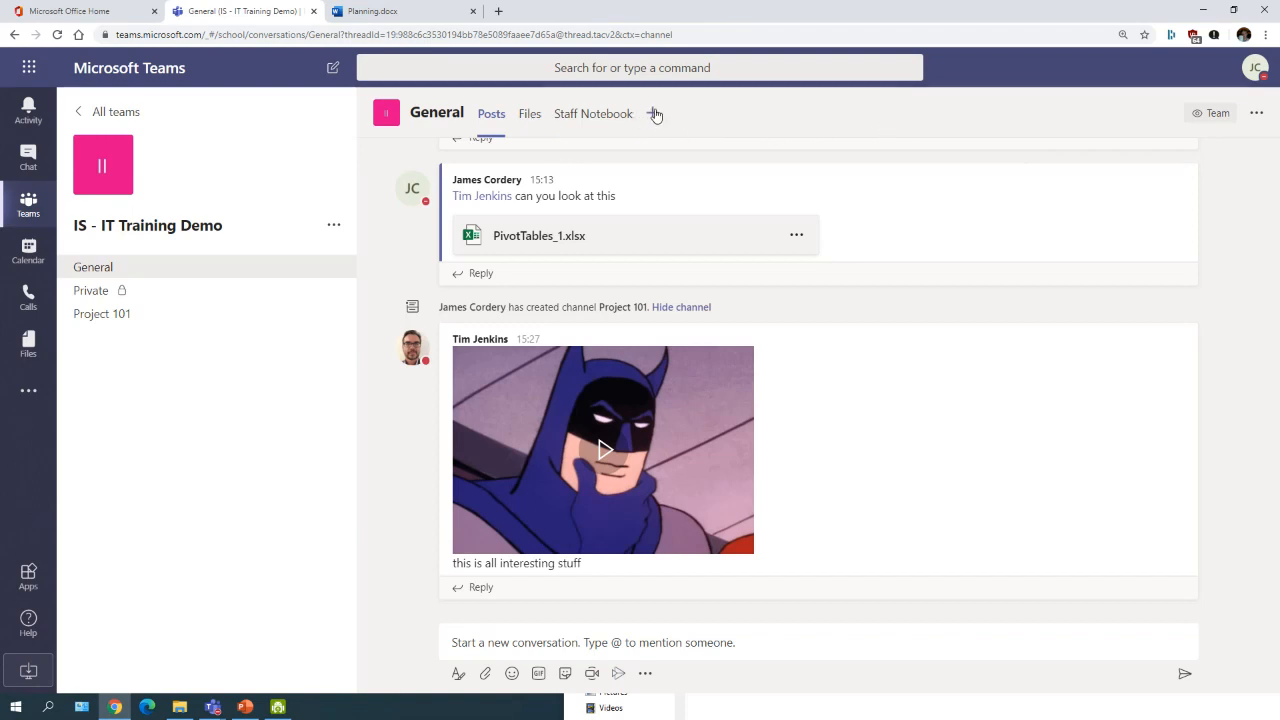
Step: Turn Planning.docx from the General channel's files into a Planning tab, then return to Posts
left_click(530, 113)
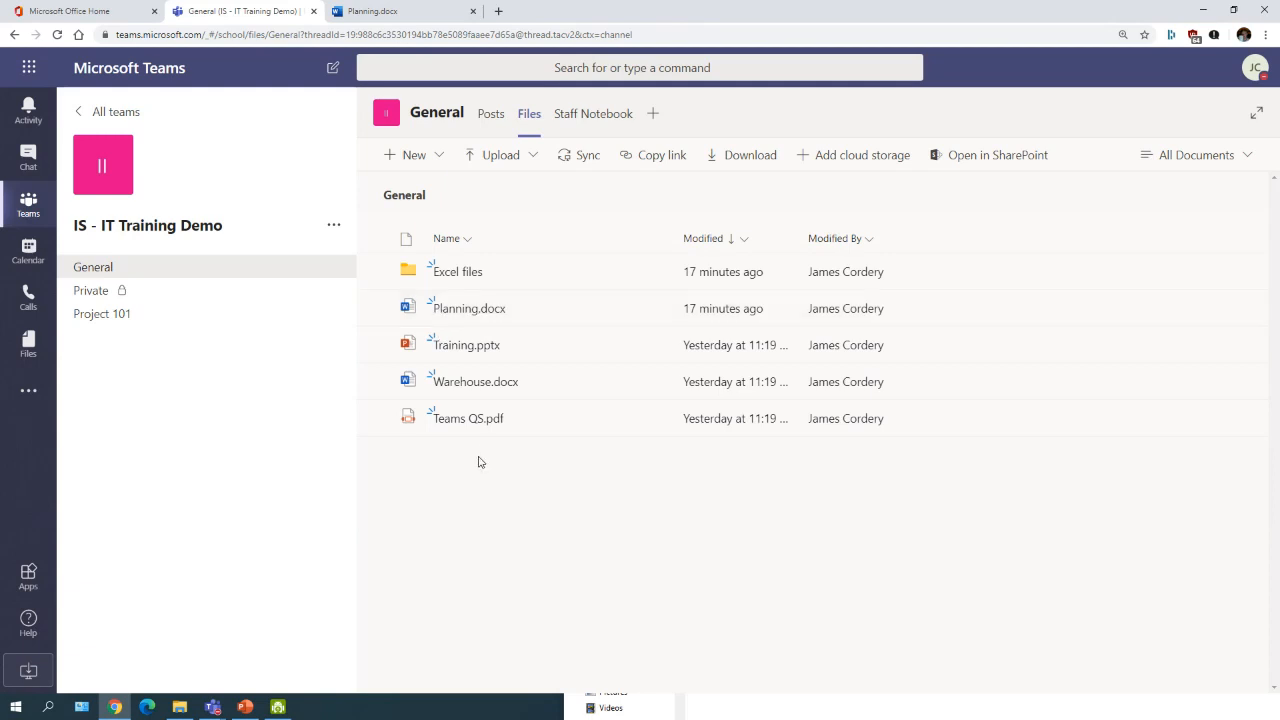
left_click(378, 309)
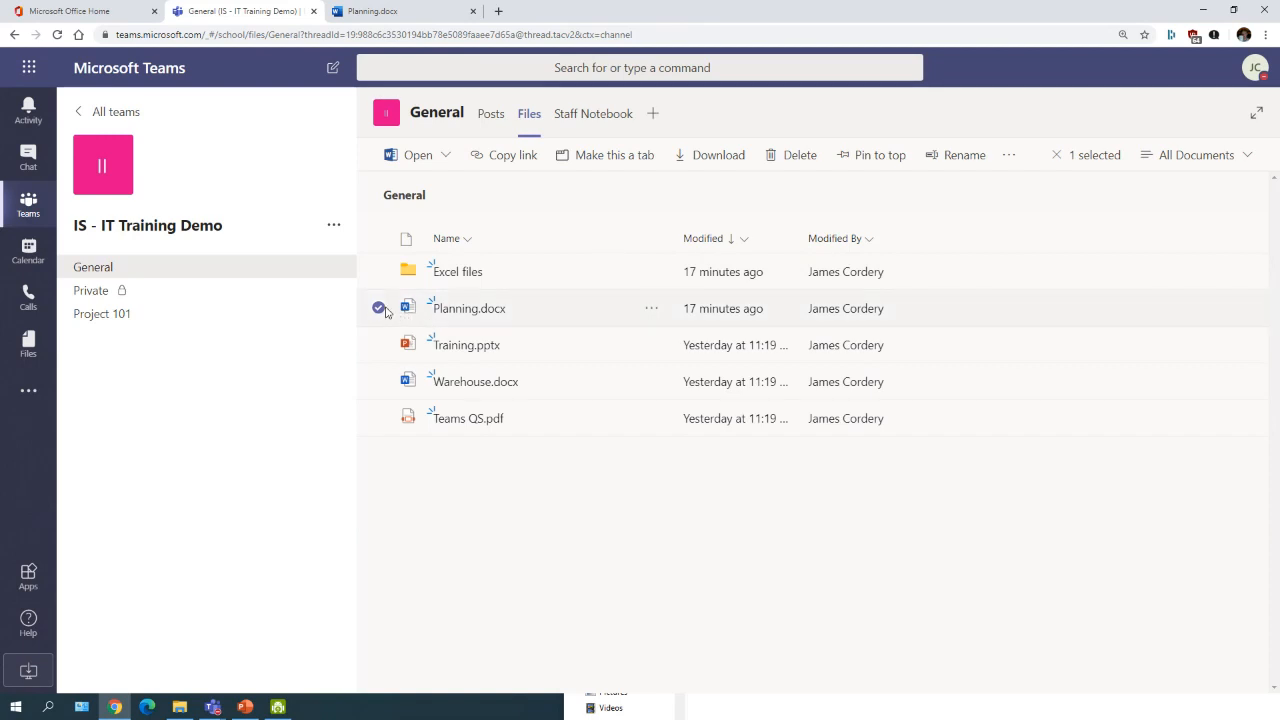
left_click(617, 157)
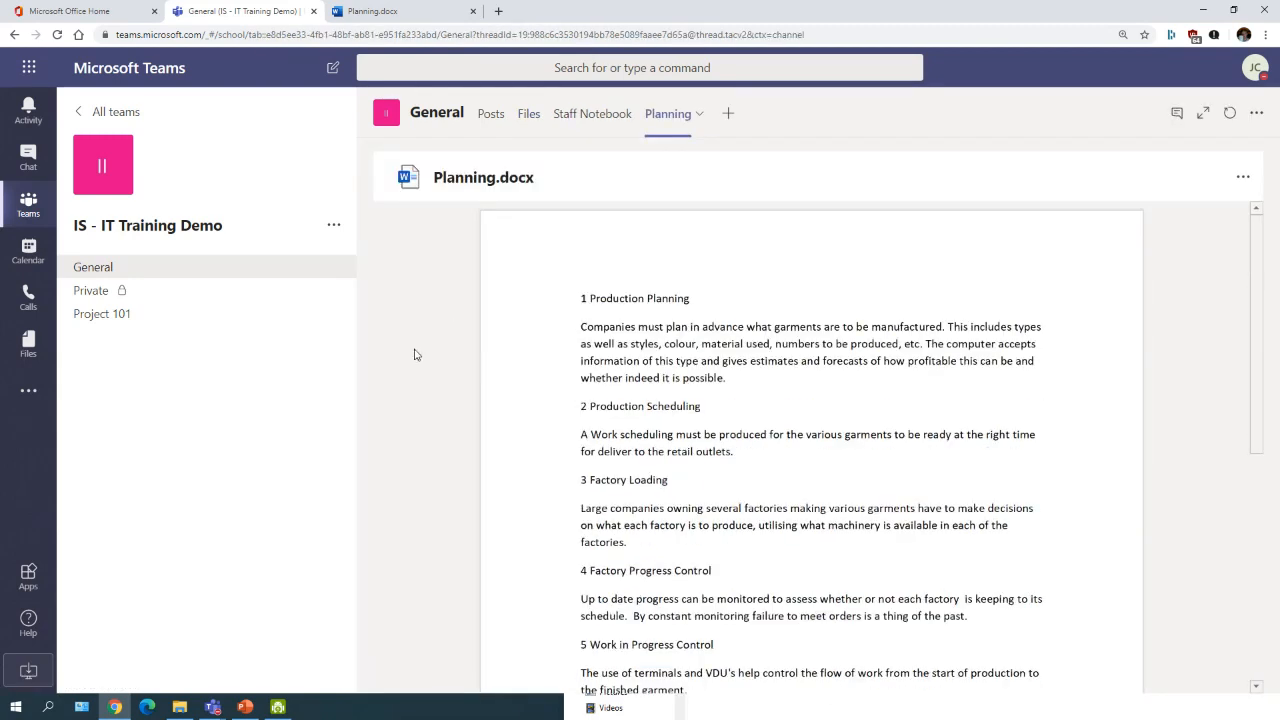
left_click(484, 119)
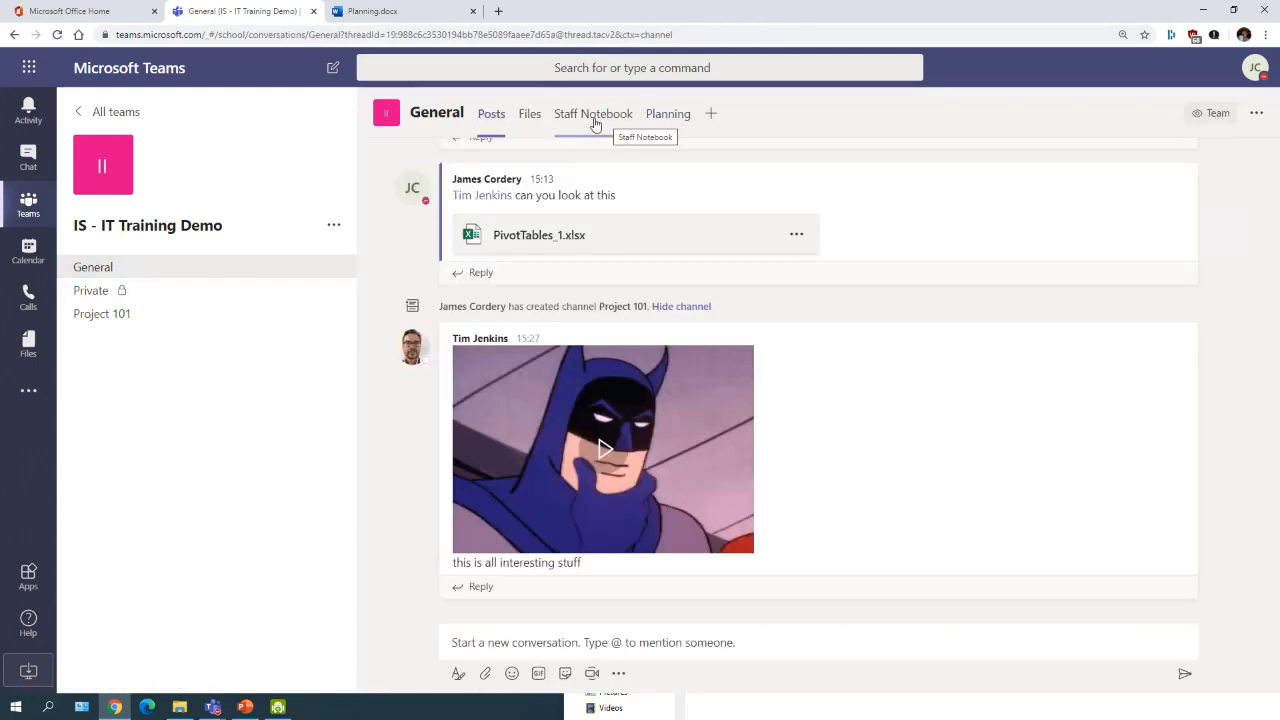
Step: Check the Staff Notebook page, then view Planning.docx in the new Planning tab
left_click(595, 118)
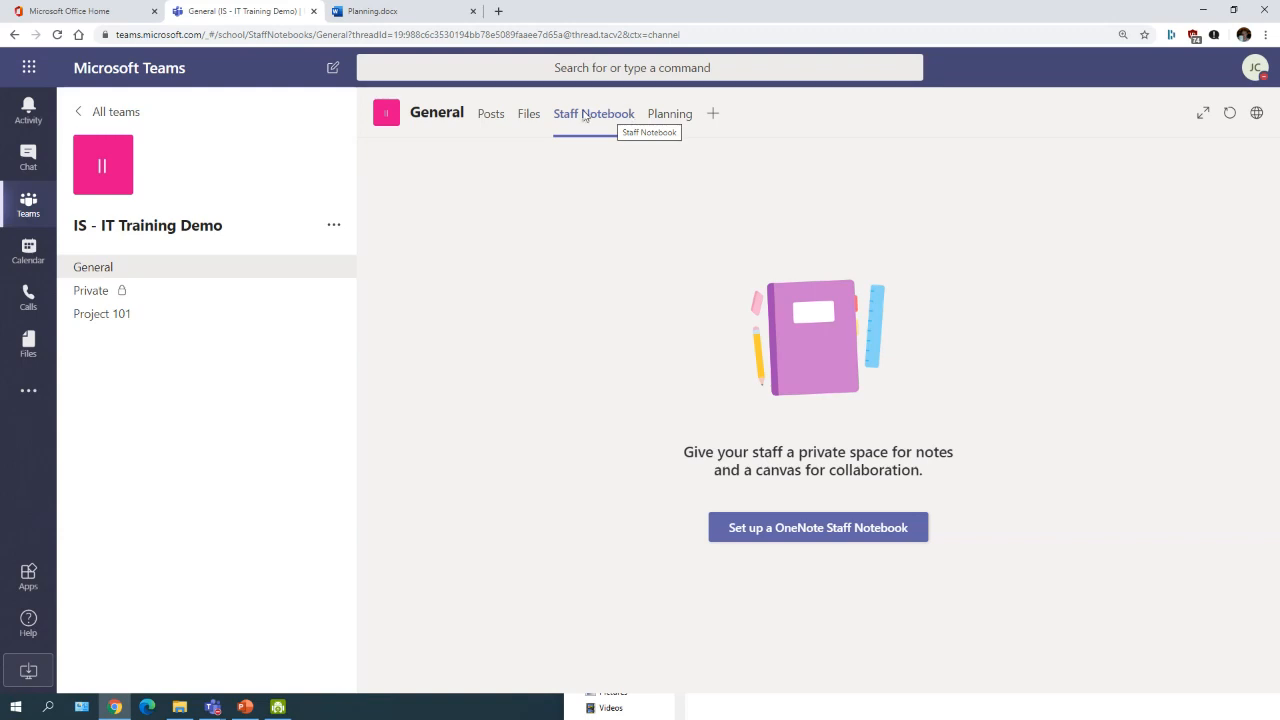
left_click(670, 117)
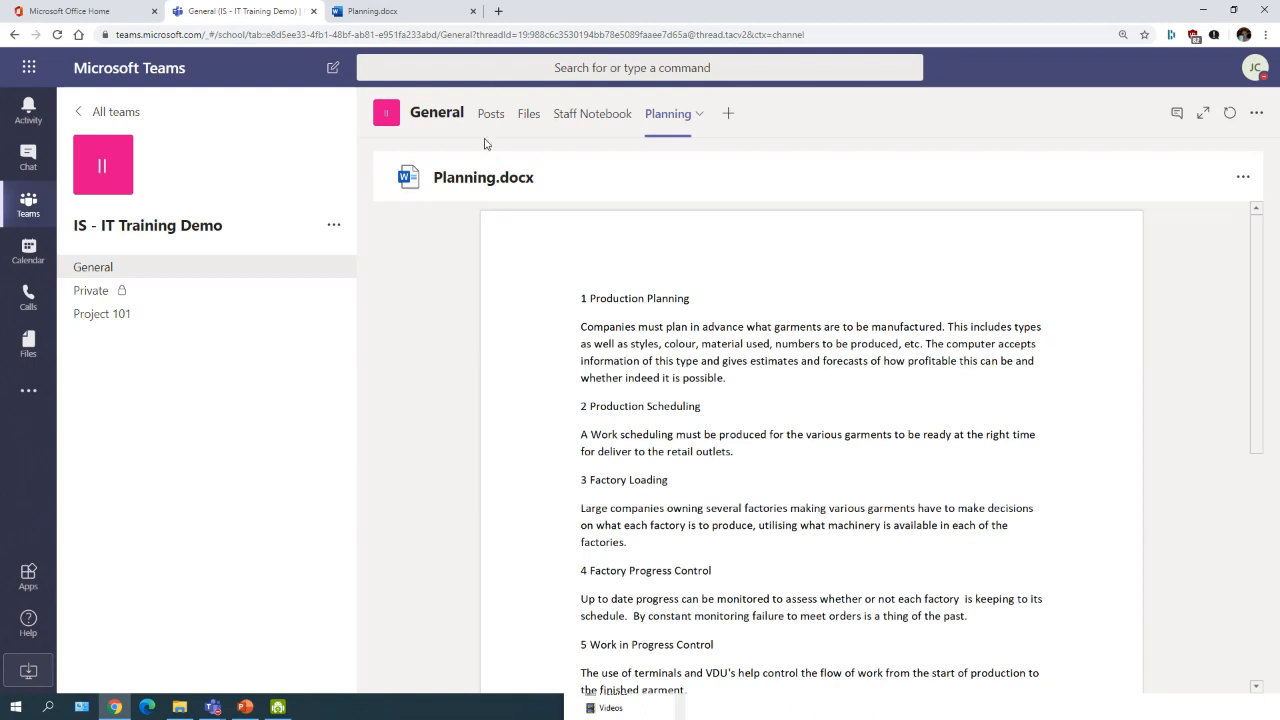
Step: Dismiss the Add a tab picker twice and open the General channel's Files list
left_click(728, 115)
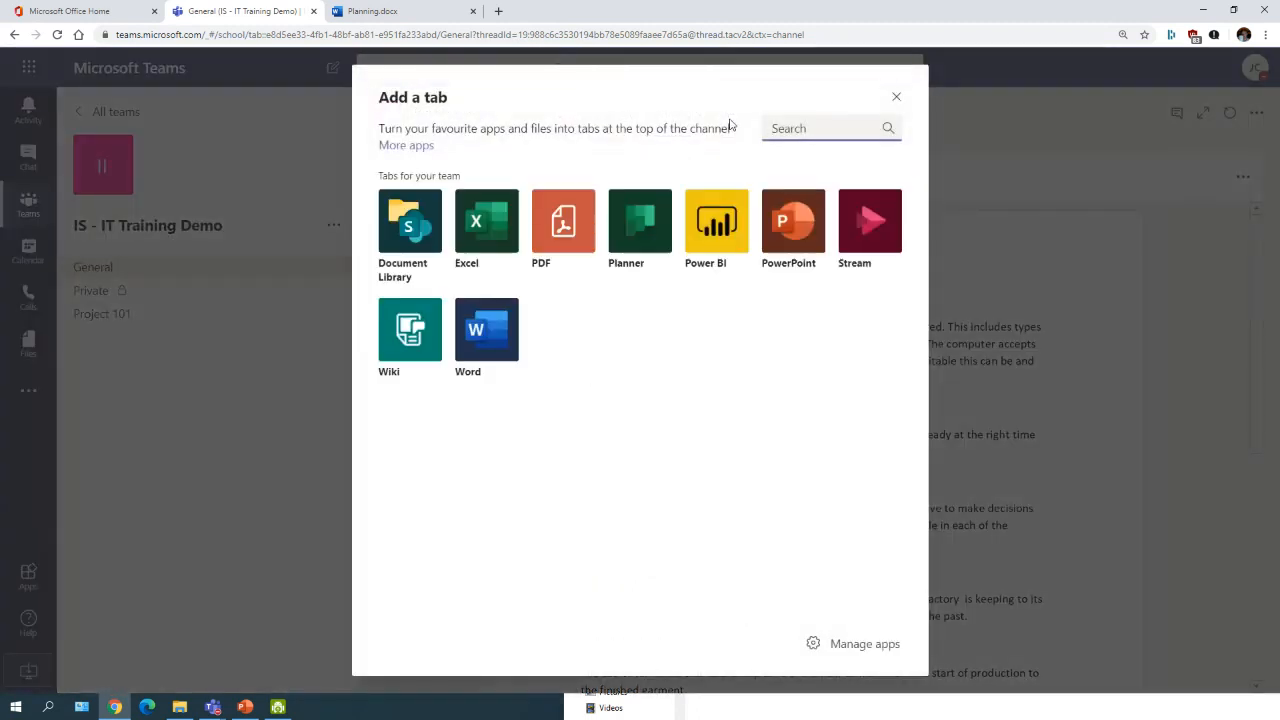
left_click(897, 101)
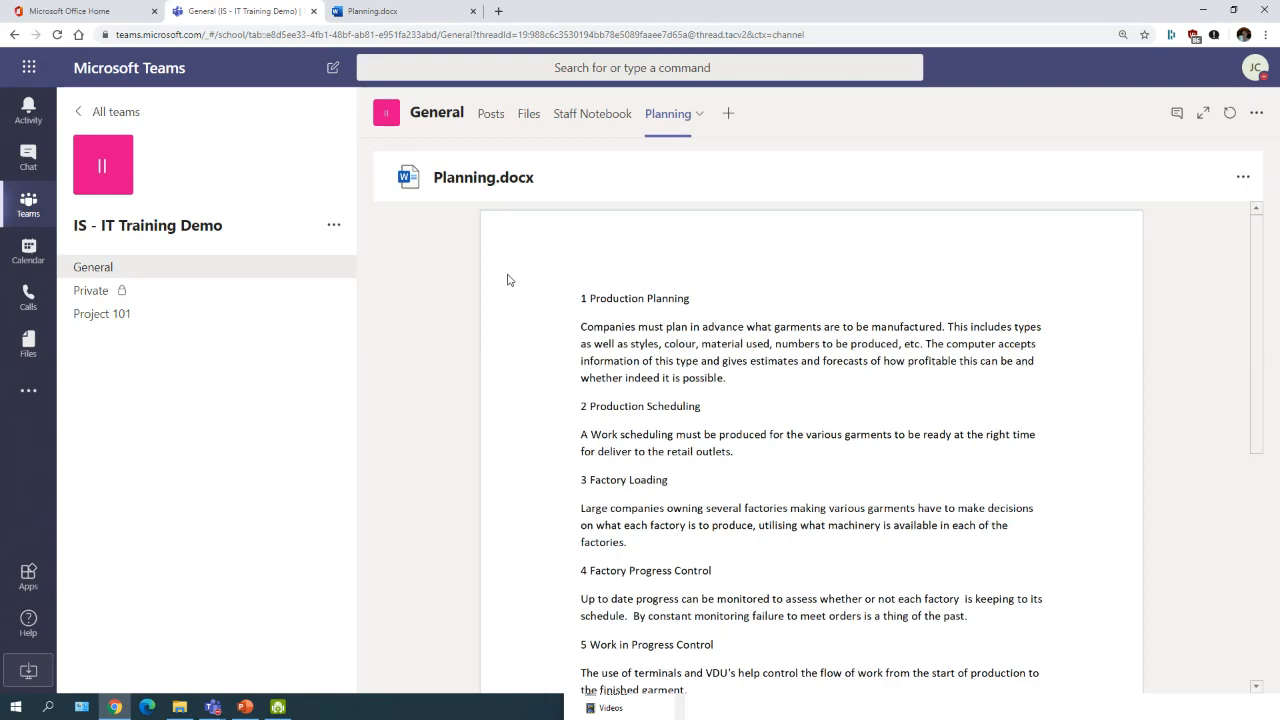
left_click(728, 114)
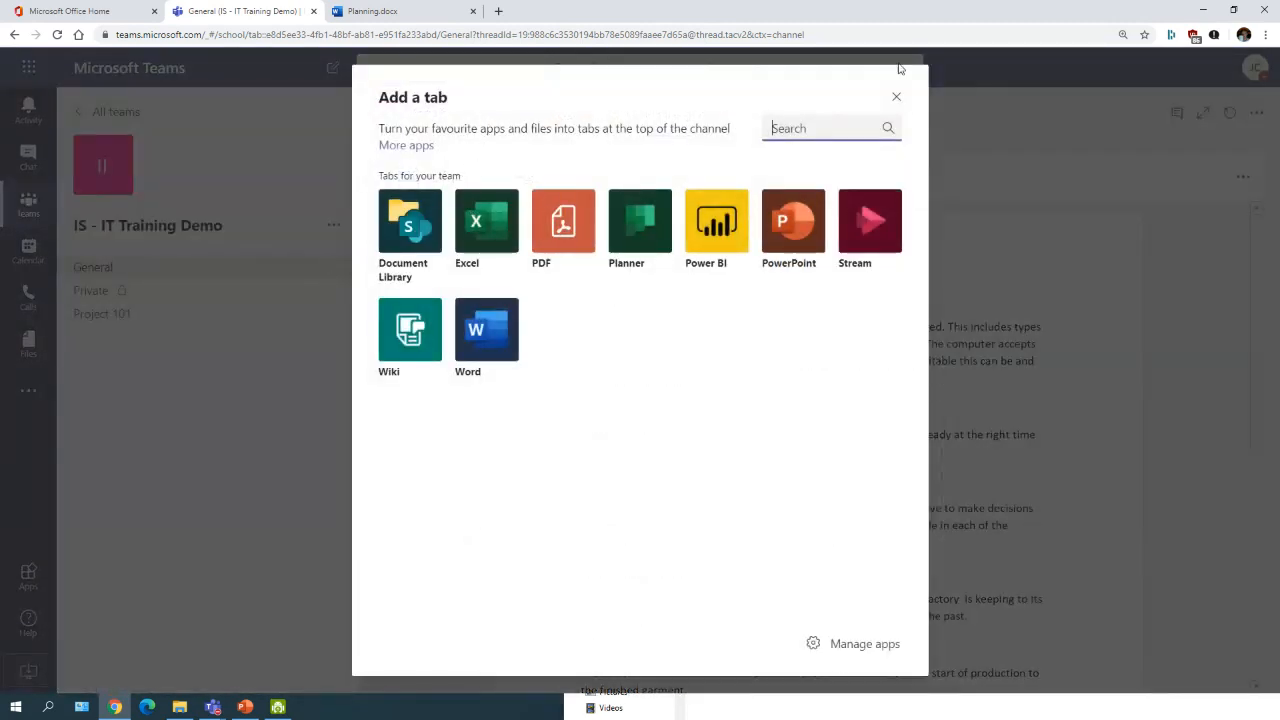
left_click(896, 96)
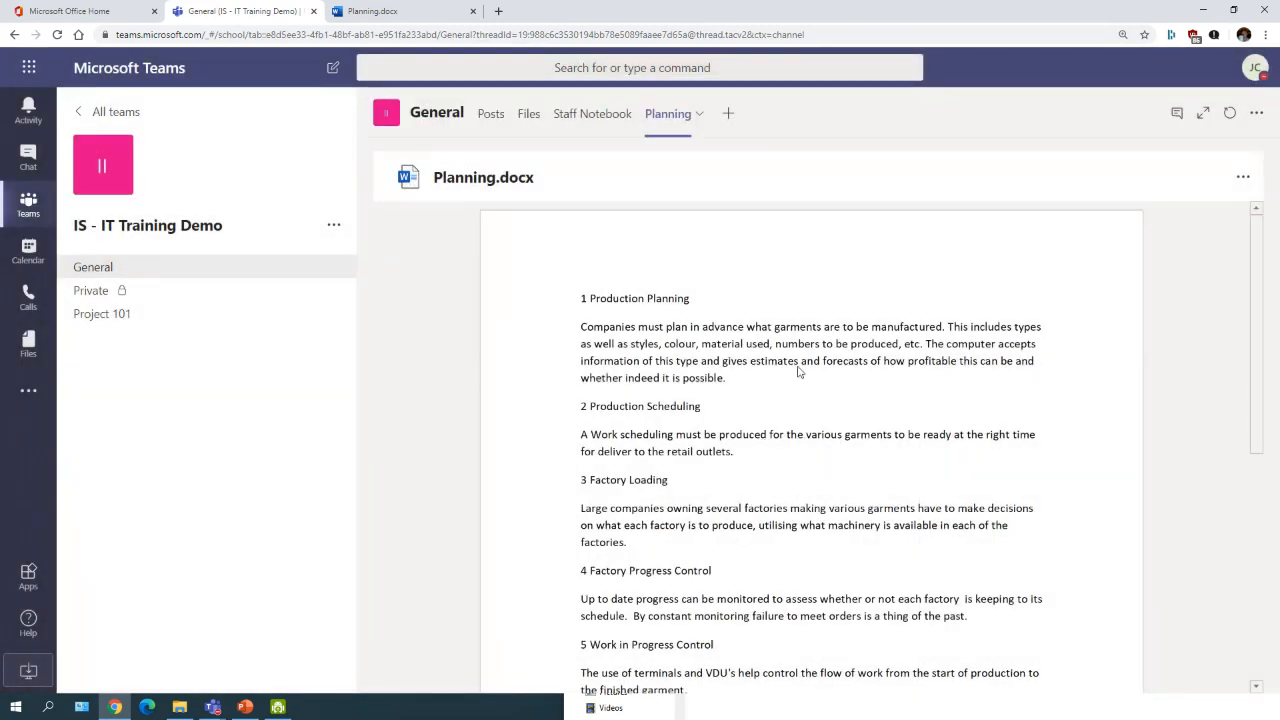
left_click(528, 114)
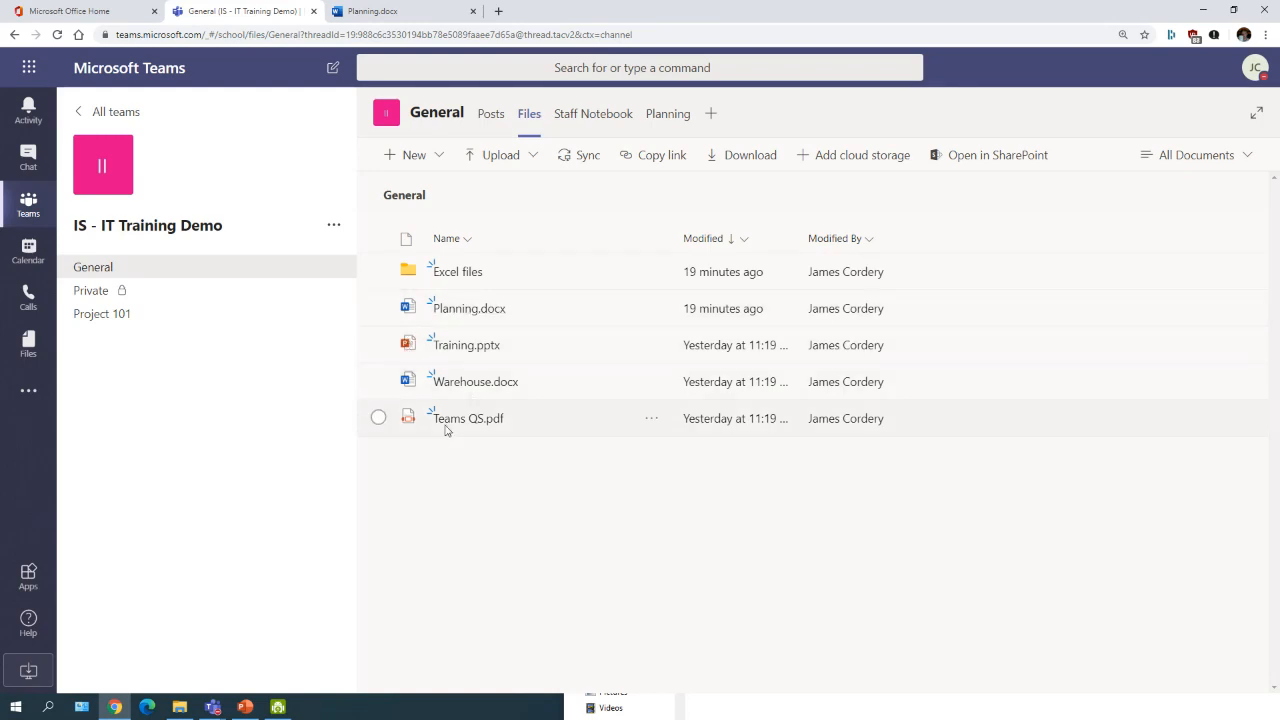
Step: Make Training.pptx a Training tab, check the Planning tab, and return to Posts
left_click(378, 420)
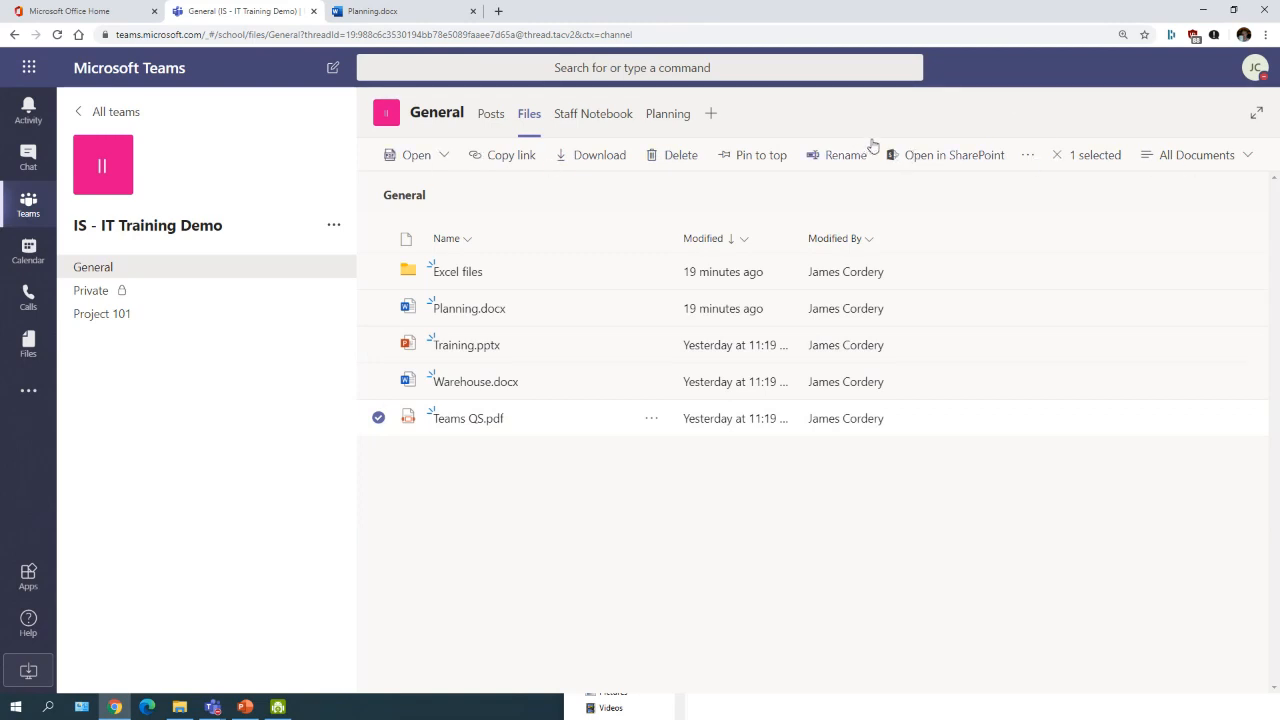
left_click(378, 419)
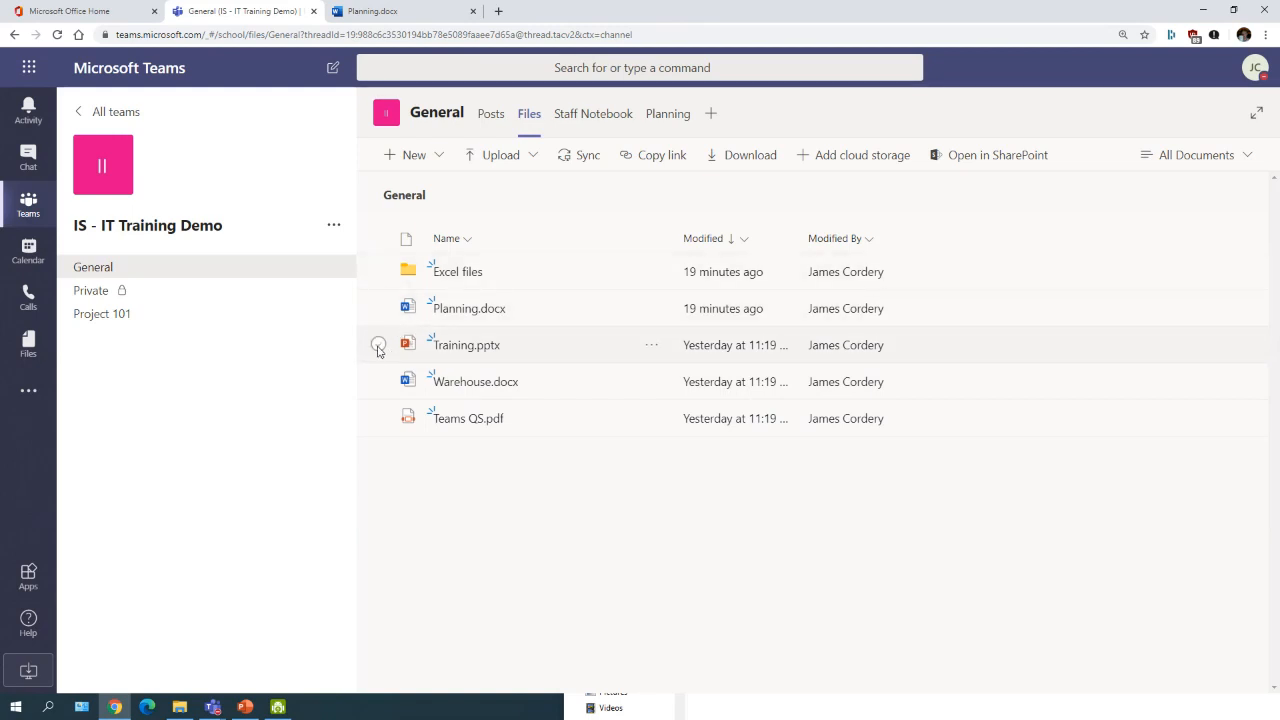
left_click(378, 345)
left_click(629, 153)
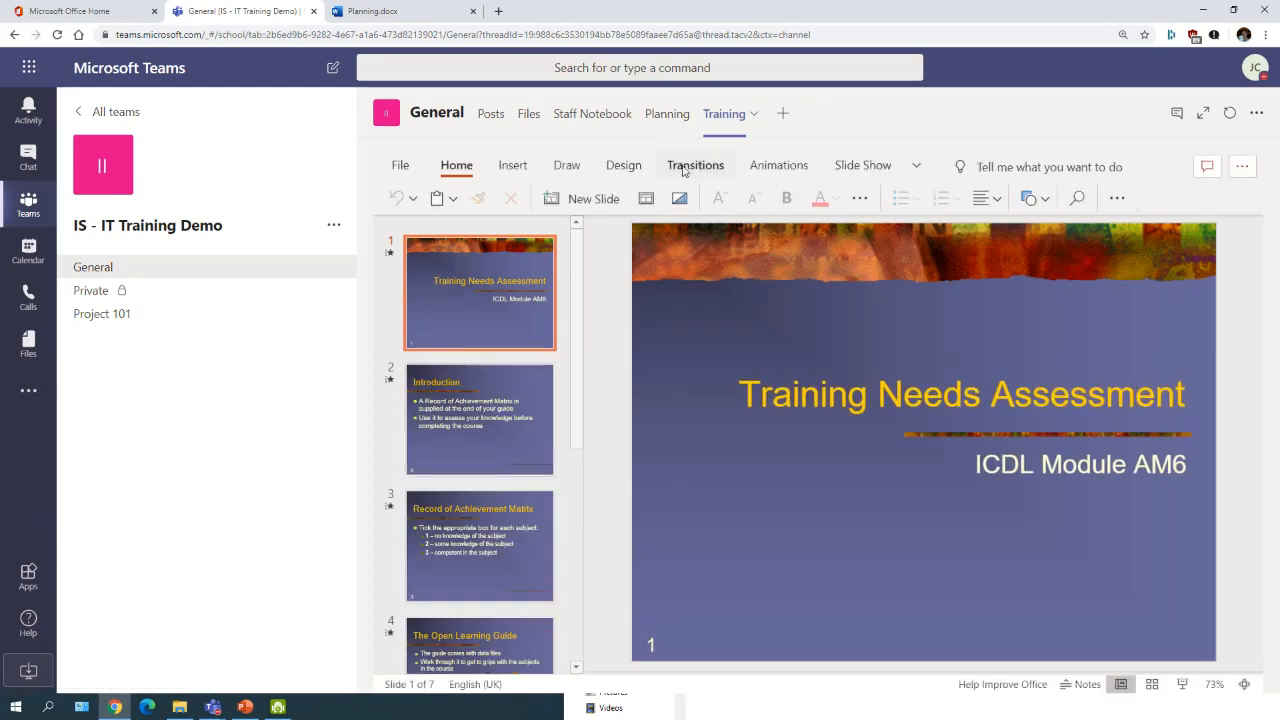
left_click(666, 115)
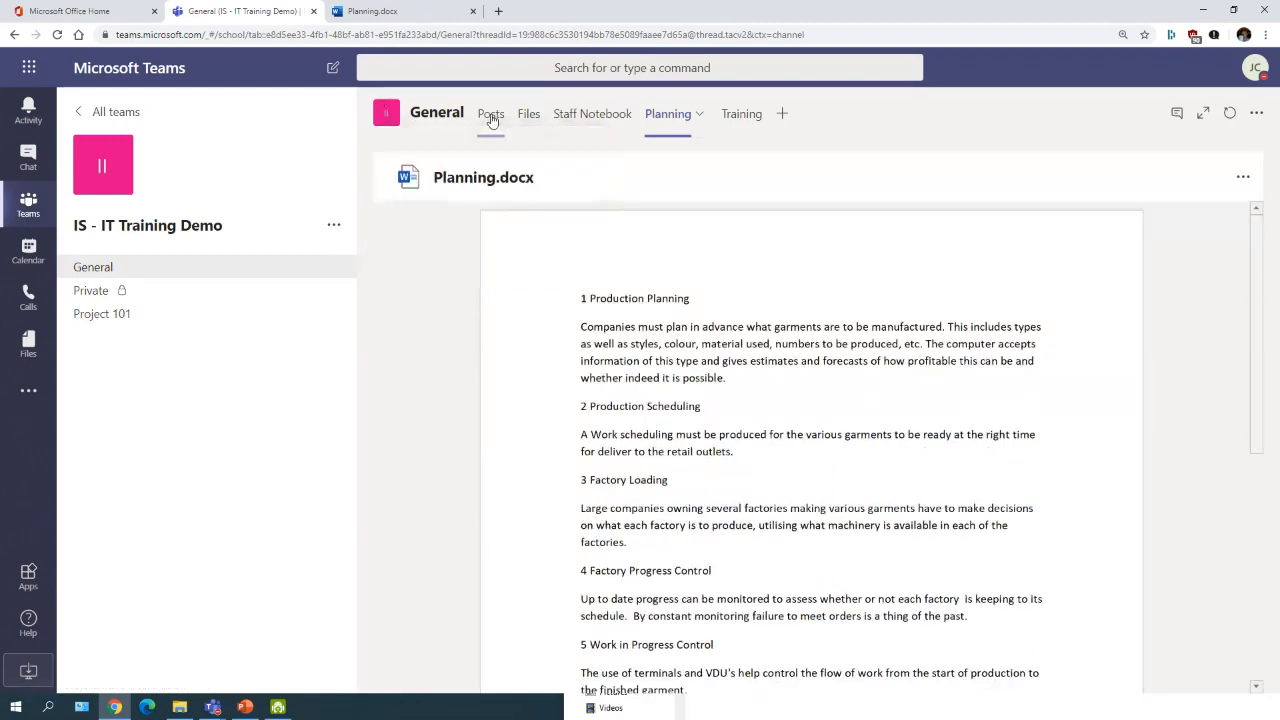
left_click(491, 124)
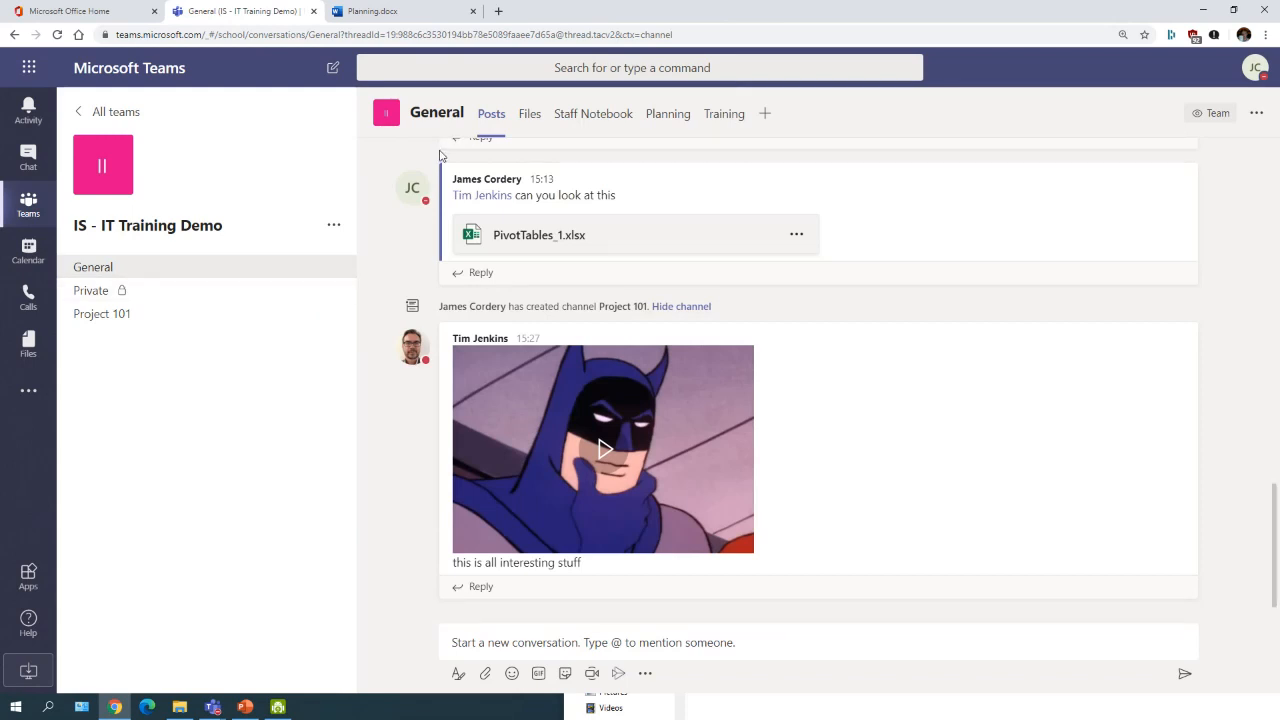
Step: Add a PDF tab to the General channel showing Teams QS.pdf
left_click(764, 115)
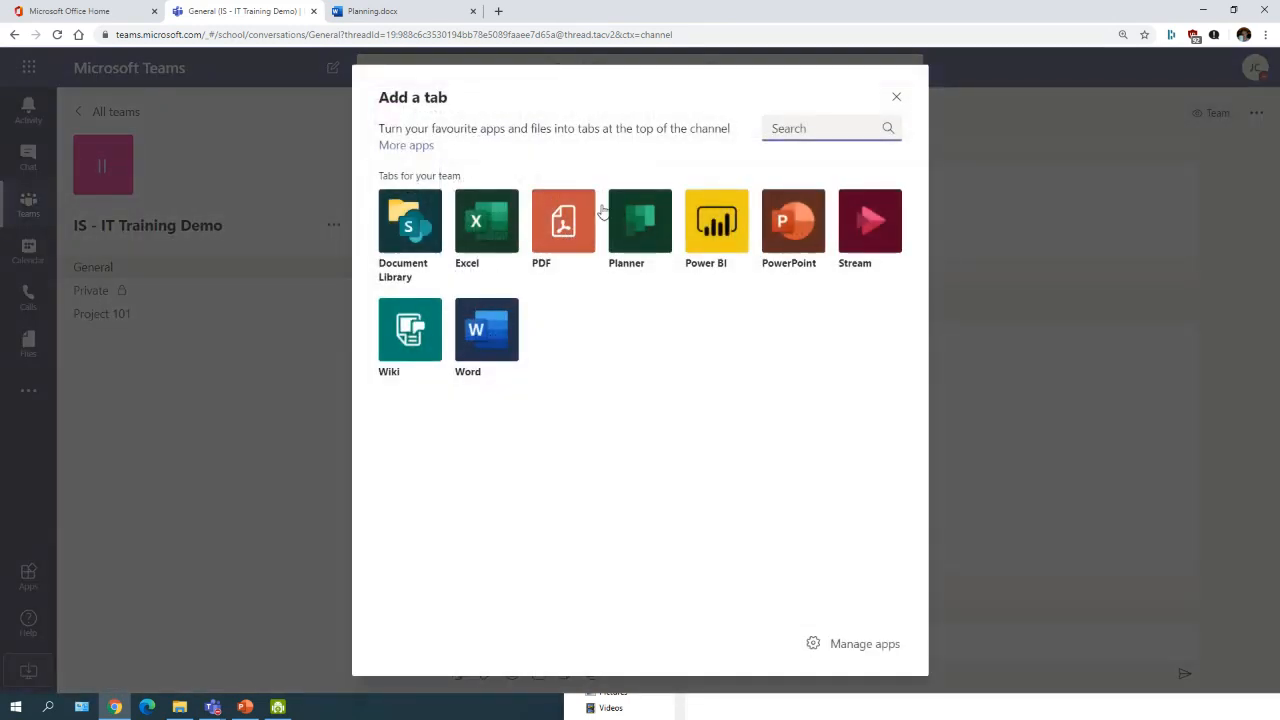
left_click(557, 218)
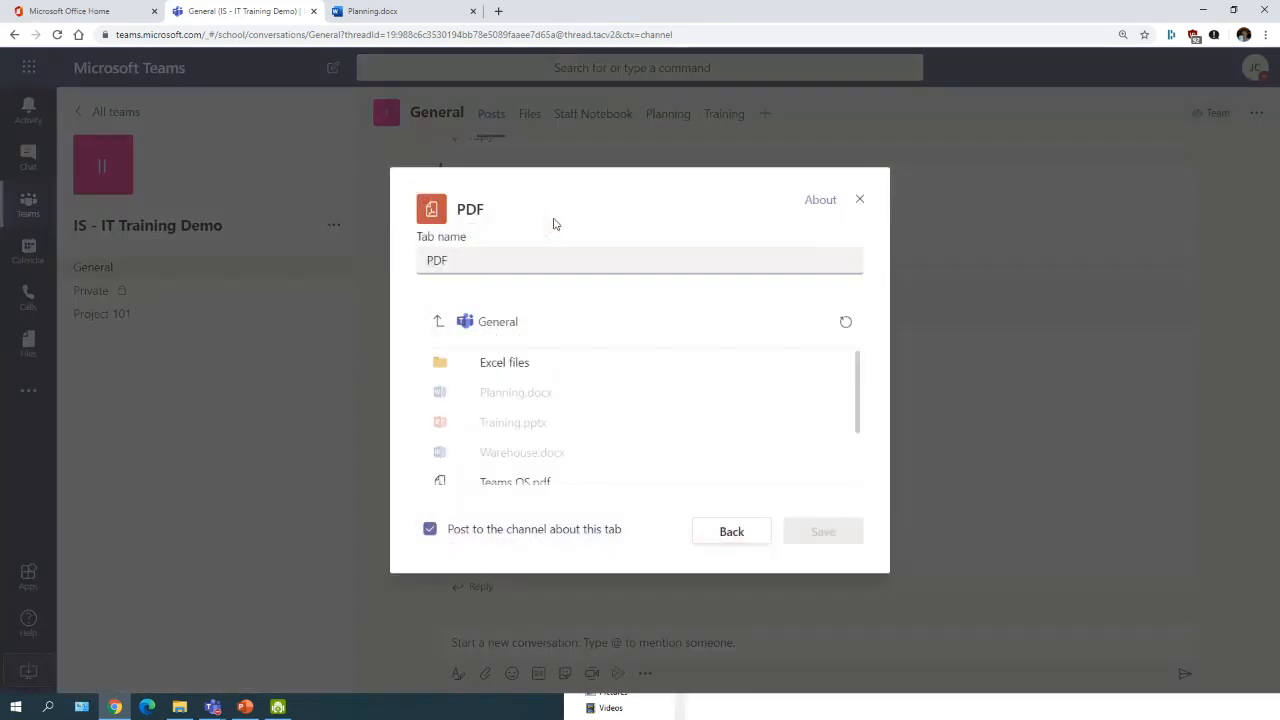
scroll(501, 419, "down", 1)
left_click(508, 412)
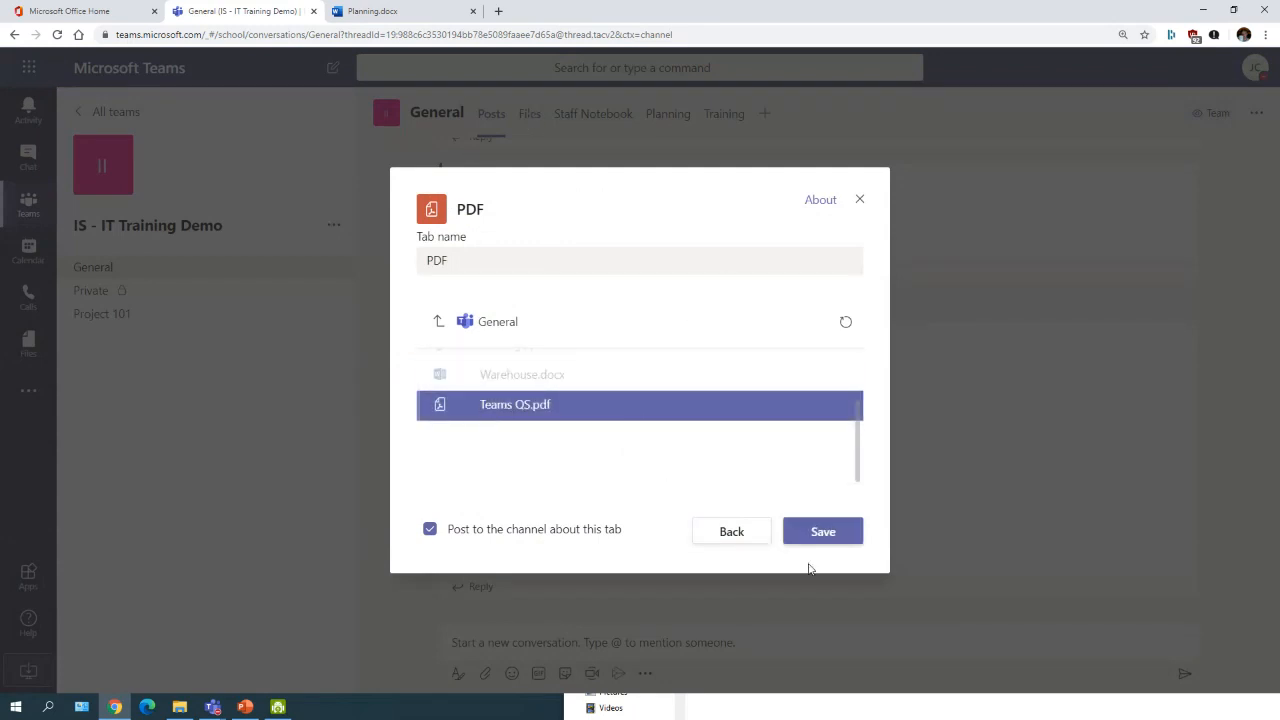
left_click(820, 534)
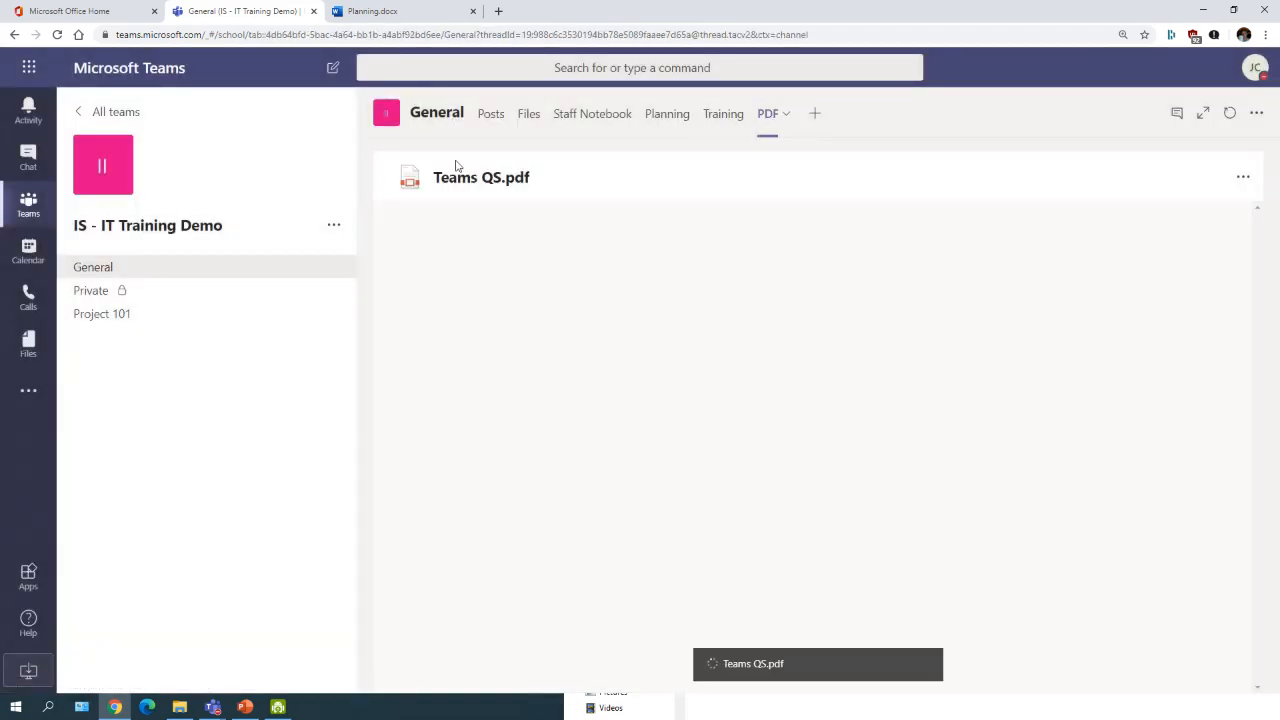
Step: Preview Teams QS.pdf and check the post announcing the new PDF tab
scroll(565, 437, "down", 10)
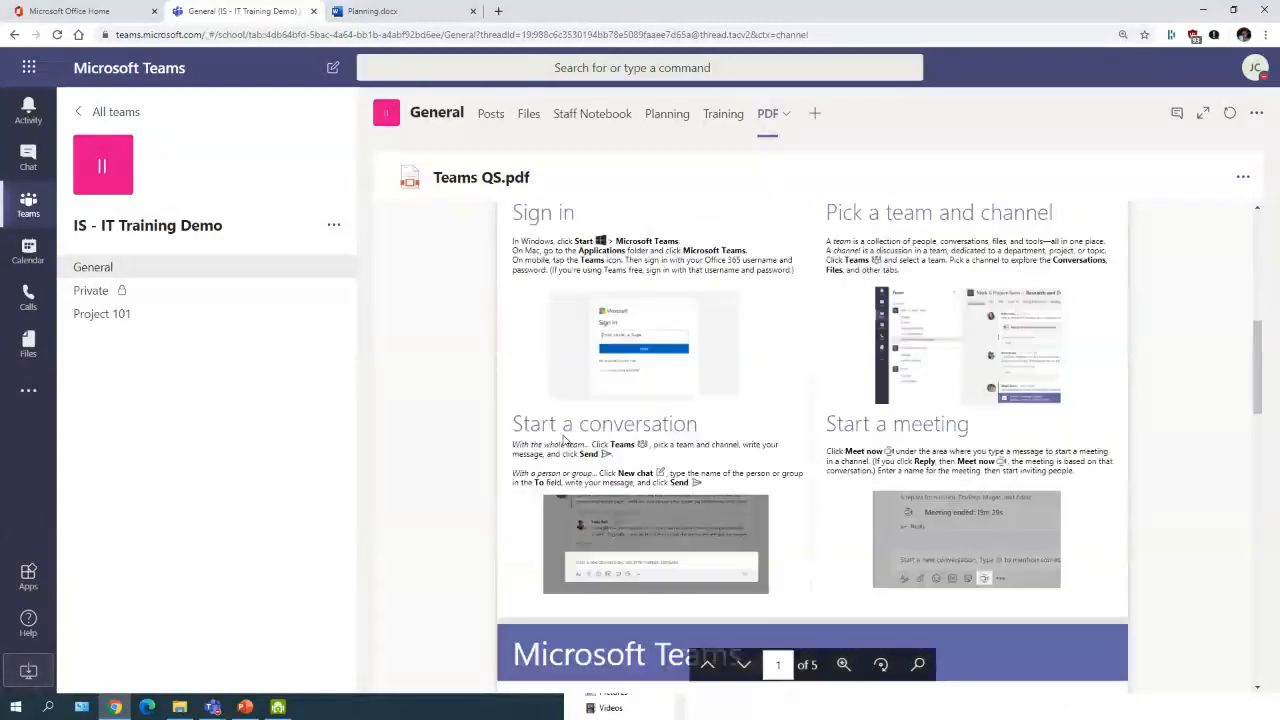
scroll(565, 437, "up", 10)
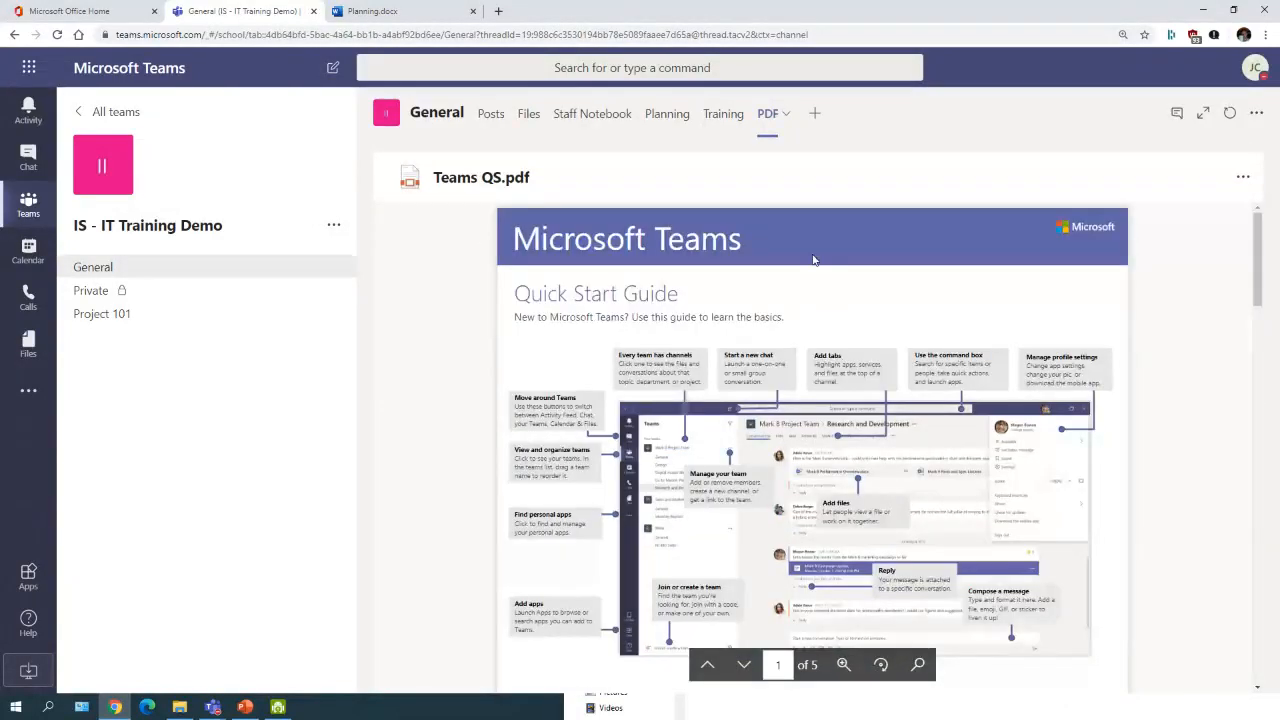
left_click(489, 114)
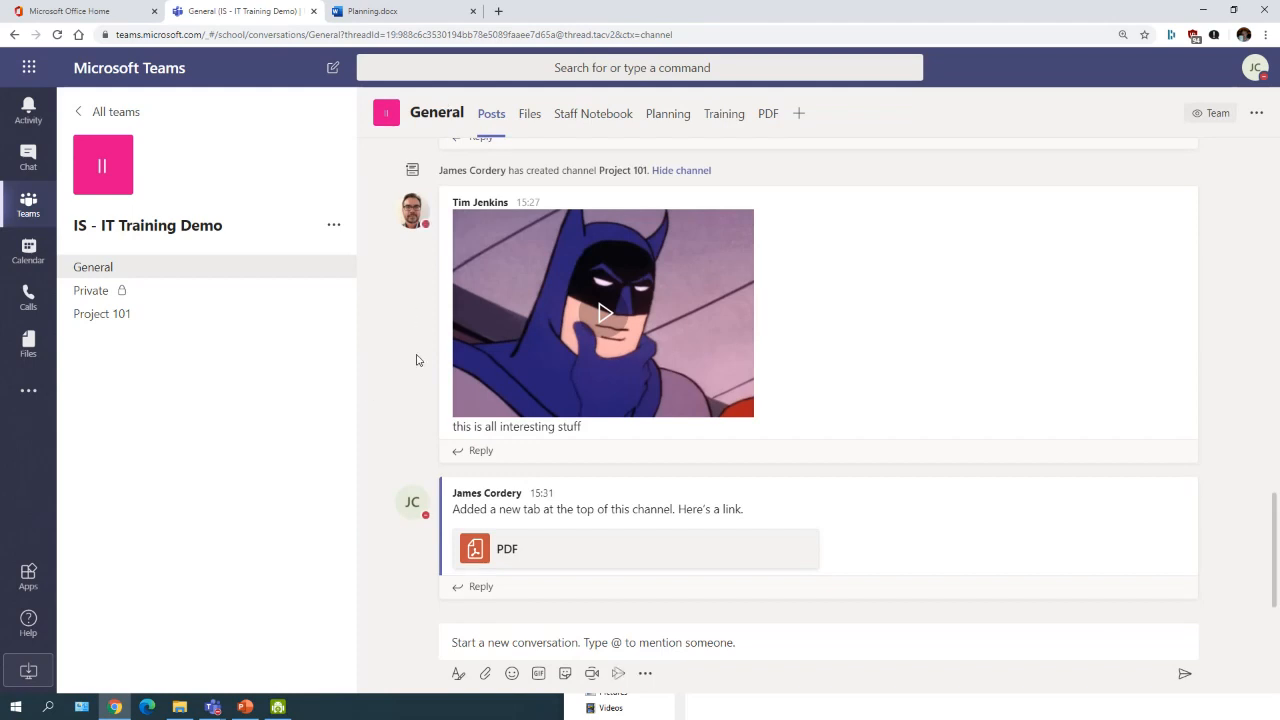
scroll(580, 430, "up", 1)
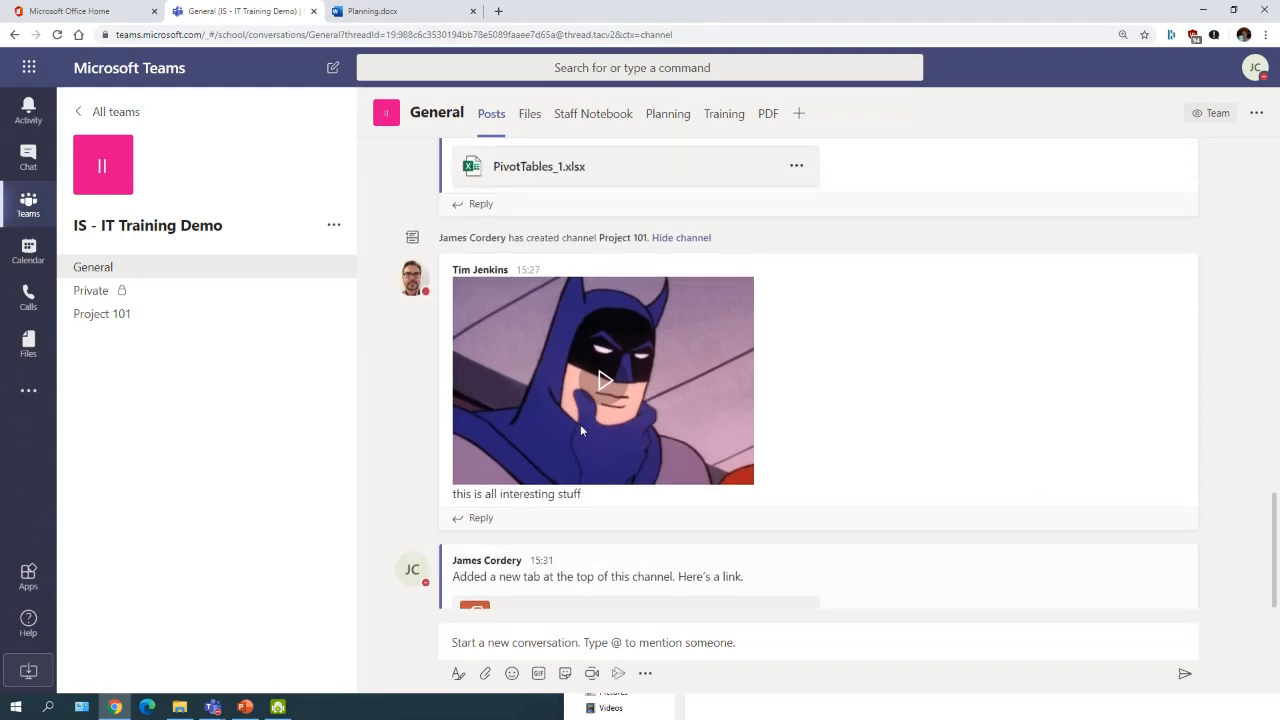
scroll(580, 430, "down", 1)
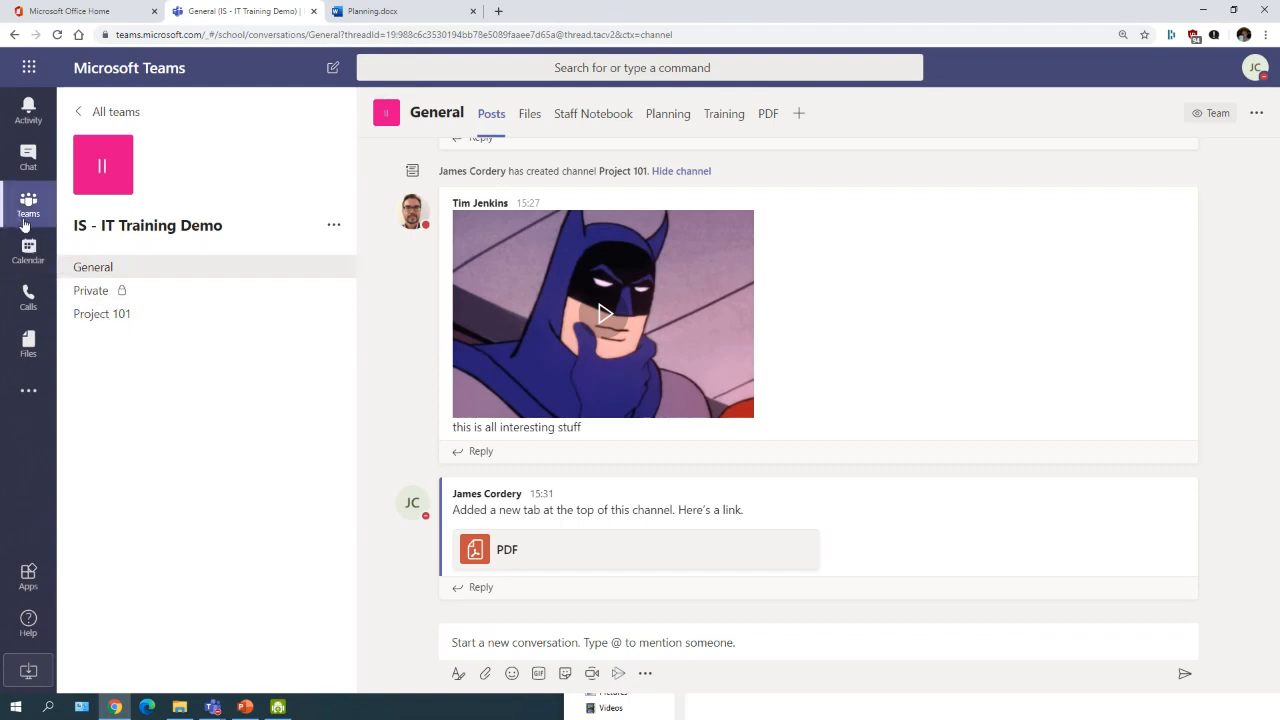
Step: Open a blank New meeting form from the Calendar, defaulting to 31 Mar 2020, 16:00–16:30
left_click(28, 255)
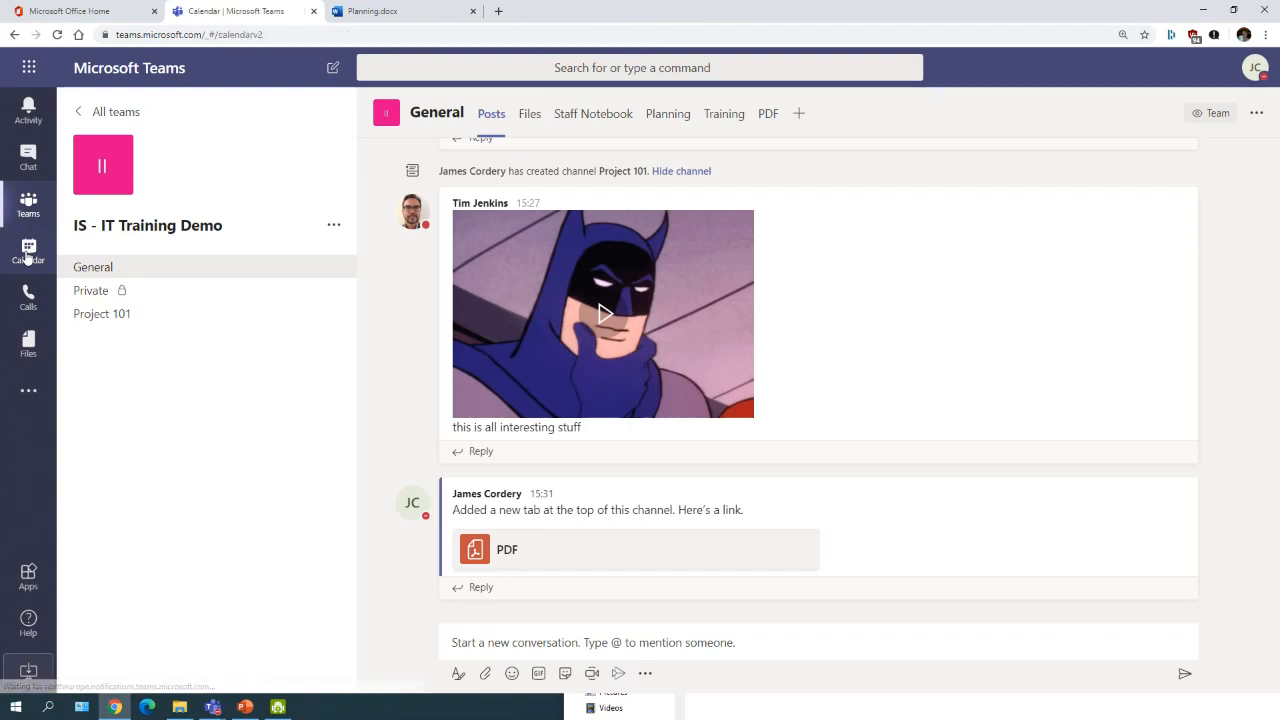
scroll(300, 500, "up", 3)
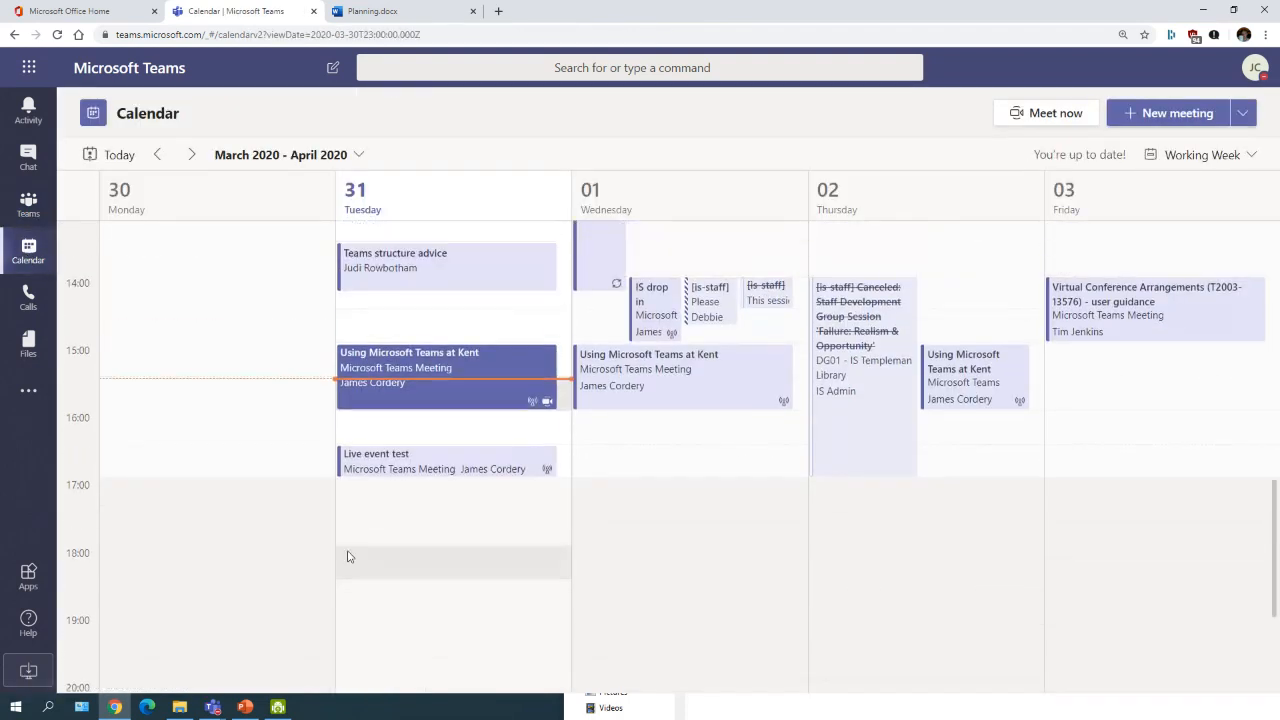
scroll(214, 497, "up", 1)
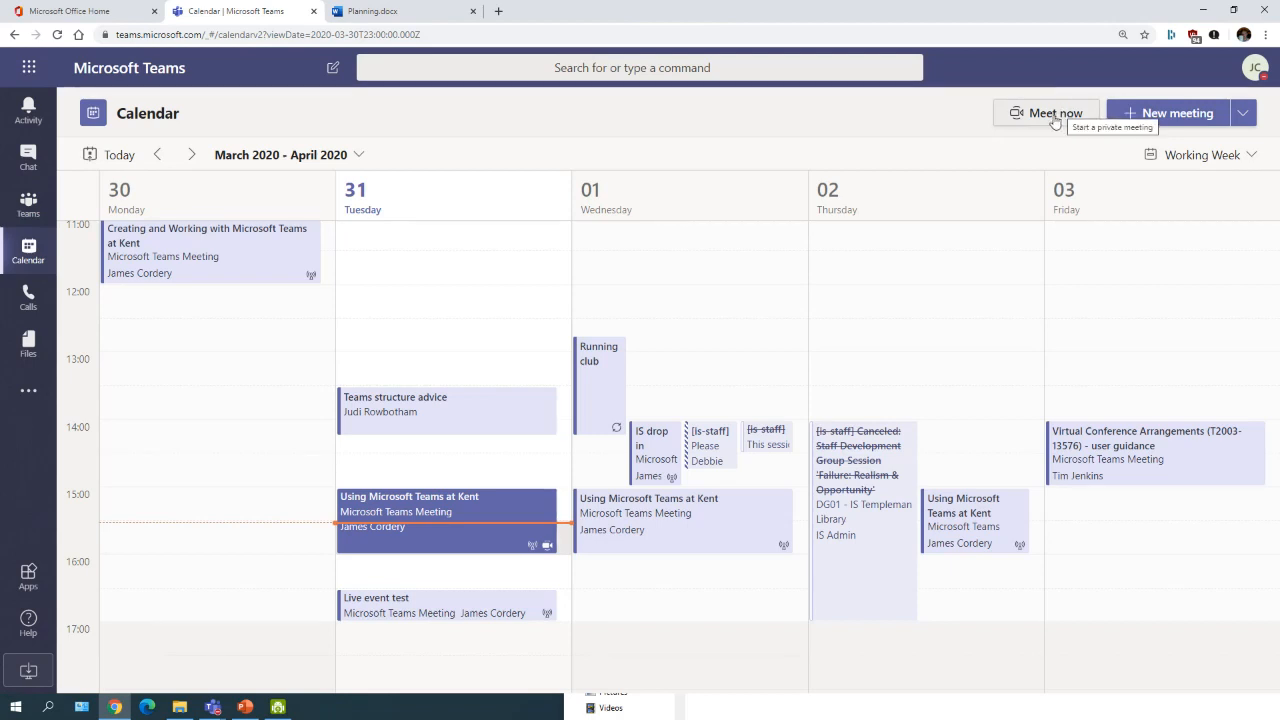
left_click(1169, 113)
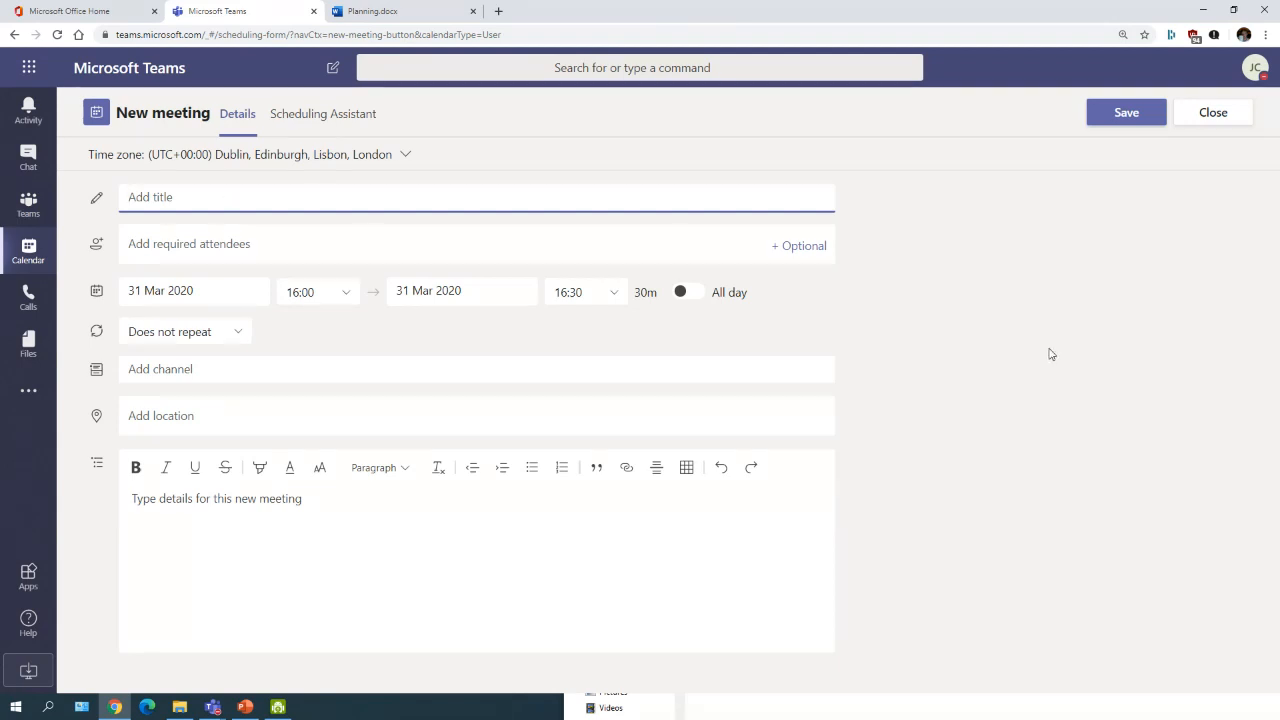
Step: Title the meeting 'Test meeting' and add two people as required attendees
type("Test meeting")
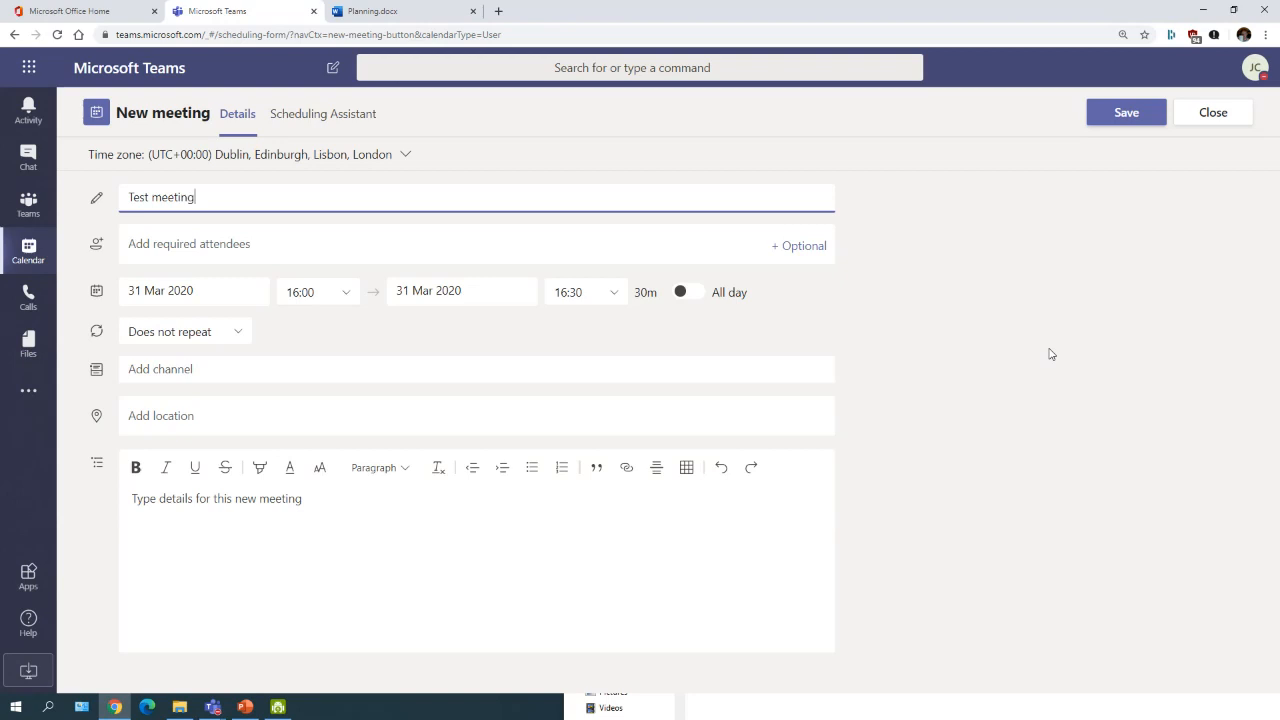
left_click(340, 237)
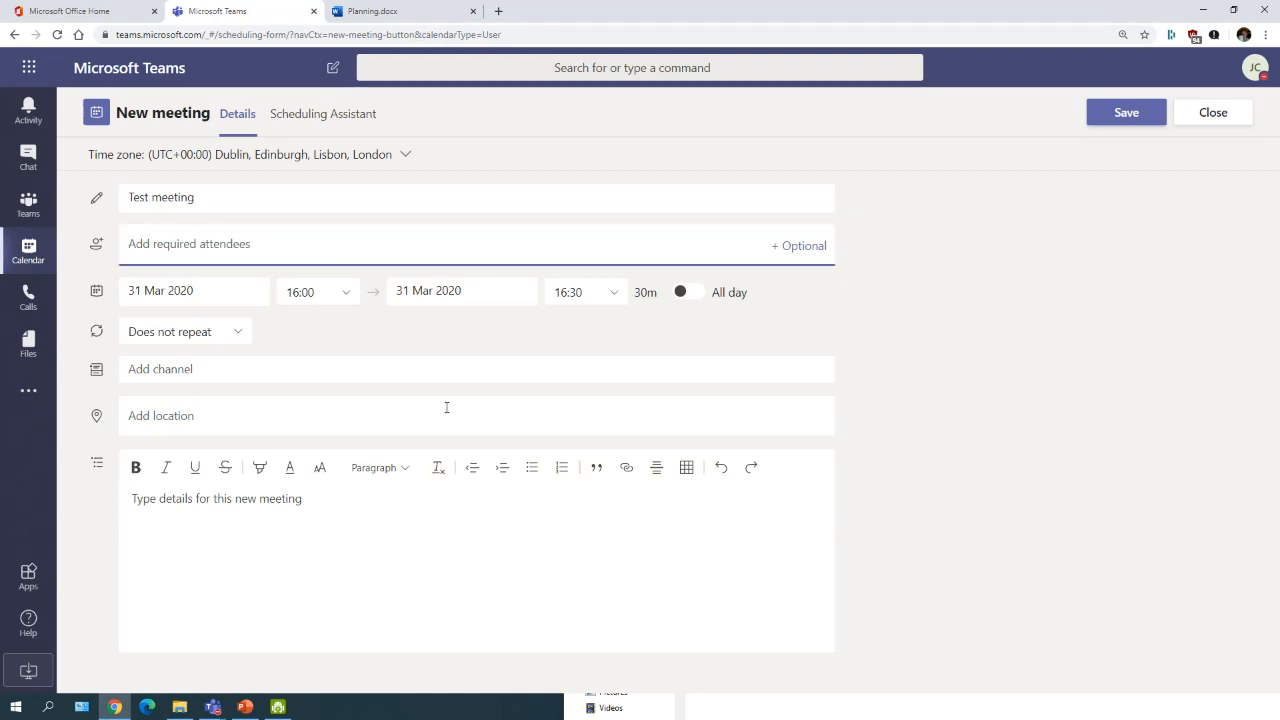
type("Tim")
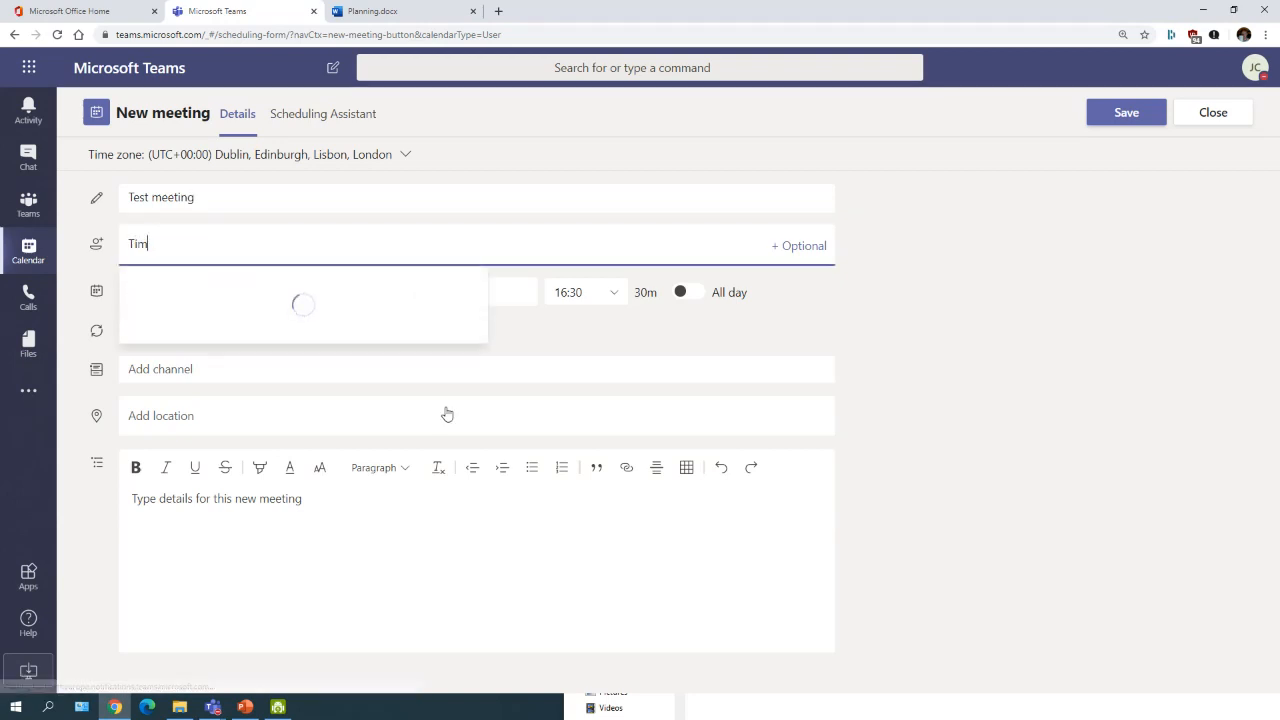
left_click(204, 288)
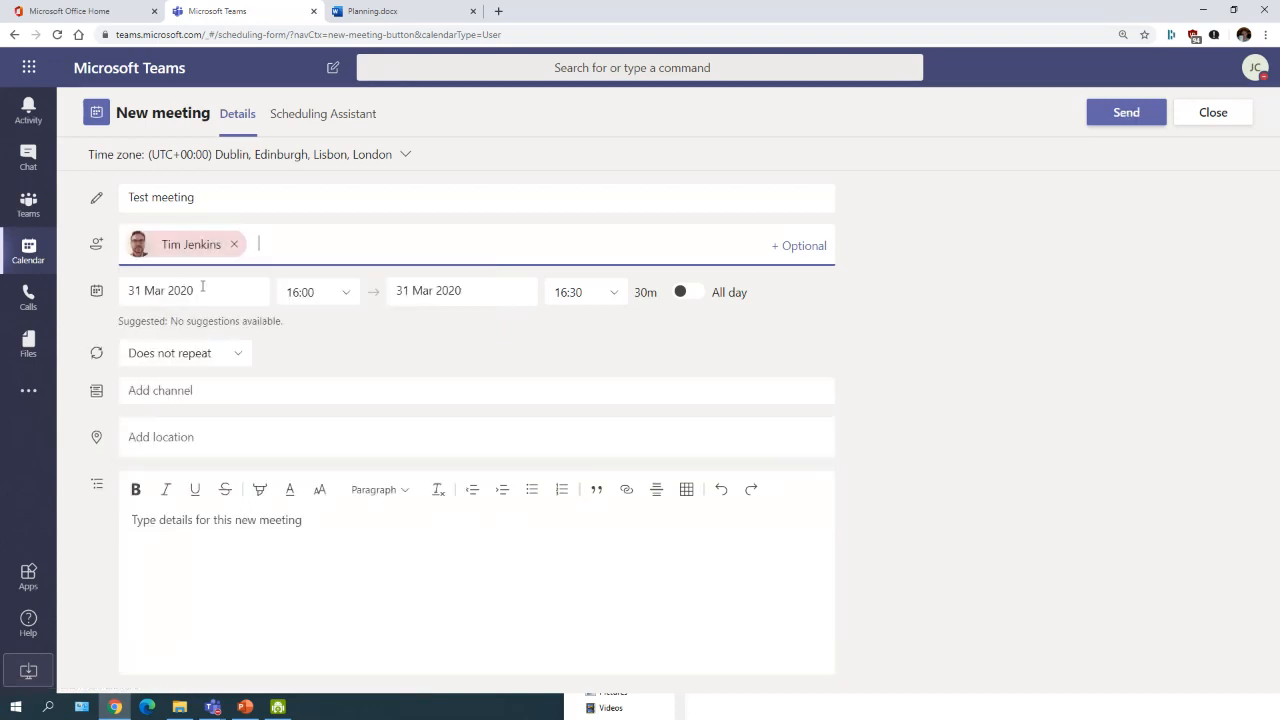
type("Judi")
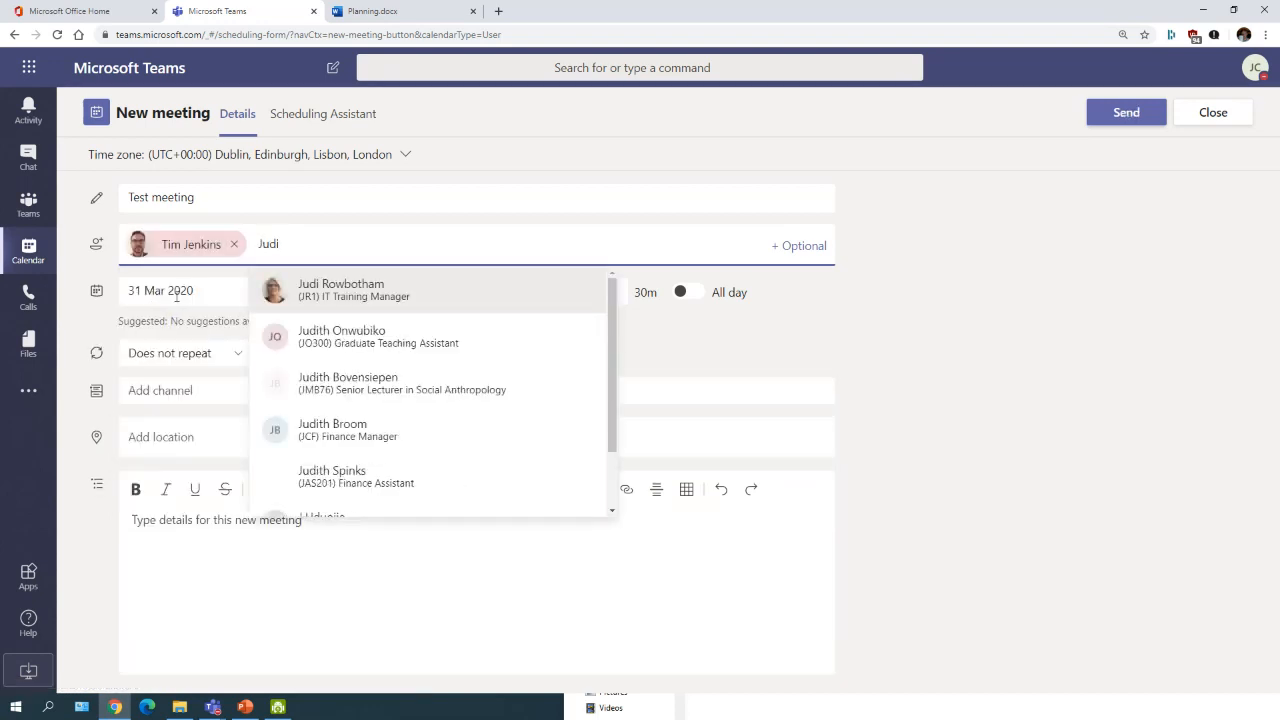
left_click(356, 292)
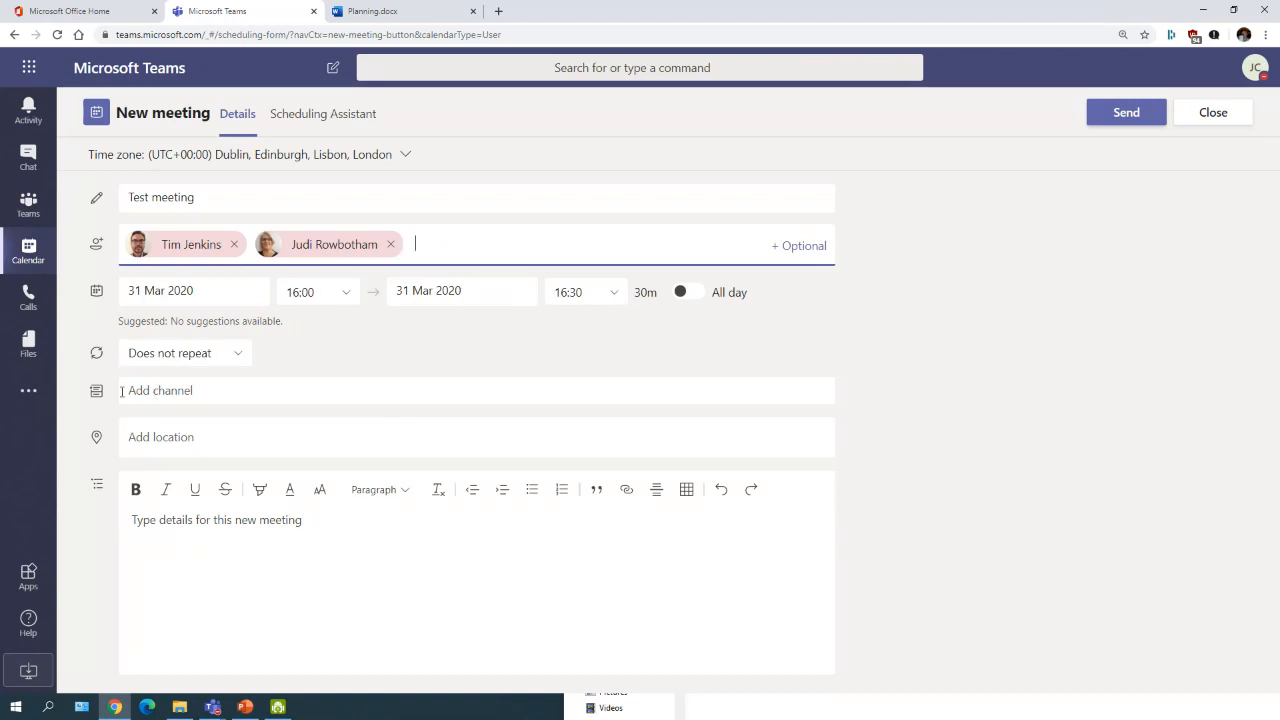
Step: Link the meeting to the IS - IT Training Demo > General channel
left_click(224, 388)
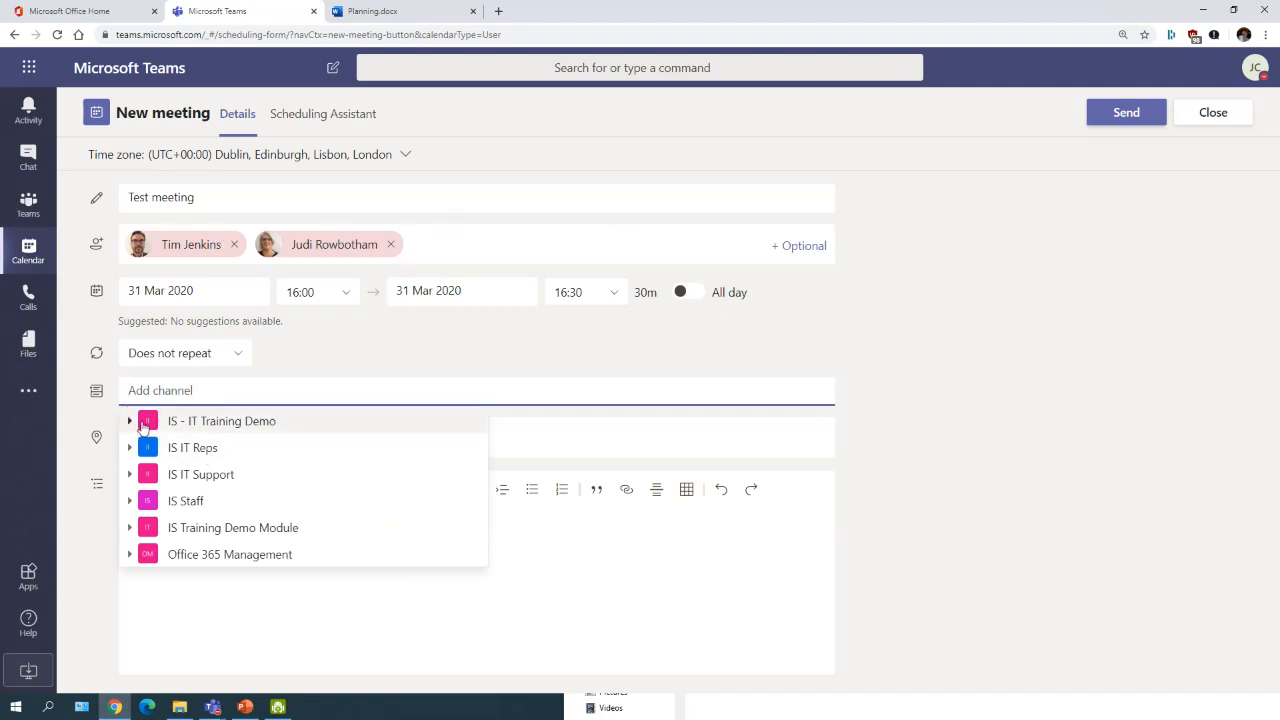
left_click(135, 424)
left_click(186, 448)
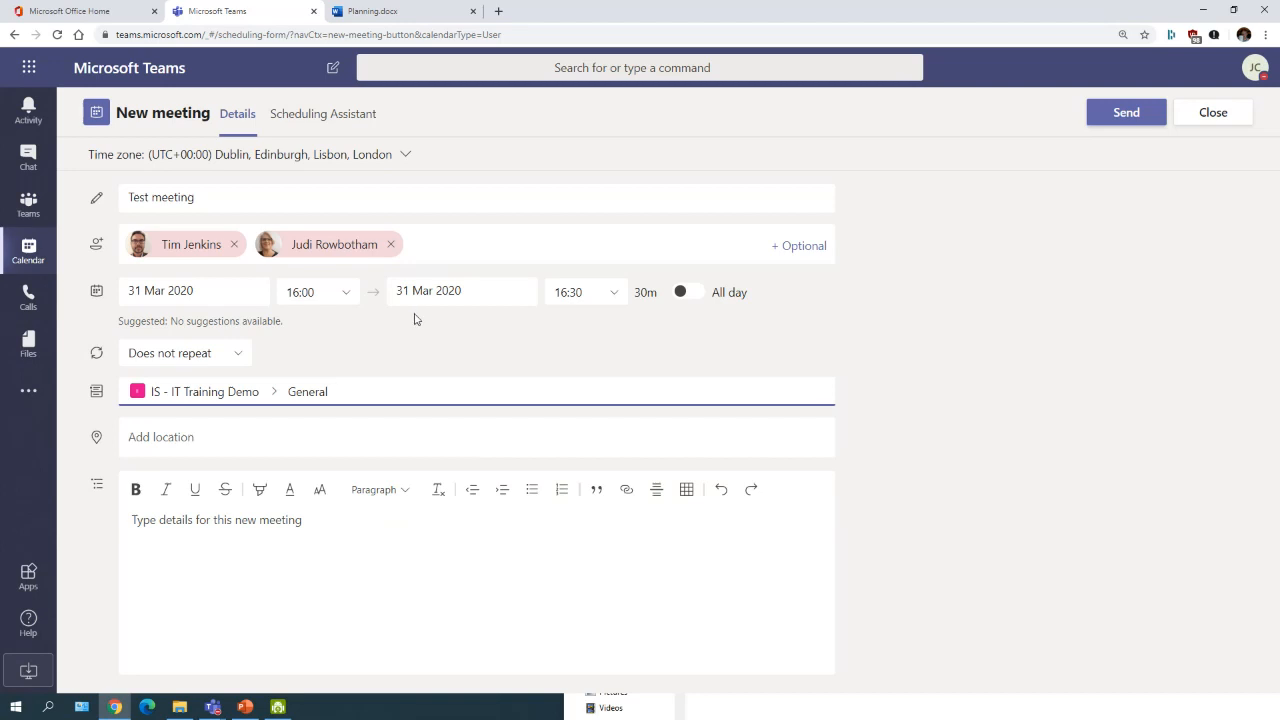
left_click(380, 538)
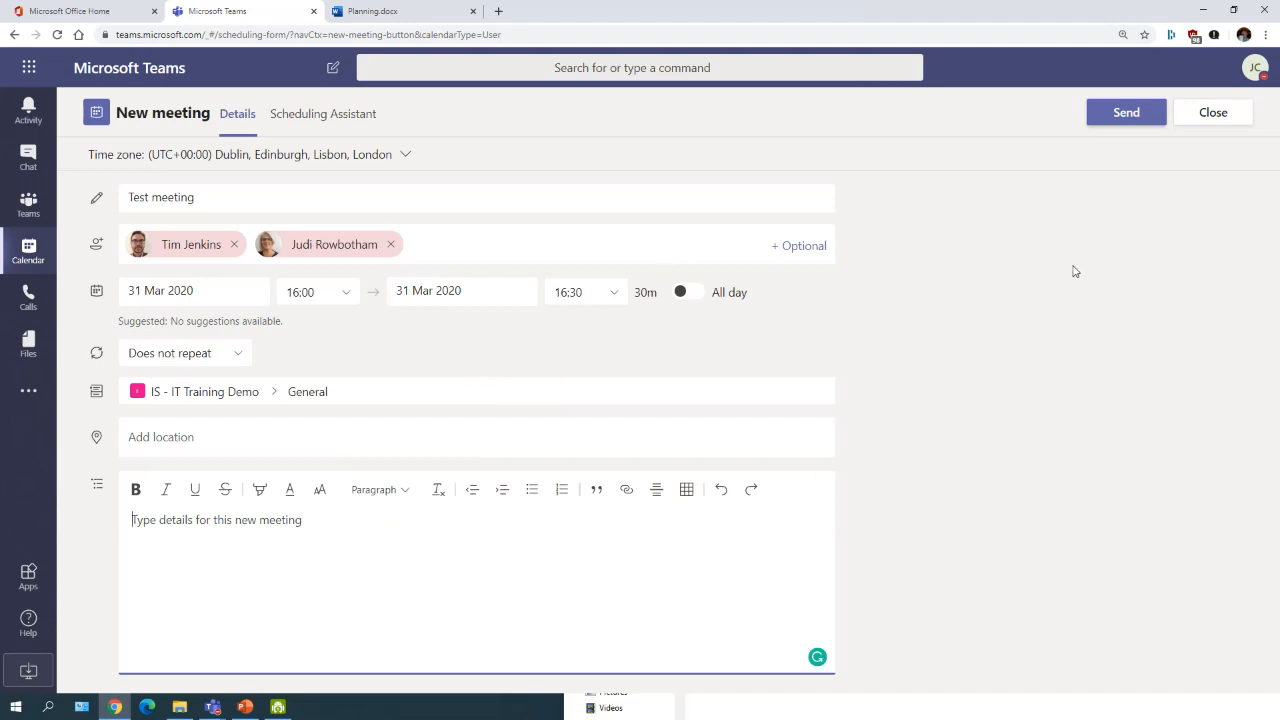
Step: Send the Test meeting invite so it lands on Tuesday 31 March, 16:00, beside 'Live event test'
left_click(1122, 113)
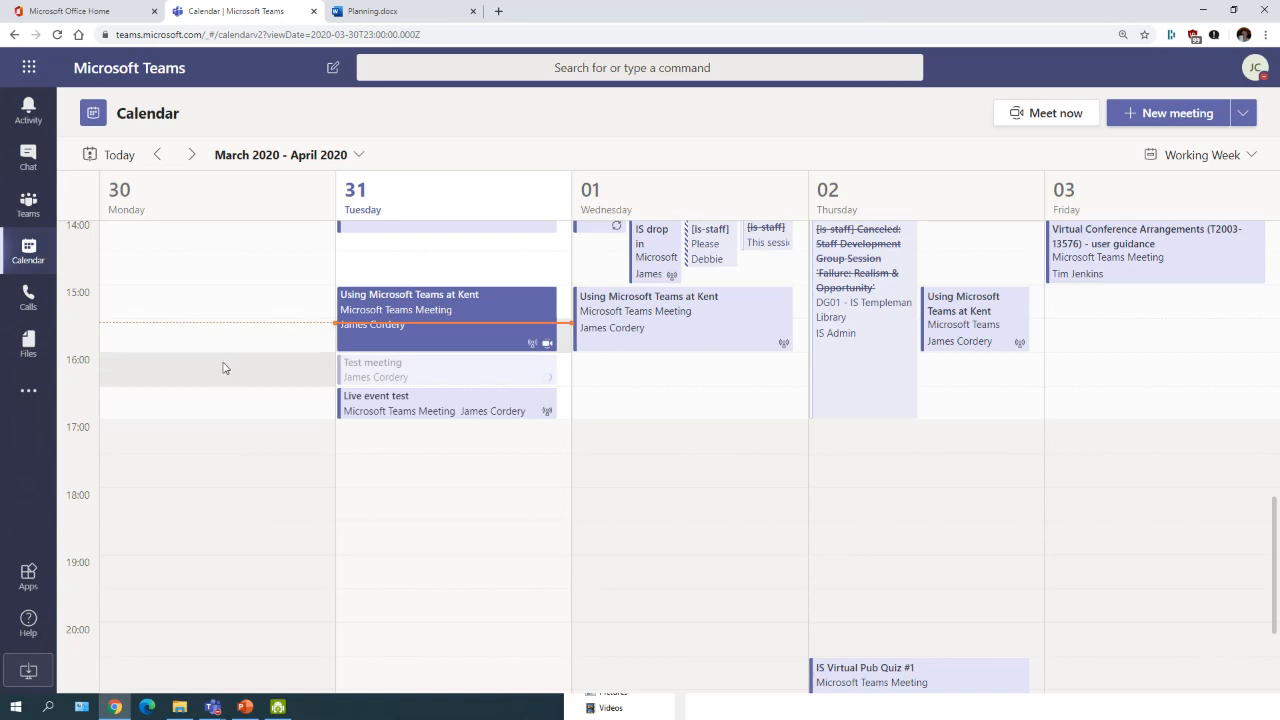
Step: Open the Test meeting card from the IS - IT Training Demo General channel posts
left_click(30, 210)
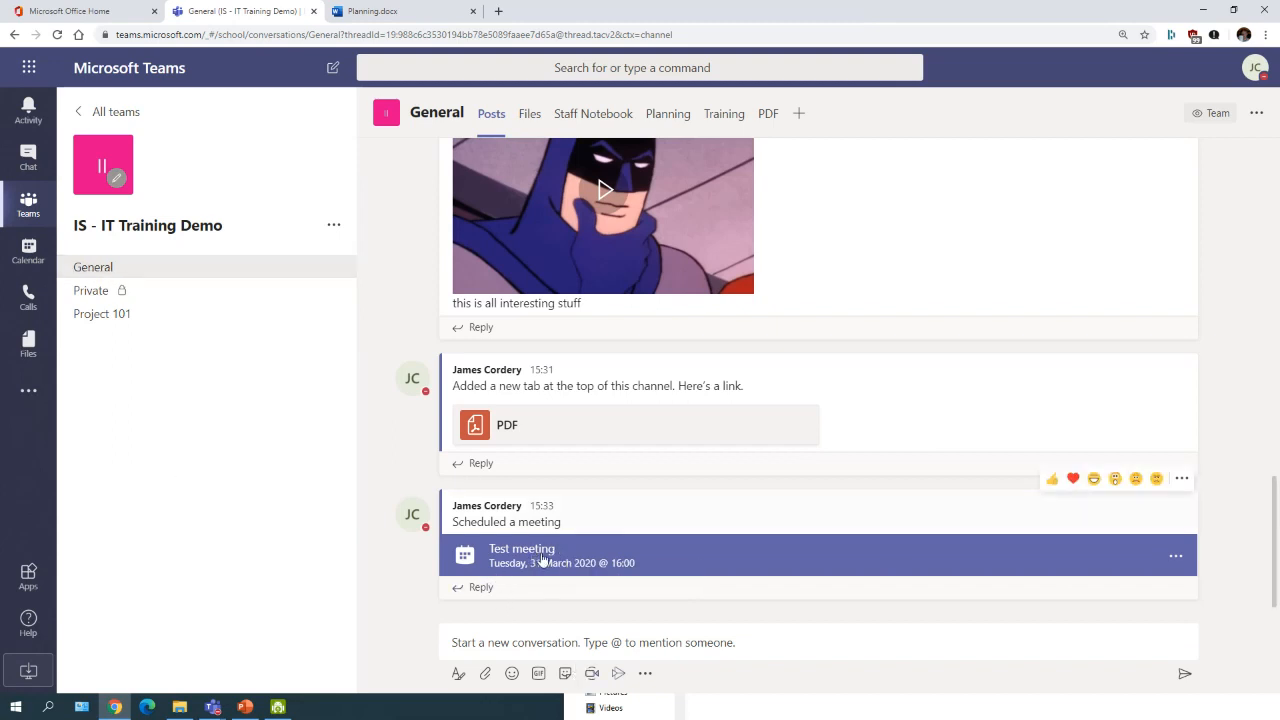
left_click(670, 550)
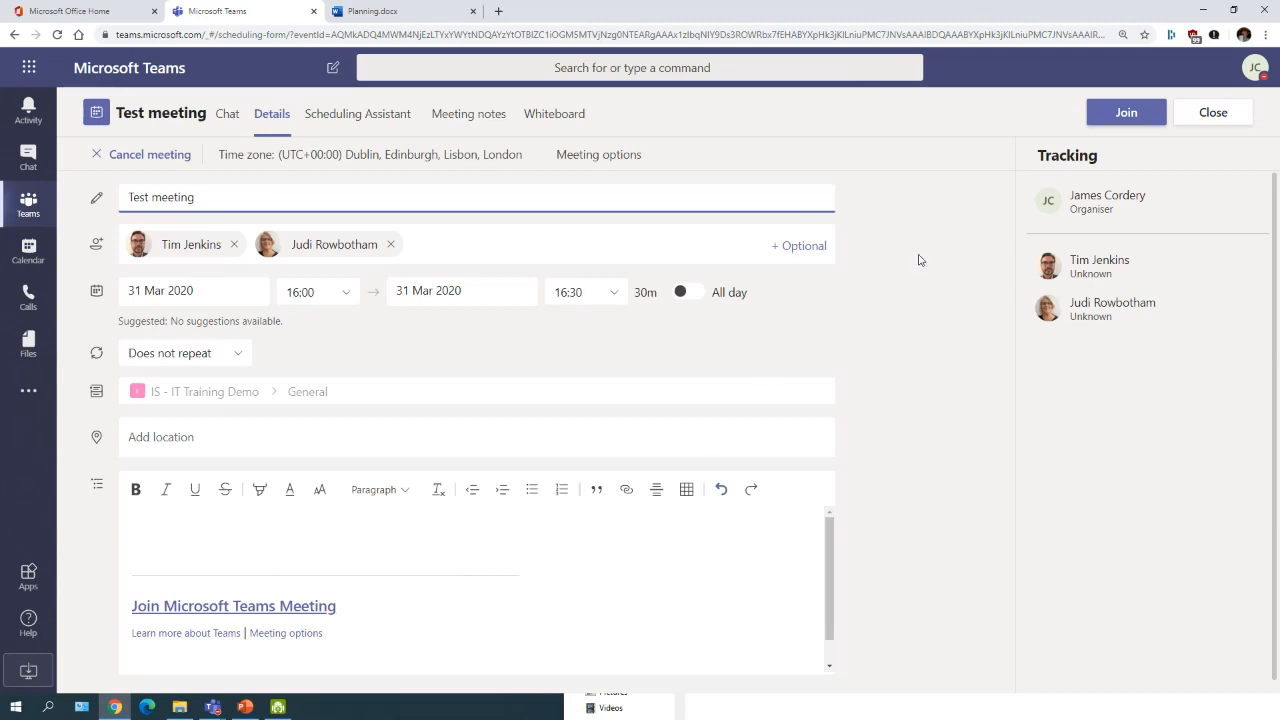
Step: Join the Test meeting from its details form, entering with current audio and video
left_click(1108, 114)
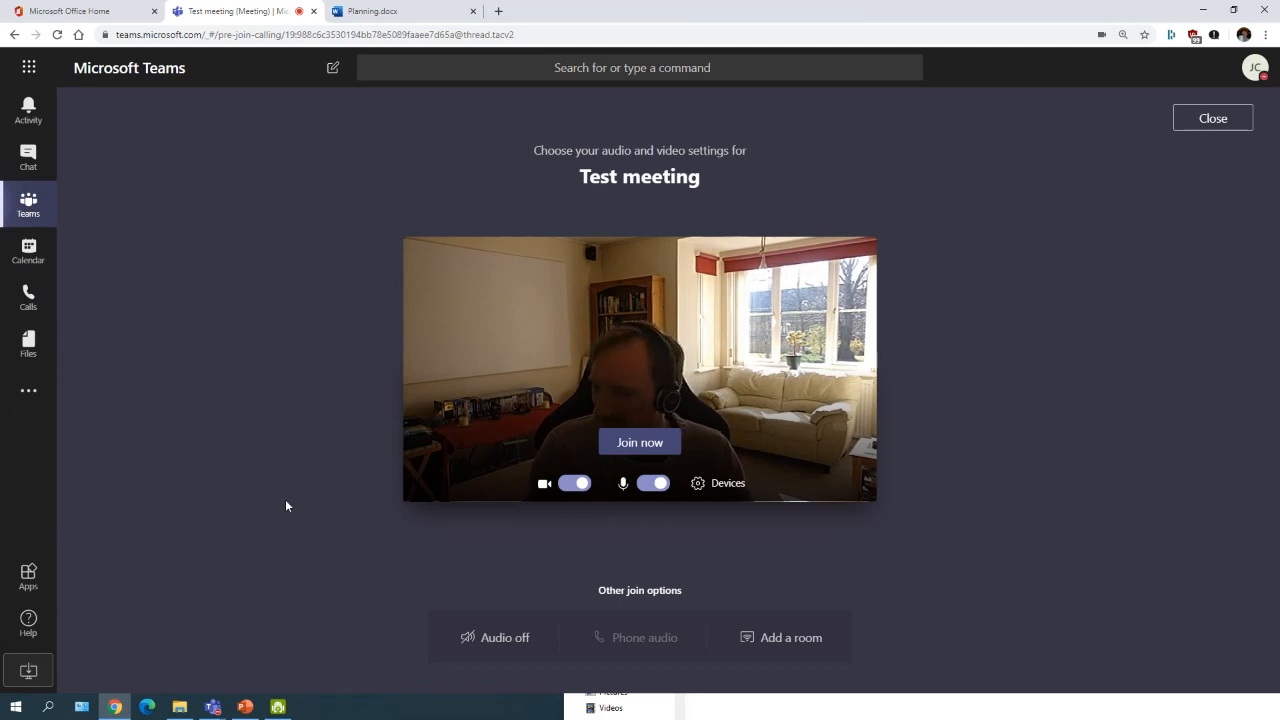
left_click(652, 445)
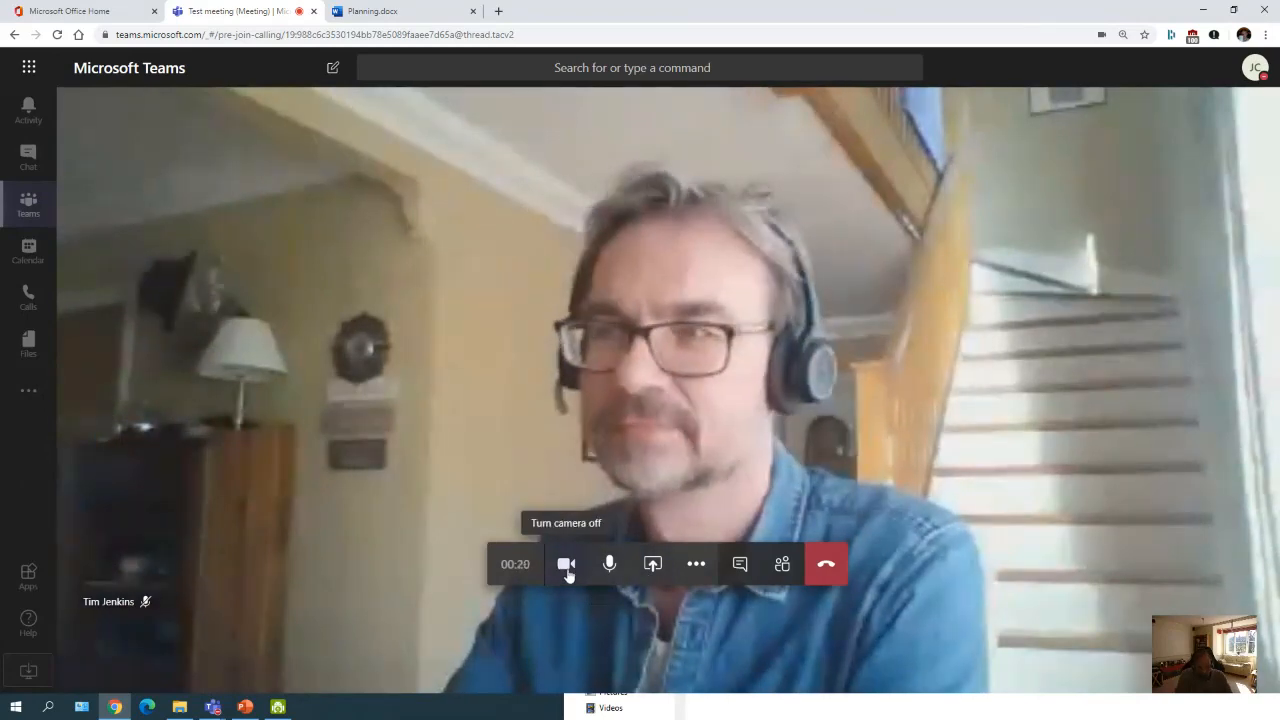
Step: Browse the Desktop/Window, Application Window and Chrome Tab share options, cancel, and reopen Share
left_click(653, 563)
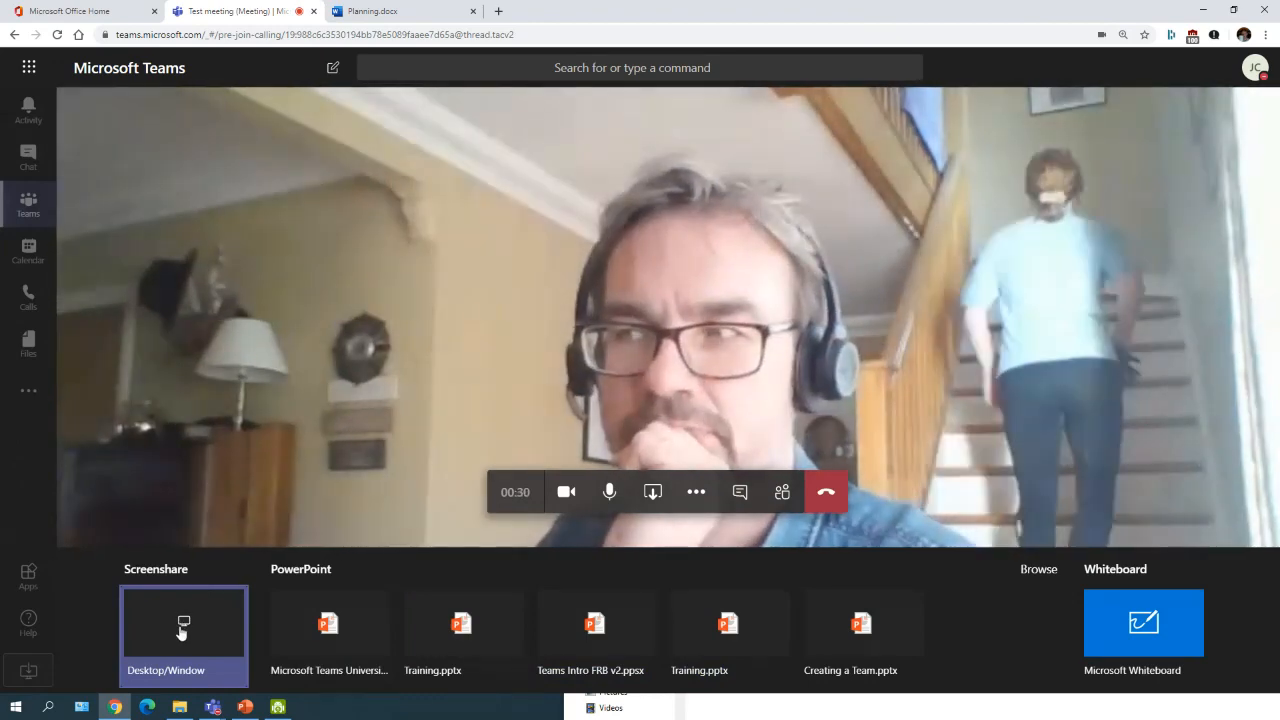
left_click(174, 626)
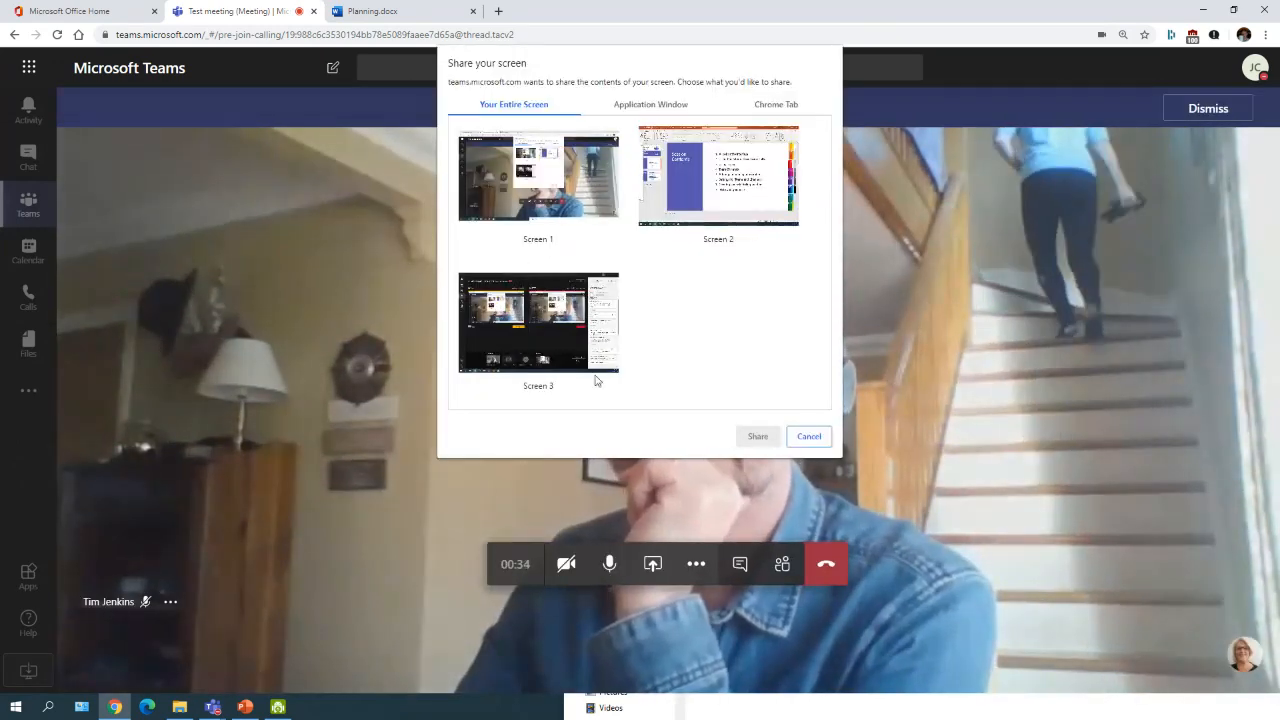
left_click(641, 104)
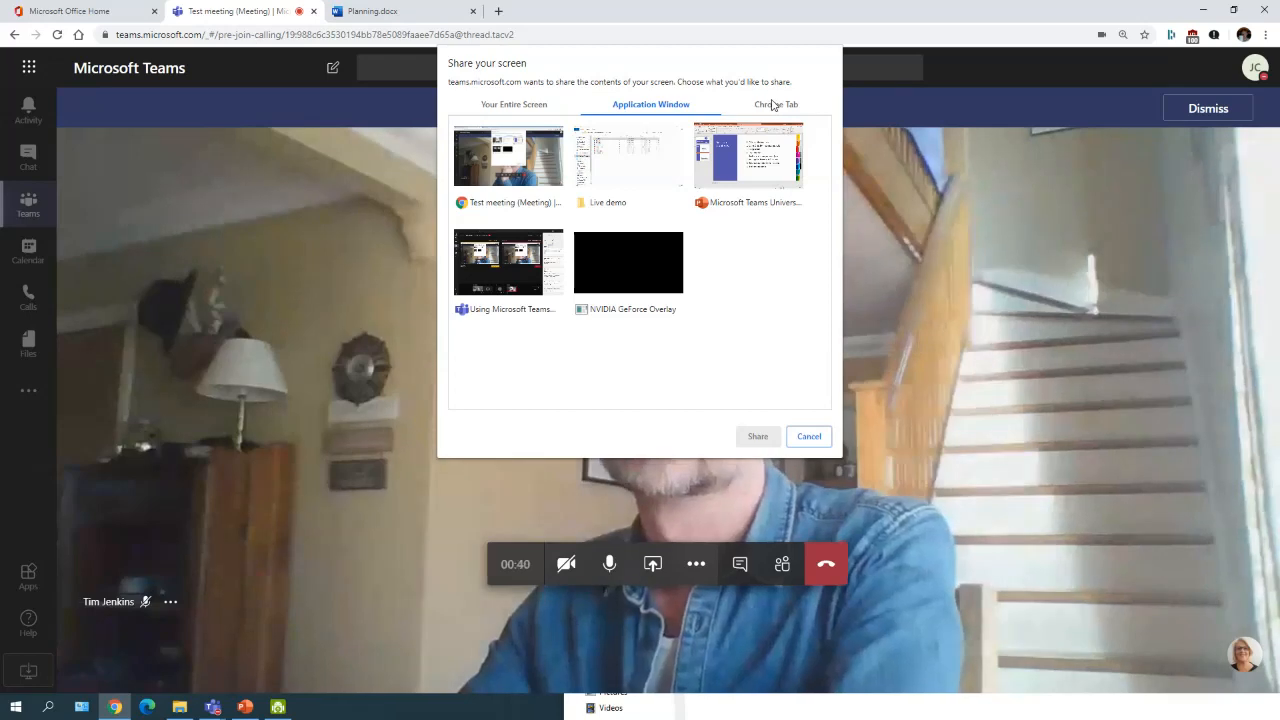
left_click(772, 104)
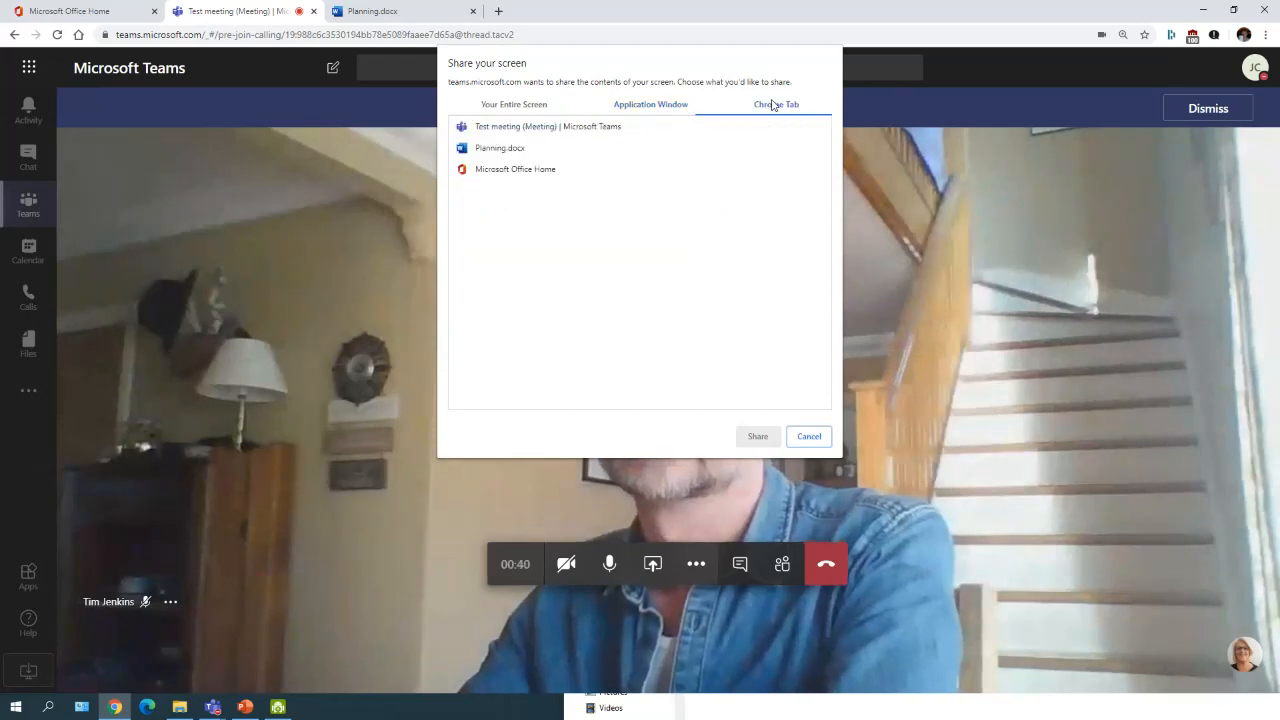
left_click(646, 106)
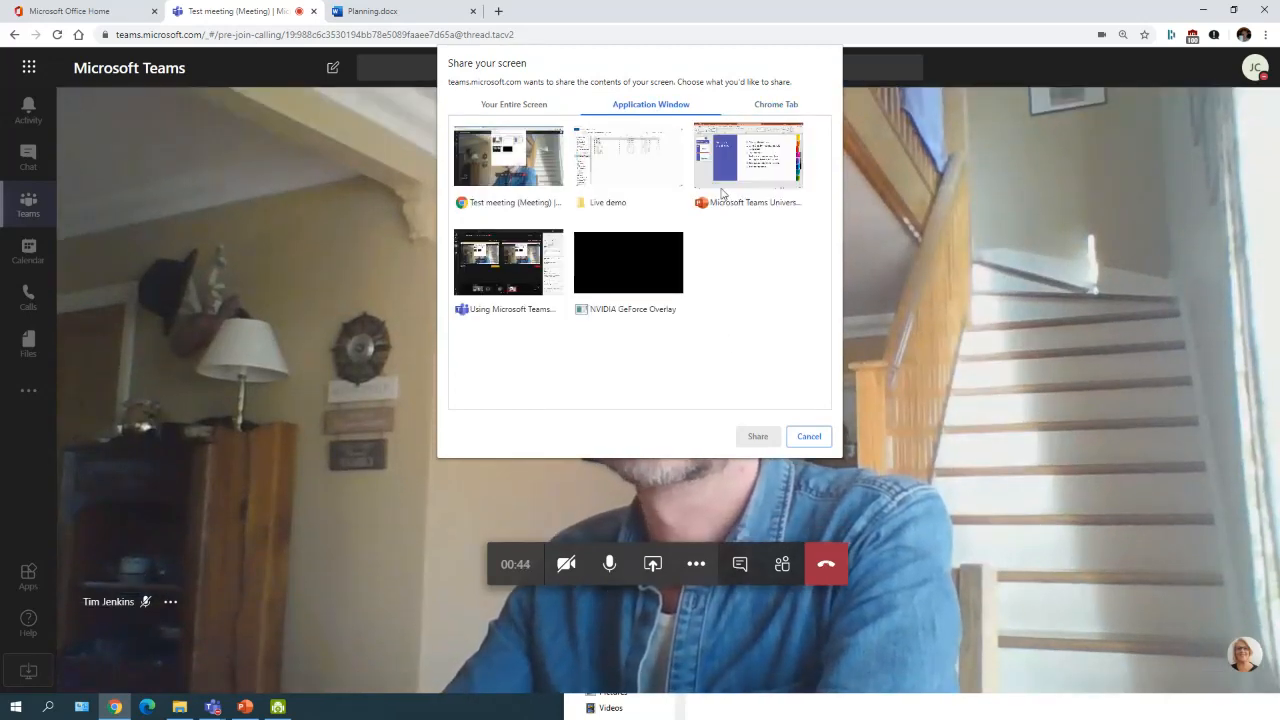
left_click(809, 437)
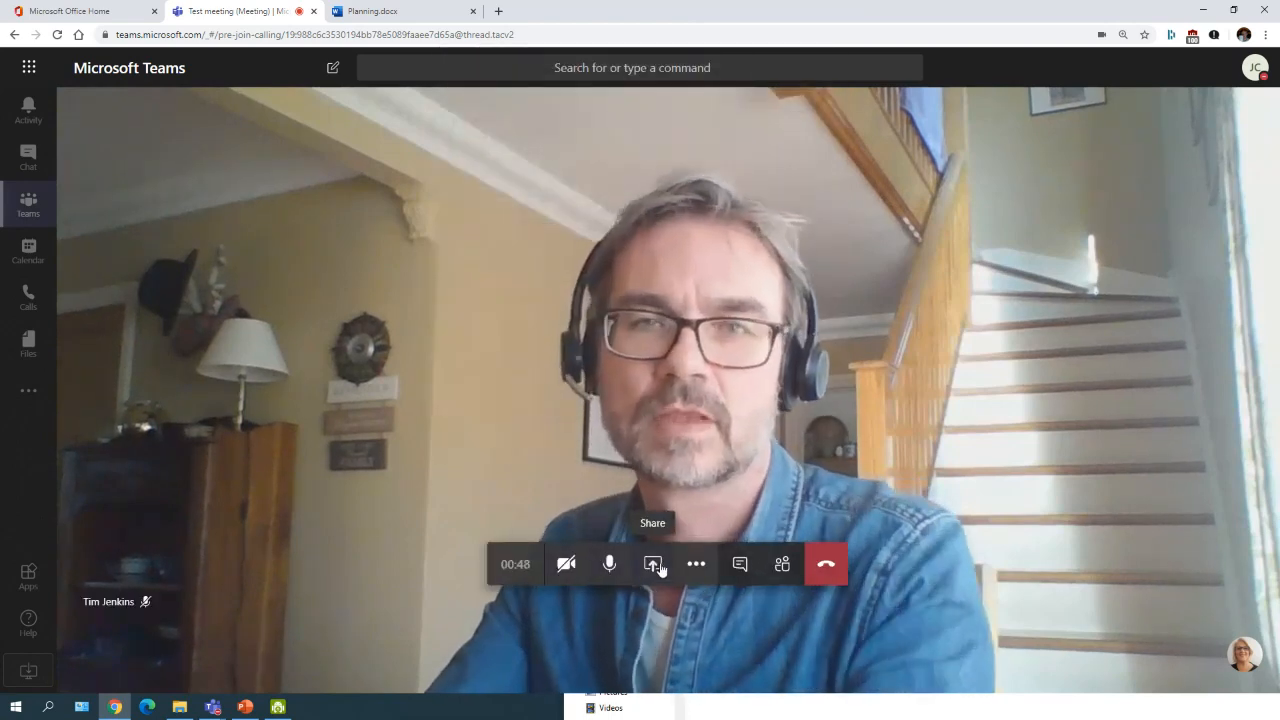
left_click(655, 566)
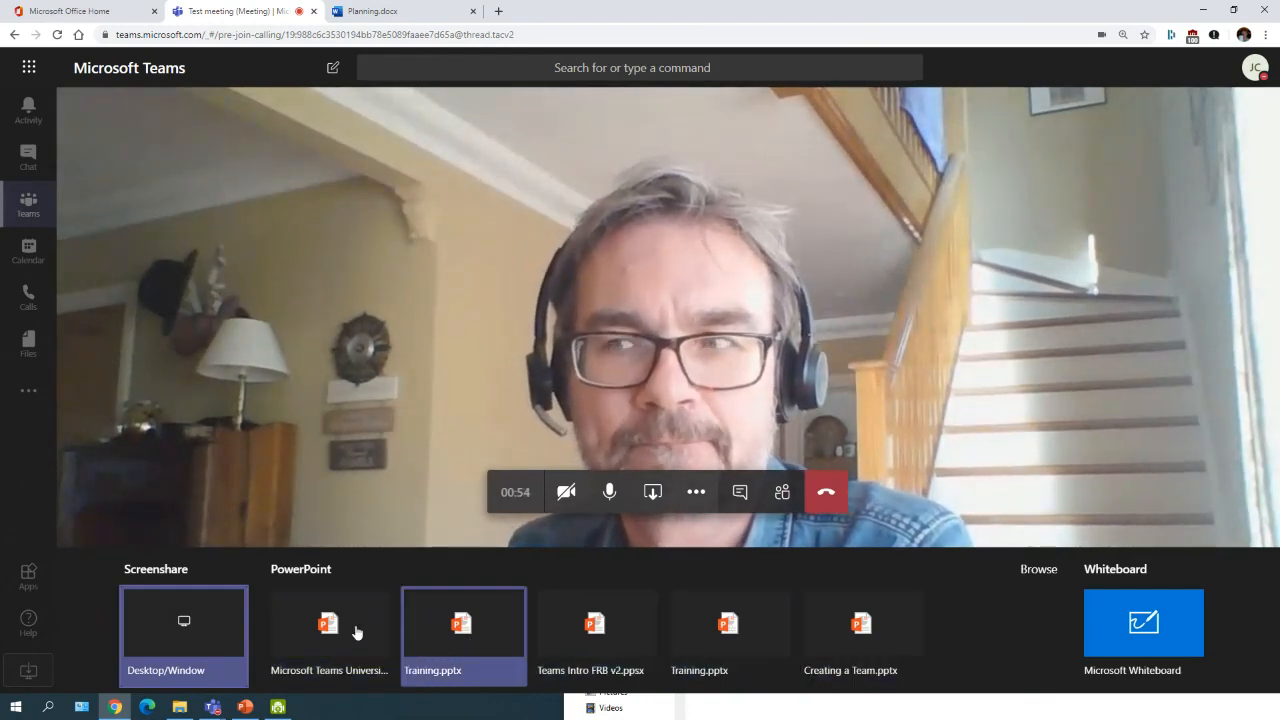
Step: Present Creating a Team.pptx, step through the slides to slide 4, then stop presenting
left_click(818, 637)
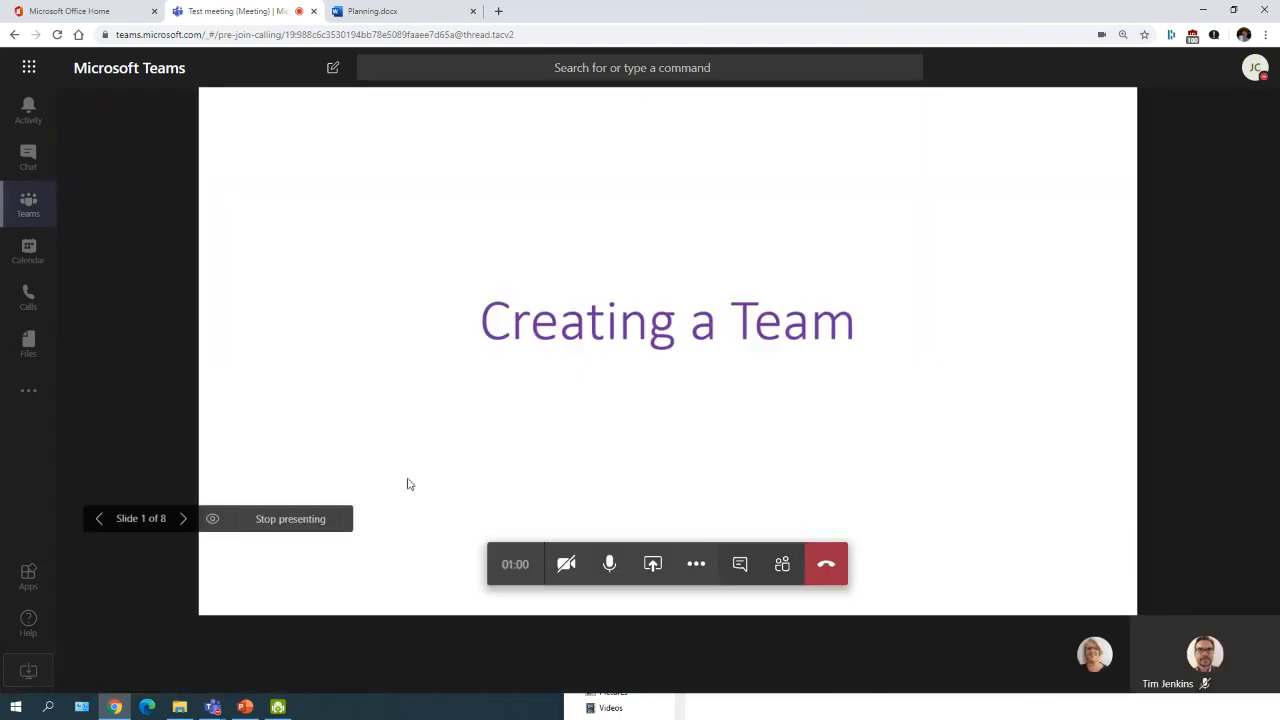
left_click(183, 520)
left_click(183, 520)
left_click(98, 520)
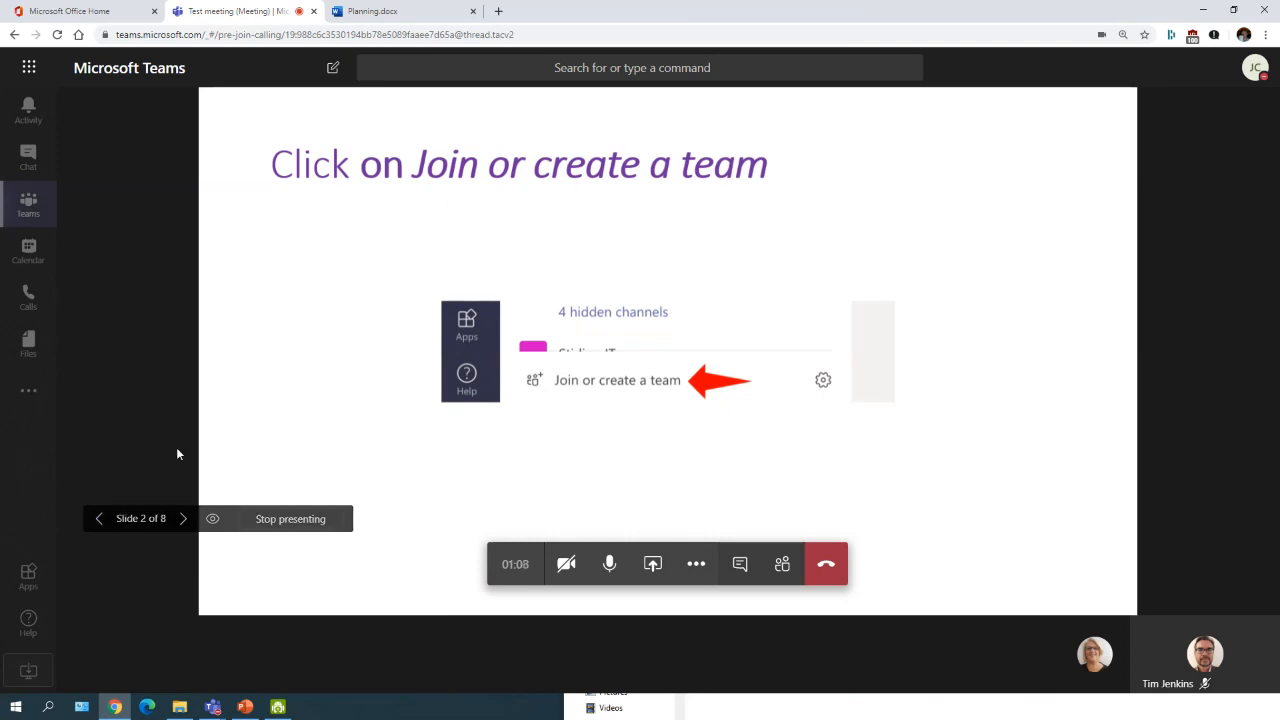
left_click(183, 520)
left_click(183, 520)
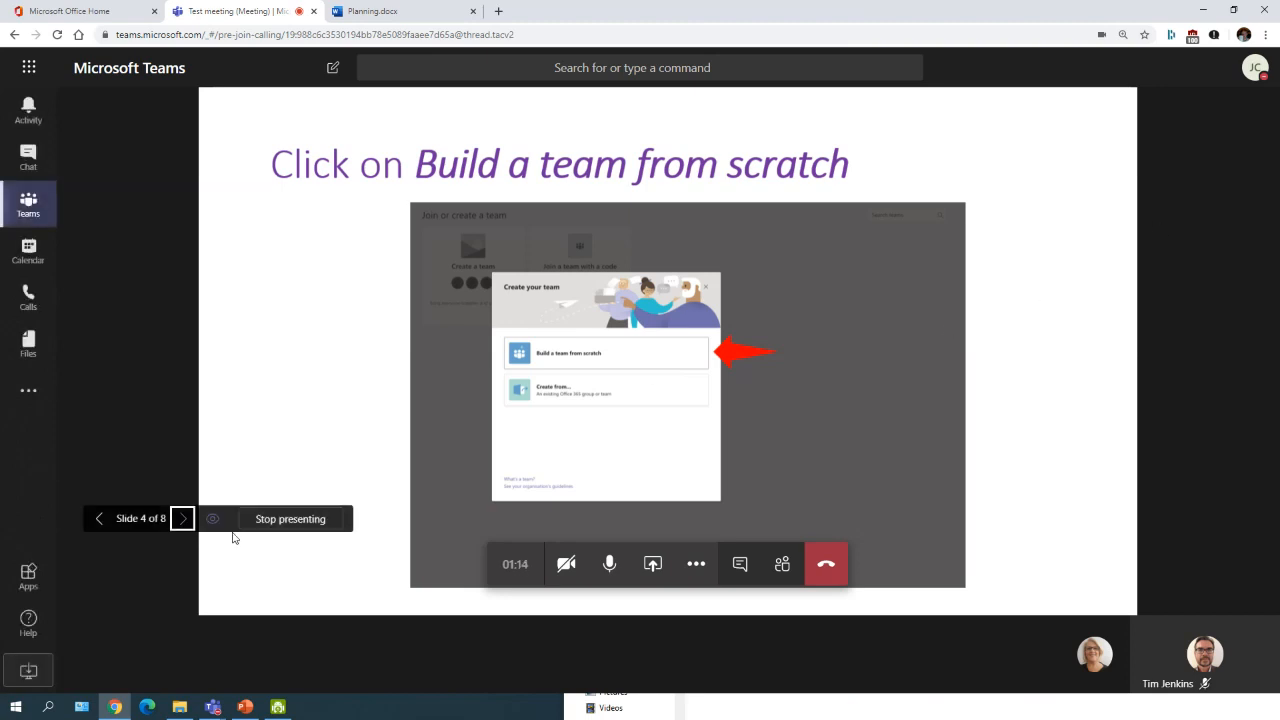
left_click(268, 519)
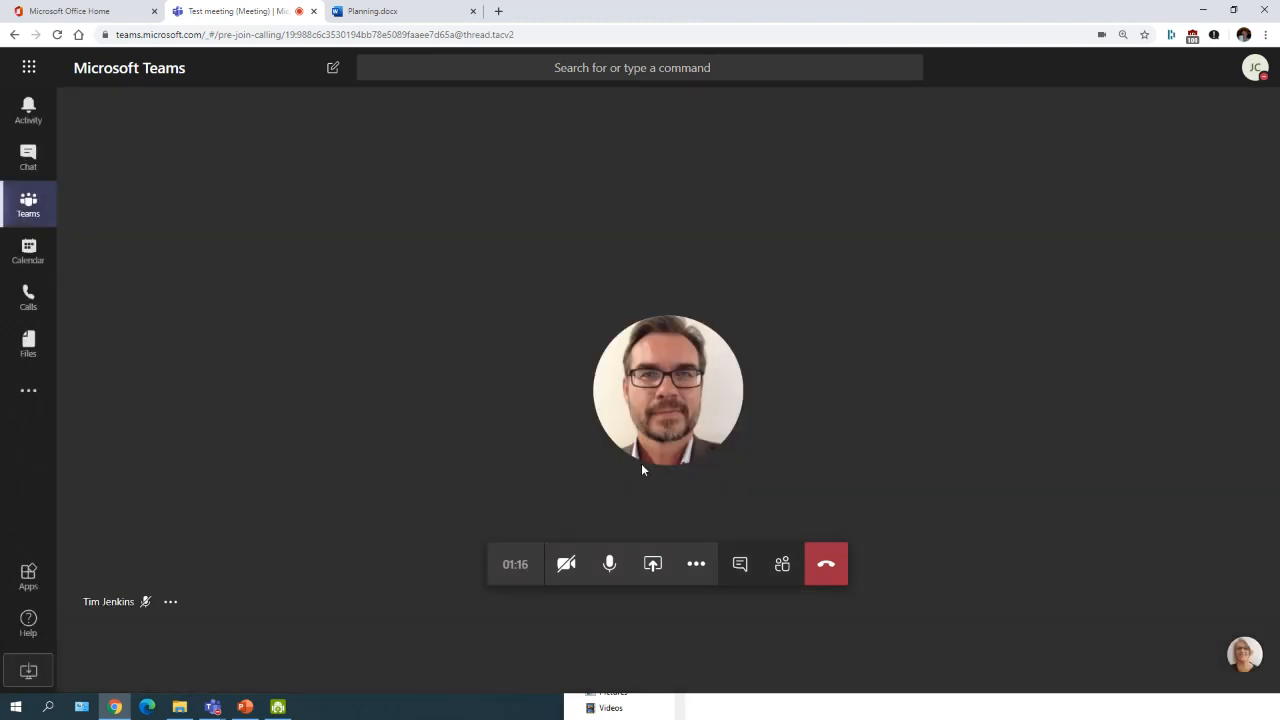
left_click(697, 566)
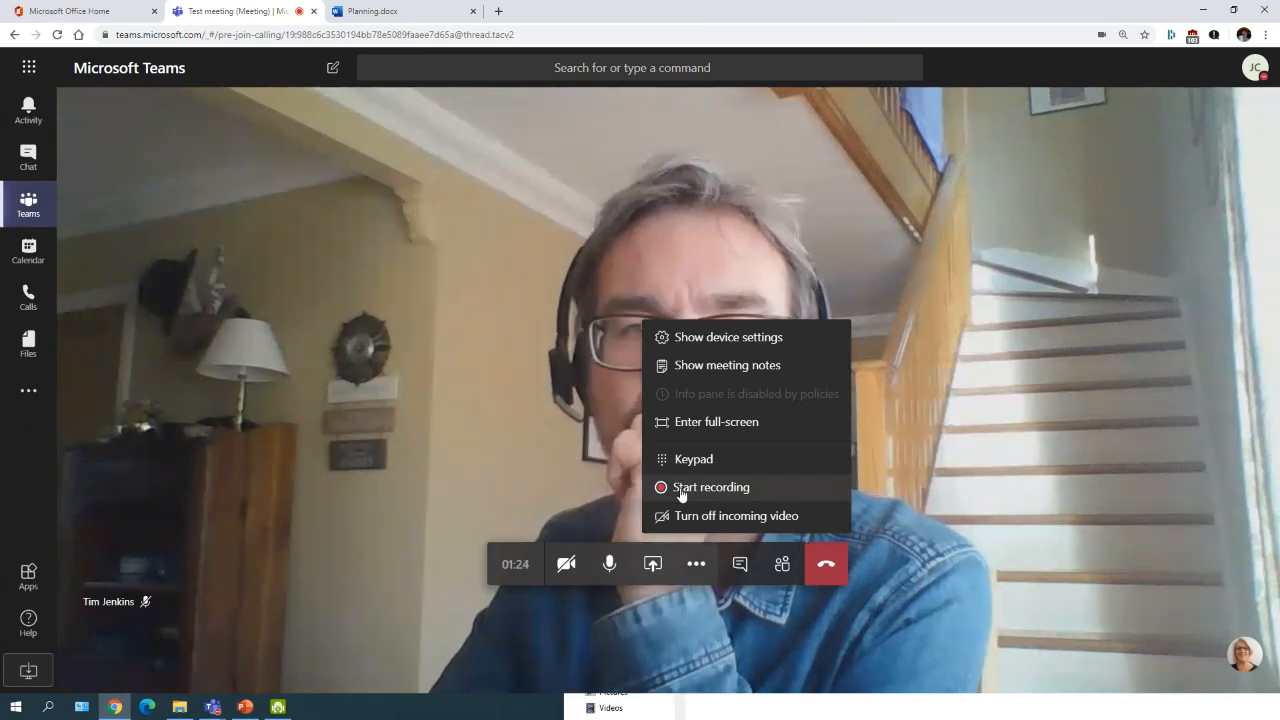
Step: Start a meeting recording, then stop it so it saves to Microsoft Stream
left_click(681, 489)
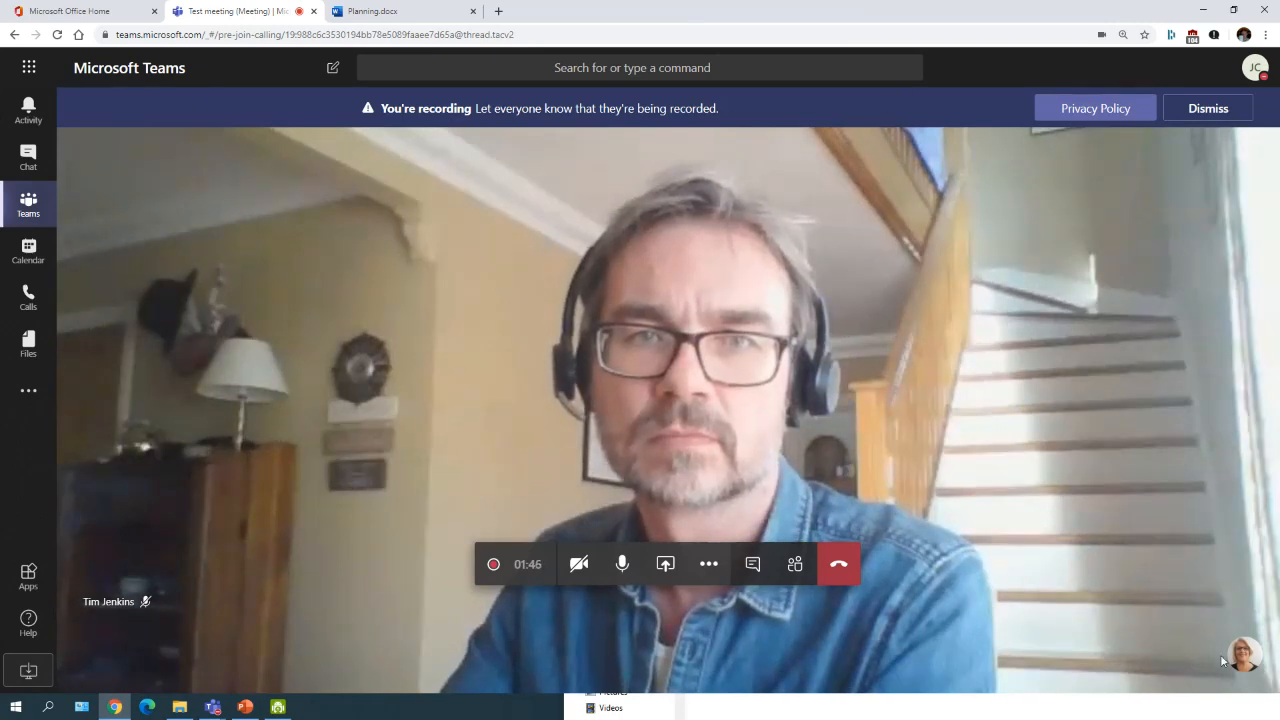
left_click(708, 564)
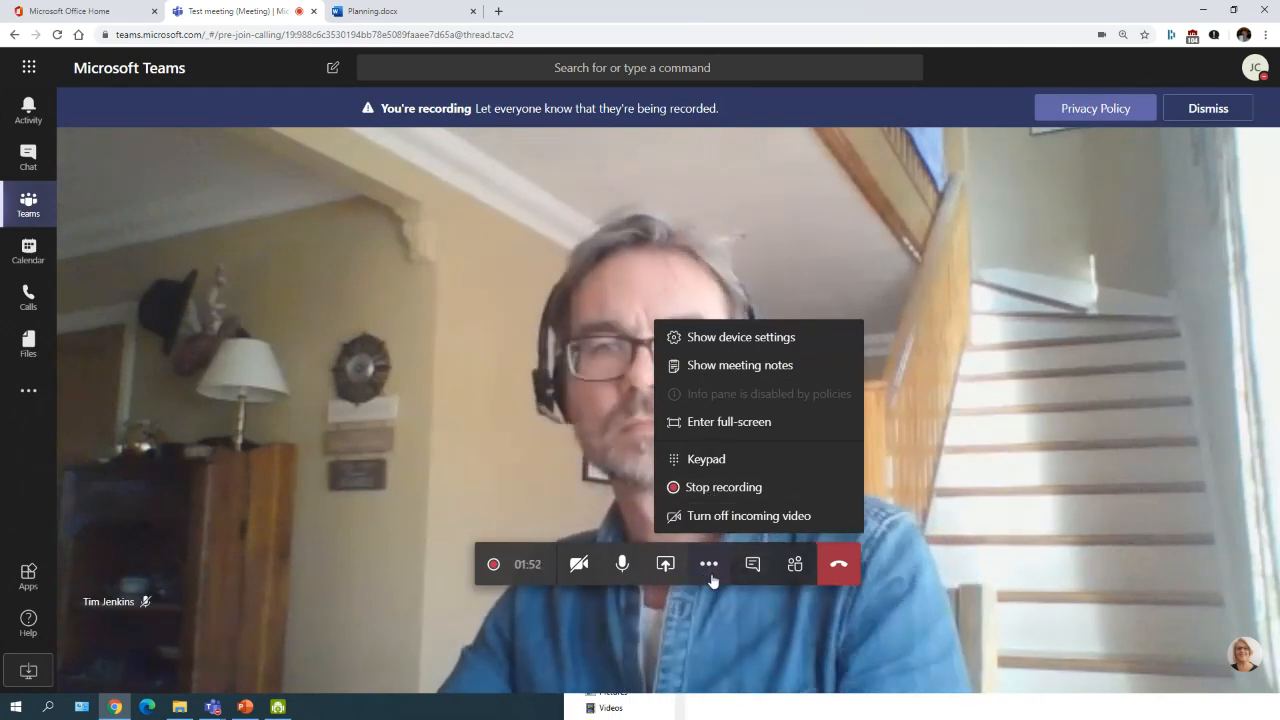
left_click(709, 566)
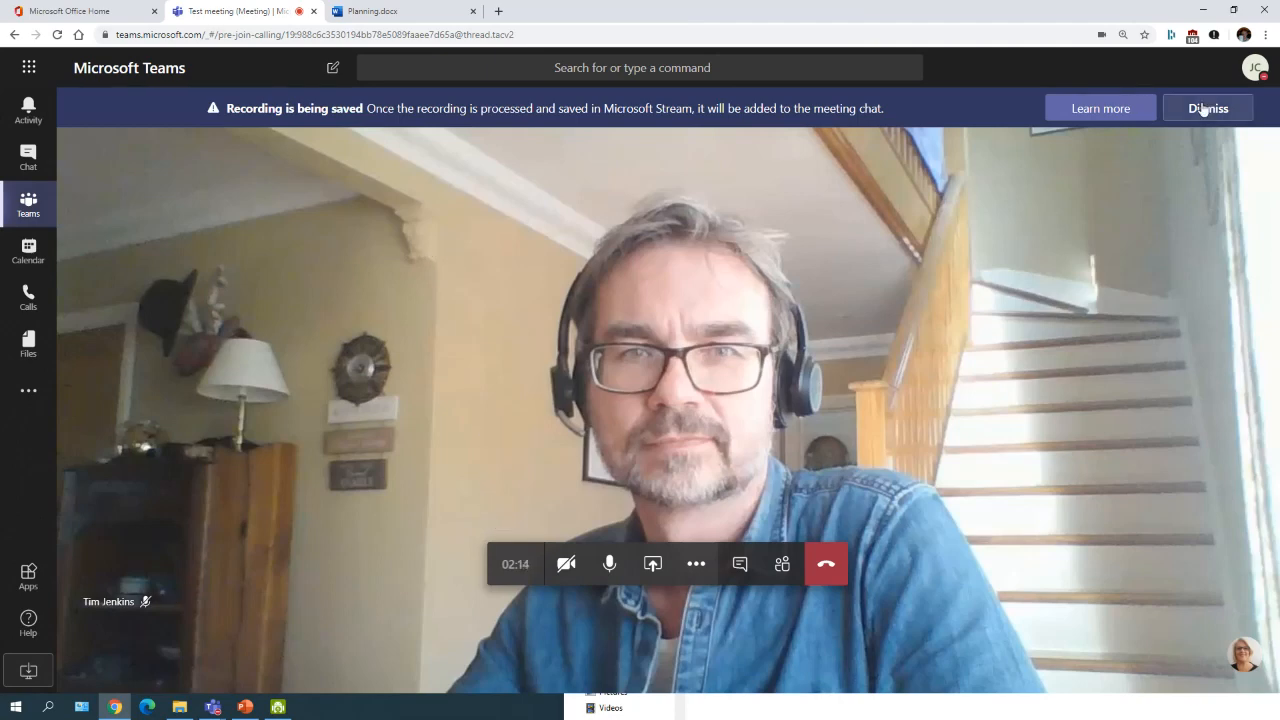
left_click(695, 563)
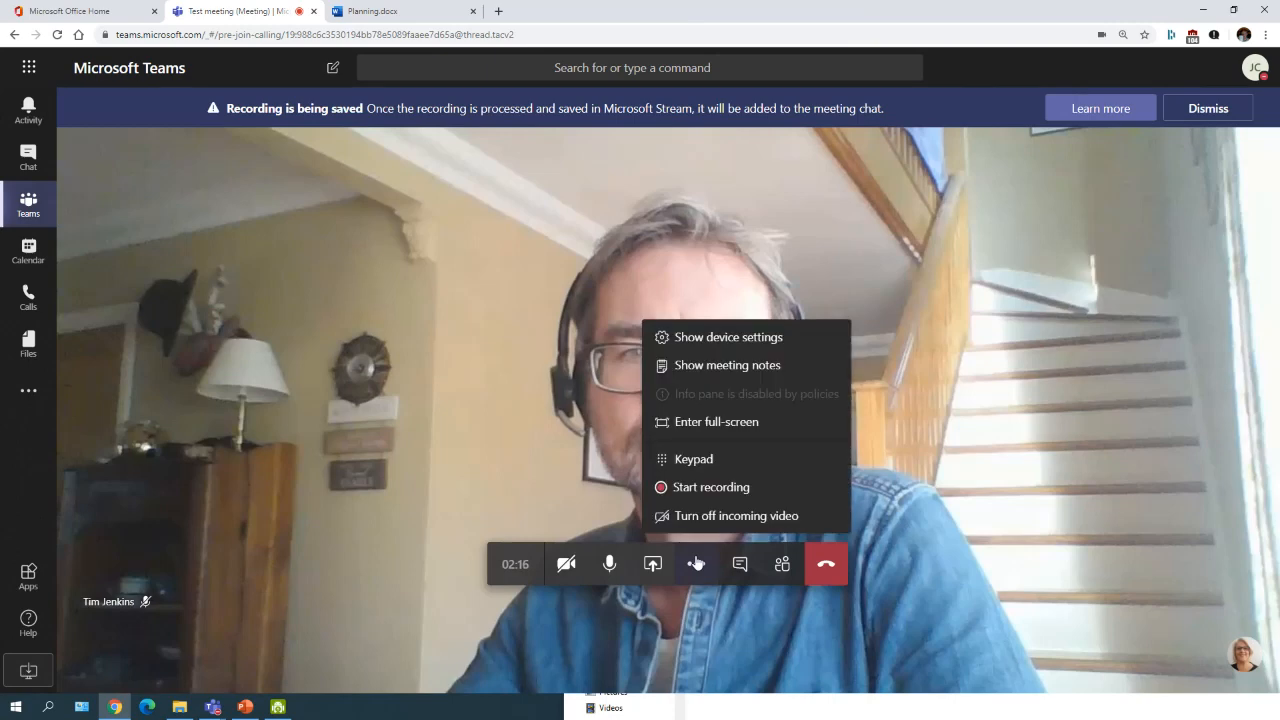
left_click(652, 563)
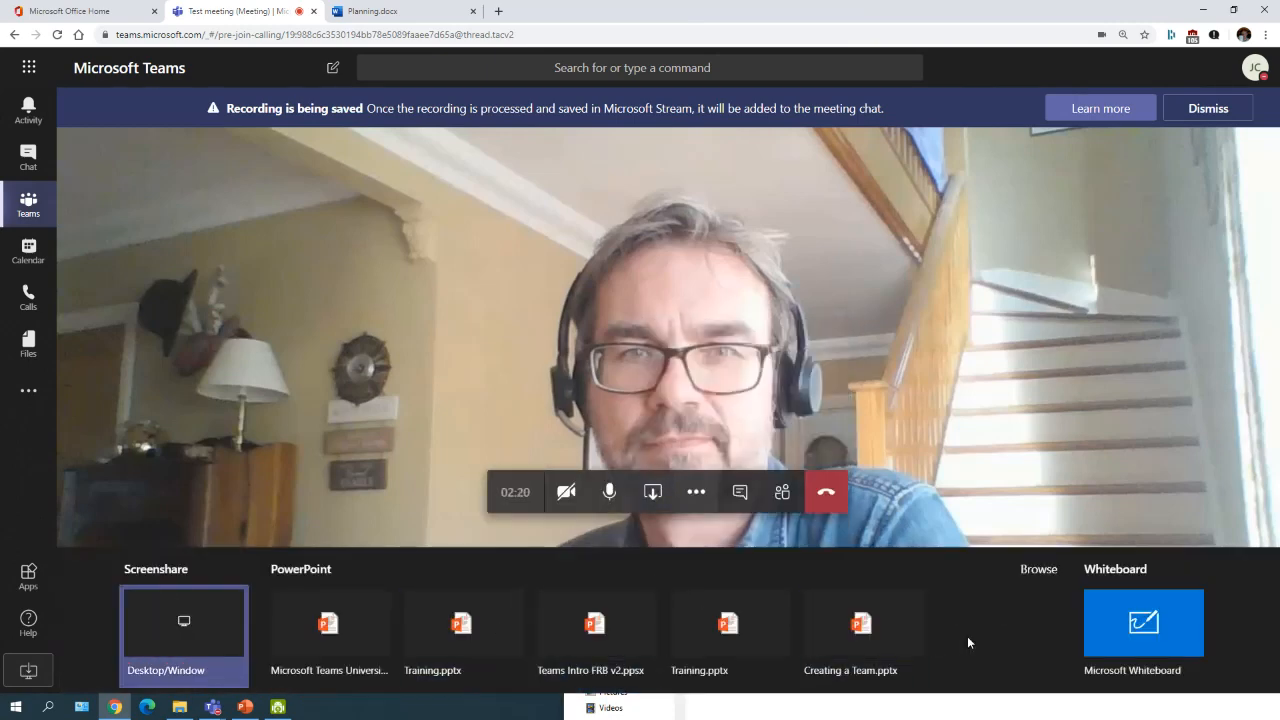
Step: Share Microsoft Whiteboard, write 'Hi' near its lower left with the black pen, then stop presenting
left_click(1108, 622)
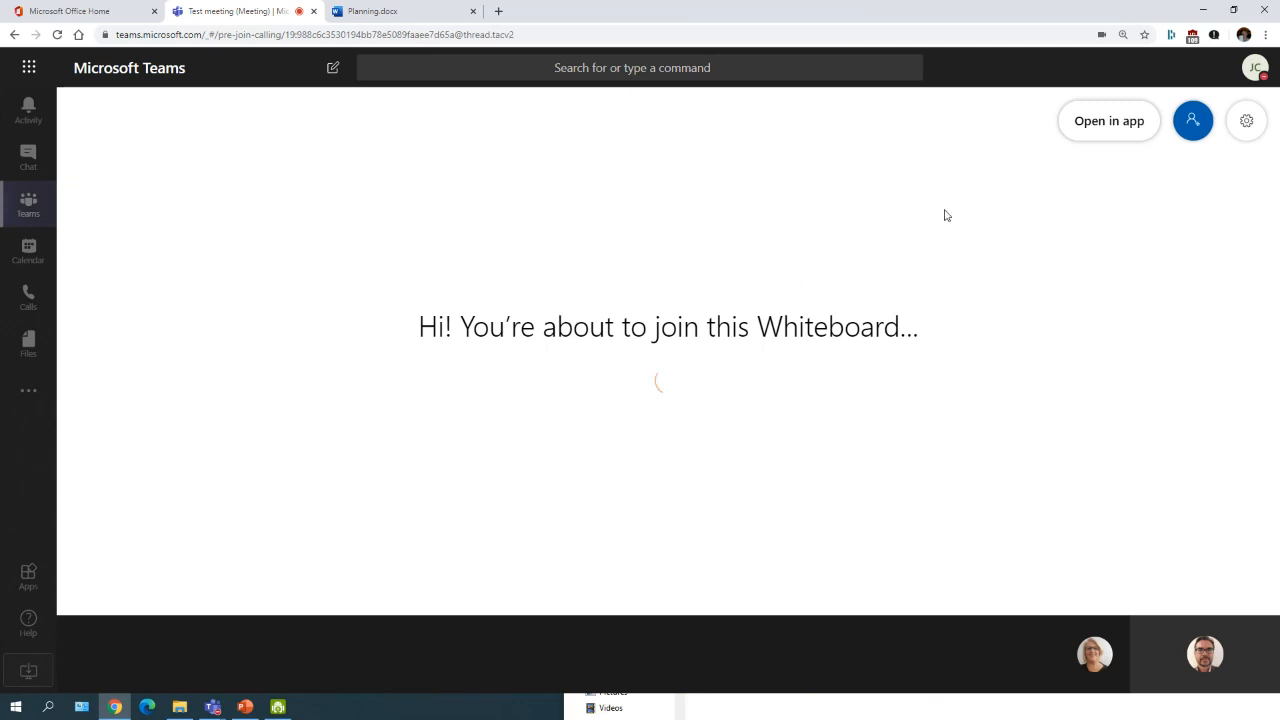
left_click(1253, 291)
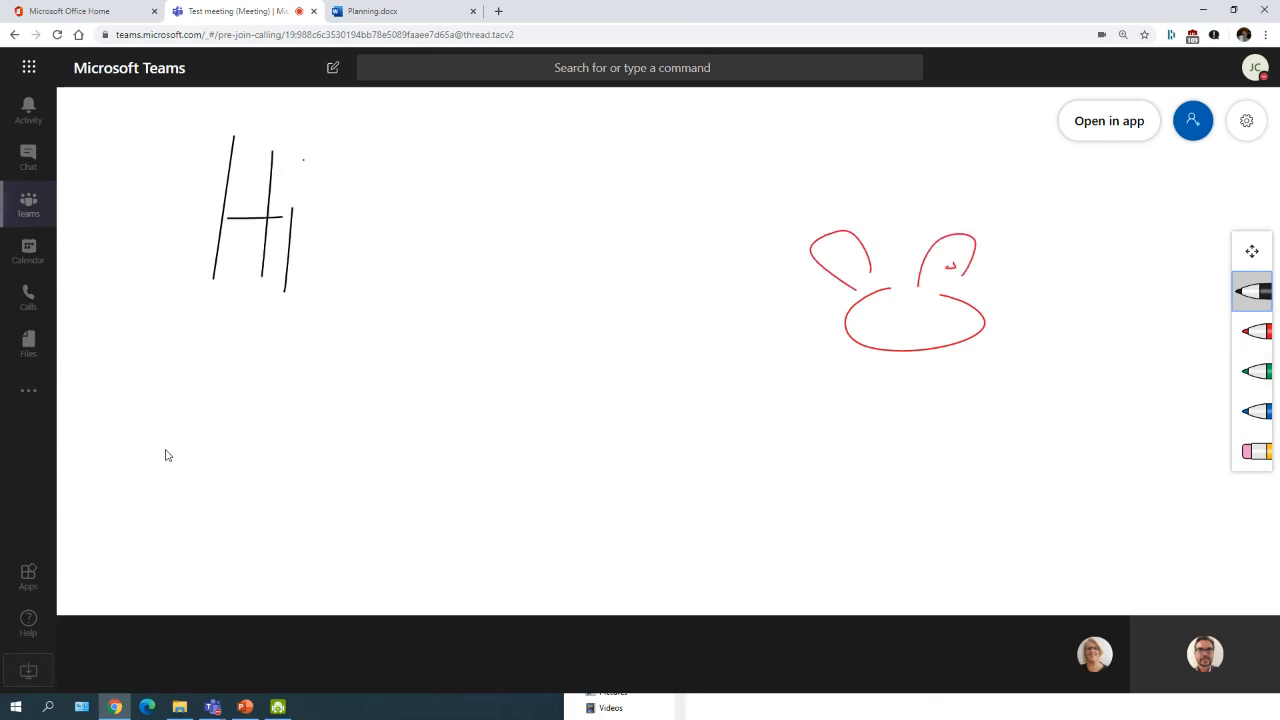
left_click_drag(160, 433, 166, 496)
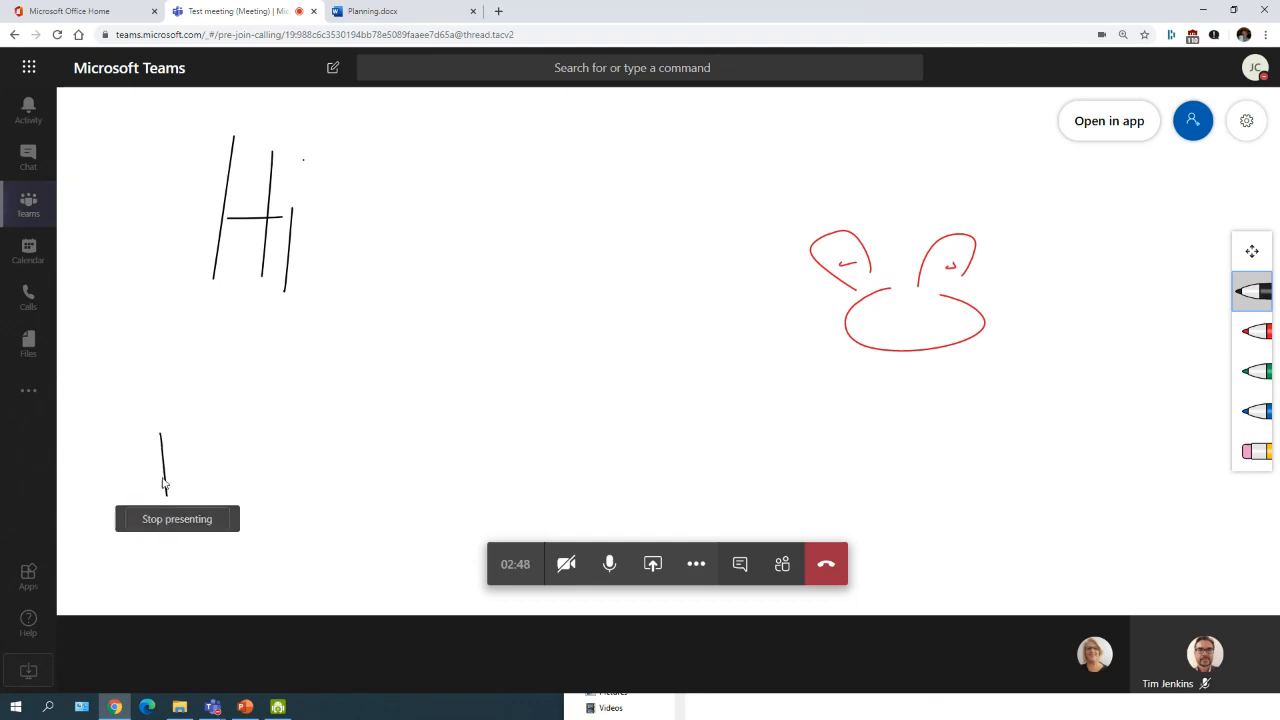
mouse_move(186, 430)
left_mouse_down()
mouse_move(189, 494)
mouse_move(190, 463)
mouse_move(213, 464)
left_mouse_up()
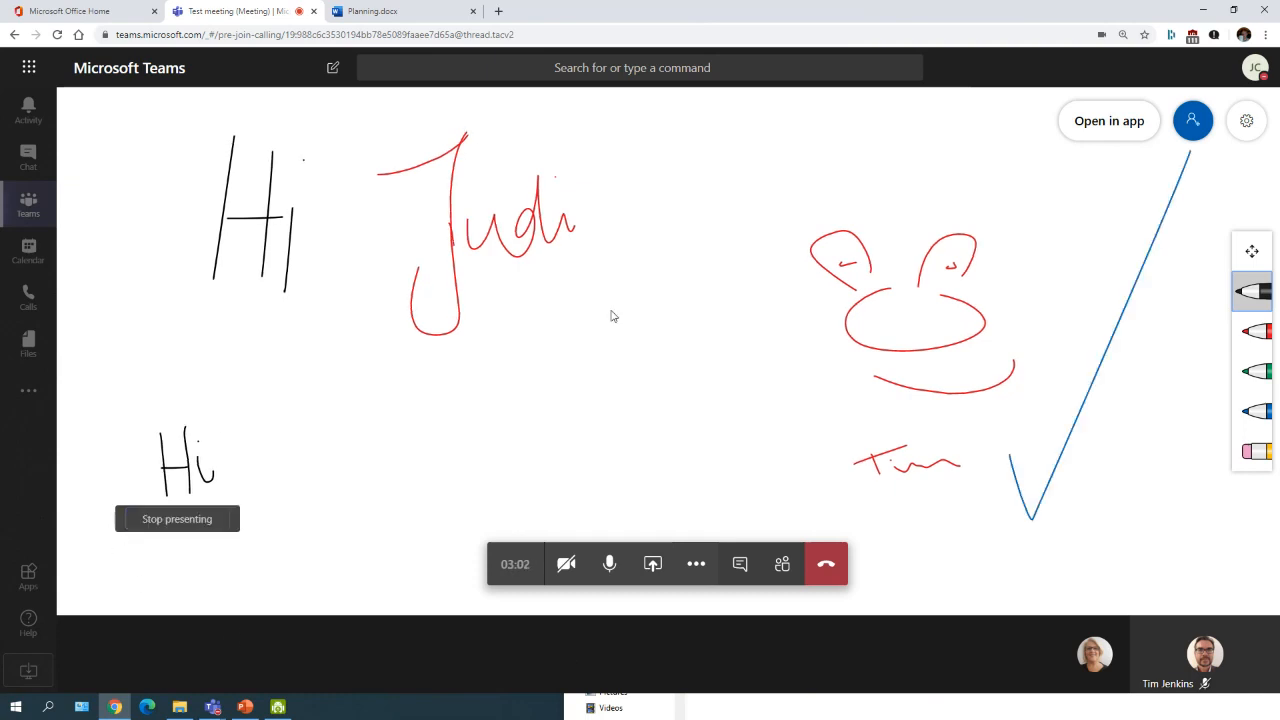
left_click(155, 528)
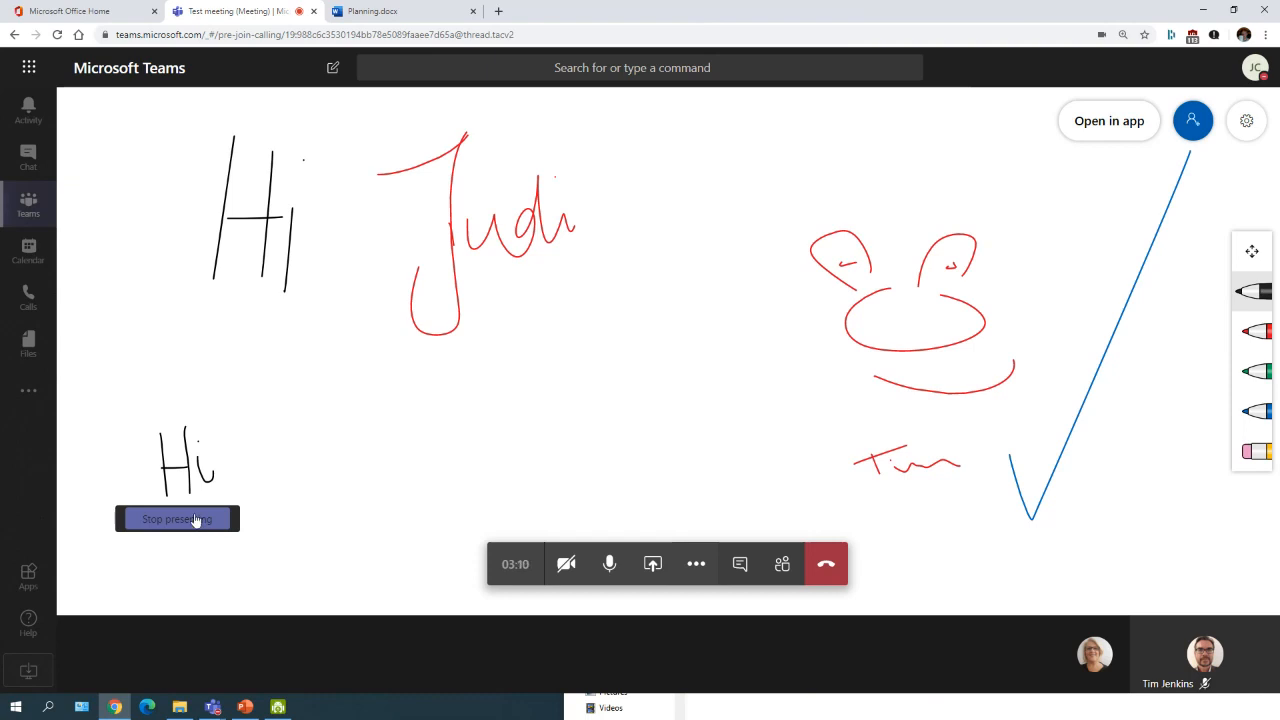
left_click(196, 518)
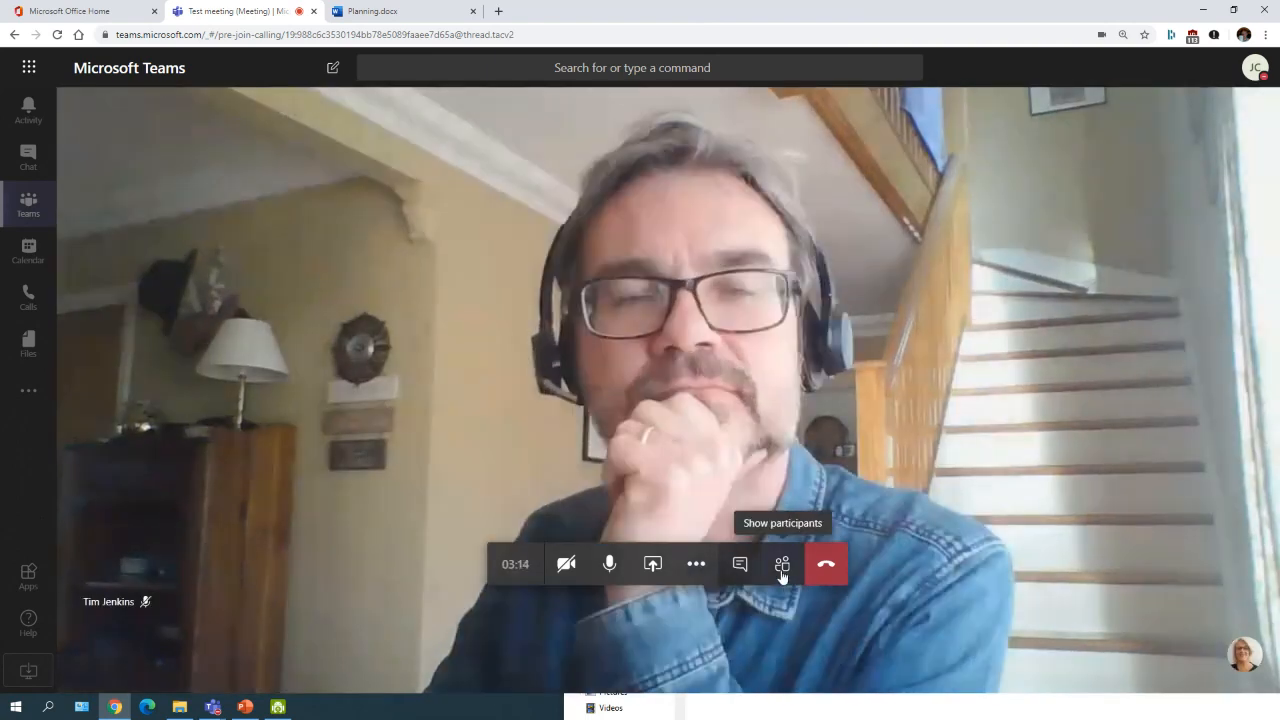
Step: Show the participants panel, search a colleague's name in Invite someone, then clear the search
left_click(782, 570)
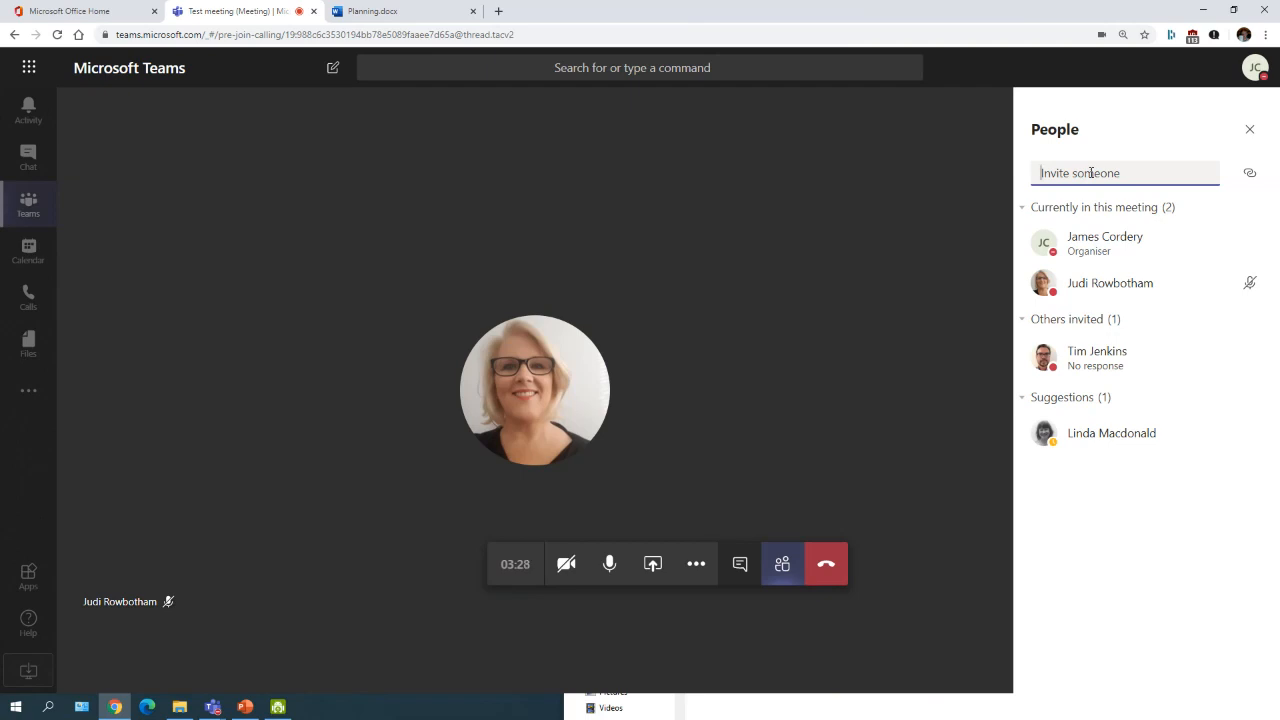
type("linda")
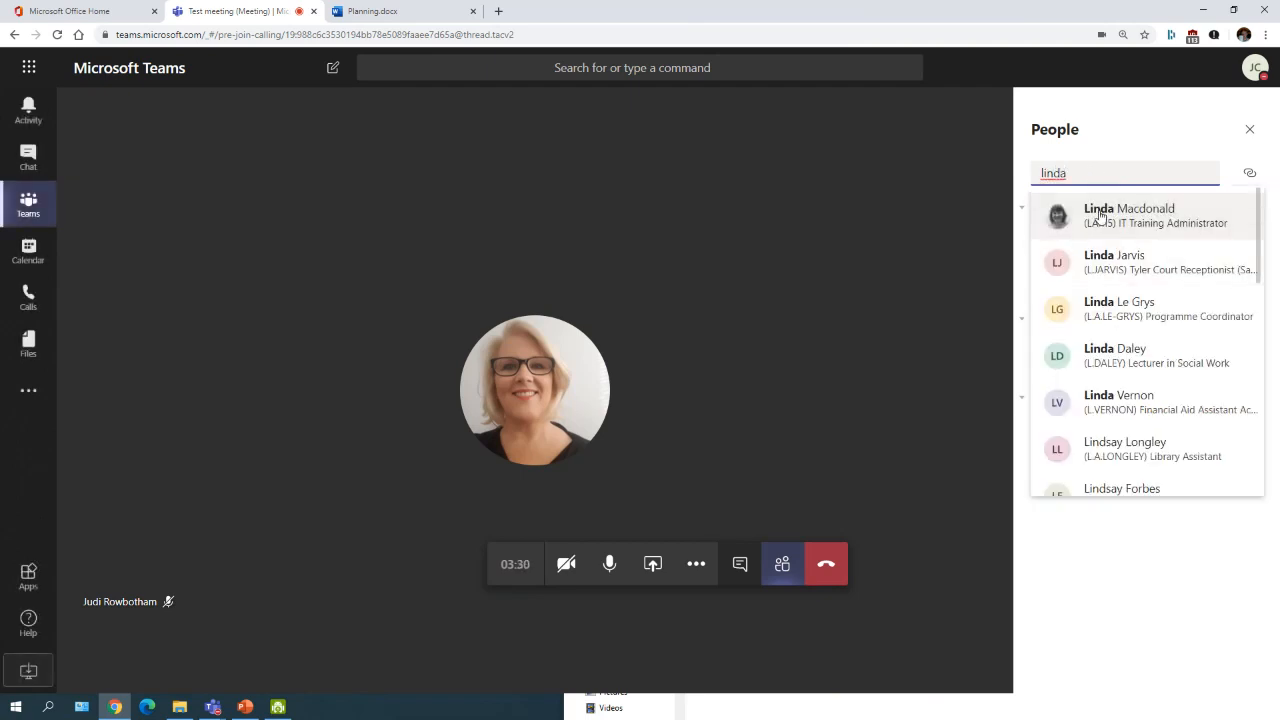
left_click(1100, 149)
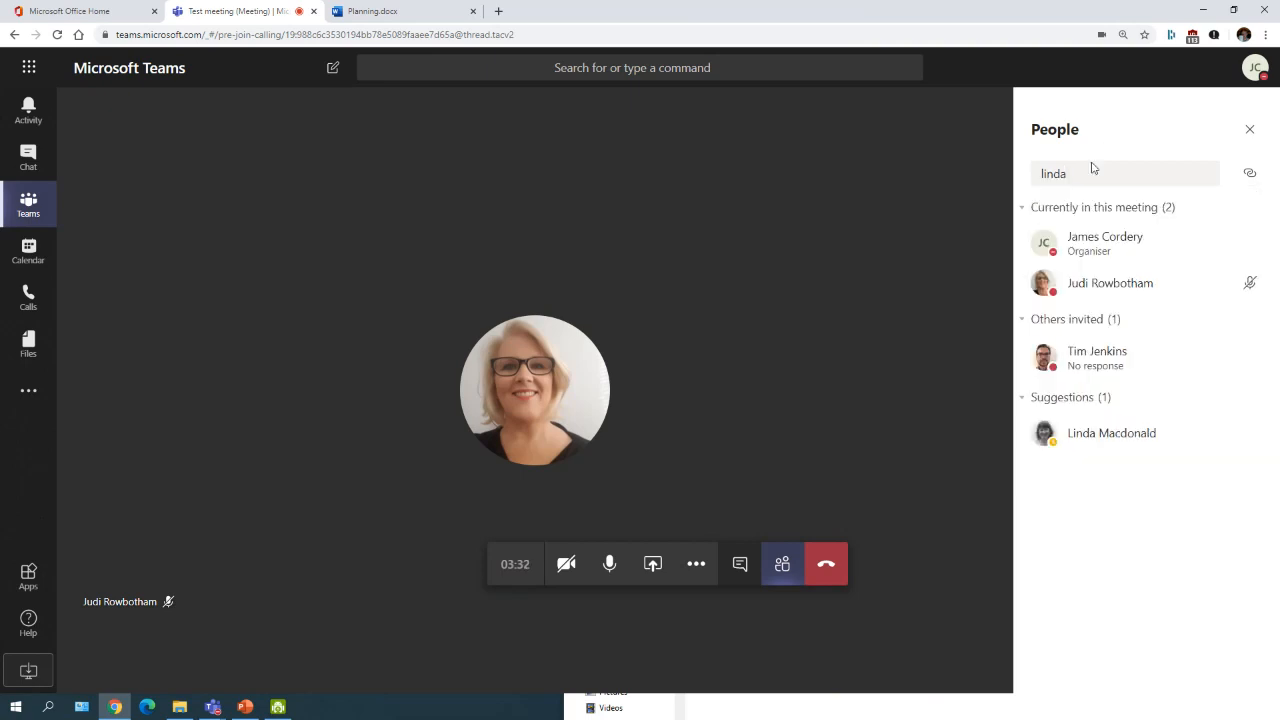
left_click_drag(1076, 174, 940, 153)
key("BackSpace")
left_click(1091, 606)
Step: Close the participants list, hang up the Test meeting, and dismiss the call quality prompt
left_click(1249, 132)
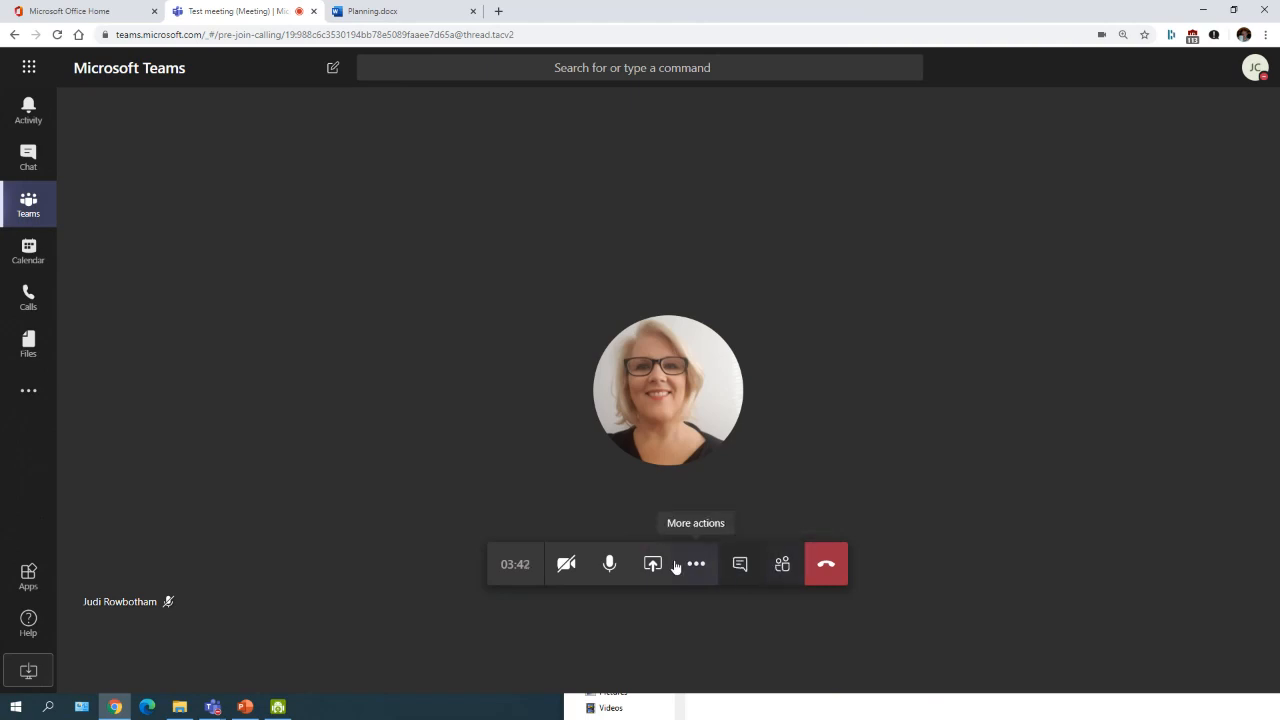
left_click(826, 567)
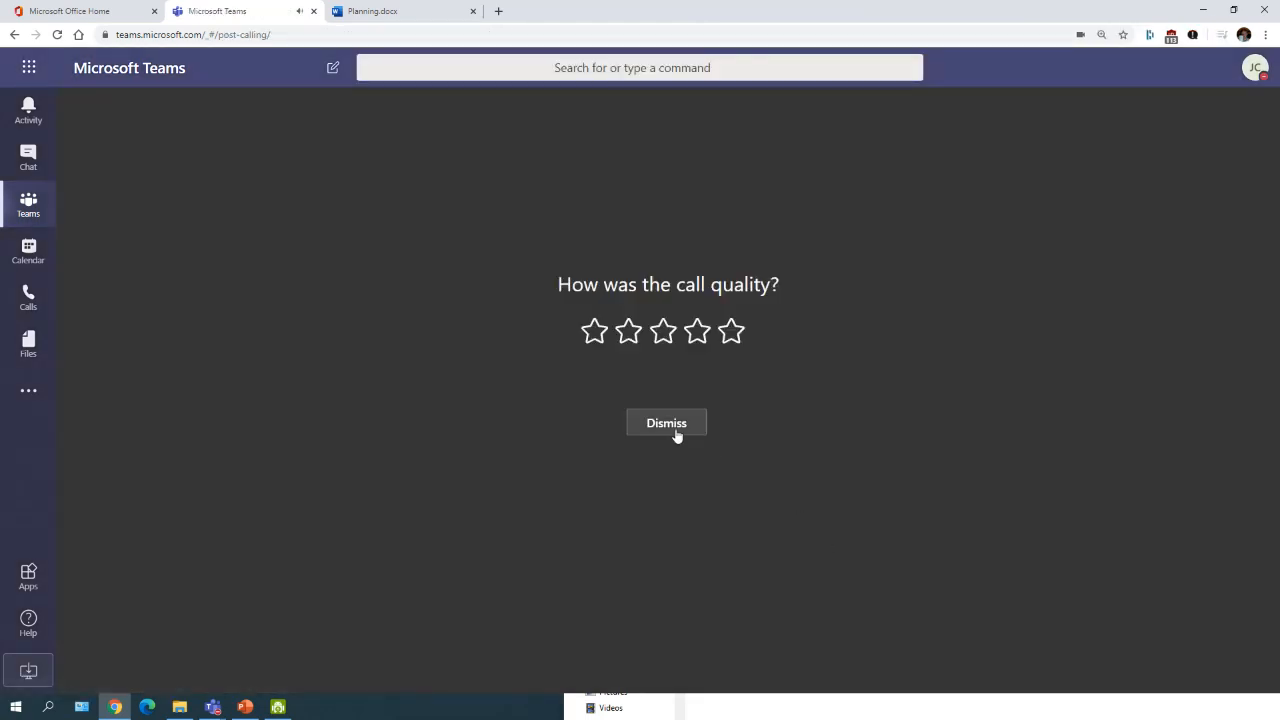
left_click(676, 434)
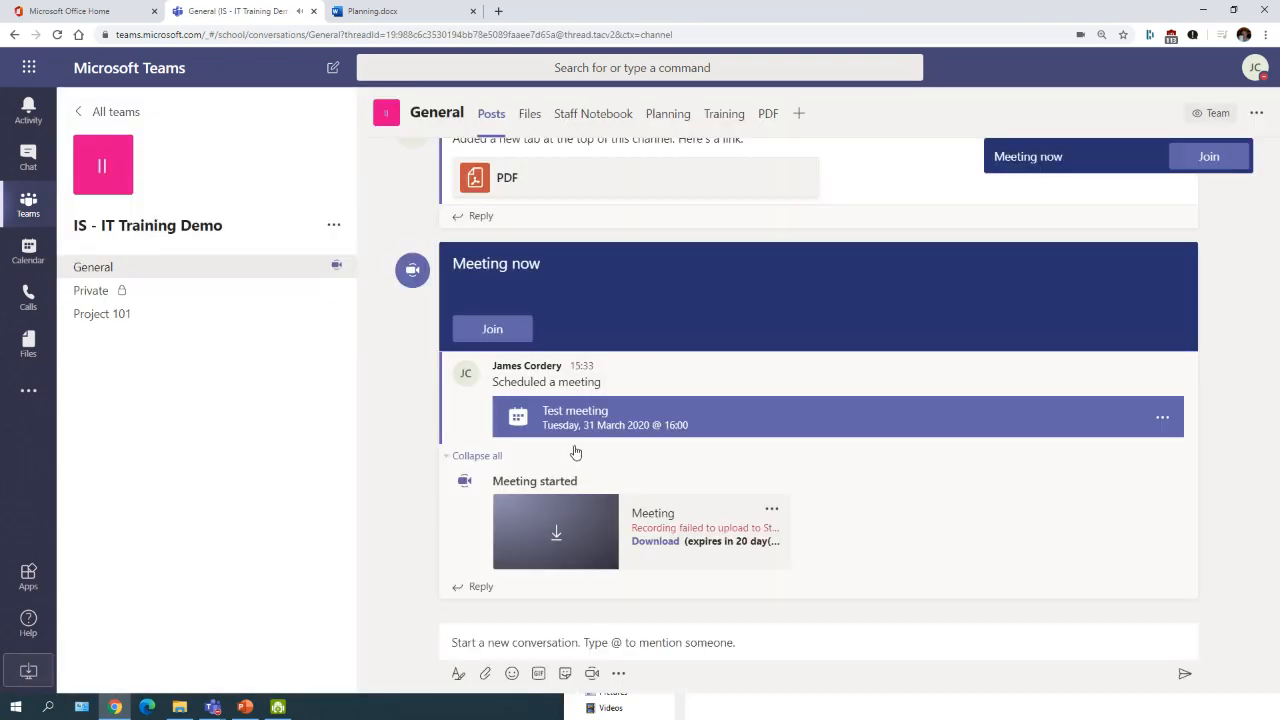
scroll(453, 367, "up", 1)
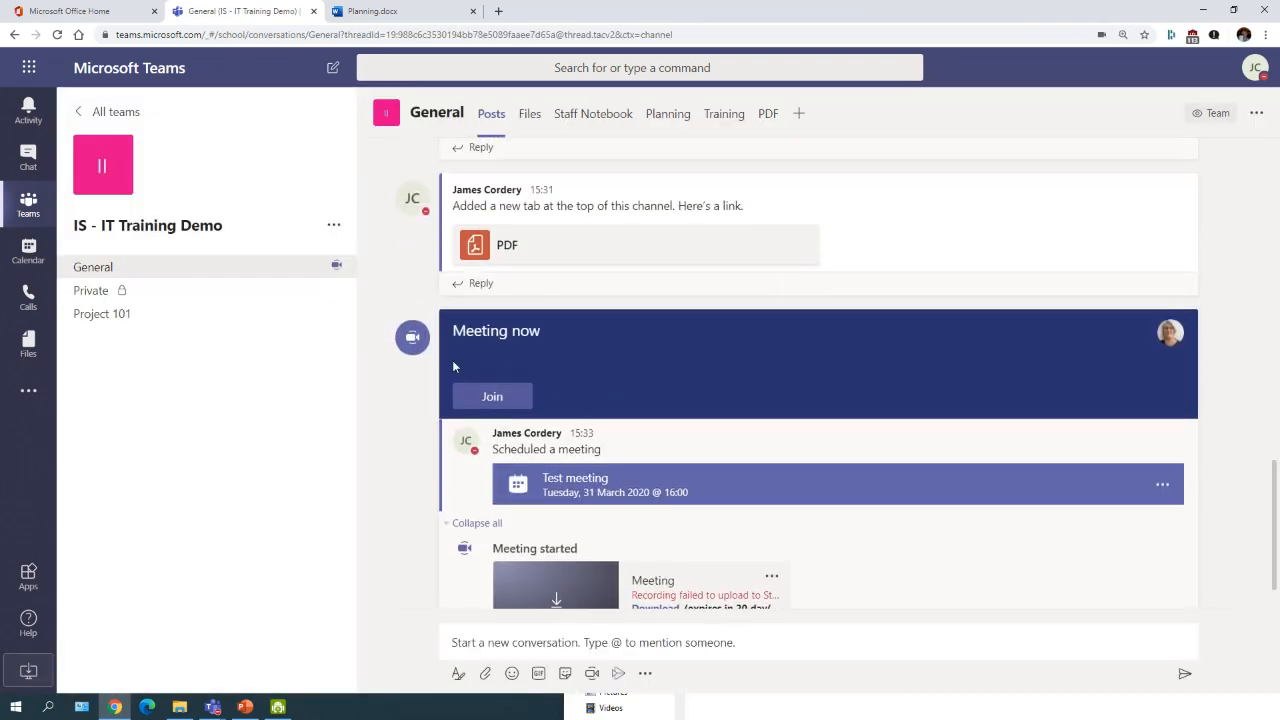
scroll(453, 367, "down", 1)
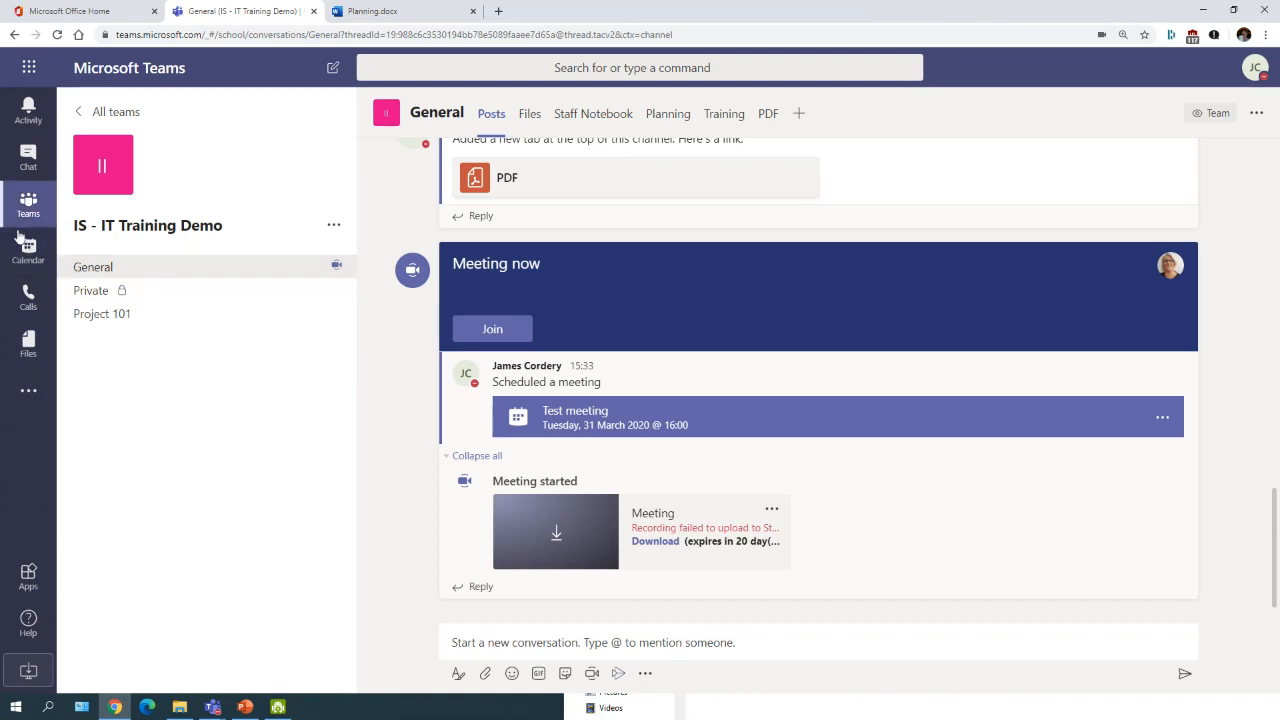
Step: Visit Calls and Chat, then open Files to show the Recent files list
left_click(28, 300)
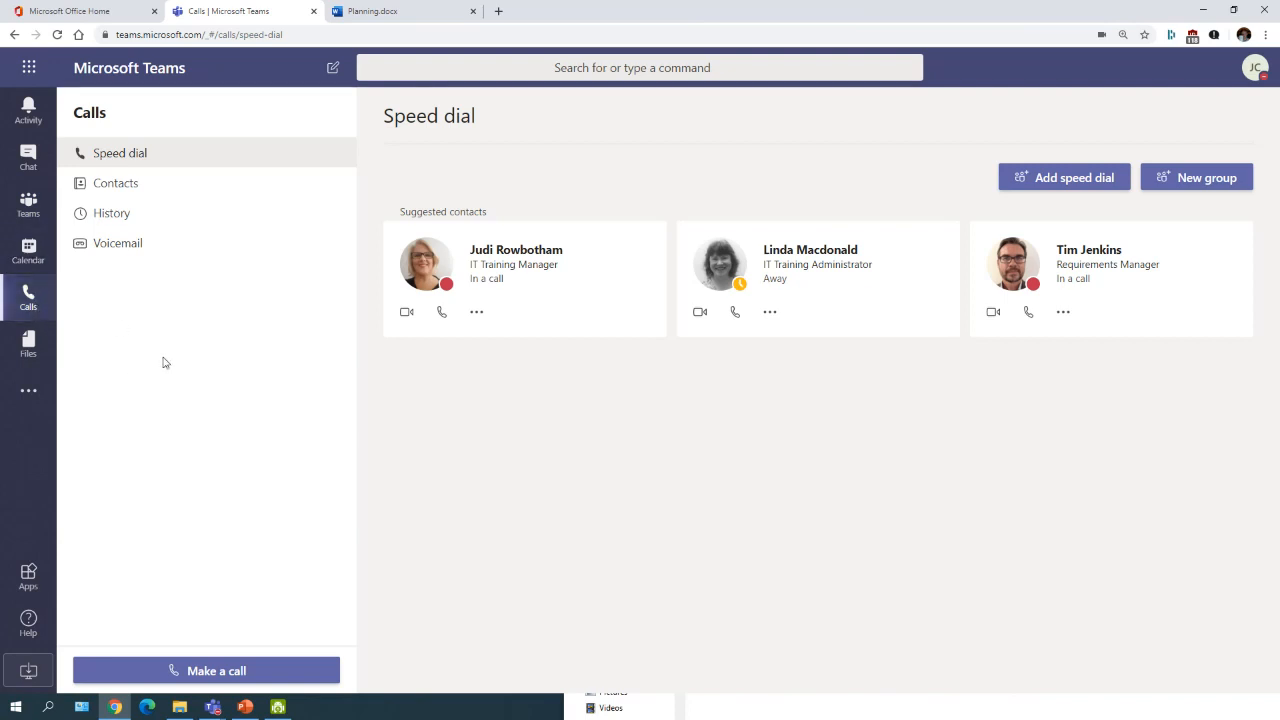
left_click(28, 158)
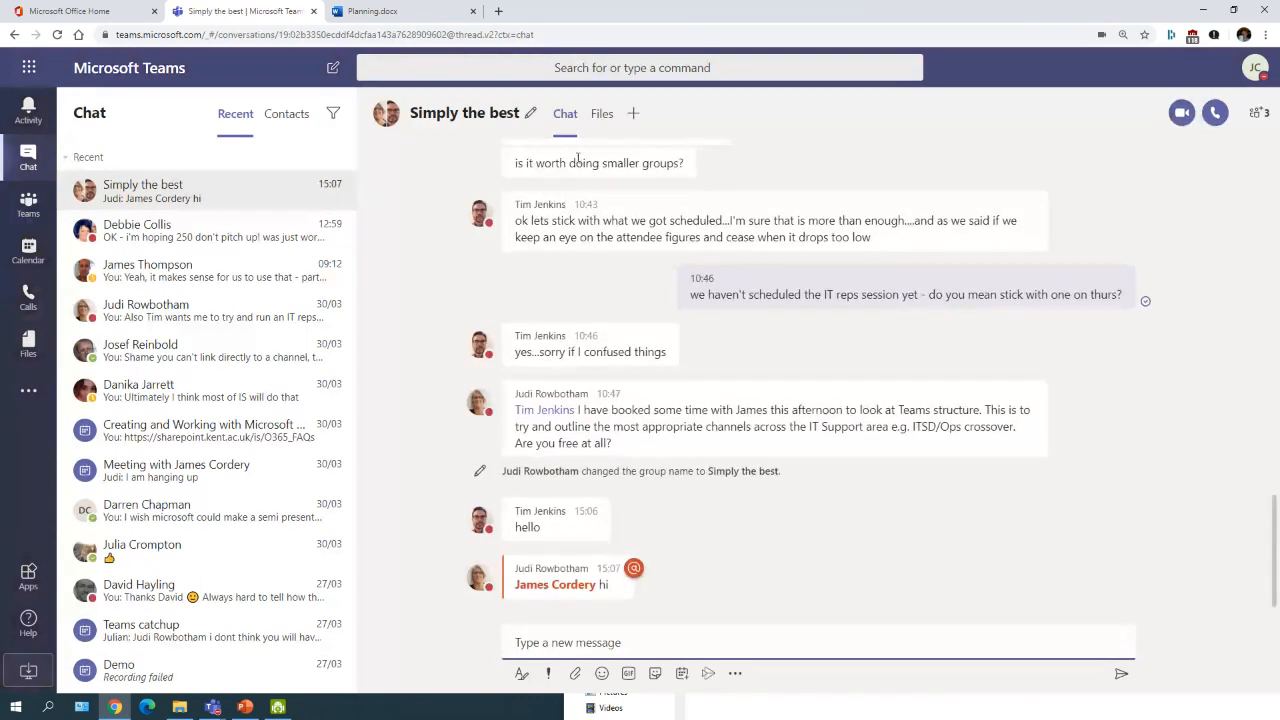
left_click(30, 298)
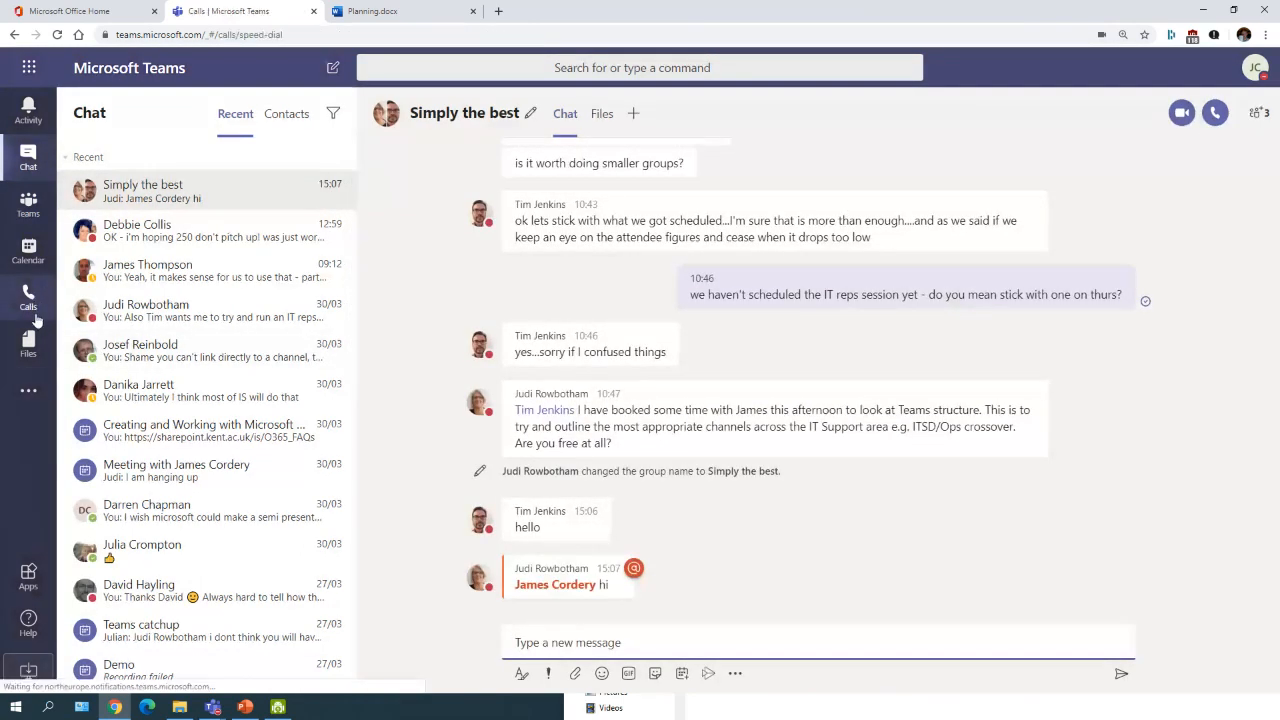
left_click(30, 347)
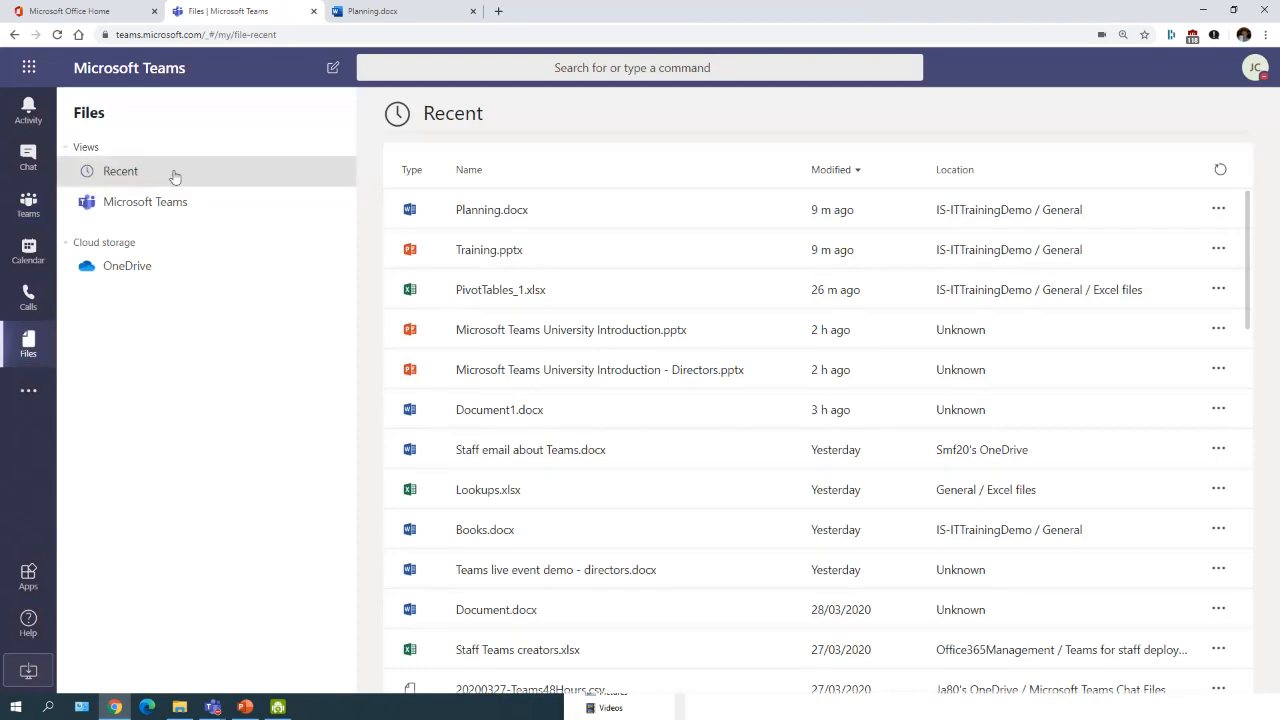
Step: Leave Teams' Recent files and return to the 'Further Help and Guidance' PowerPoint slide
left_click(530, 209)
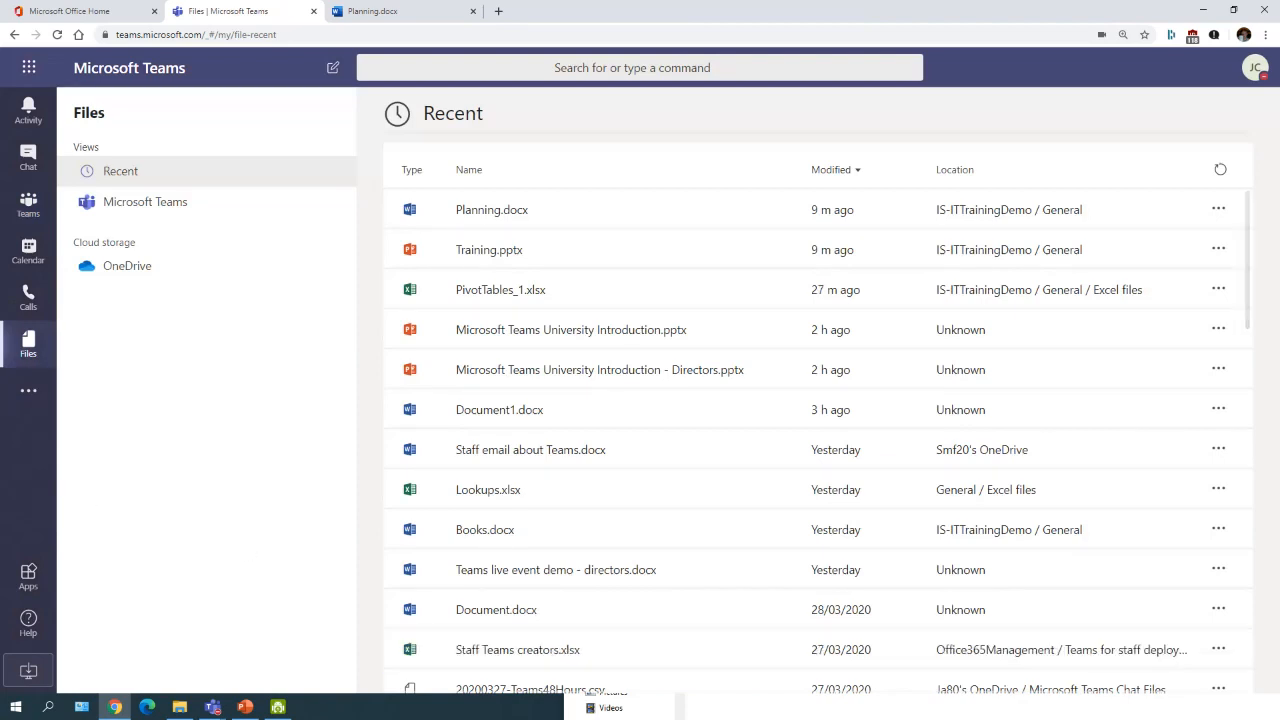
left_click(245, 706)
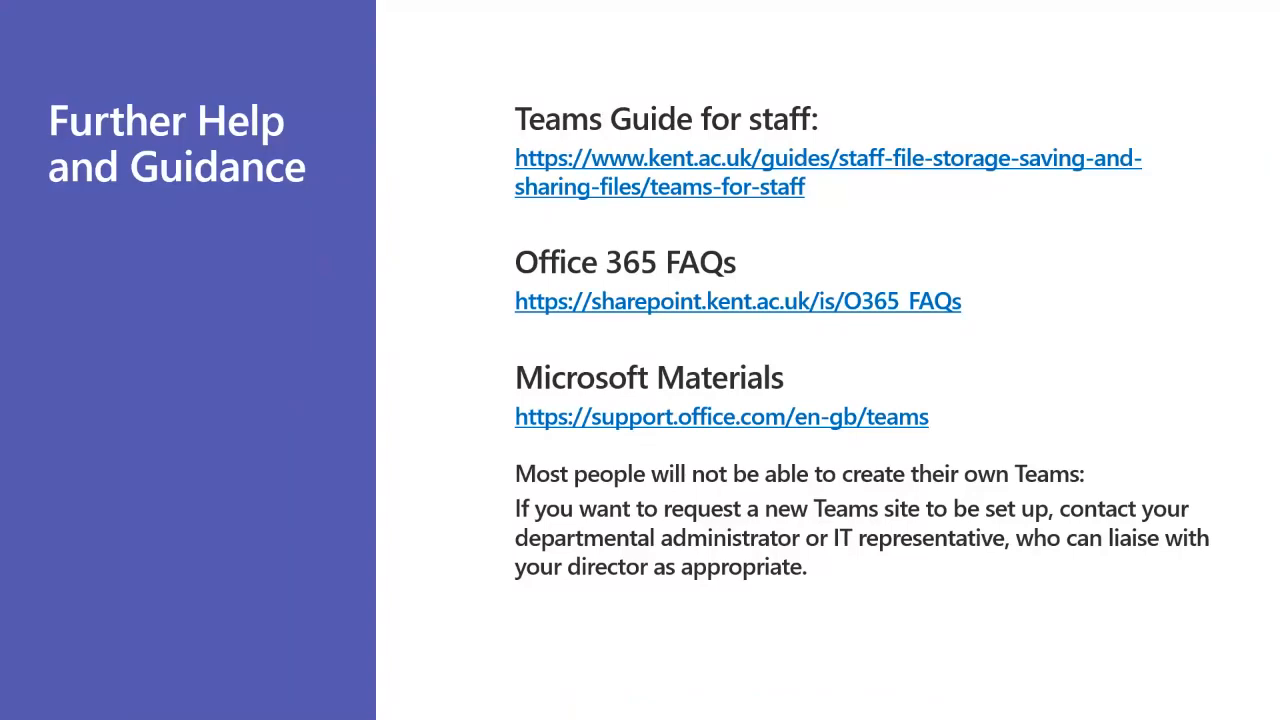
Step: Read the training links on the Kent Teams Guide for staff, then minimise Chrome
left_click(535, 166)
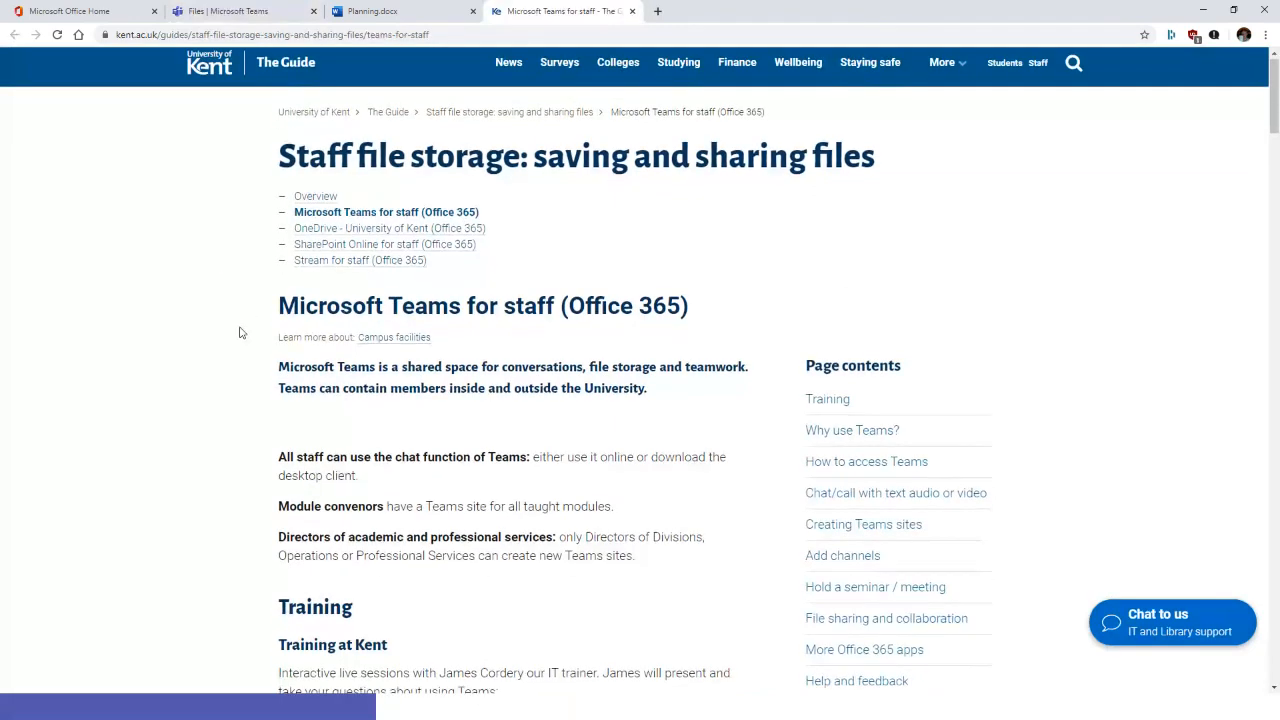
scroll(236, 321, "down", 3)
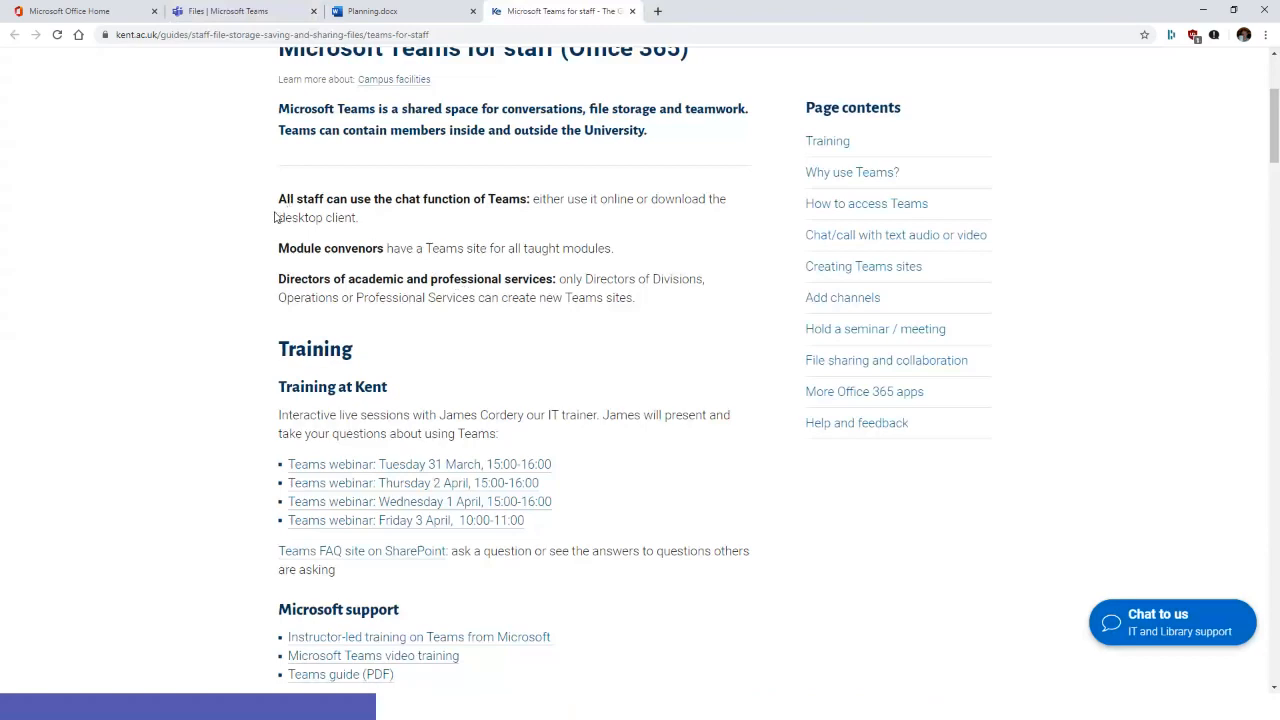
scroll(274, 217, "down", 2)
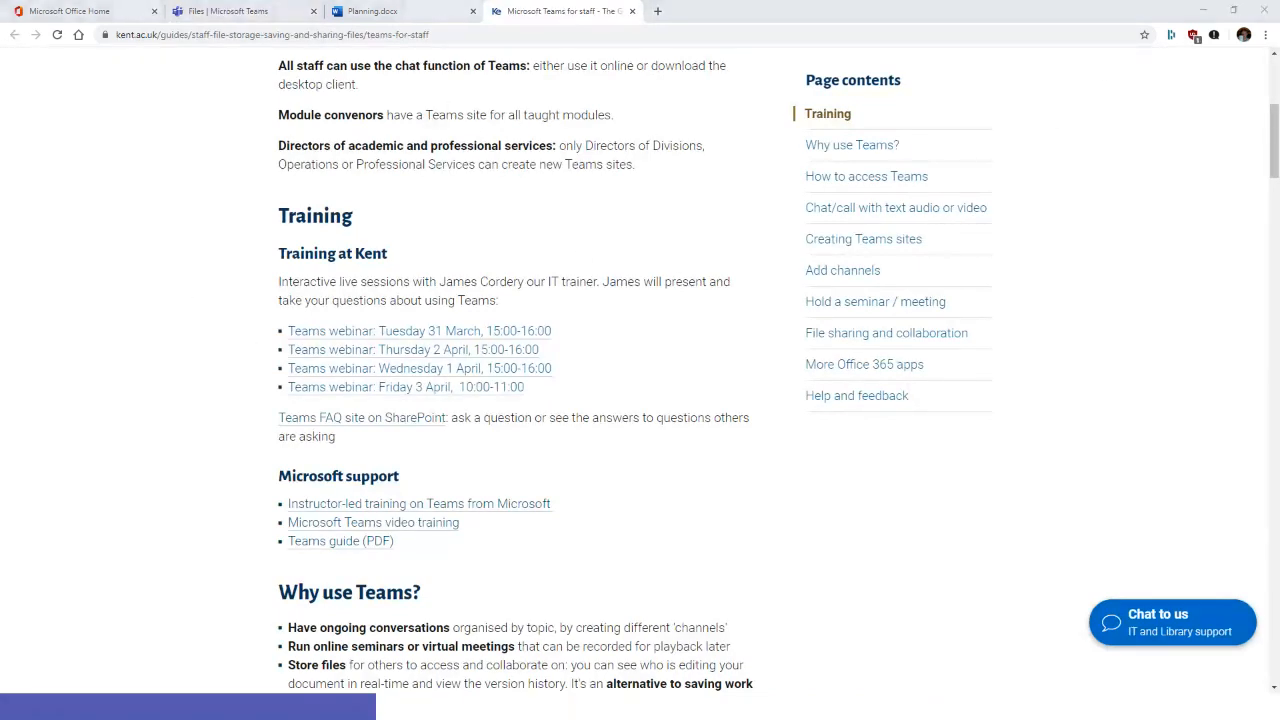
left_click(1203, 10)
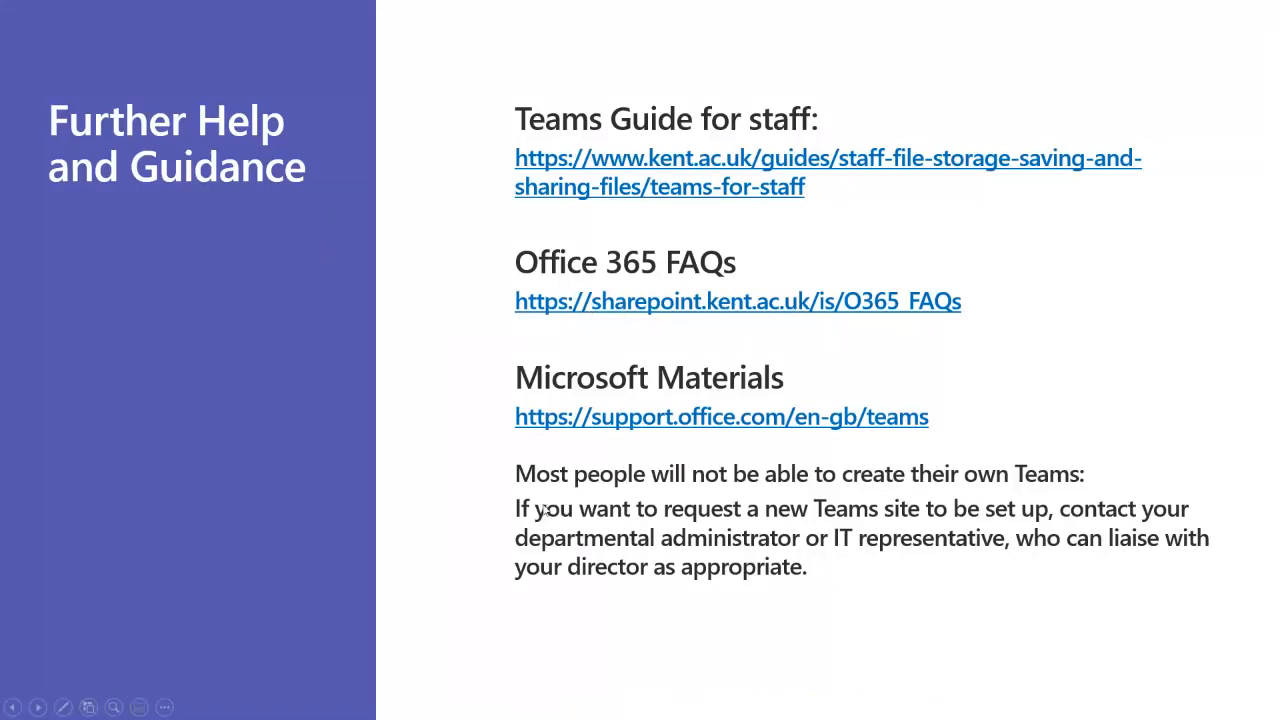
Step: Open the O365 FAQs link and sign in with the first saved account
left_click(541, 301)
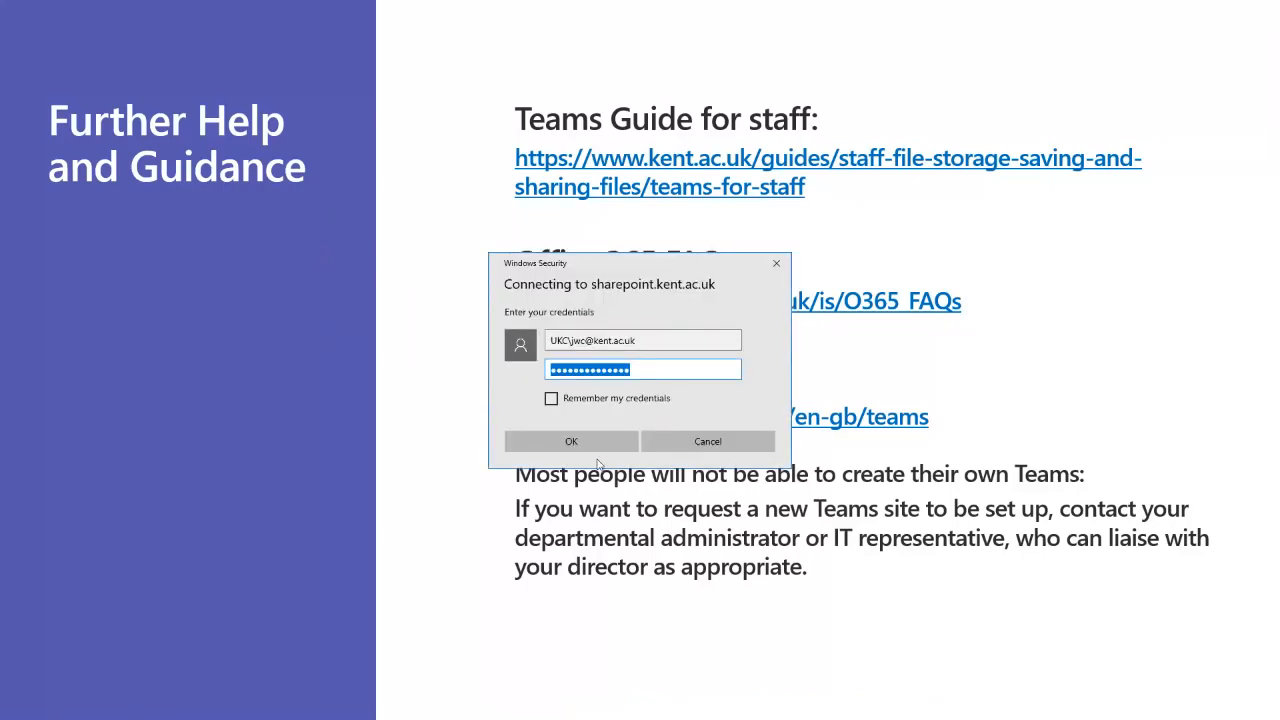
left_click(597, 447)
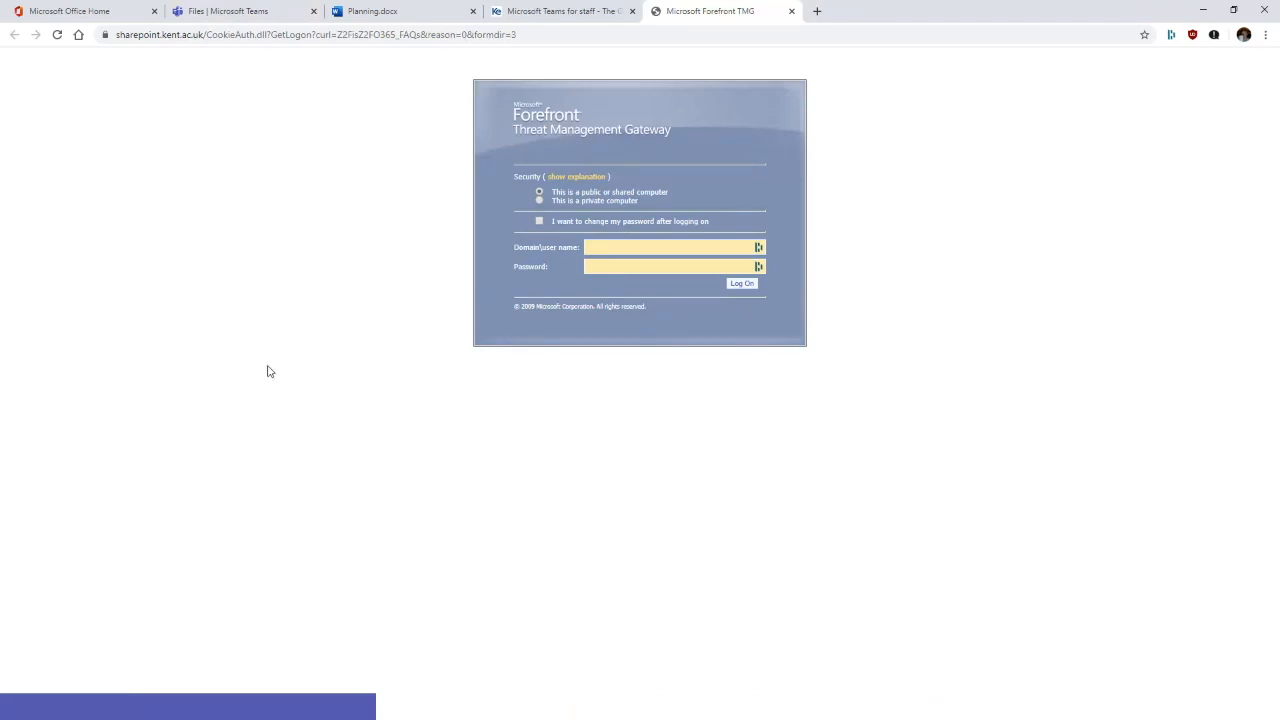
left_click(605, 247)
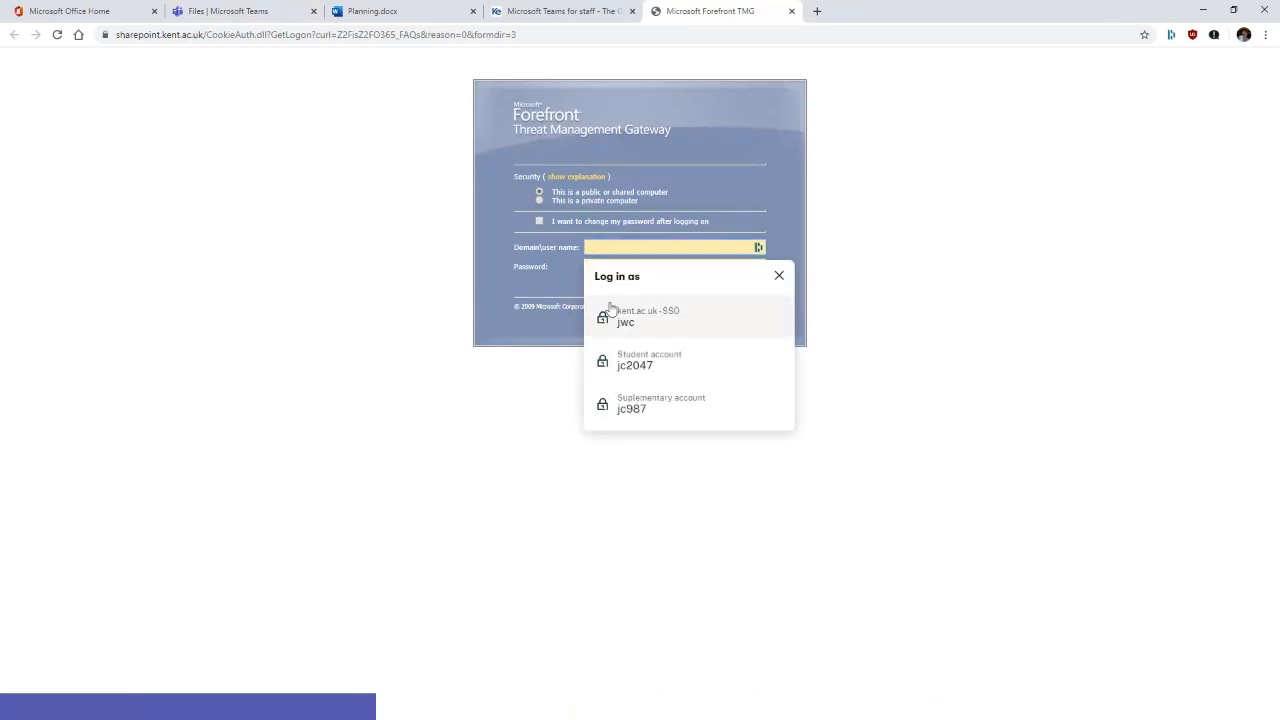
left_click(643, 324)
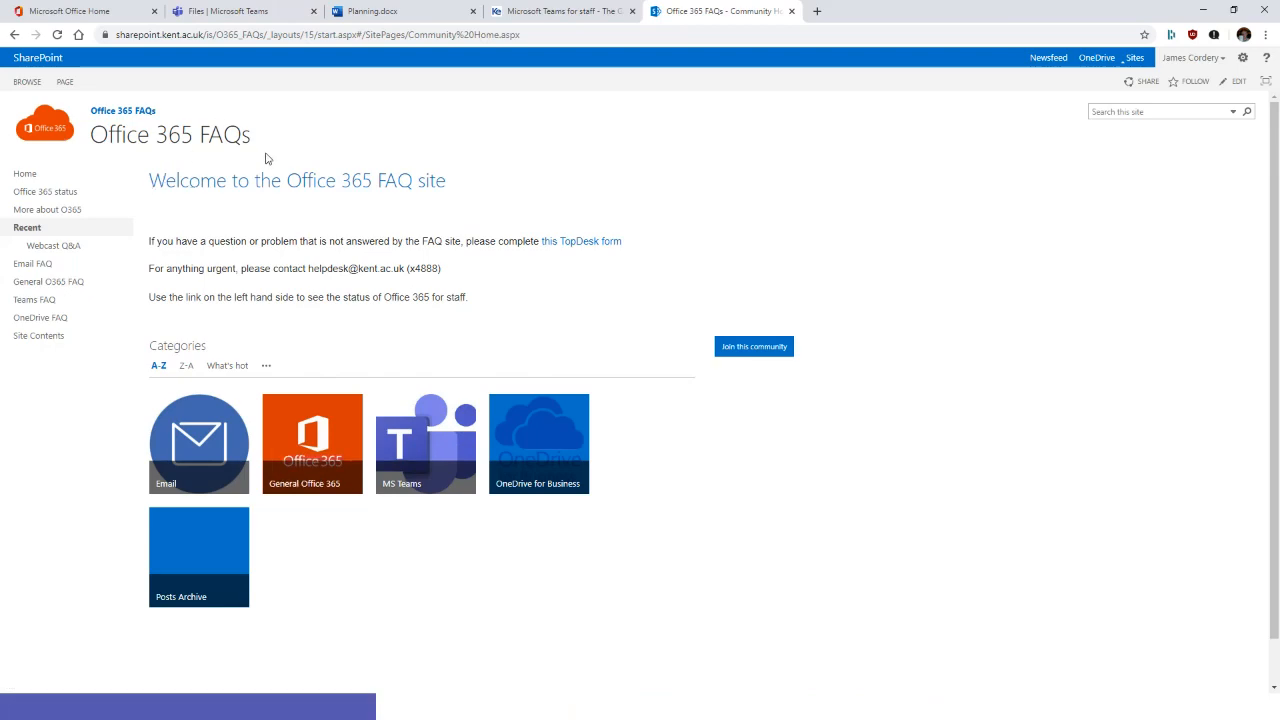
Step: Browse the MS Teams discussion category, then minimise Chrome back to the slide
left_click(424, 451)
scroll(280, 300, "down", 3)
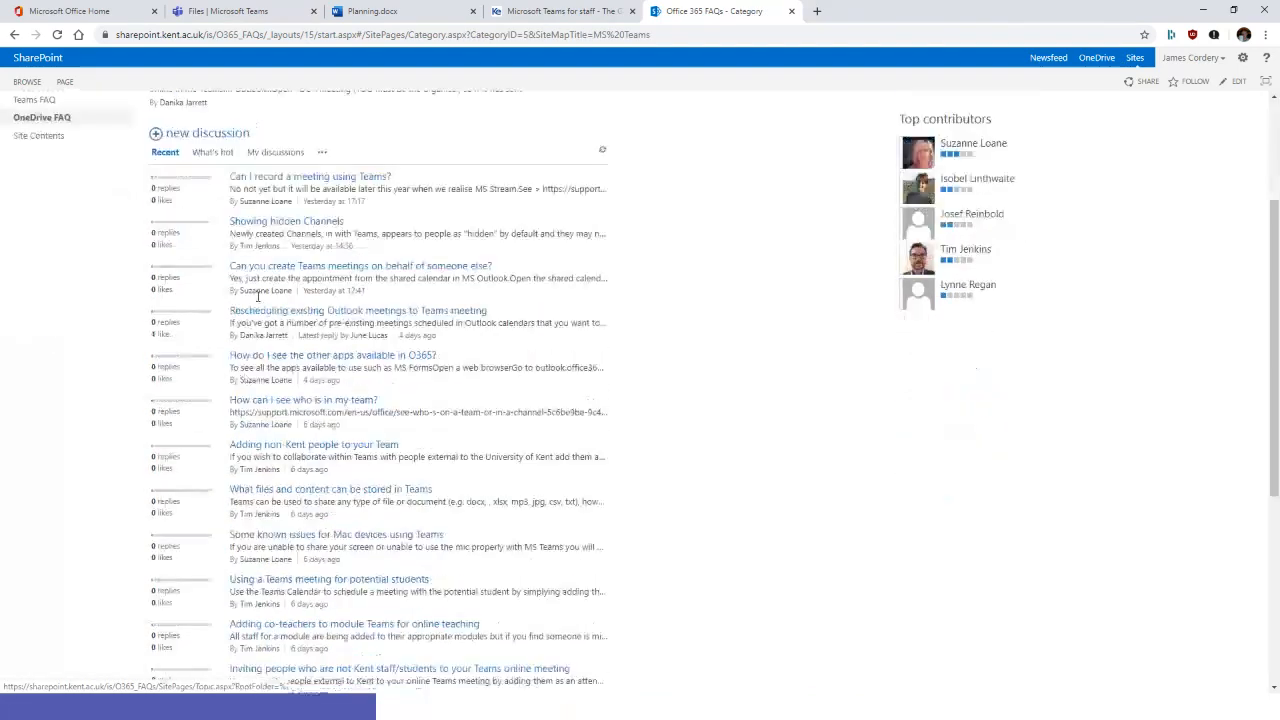
scroll(286, 529, "down", 4)
scroll(286, 566, "up", 2)
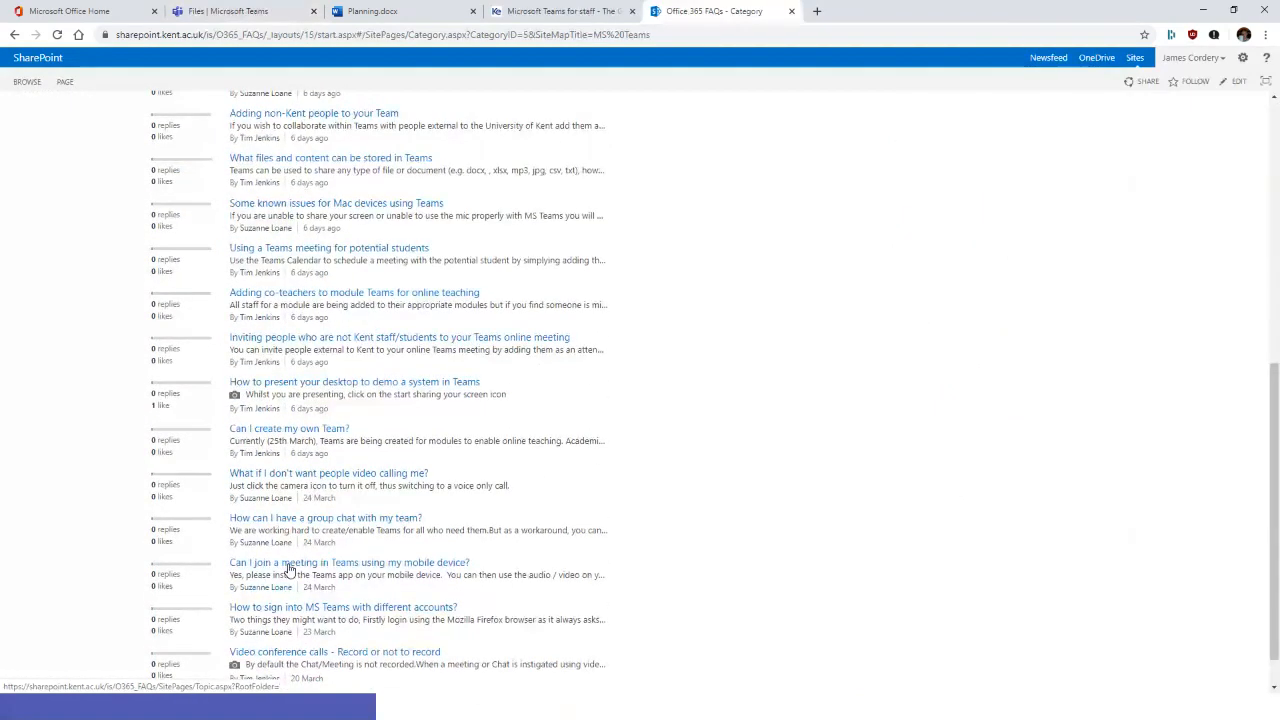
scroll(265, 518, "up", 4)
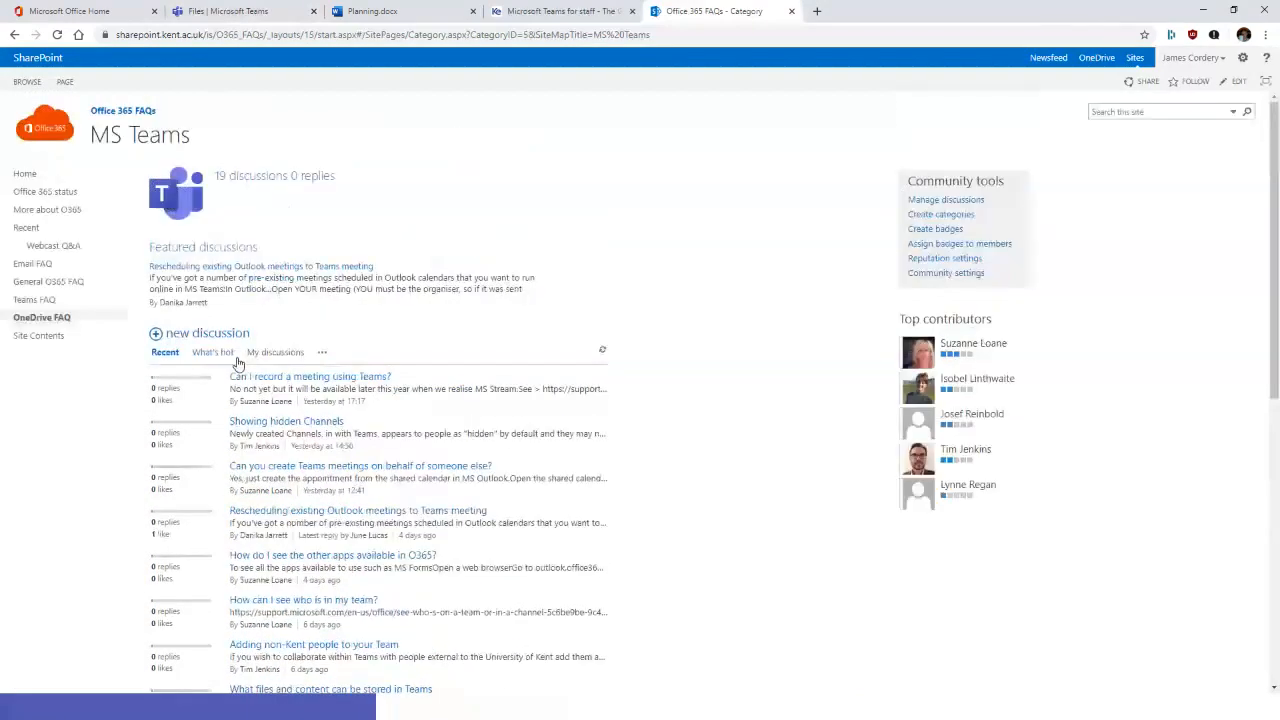
scroll(290, 520, "down", 6)
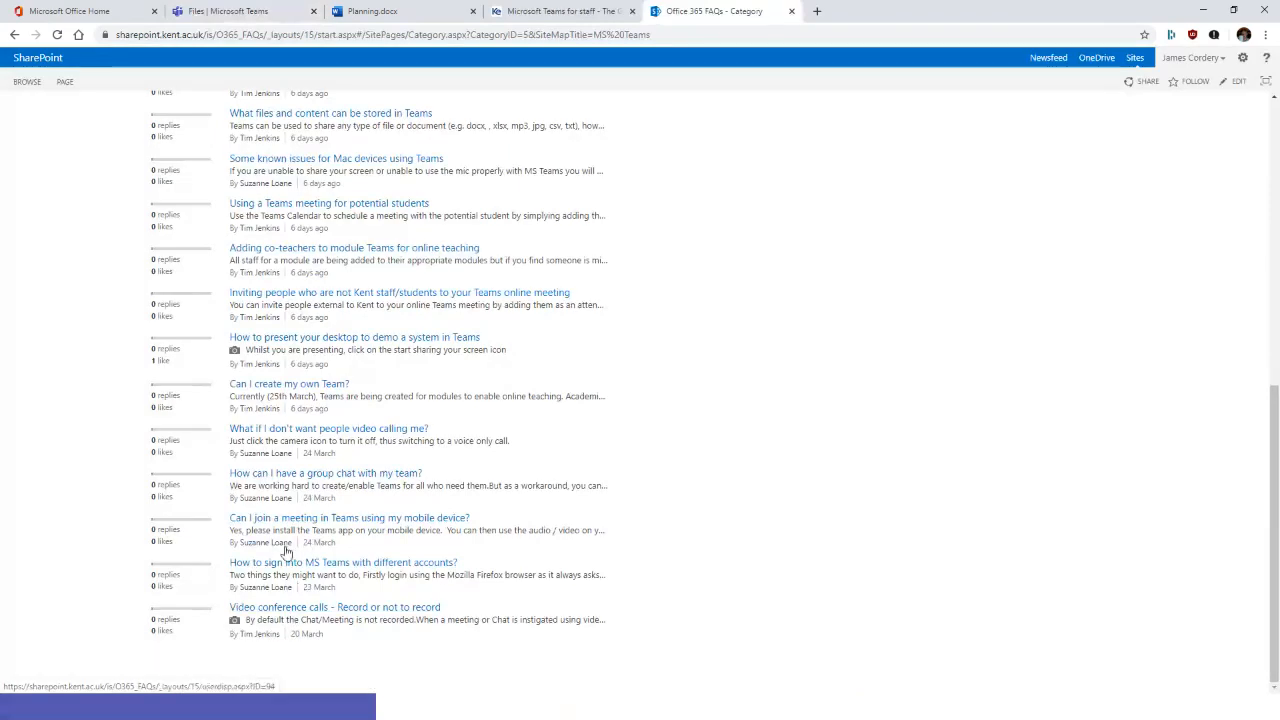
scroll(288, 551, "up", 1)
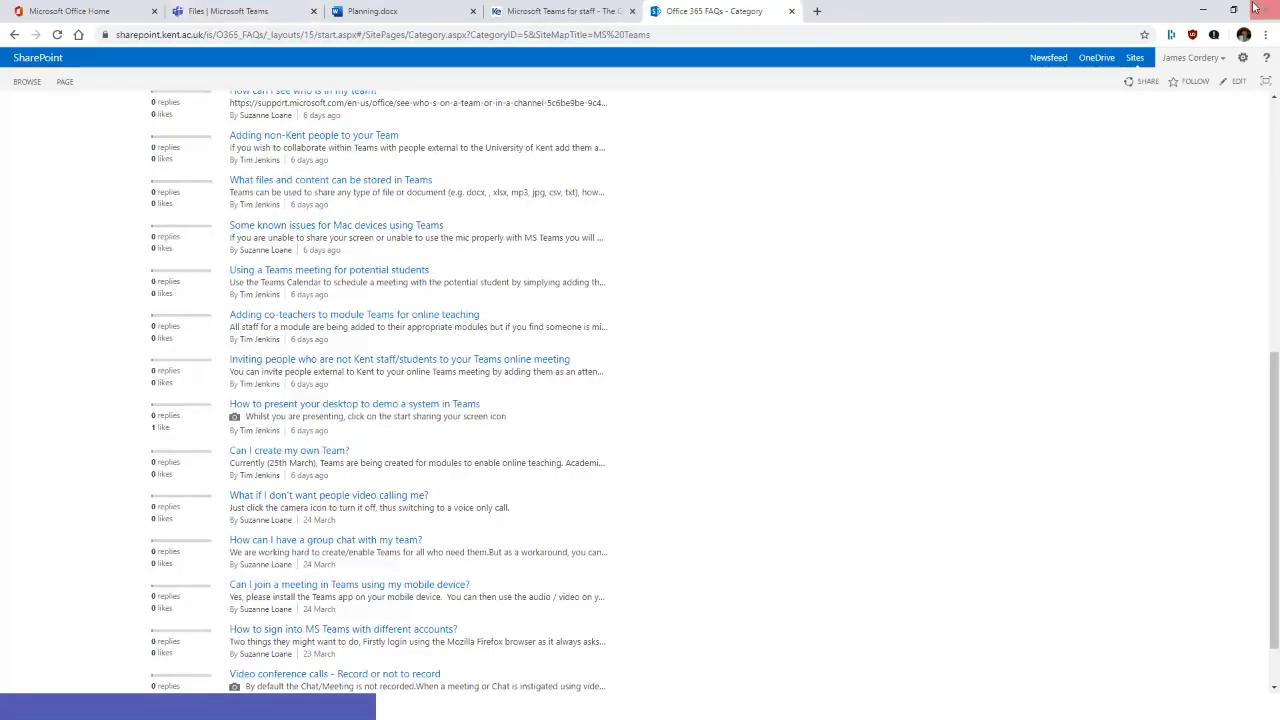
left_click(1203, 10)
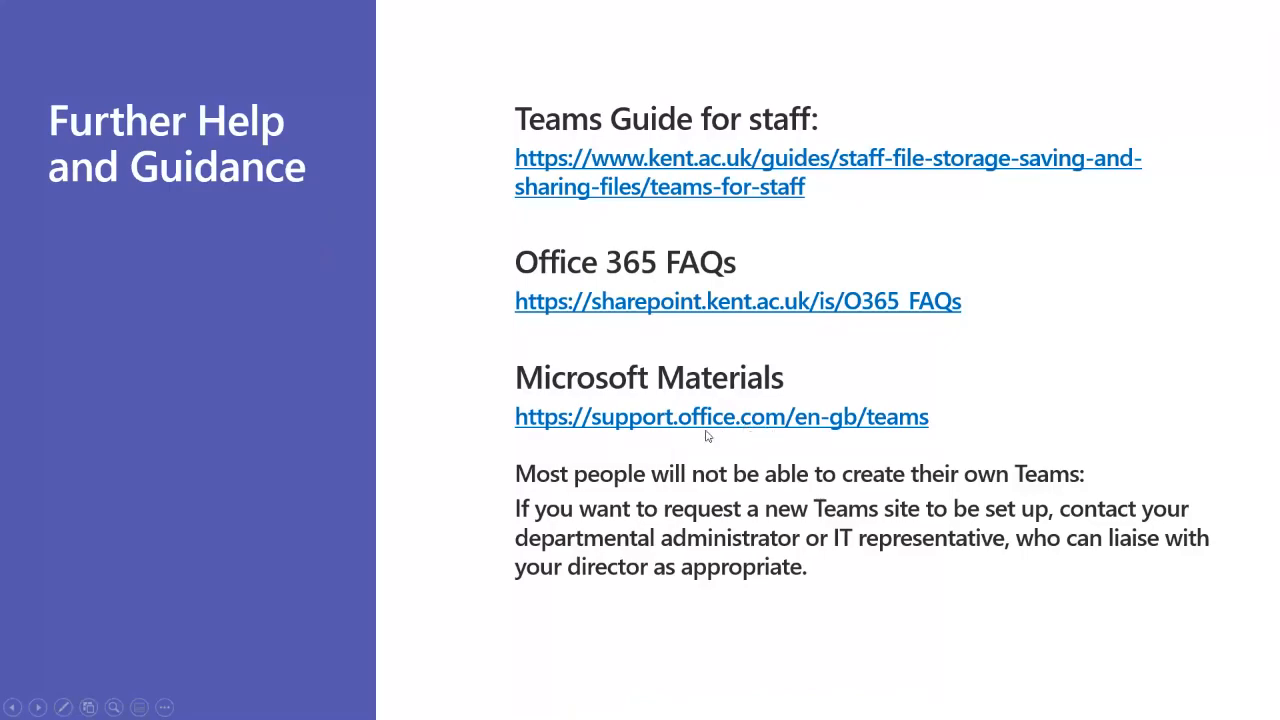
Step: From support.office.com, view the Microsoft Teams video training page, then minimise Chrome
left_click(636, 424)
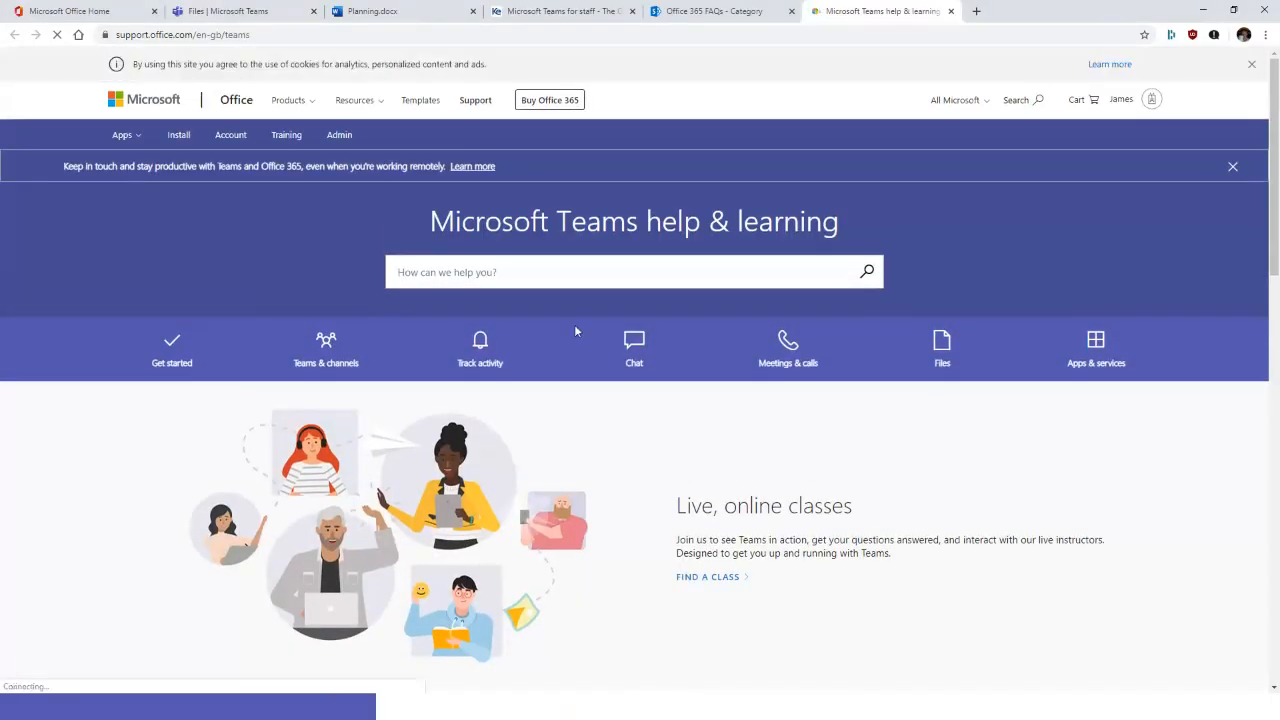
scroll(400, 320, "down", 3)
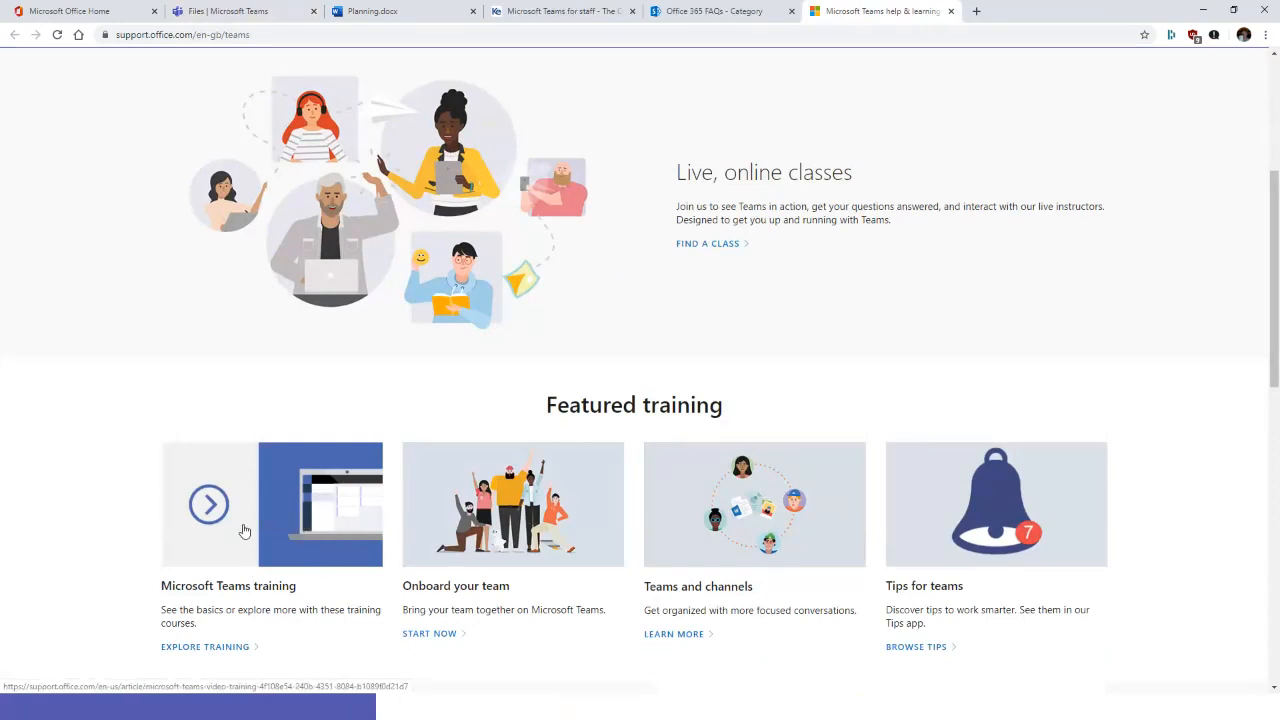
scroll(231, 506, "up", 1)
scroll(231, 506, "down", 1)
left_click(231, 506)
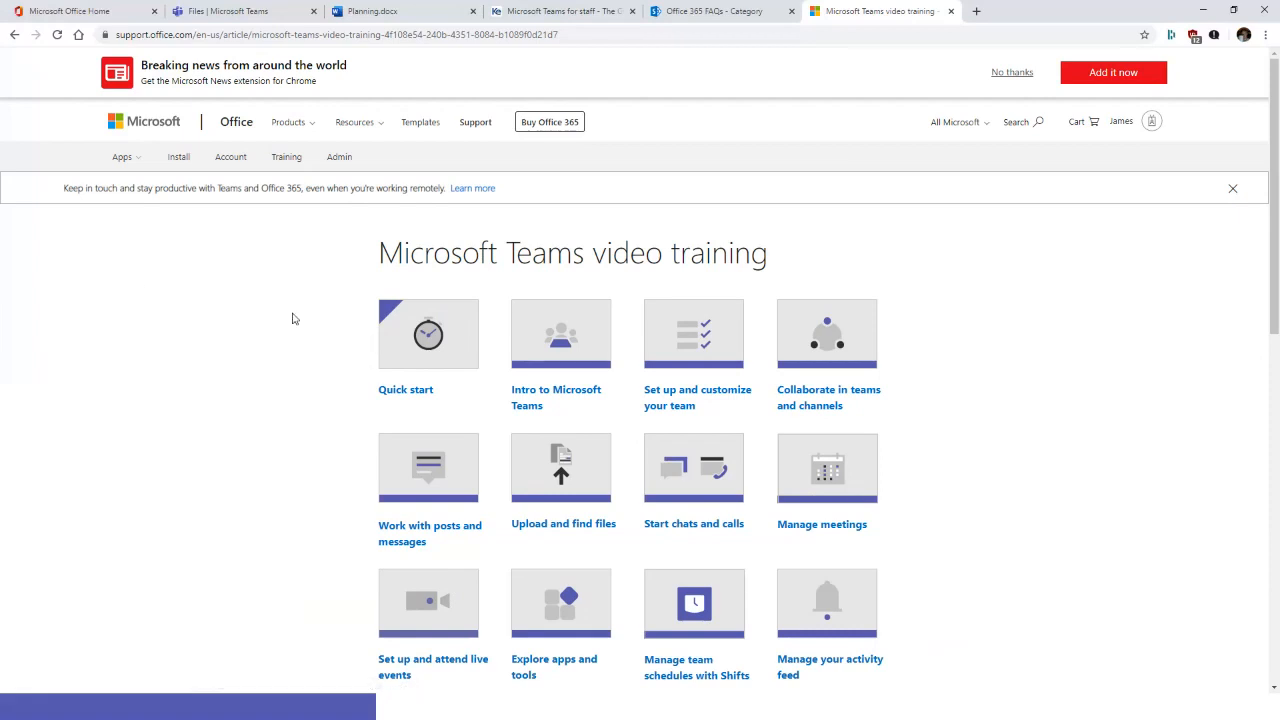
scroll(211, 274, "down", 3)
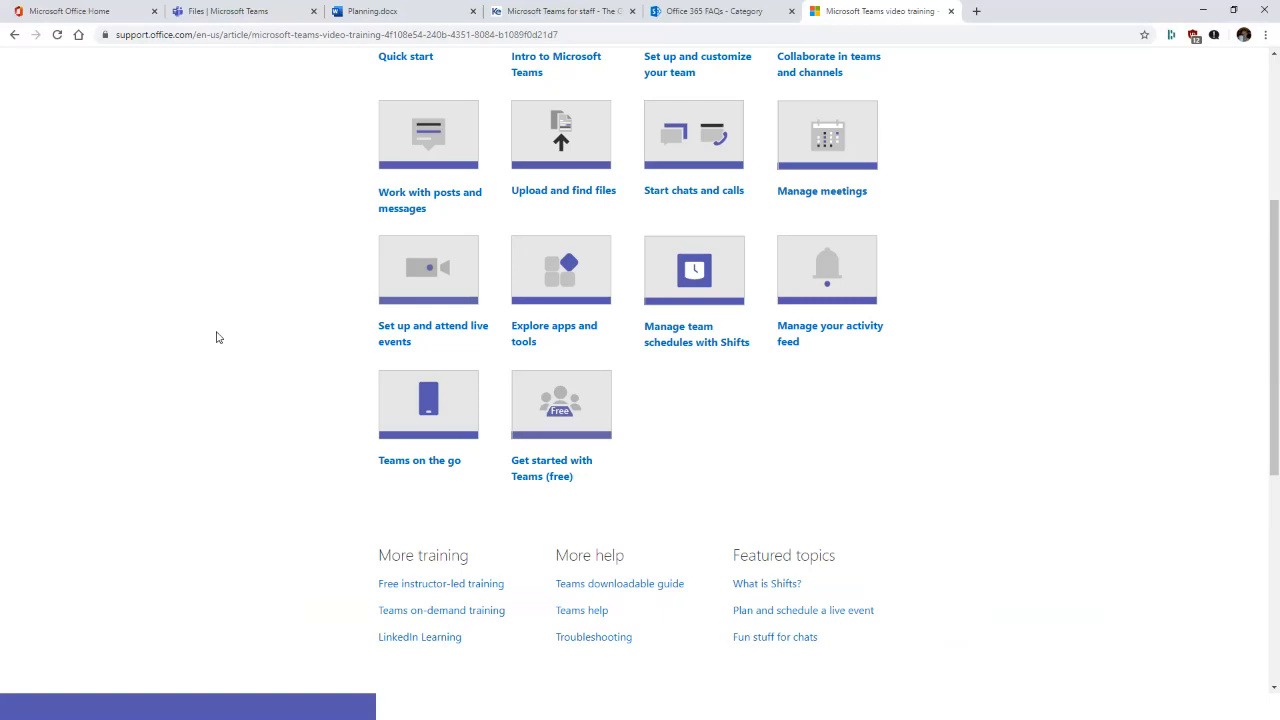
scroll(214, 331, "up", 3)
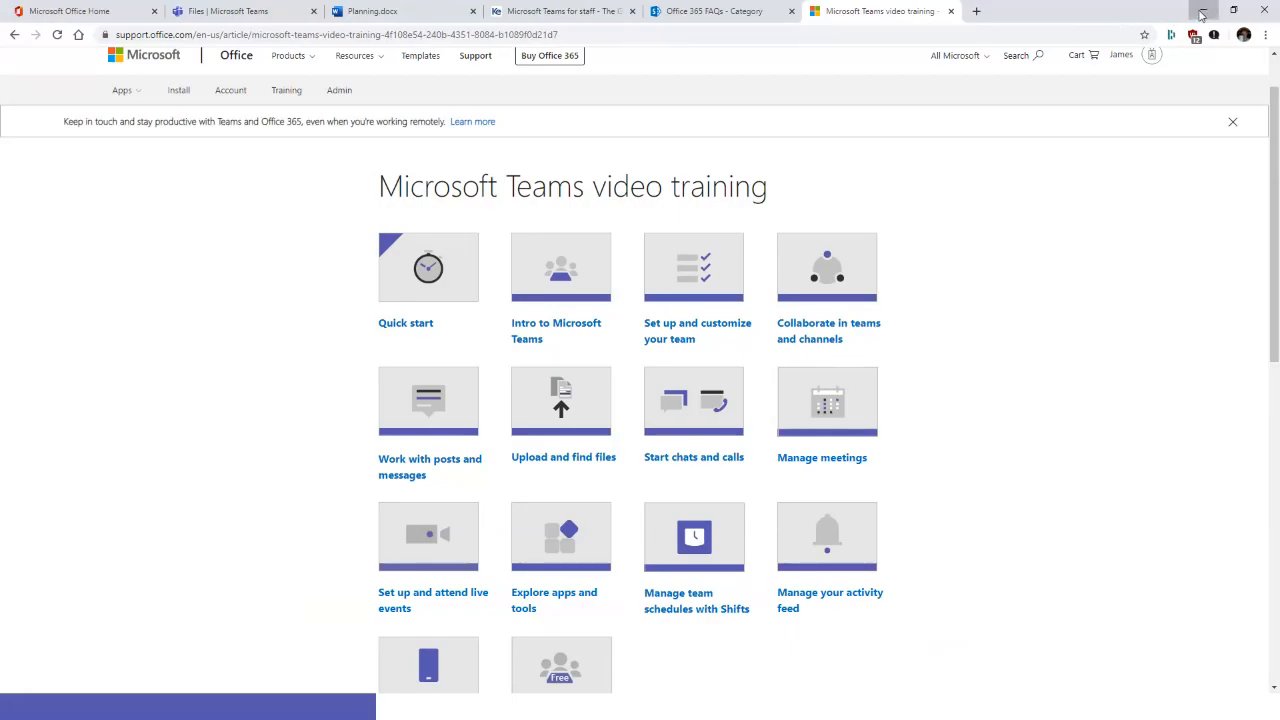
left_click(1201, 14)
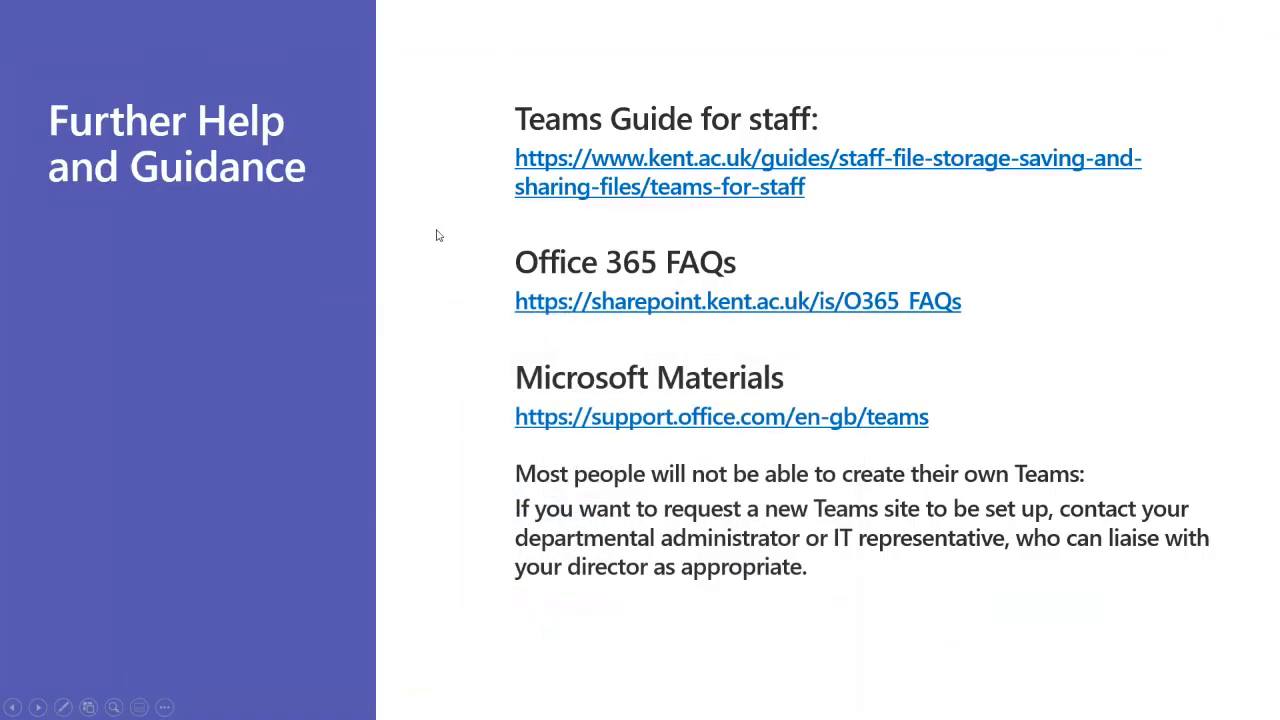